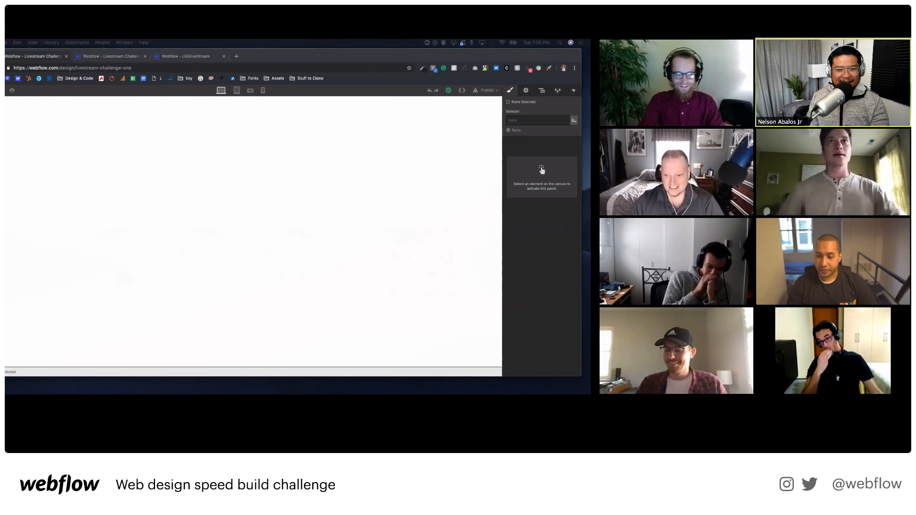
Insert a Div Block on the blank page using Quick Find and give it the class 'fled'.
{"action": "left_click", "coordinate": [174, 196]}
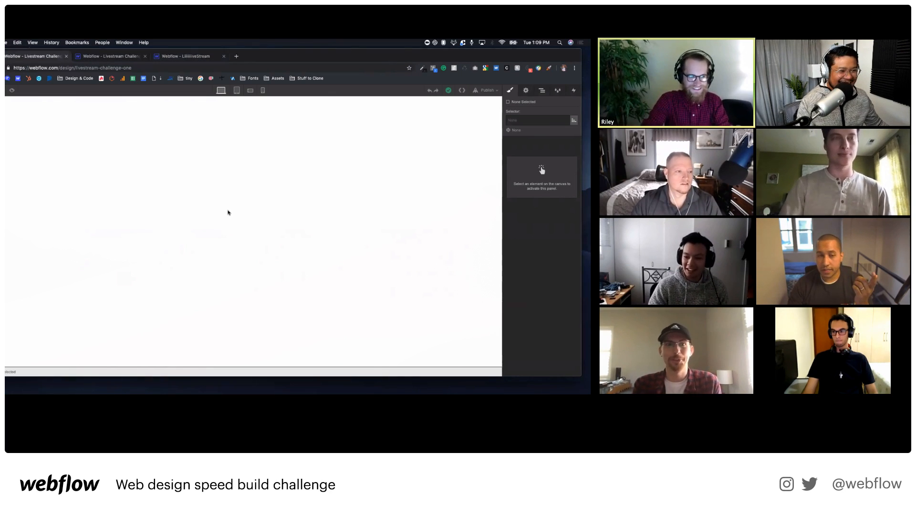
{"action": "key", "text": "super+e"}
{"action": "type", "text": "div"}
{"action": "key", "text": "Return"}
{"action": "key", "text": "super+Return"}
{"action": "type", "text": "fled"}
{"action": "key", "text": "Return"}
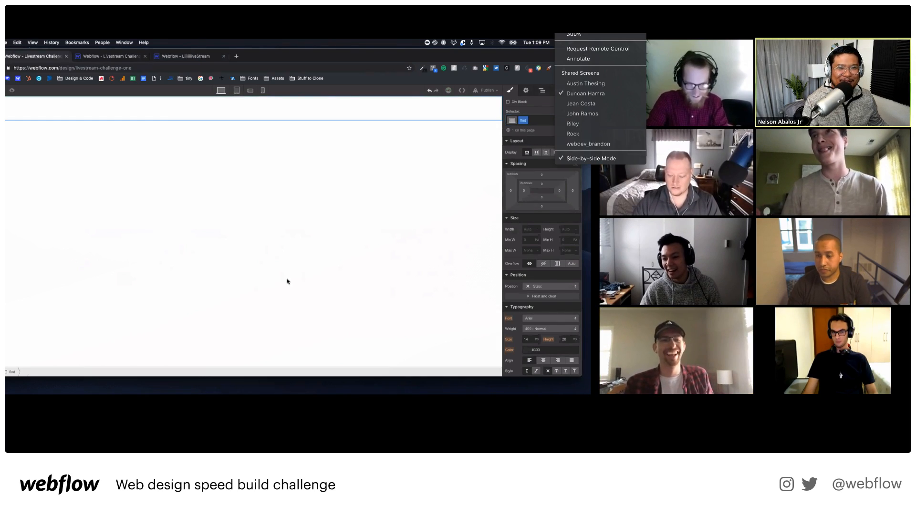
Make the block a flex container centred vertically, and insert a nested Div Block.
{"action": "left_click", "coordinate": [536, 153]}
{"action": "left_click", "coordinate": [539, 176]}
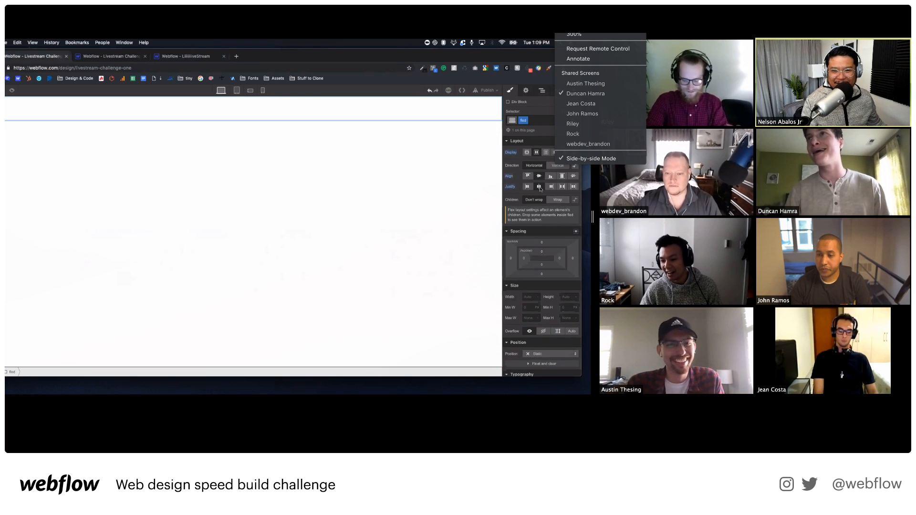
{"action": "key", "text": "super+e"}
{"action": "type", "text": "div"}
{"action": "key", "text": "Return"}
Give the nested block the class 'honesdfd', then move to another participant's screen.
{"action": "key", "text": "super+Return"}
{"action": "type", "text": "hone"}
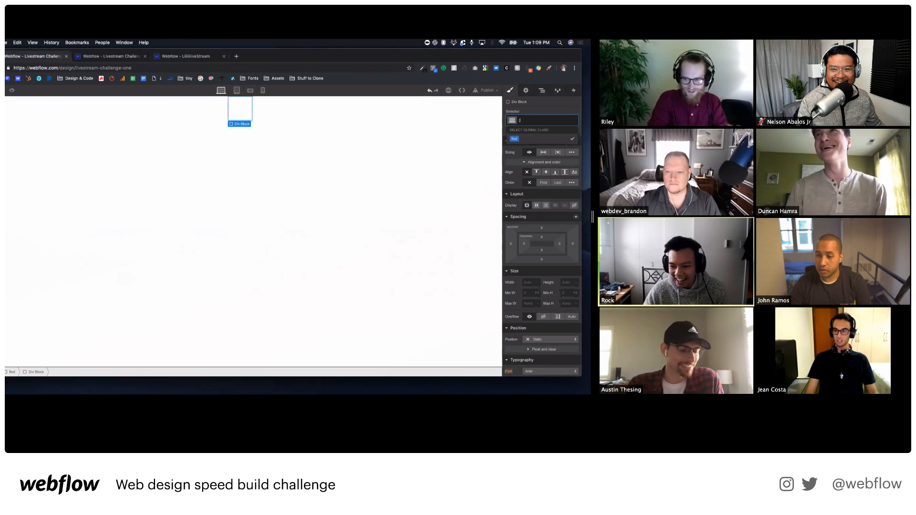
{"action": "type", "text": "sdfd"}
{"action": "key", "text": "Return"}
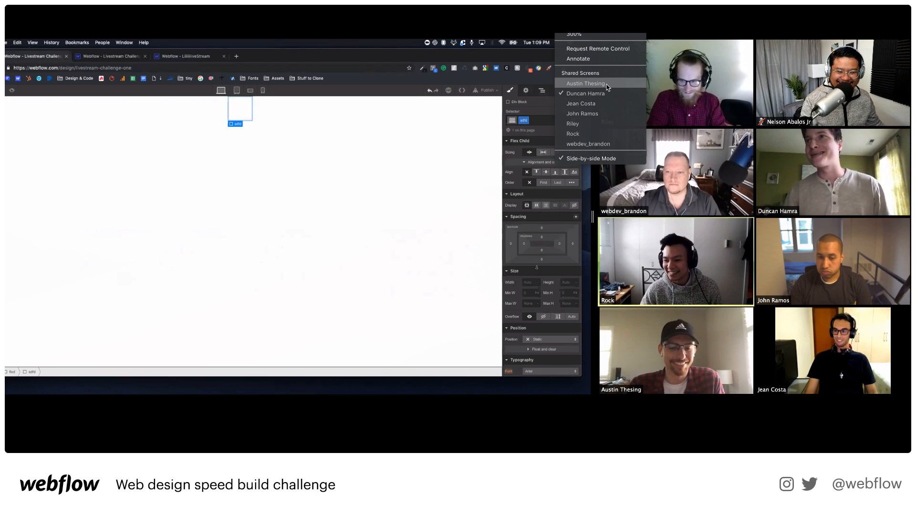
{"action": "left_click", "coordinate": [607, 86]}
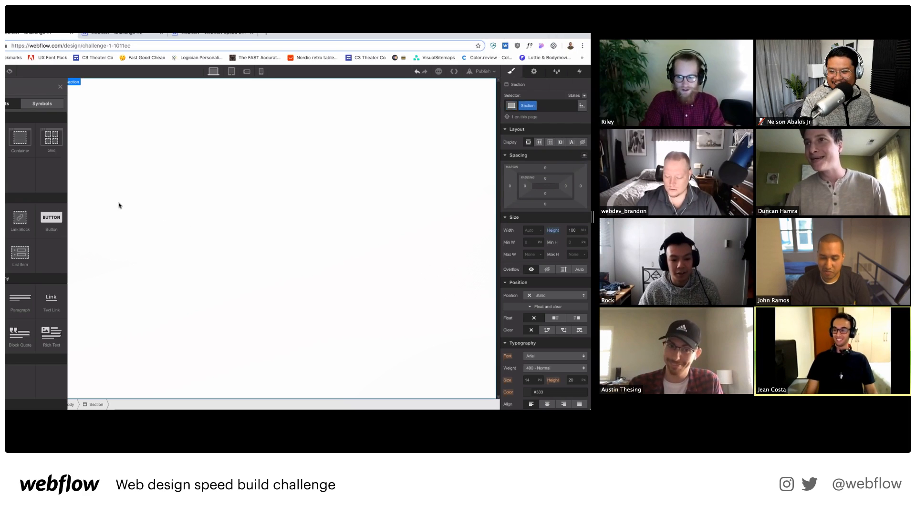
Make the section a flex container that centres its content vertically and horizontally.
{"action": "left_click_drag", "start_coordinate": [57, 207], "coordinate": [365, 184]}
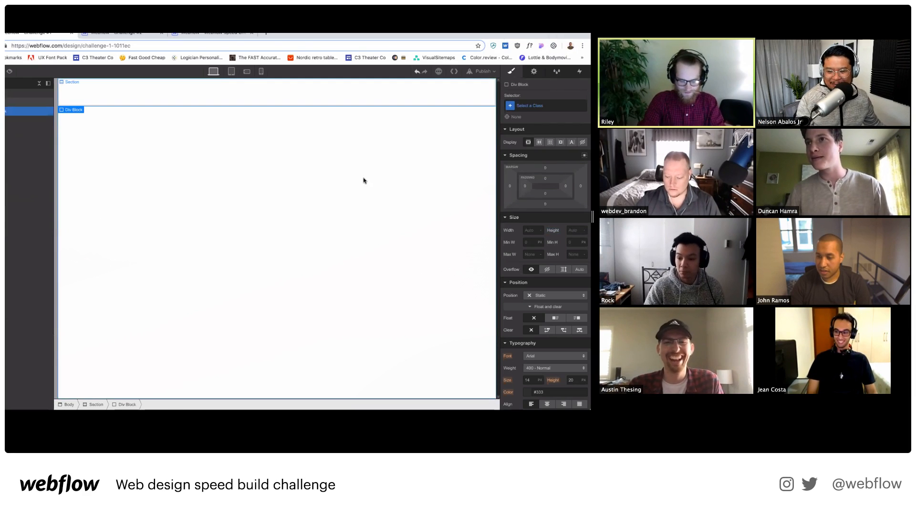
{"action": "key", "text": "Delete"}
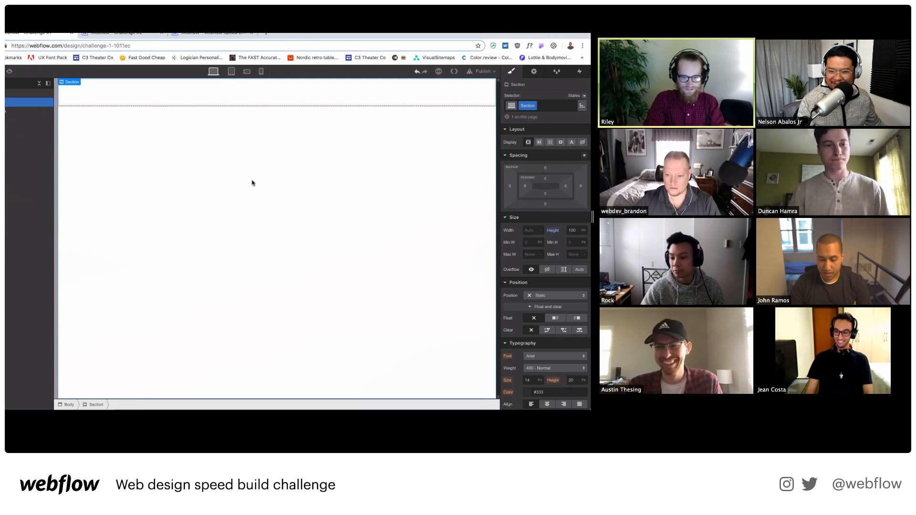
{"action": "left_click", "coordinate": [539, 142]}
{"action": "left_click", "coordinate": [542, 168]}
{"action": "left_click", "coordinate": [542, 181]}
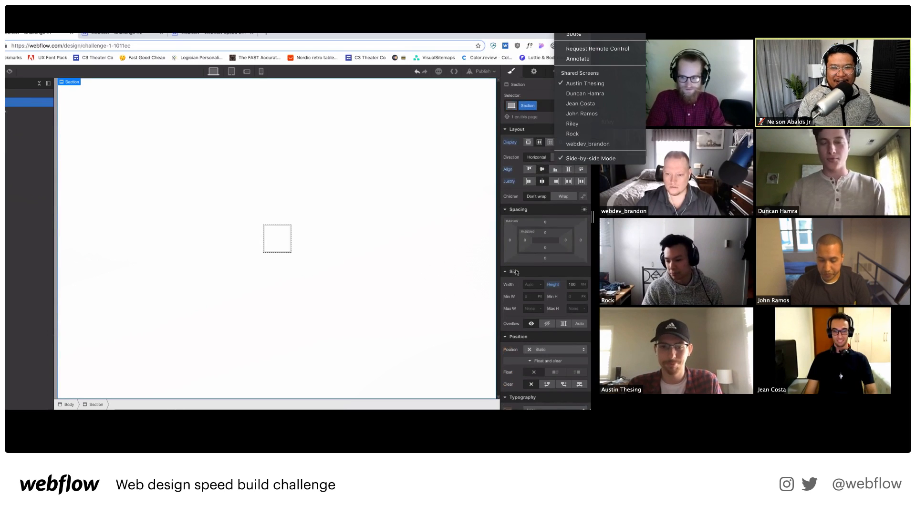
Give the box inside the section a 5 px border, then move to another participant's screen.
{"action": "left_click", "coordinate": [283, 237]}
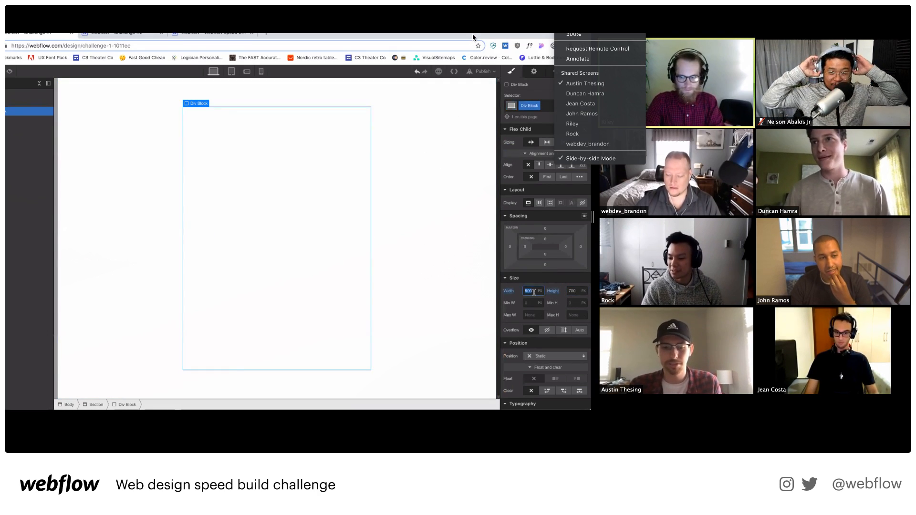
{"action": "left_click", "coordinate": [313, 230]}
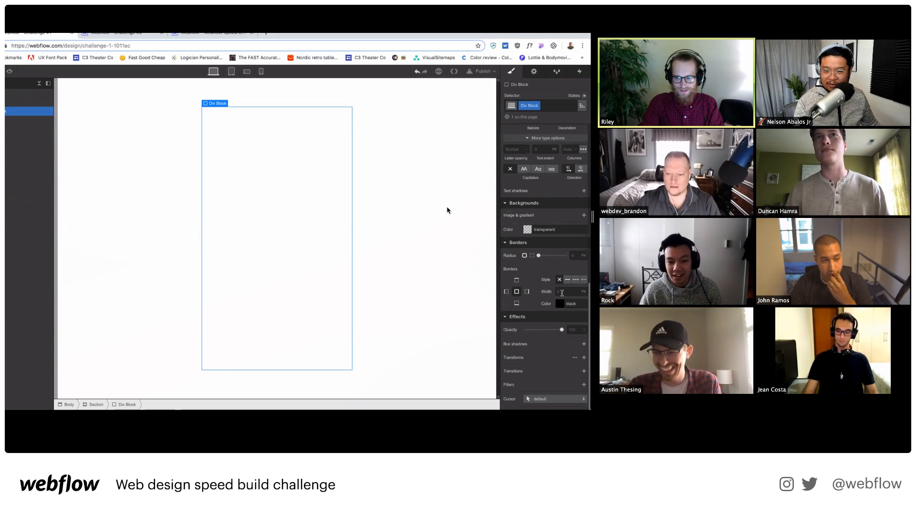
{"action": "key", "text": "Return"}
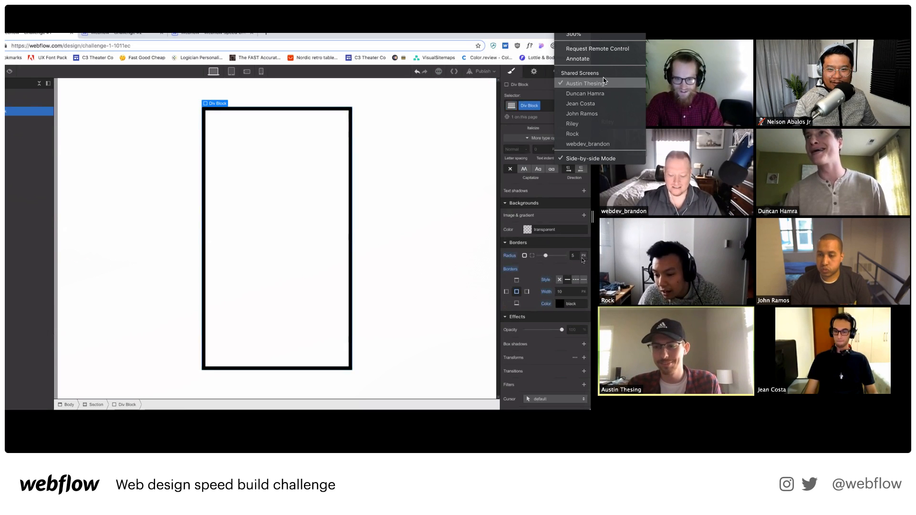
{"action": "left_click", "coordinate": [600, 103]}
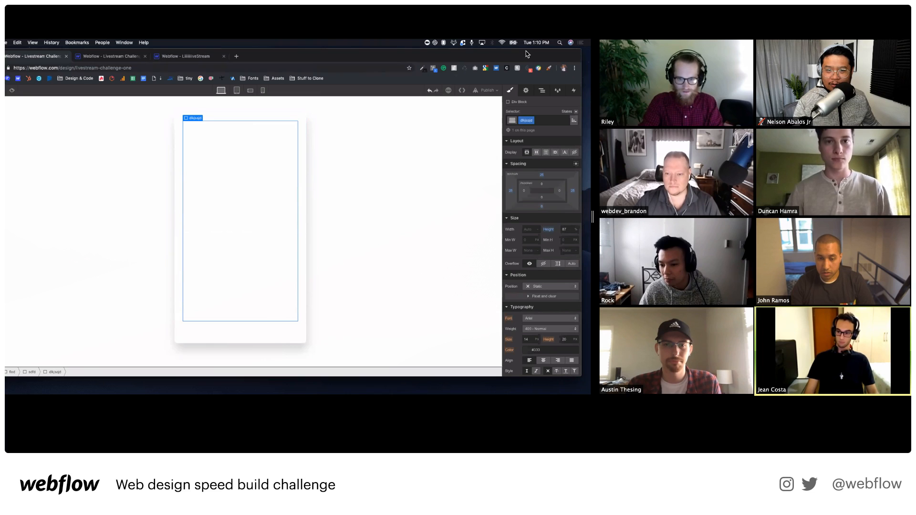
Switch the Zoom view to another participant's shared screen showing a tall grey block.
{"action": "left_click", "coordinate": [583, 28]}
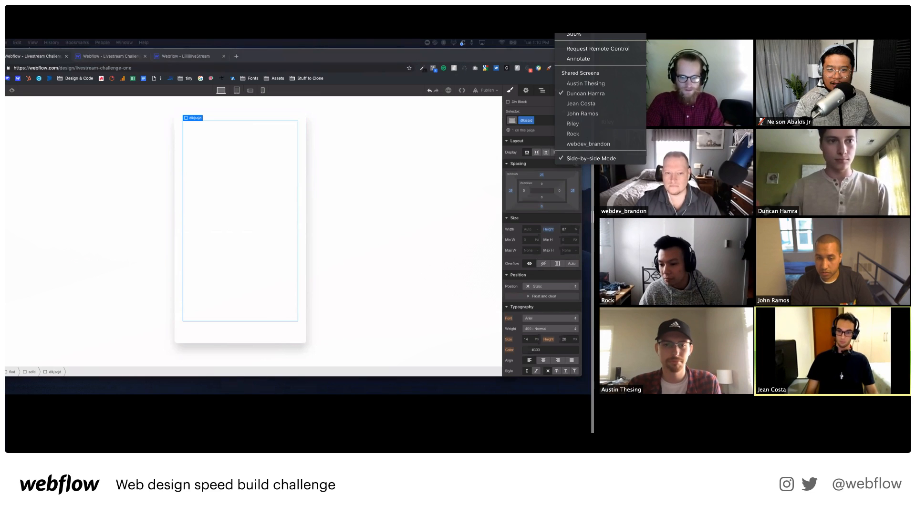
{"action": "left_click", "coordinate": [586, 103]}
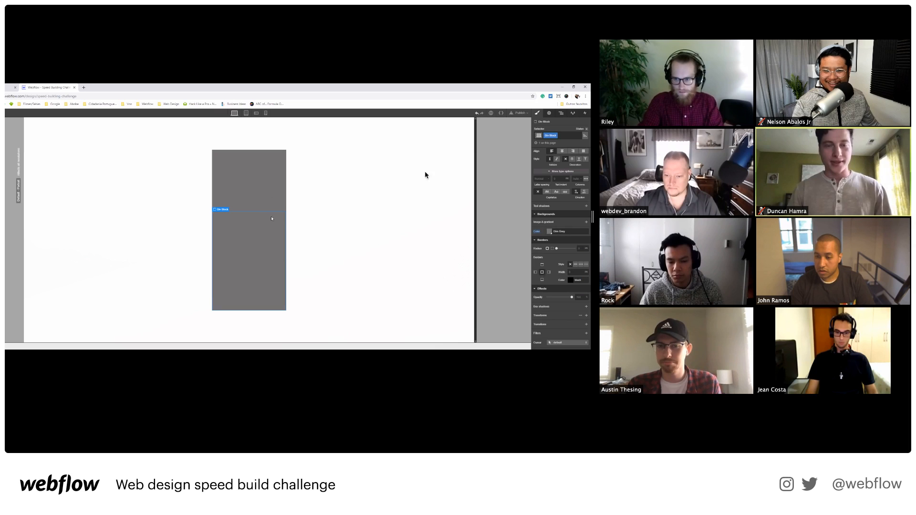
Switch the Zoom view to a participant whose project shows a black phone-shaped block.
{"action": "left_click", "coordinate": [595, 28]}
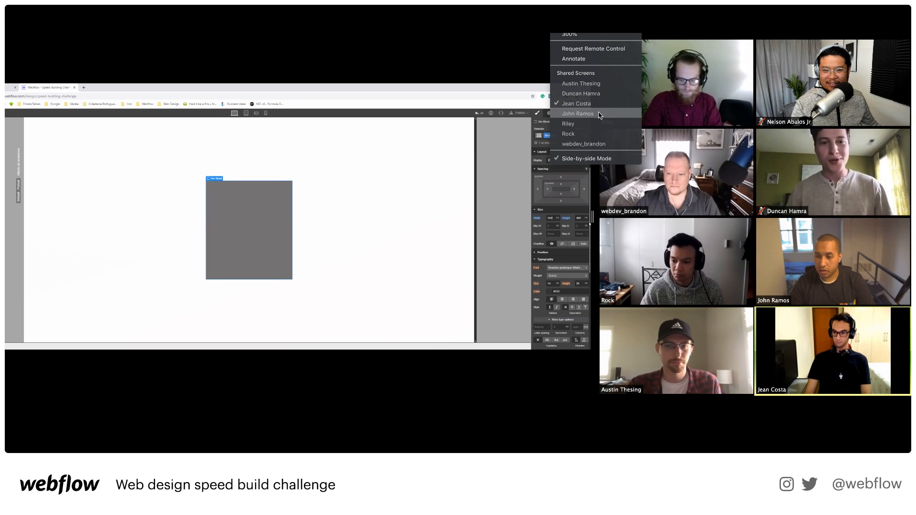
{"action": "left_click", "coordinate": [578, 114]}
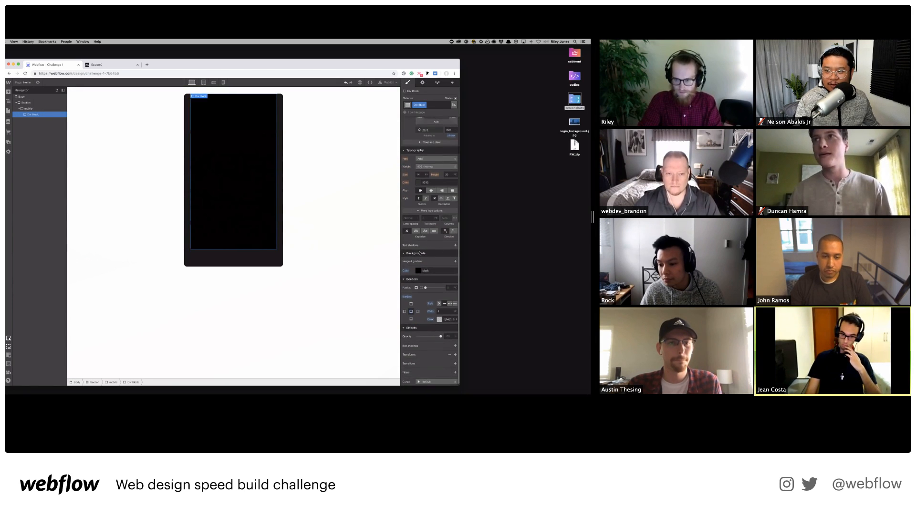
Switch to the participant whose 260 × 350 phone outline holds a black screen.
{"action": "left_click", "coordinate": [568, 34]}
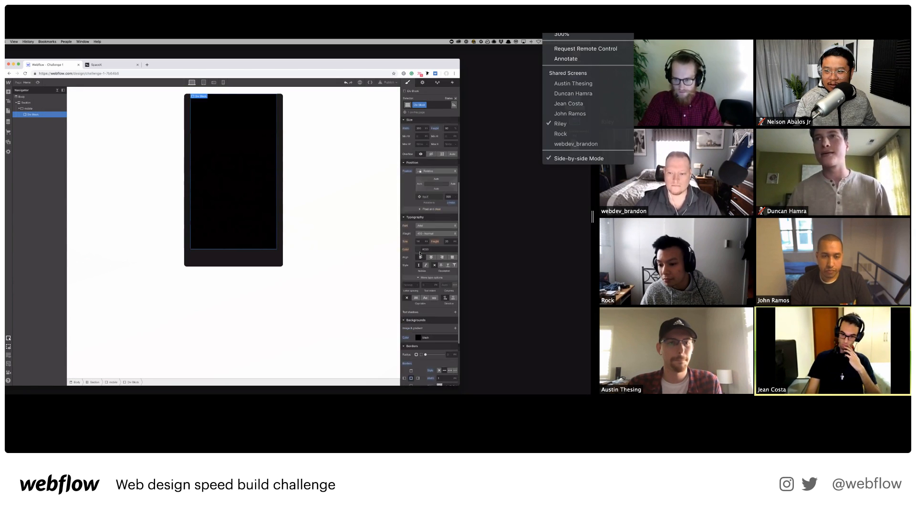
{"action": "left_click", "coordinate": [573, 134]}
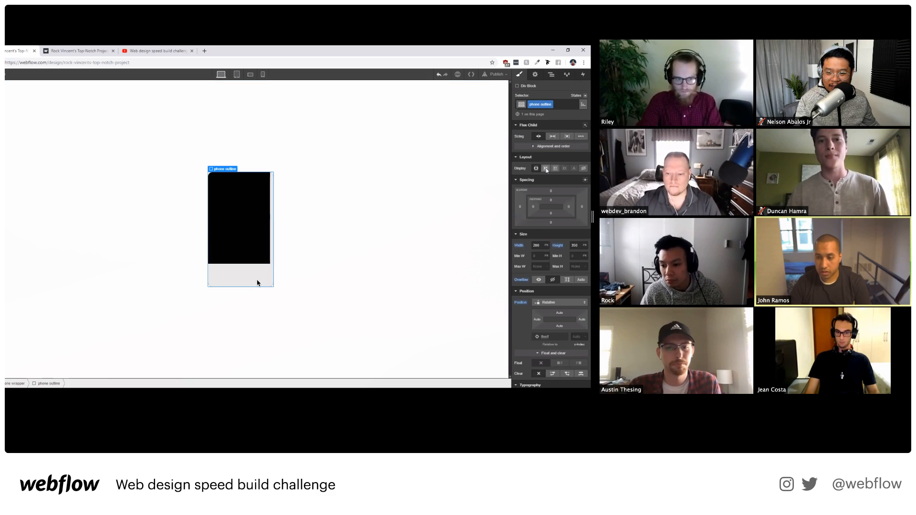
Make the phone outline a flex container centring the black screen both ways.
{"action": "left_click", "coordinate": [545, 168]}
{"action": "left_click", "coordinate": [548, 192]}
{"action": "left_click", "coordinate": [548, 202]}
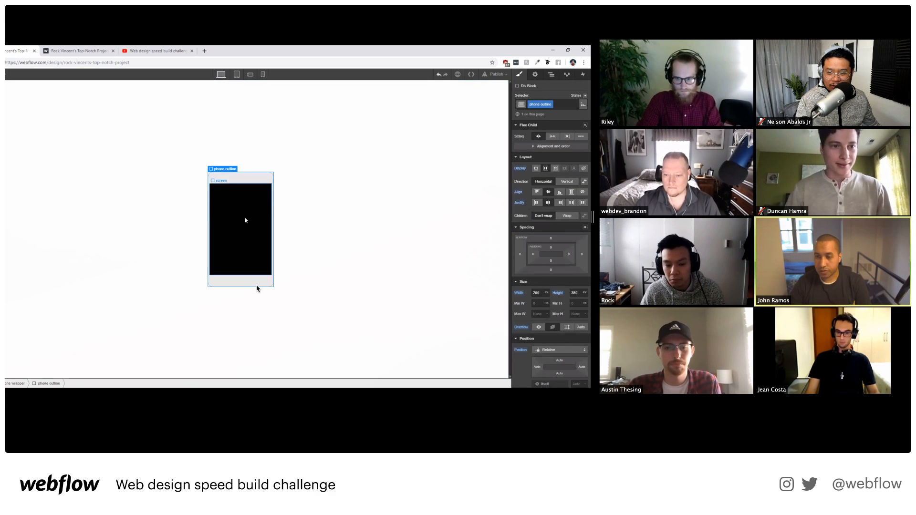
{"action": "left_click", "coordinate": [245, 220]}
{"action": "left_click", "coordinate": [256, 285]}
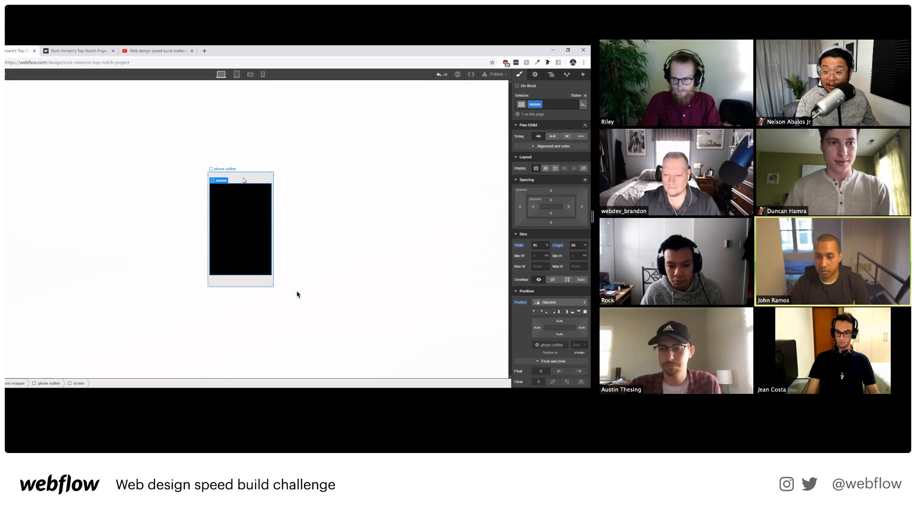
Add a new Div Block inside the phone outline from the Add panel.
{"action": "key", "text": "a"}
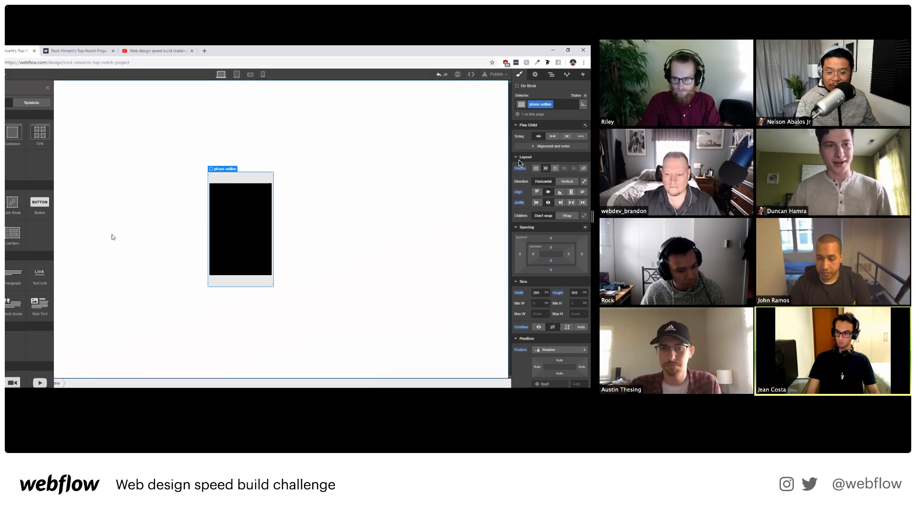
{"action": "left_click", "coordinate": [238, 223]}
{"action": "left_click", "coordinate": [235, 180]}
{"action": "key", "text": "a"}
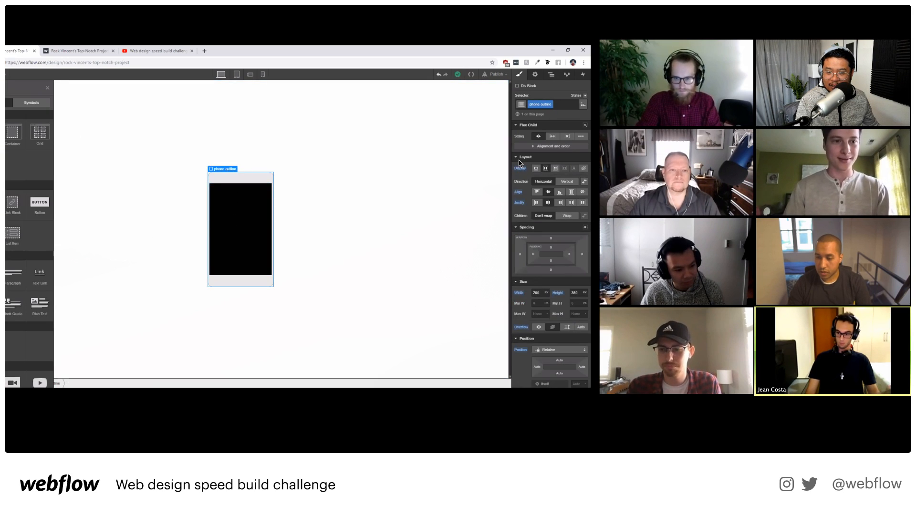
{"action": "left_click", "coordinate": [6, 202]}
{"action": "left_click", "coordinate": [546, 105]}
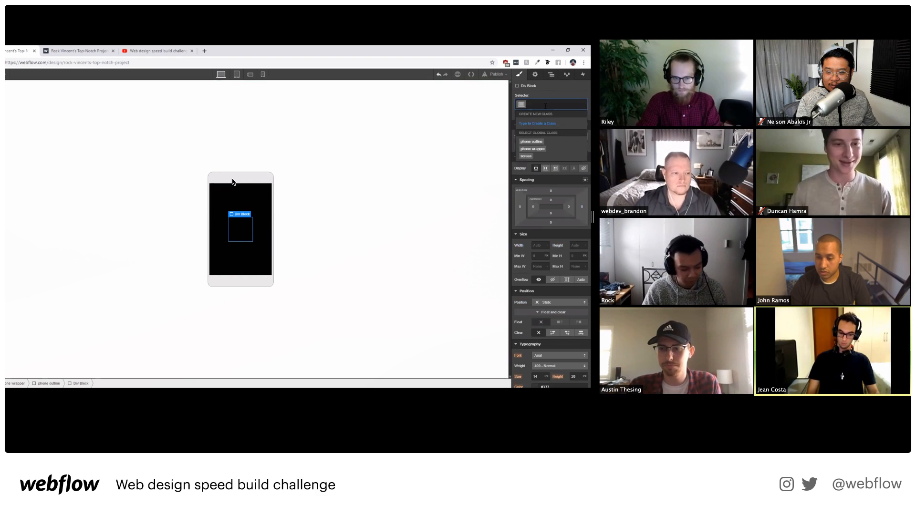
Name the new block's class 'home btn' and size it 25 × 25 px.
{"action": "type", "text": "home btn"}
{"action": "key", "text": "Return"}
{"action": "scroll", "coordinate": [538, 216], "scroll_direction": "down", "scroll_amount": 5}
{"action": "scroll", "coordinate": [538, 216], "scroll_direction": "up", "scroll_amount": 8}
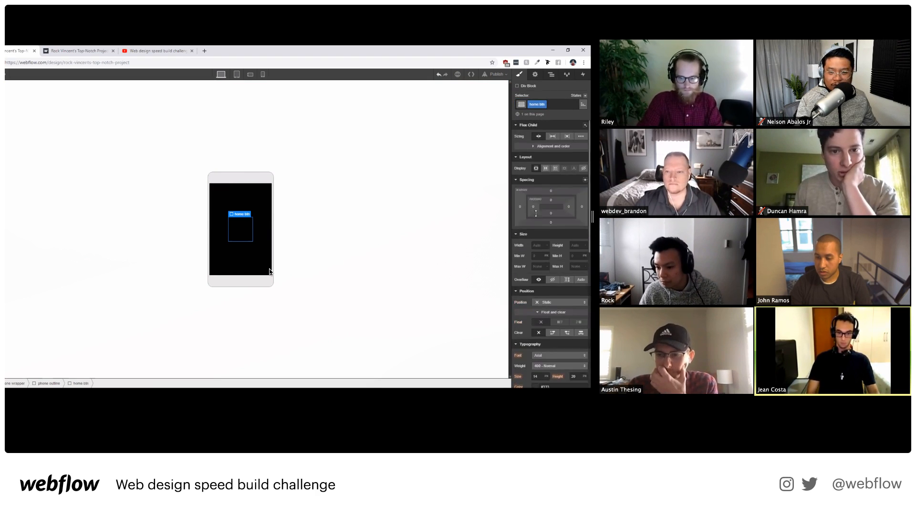
{"action": "left_click", "coordinate": [538, 245]}
{"action": "type", "text": "25"}
{"action": "key", "text": "Tab"}
{"action": "type", "text": "25"}
{"action": "key", "text": "Return"}
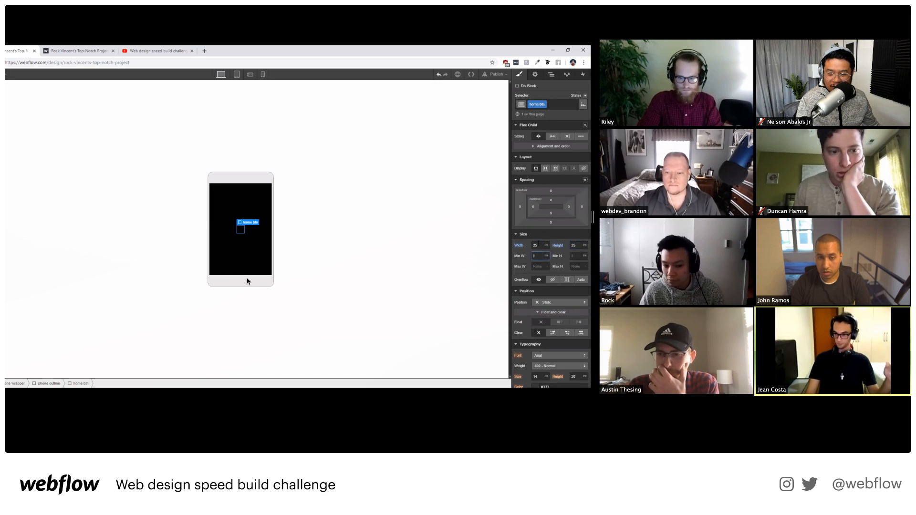
Give the home button a 5000 radius and a grey #888888 background.
{"action": "scroll", "coordinate": [538, 246], "scroll_direction": "down", "scroll_amount": 7}
{"action": "left_click_drag", "start_coordinate": [543, 256], "coordinate": [547, 253]}
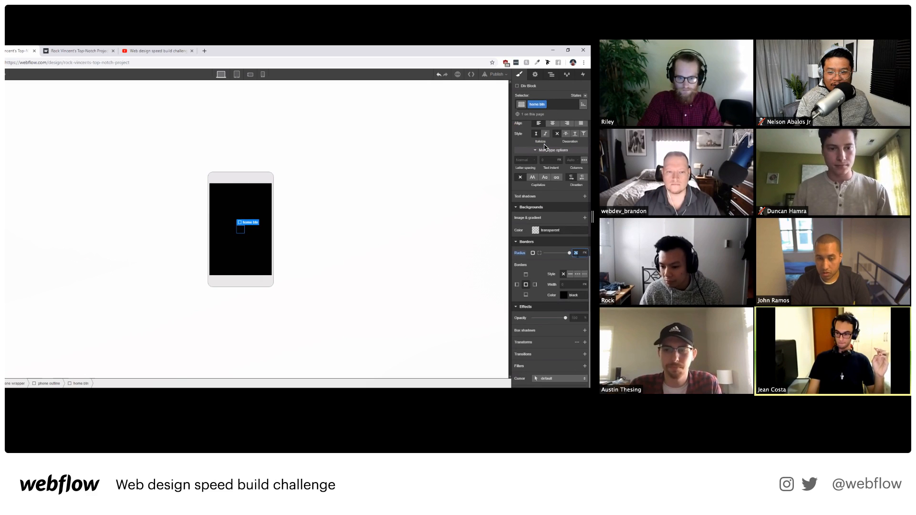
{"action": "type", "text": "5000"}
{"action": "key", "text": "Return"}
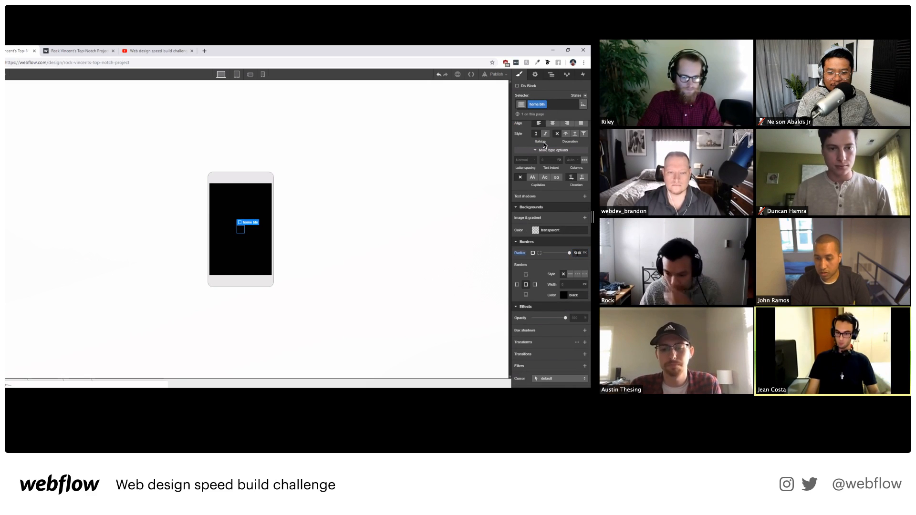
{"action": "scroll", "coordinate": [558, 263], "scroll_direction": "up", "scroll_amount": 3}
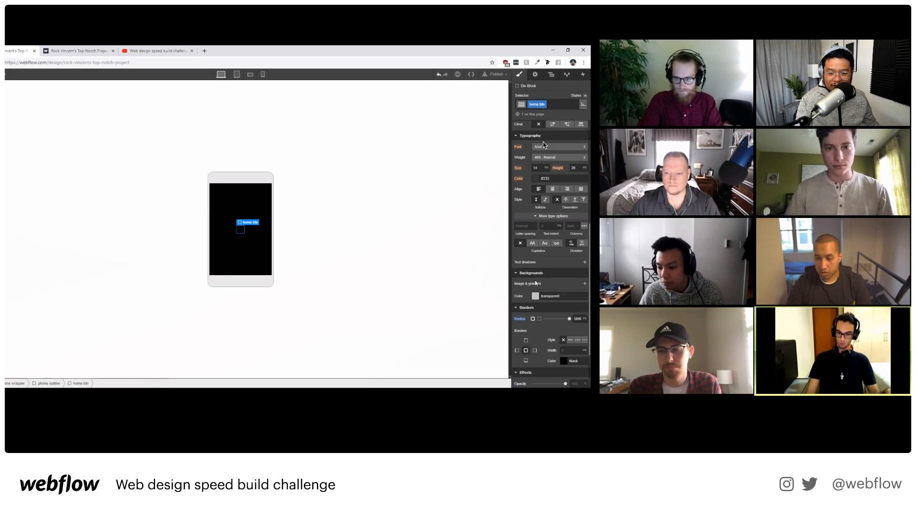
{"action": "left_click", "coordinate": [535, 296]}
{"action": "left_click_drag", "start_coordinate": [530, 304], "coordinate": [494, 311]}
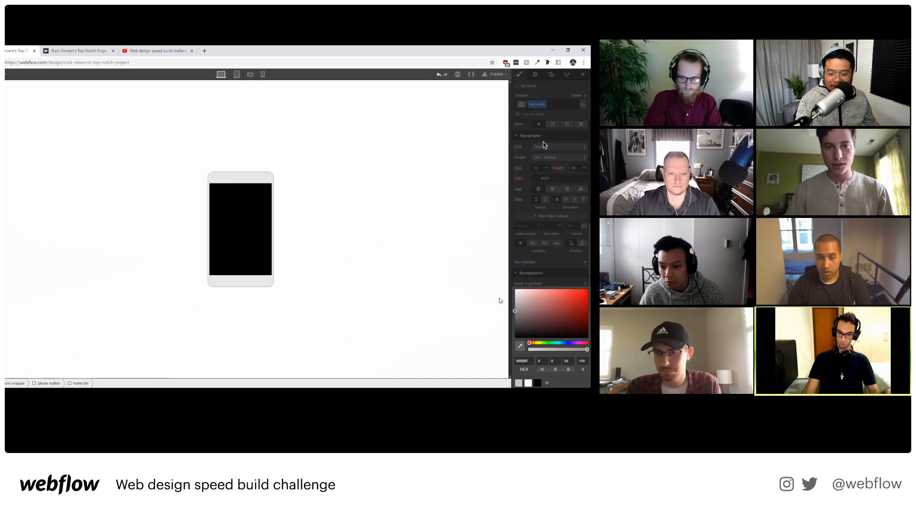
Set the phone outline's flex direction to vertical and justify its children to the start.
{"action": "left_click", "coordinate": [551, 74]}
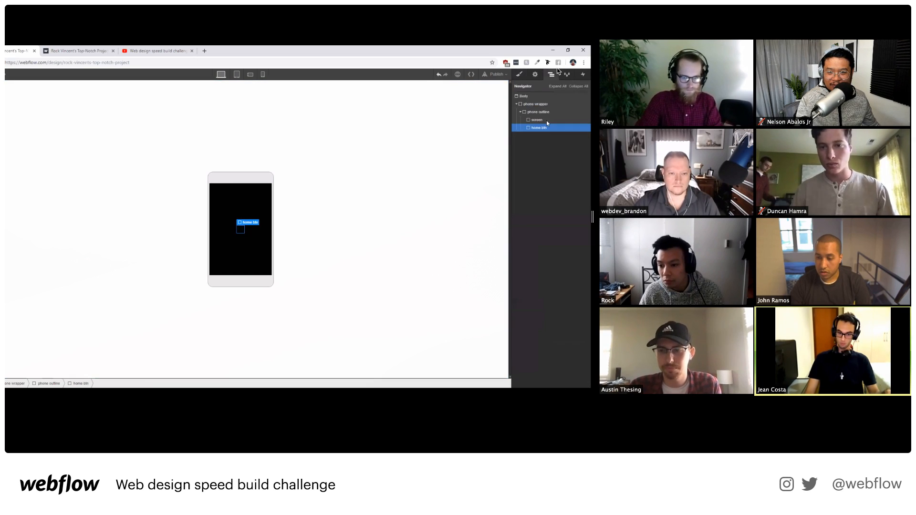
{"action": "left_click", "coordinate": [549, 113]}
{"action": "key", "text": "s"}
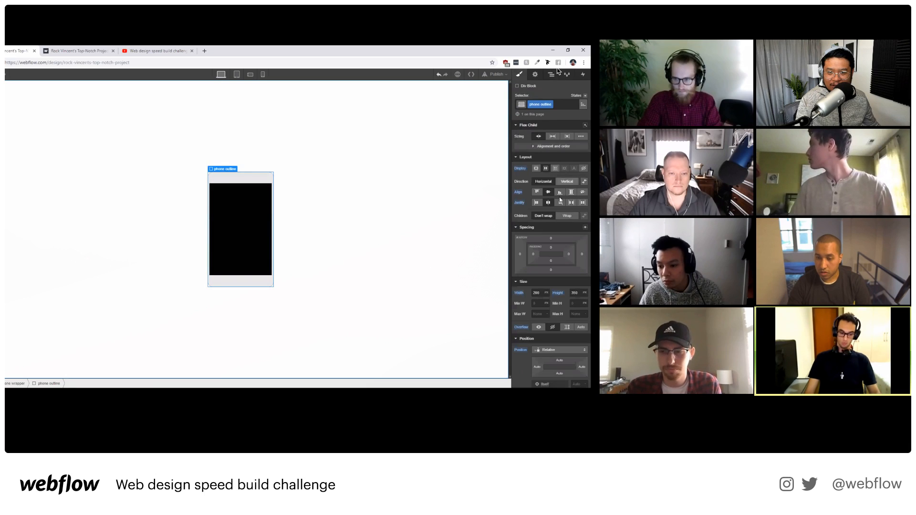
{"action": "left_click", "coordinate": [566, 181]}
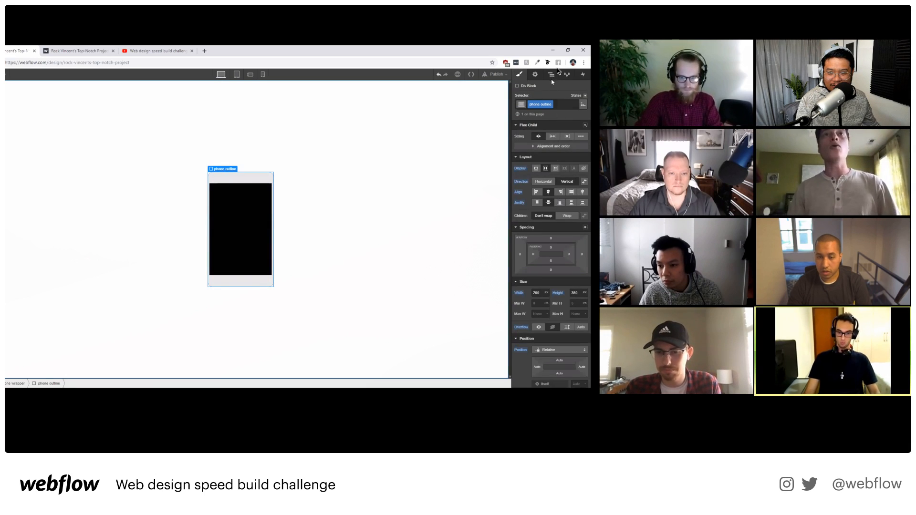
{"action": "left_click", "coordinate": [552, 79]}
{"action": "left_click", "coordinate": [539, 127]}
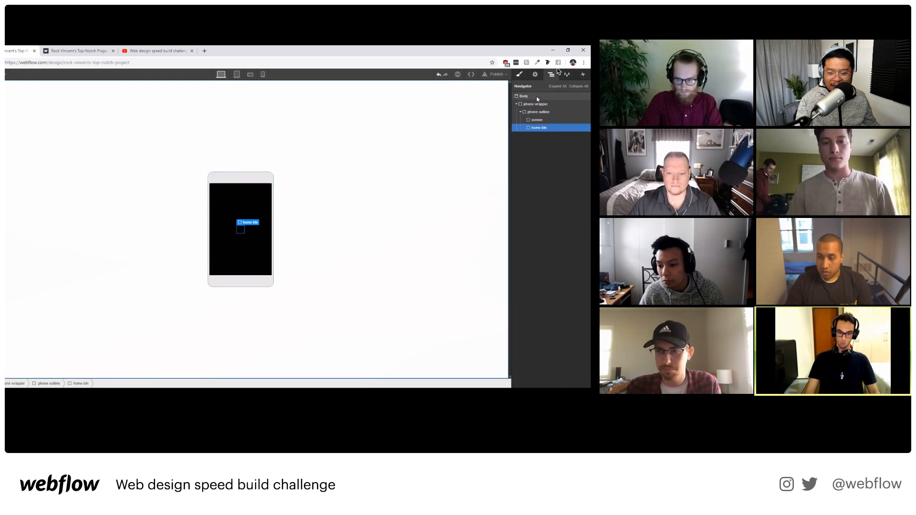
{"action": "left_click", "coordinate": [519, 74]}
{"action": "key", "text": "Up"}
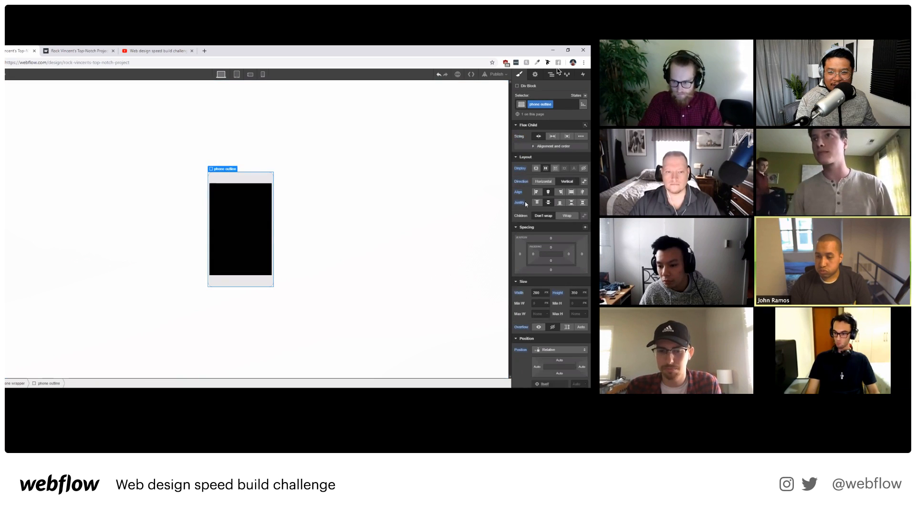
{"action": "left_click", "coordinate": [572, 204]}
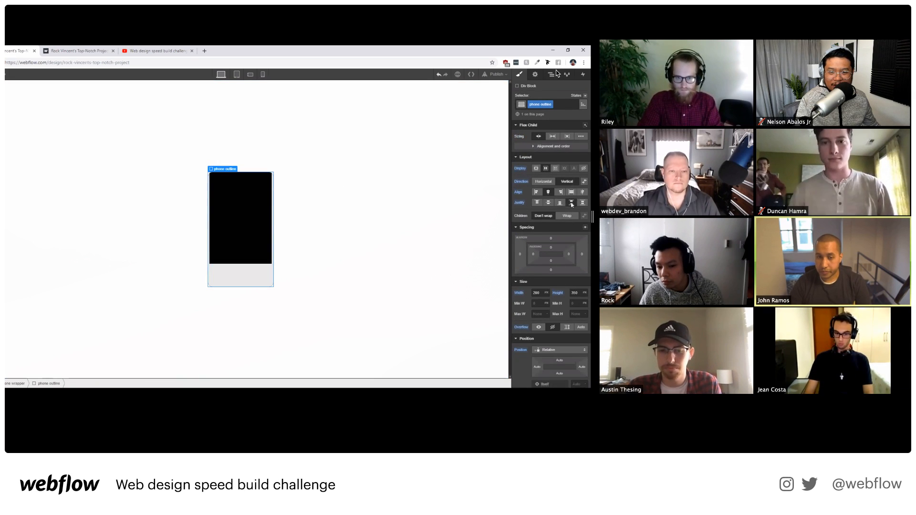
Try wrap on the phone outline, revert to no wrap, then move to another participant.
{"action": "left_click", "coordinate": [251, 248]}
{"action": "left_click", "coordinate": [551, 74]}
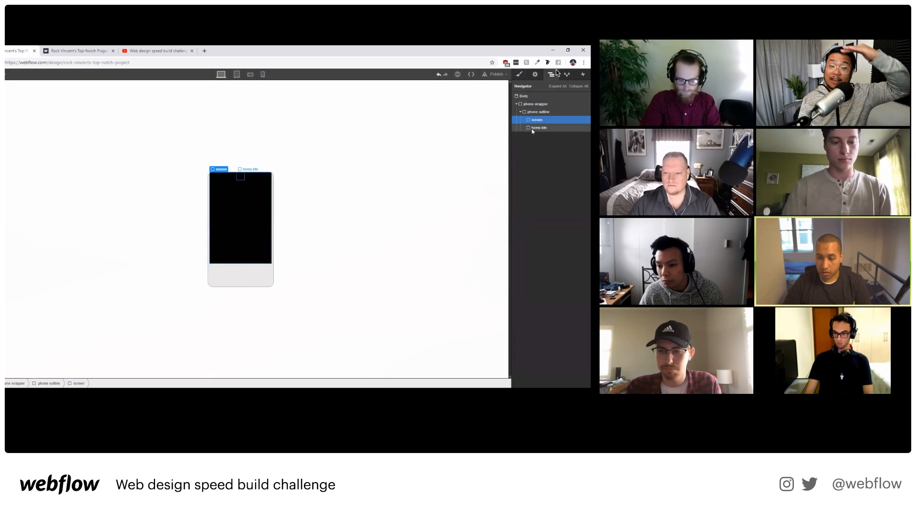
{"action": "left_click", "coordinate": [531, 129]}
{"action": "left_click", "coordinate": [519, 75]}
{"action": "left_click", "coordinate": [551, 75]}
{"action": "left_click", "coordinate": [538, 112]}
{"action": "left_click", "coordinate": [519, 74]}
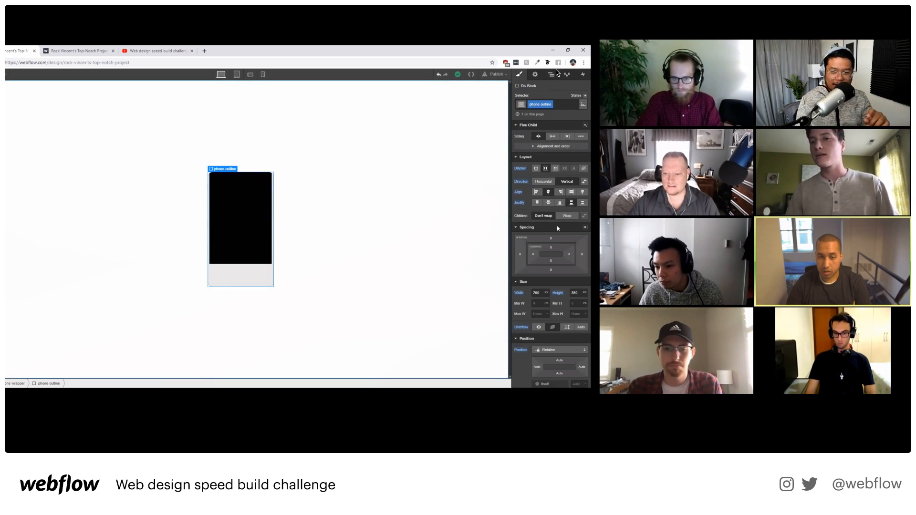
{"action": "left_click", "coordinate": [566, 216]}
{"action": "left_click", "coordinate": [544, 216]}
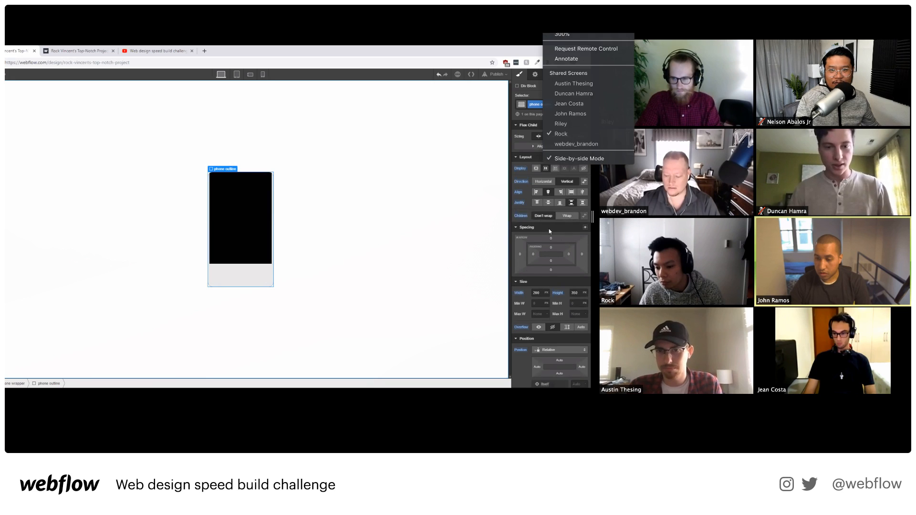
{"action": "left_click", "coordinate": [577, 143]}
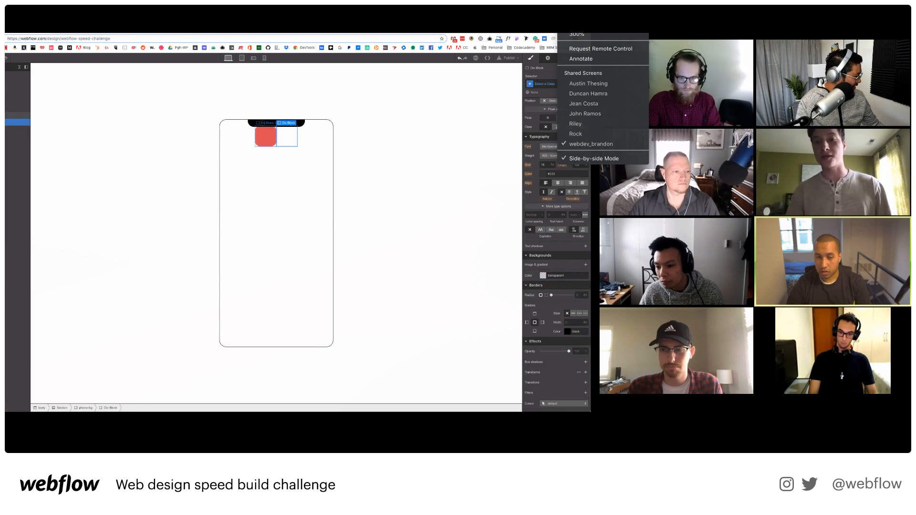
{"action": "left_click", "coordinate": [598, 87]}
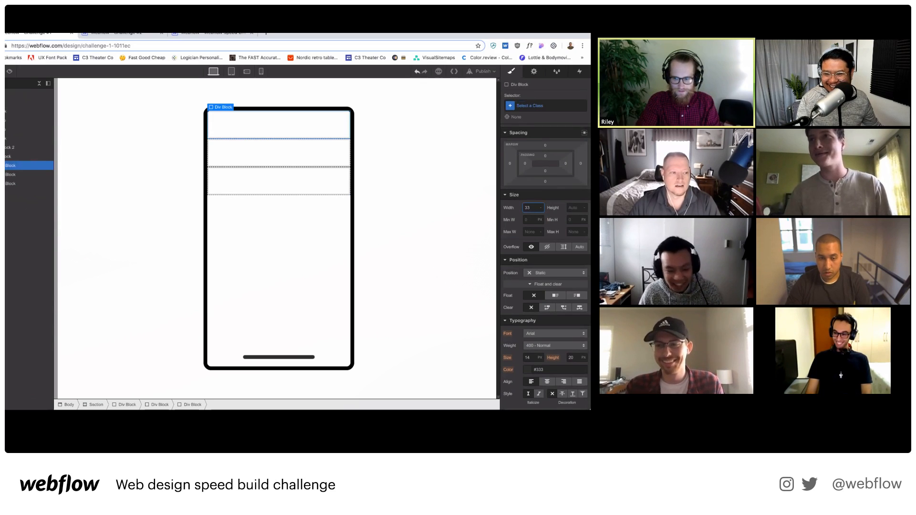
{"action": "type", "text": "."}
{"action": "key", "text": "Return"}
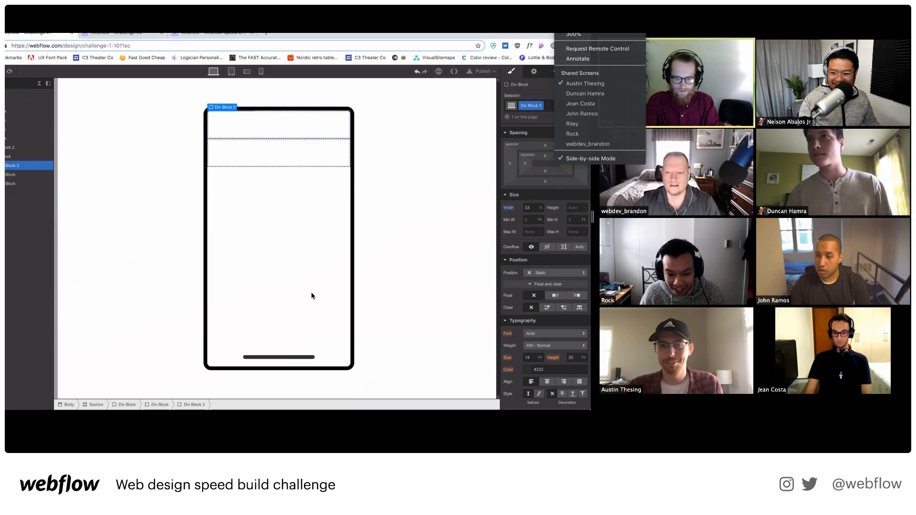
{"action": "key", "text": "super+z"}
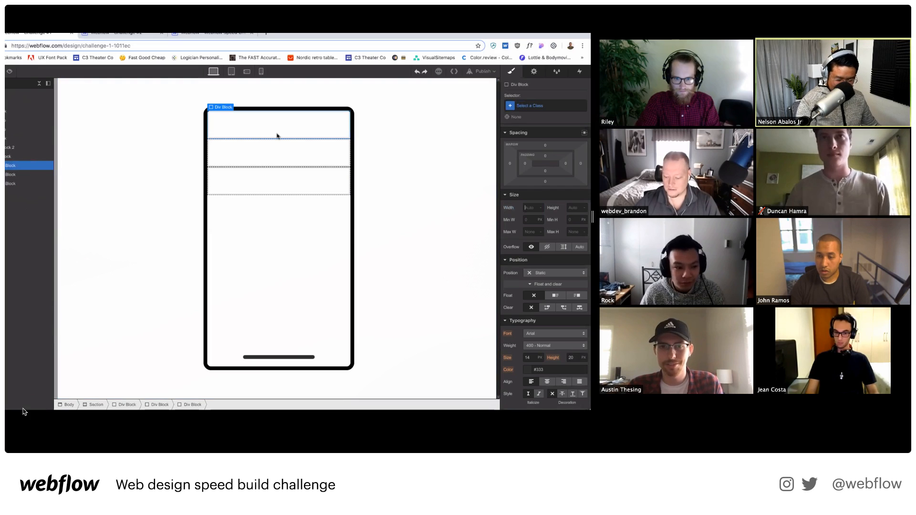
{"action": "key", "text": "super+shift+z"}
{"action": "left_click", "coordinate": [529, 205]}
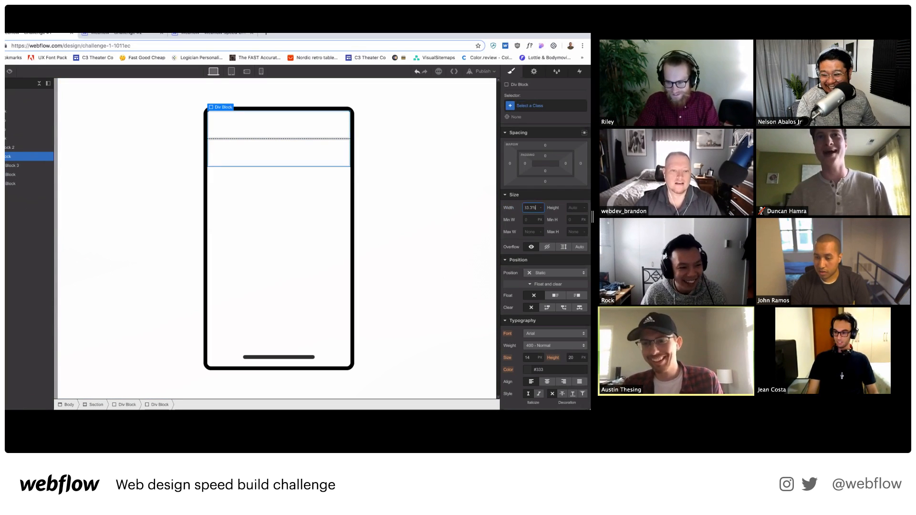
{"action": "key", "text": "Return"}
{"action": "left_click", "coordinate": [248, 152]}
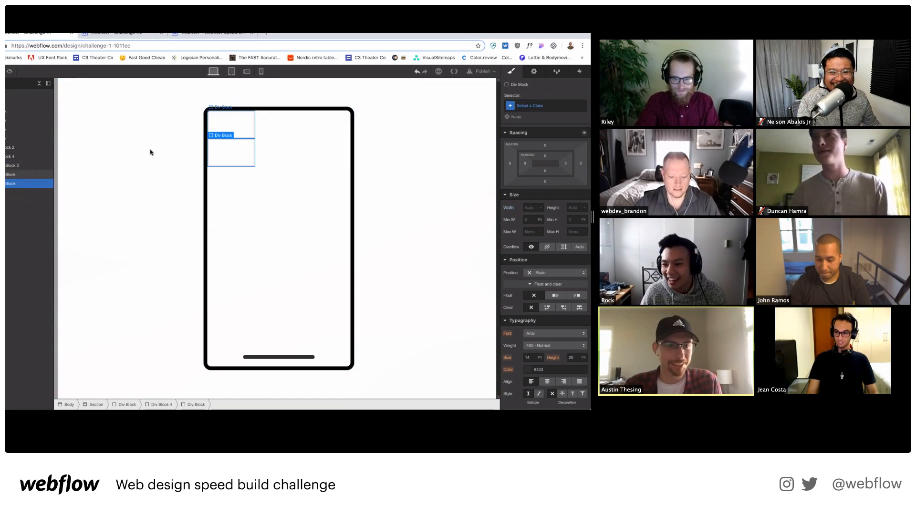
{"action": "left_click", "coordinate": [26, 157]}
{"action": "key", "text": "super+z"}
{"action": "key", "text": "super+z"}
{"action": "key", "text": "super+z"}
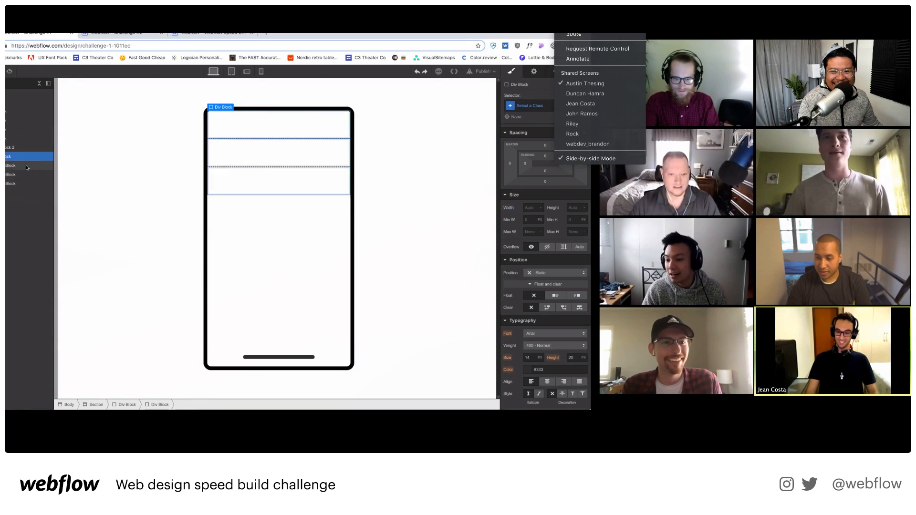
{"action": "left_click", "coordinate": [590, 93]}
Lighten the fled element's background grey to #7a7a7a.
{"action": "left_click", "coordinate": [241, 134]}
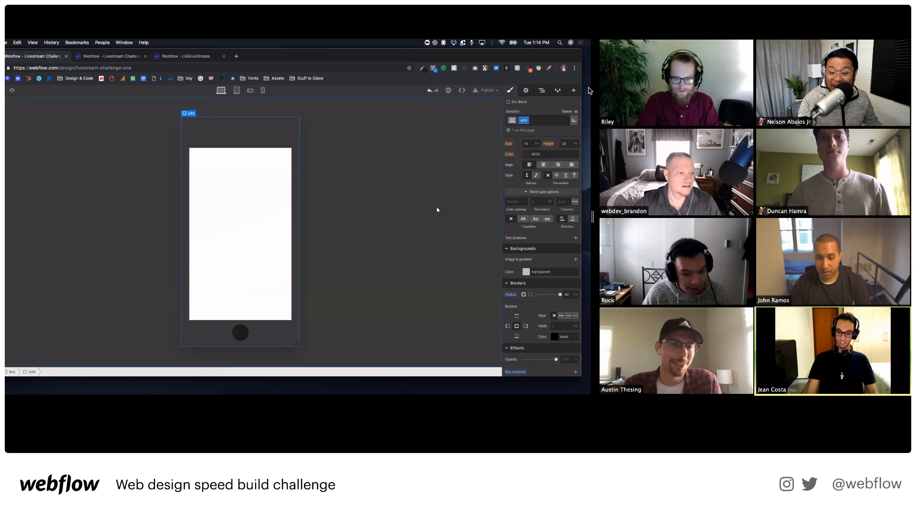
{"action": "left_click", "coordinate": [388, 224]}
{"action": "left_click", "coordinate": [527, 266]}
{"action": "left_click_drag", "start_coordinate": [514, 294], "coordinate": [497, 300]}
{"action": "key", "text": "shift+super+a"}
Colour the phone body sdfd by sampling the home button's grey, then darken it to #6e6e6e.
{"action": "left_click", "coordinate": [248, 214]}
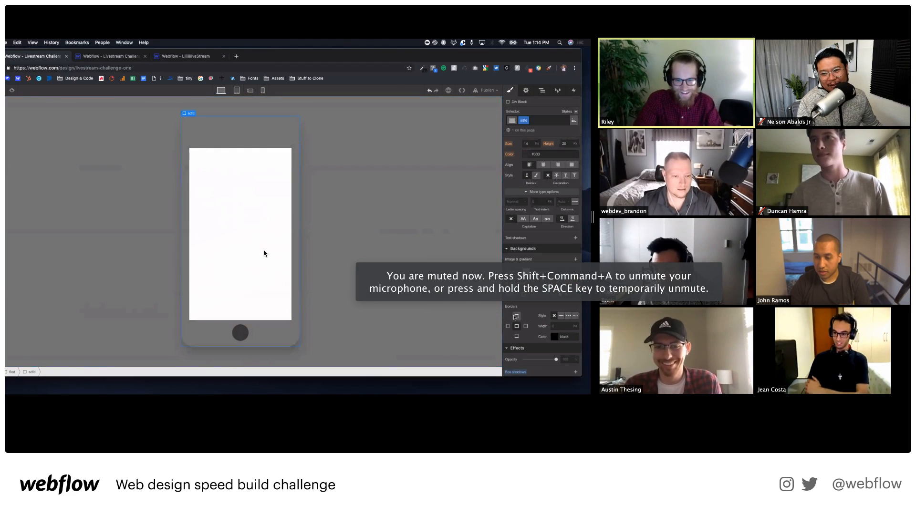
{"action": "left_click", "coordinate": [526, 271]}
{"action": "left_click", "coordinate": [510, 335]}
{"action": "left_click", "coordinate": [245, 332]}
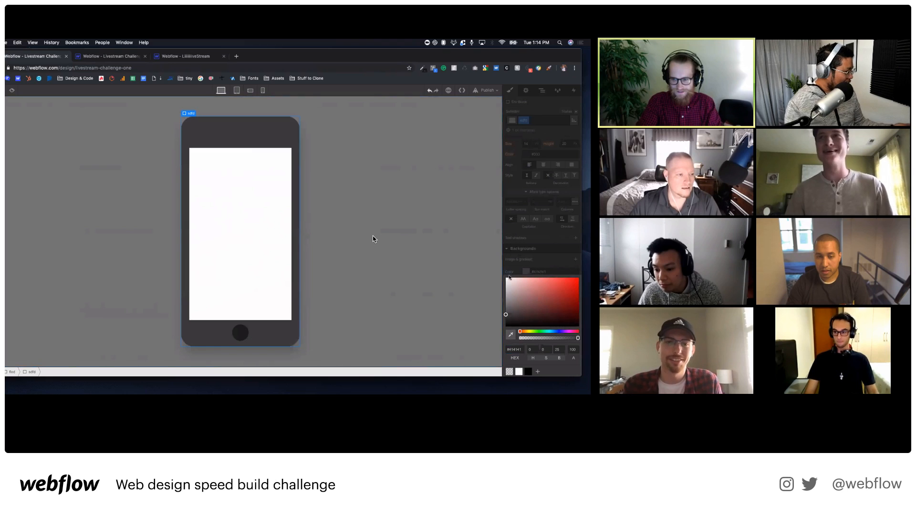
{"action": "left_click_drag", "start_coordinate": [506, 304], "coordinate": [504, 306]}
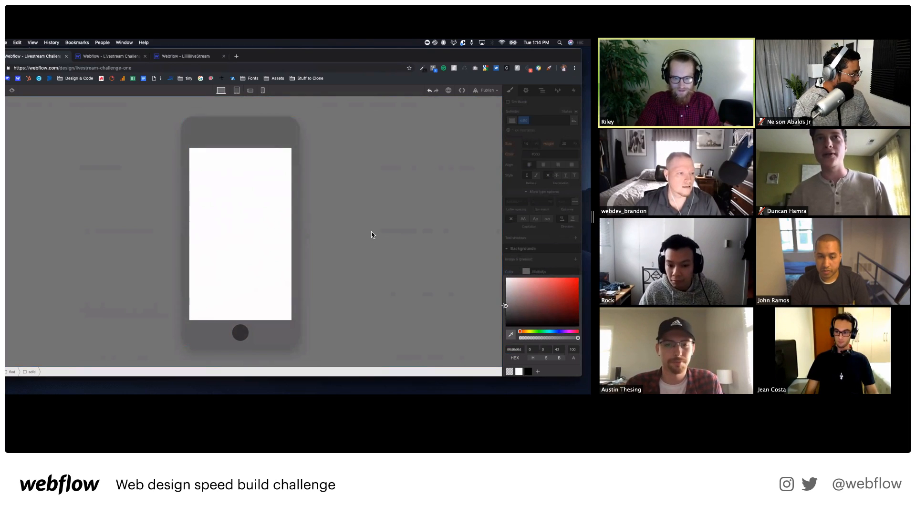
Add a new Div Block inside sdfd with the class 'SLJD'.
{"action": "left_click", "coordinate": [245, 241]}
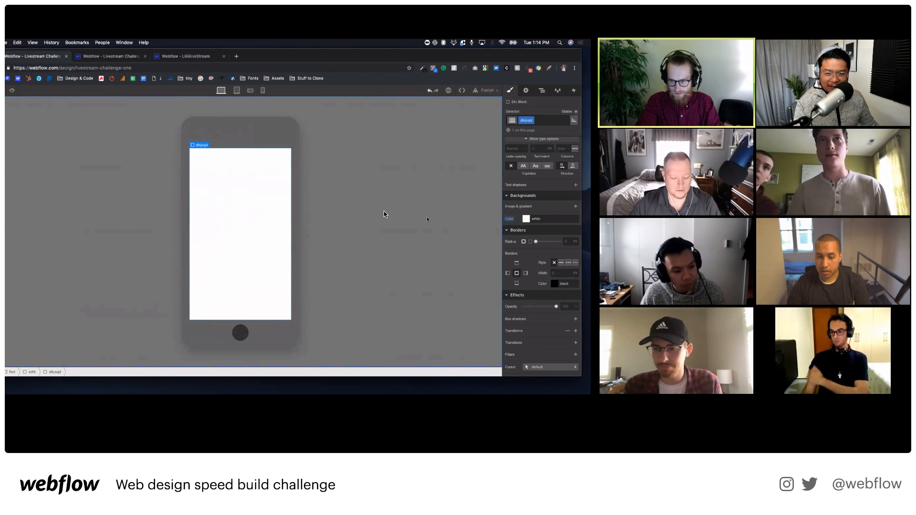
{"action": "left_click", "coordinate": [243, 144]}
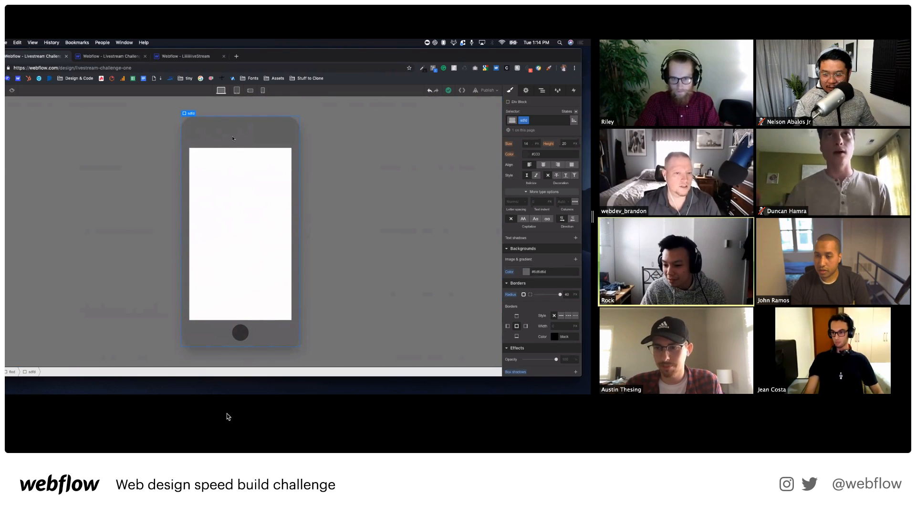
{"action": "key", "text": "super+e"}
{"action": "type", "text": "div"}
{"action": "key", "text": "Return"}
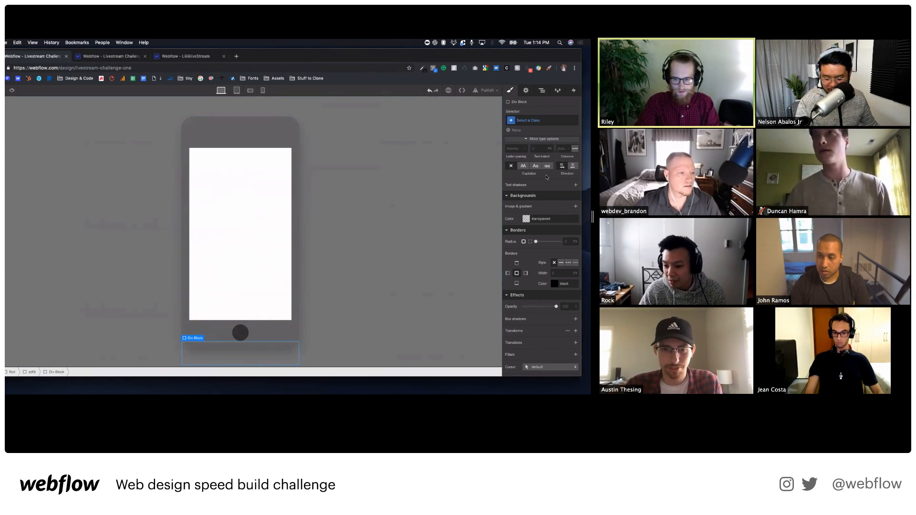
{"action": "left_click", "coordinate": [539, 124]}
{"action": "type", "text": "SLJD"}
{"action": "key", "text": "Return"}
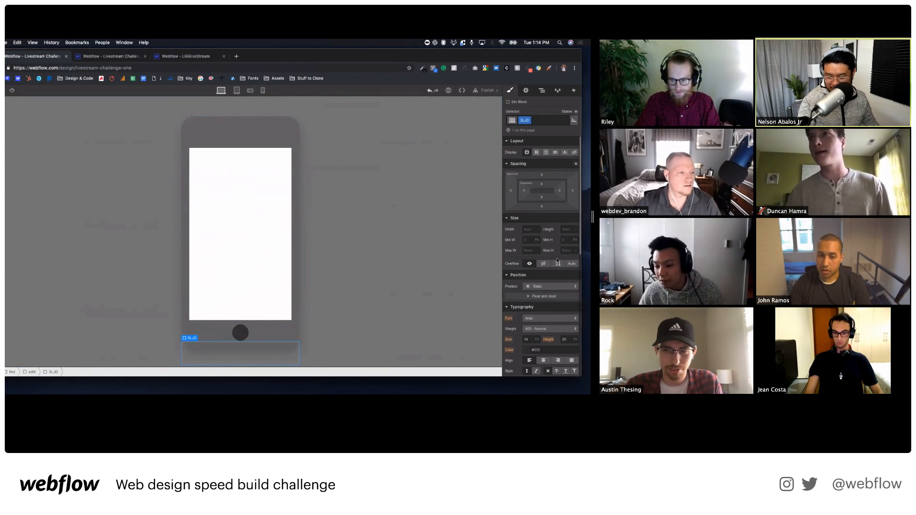
Set the sdfd element's position to Relative, then move to another participant's keypad phone.
{"action": "left_click", "coordinate": [301, 228]}
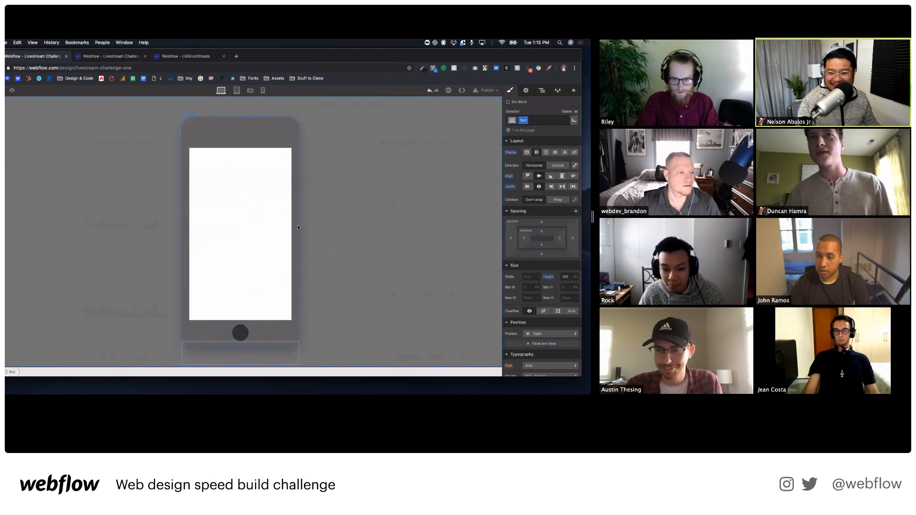
{"action": "left_click", "coordinate": [549, 340]}
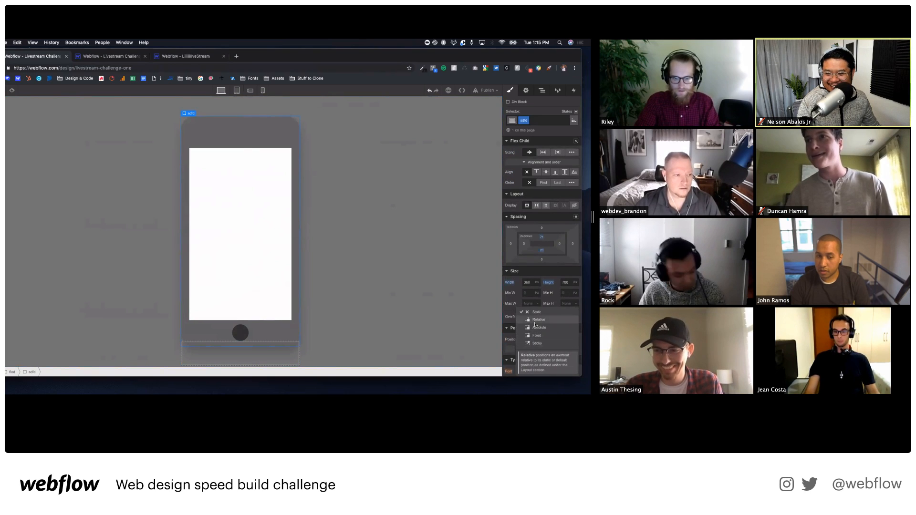
{"action": "left_click", "coordinate": [536, 323]}
{"action": "left_click", "coordinate": [281, 353]}
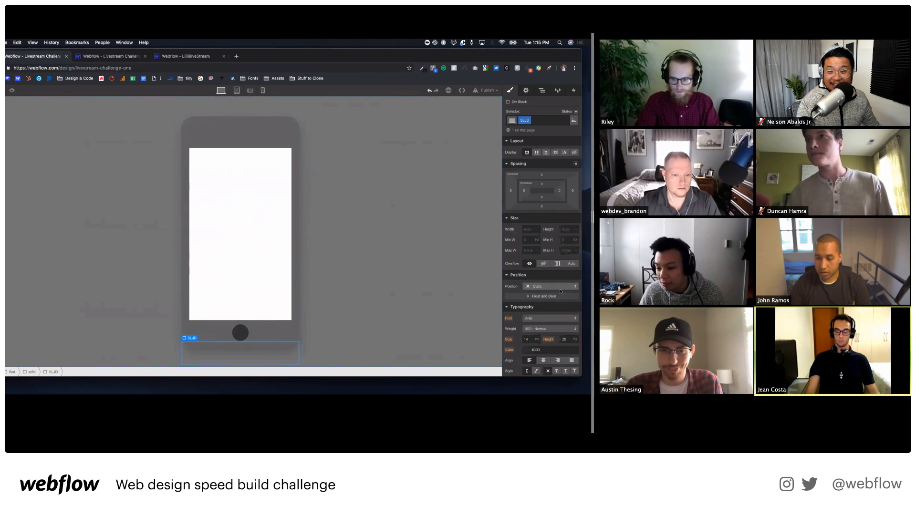
{"action": "left_click", "coordinate": [572, 123]}
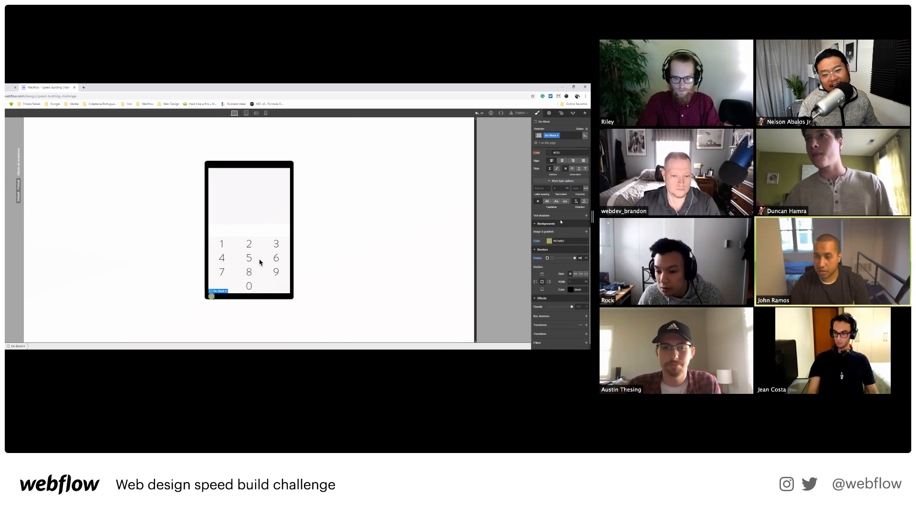
Pin the yellow circle absolutely top-right, 2% from the right, inside a relatively positioned phone frame.
{"action": "left_click", "coordinate": [559, 198]}
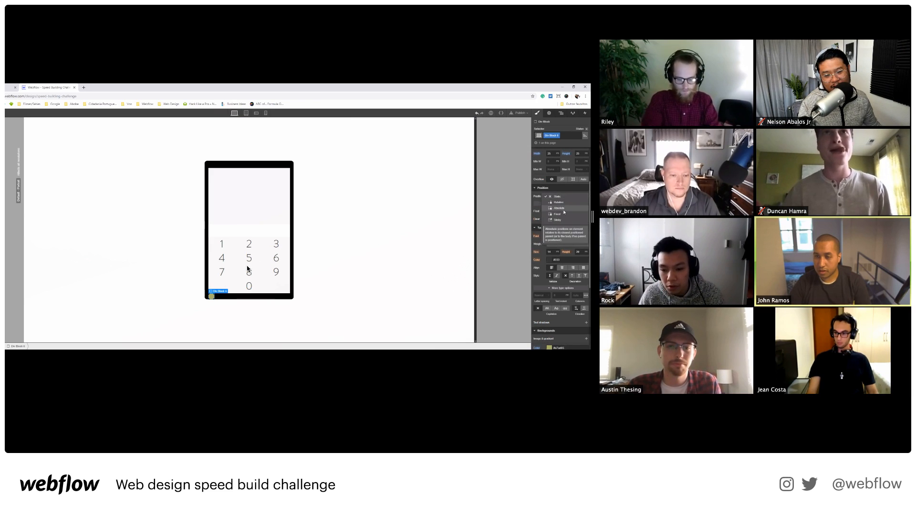
{"action": "left_click", "coordinate": [553, 208]}
{"action": "left_click", "coordinate": [553, 204]}
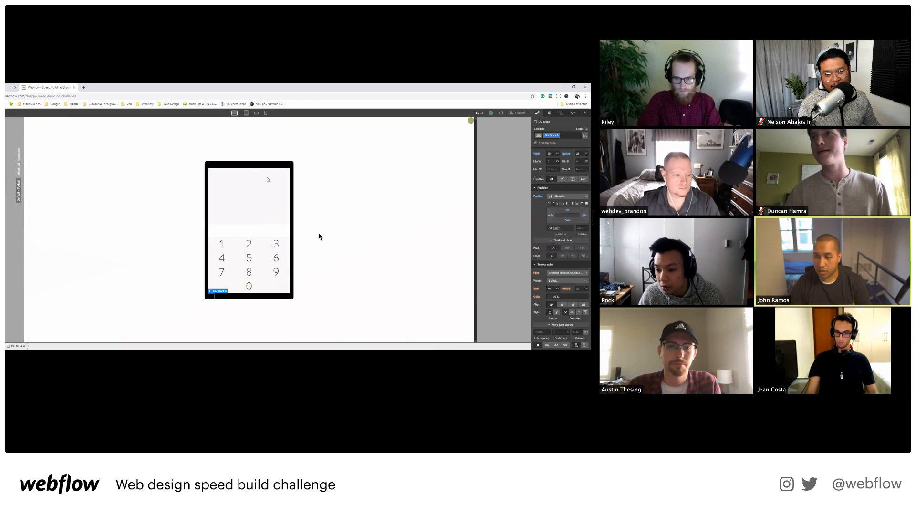
{"action": "left_click", "coordinate": [264, 164]}
{"action": "left_click", "coordinate": [554, 237]}
{"action": "left_click", "coordinate": [556, 243]}
{"action": "left_click", "coordinate": [290, 165]}
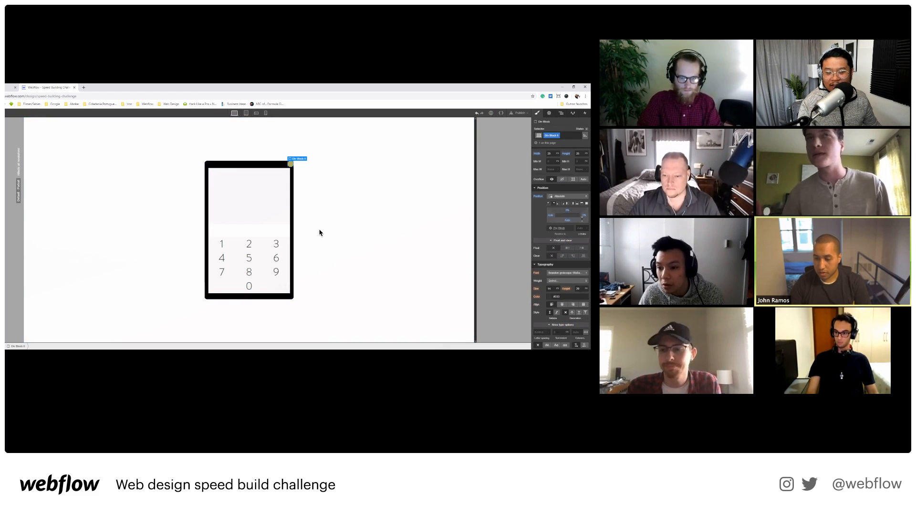
{"action": "left_click_drag", "start_coordinate": [584, 215], "coordinate": [567, 212]}
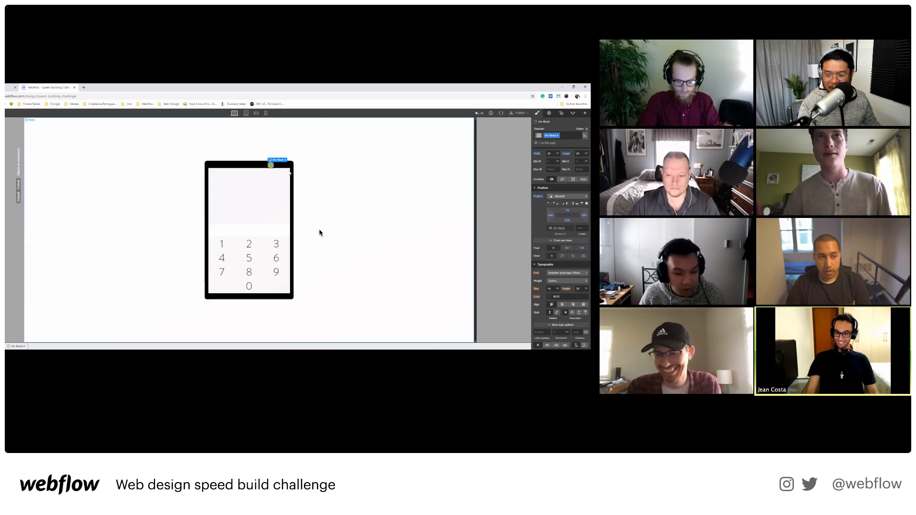
Increase the phone frame's padding to 35 px, then move to another participant's screen.
{"action": "left_click", "coordinate": [291, 172]}
{"action": "scroll", "coordinate": [566, 200], "scroll_direction": "up", "scroll_amount": 3}
{"action": "left_click_drag", "start_coordinate": [562, 209], "coordinate": [542, 211]}
{"action": "left_click", "coordinate": [270, 165]}
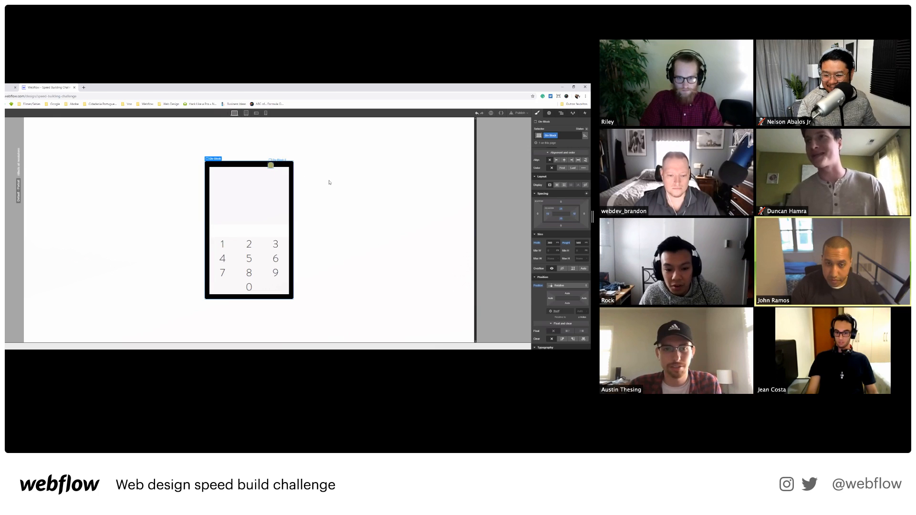
{"action": "left_click", "coordinate": [228, 168]}
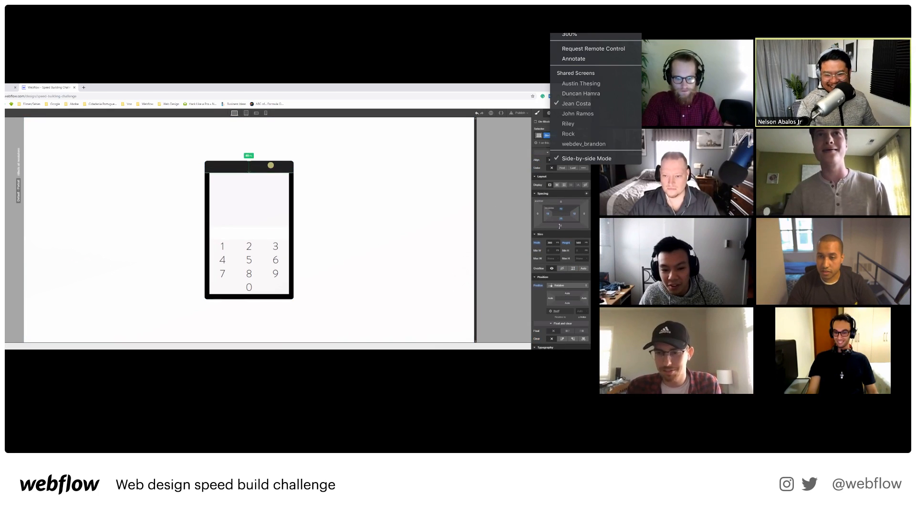
{"action": "left_click", "coordinate": [568, 124]}
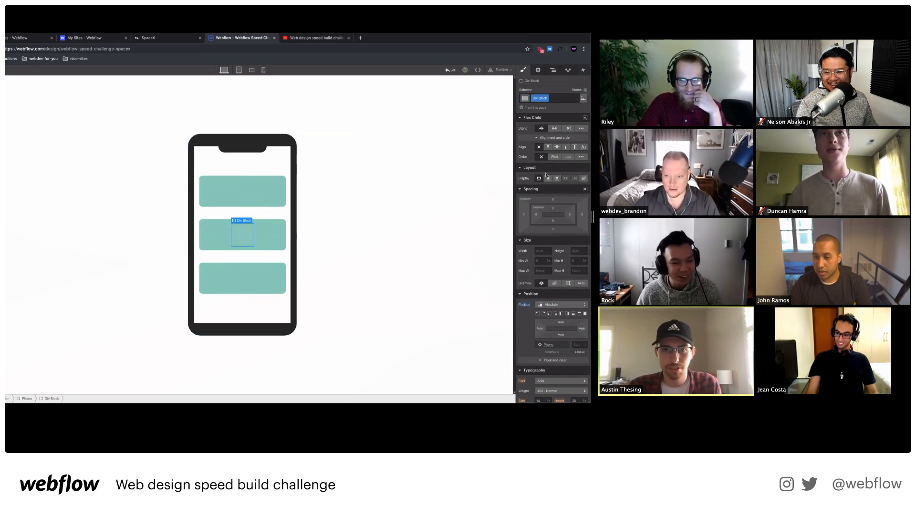
Switch Zoom's shared screen to another participant's just-published dark phone mockup project.
{"action": "left_click", "coordinate": [574, 32]}
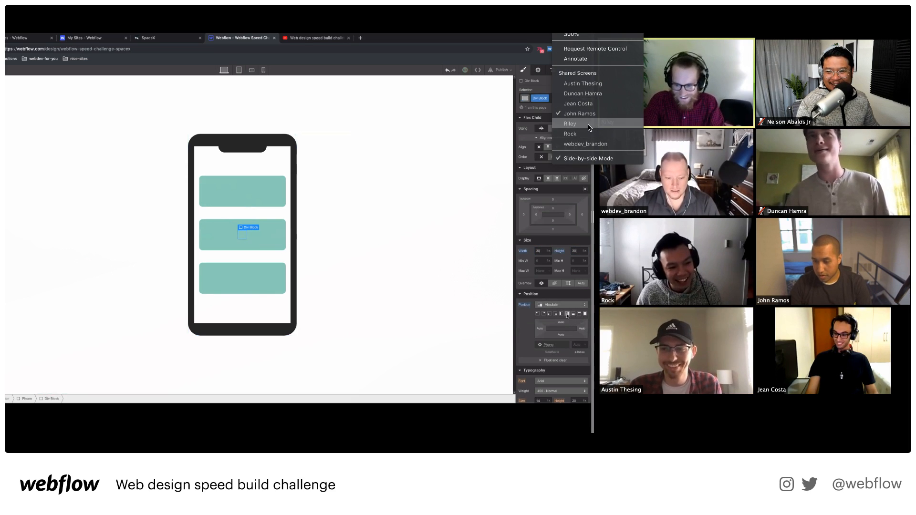
{"action": "left_click", "coordinate": [572, 124]}
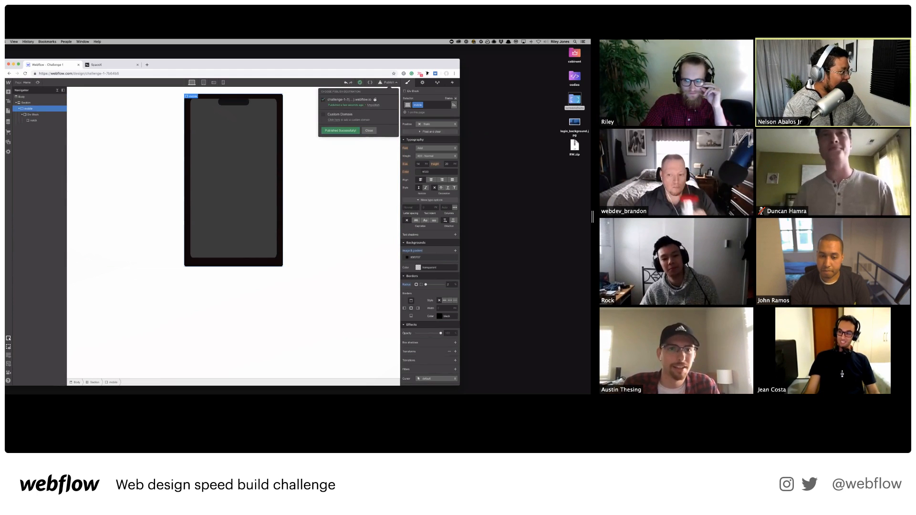
Open the published Challenge 1 phone site in its own tab, then load youtube.com in a new tab.
{"action": "left_click", "coordinate": [375, 99]}
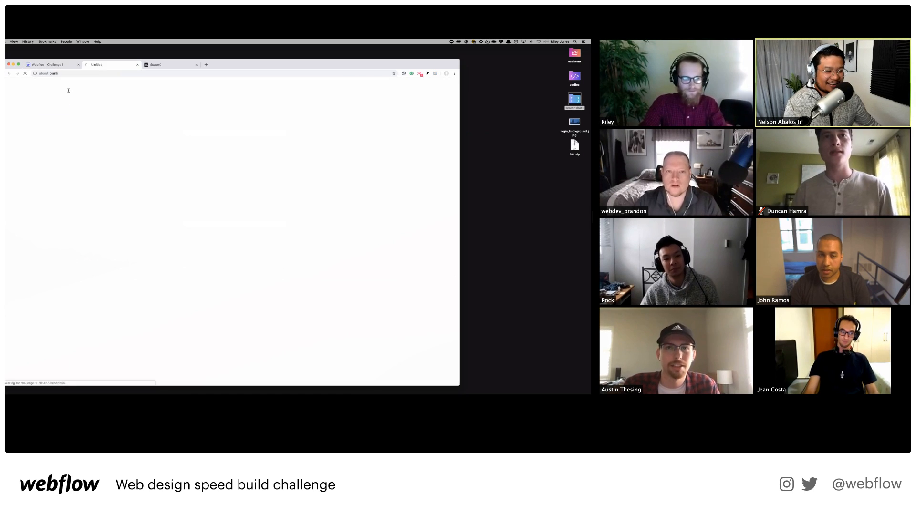
{"action": "left_click", "coordinate": [127, 74]}
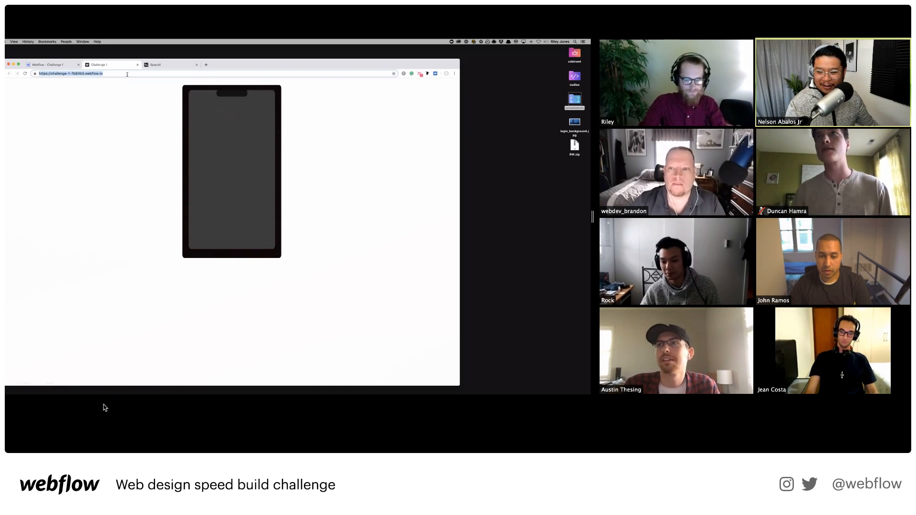
{"action": "left_click", "coordinate": [60, 65]}
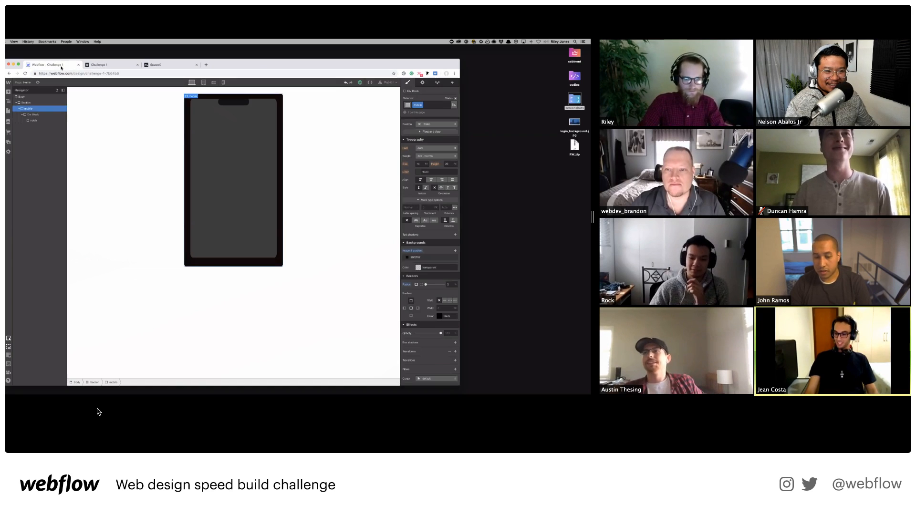
{"action": "left_click_drag", "start_coordinate": [216, 67], "coordinate": [213, 112]}
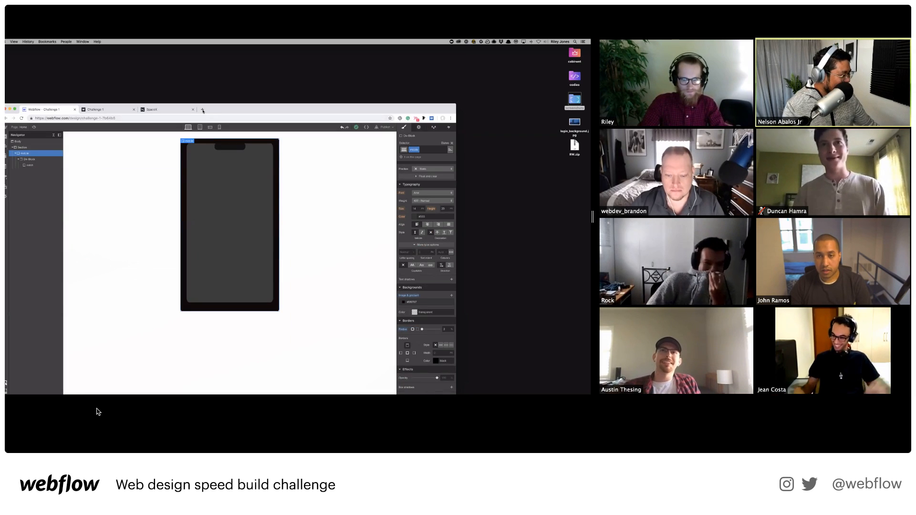
{"action": "left_click", "coordinate": [202, 110]}
{"action": "key", "text": "Return"}
{"action": "left_click_drag", "start_coordinate": [301, 113], "coordinate": [294, 71]}
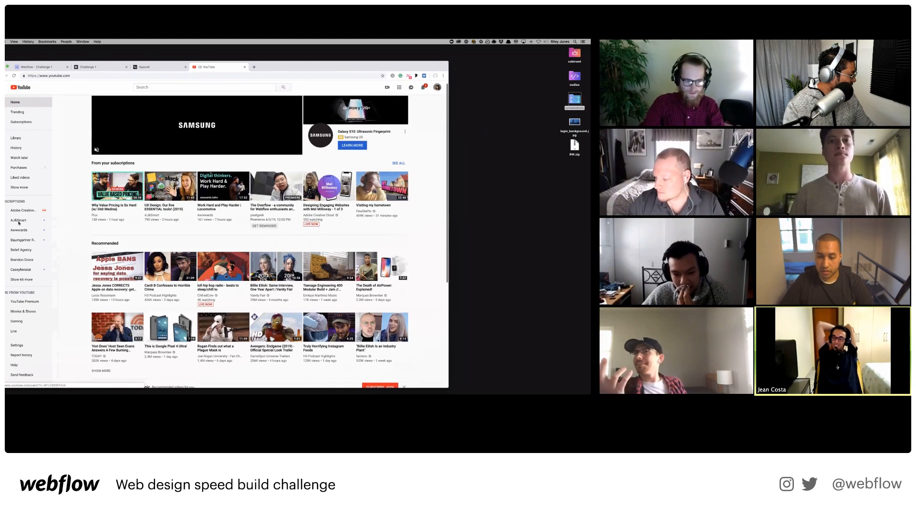
Search YouTube for 'webflow' and open the Webflow channel's live speed build challenge video.
{"action": "left_click", "coordinate": [137, 87]}
{"action": "type", "text": "webflow"}
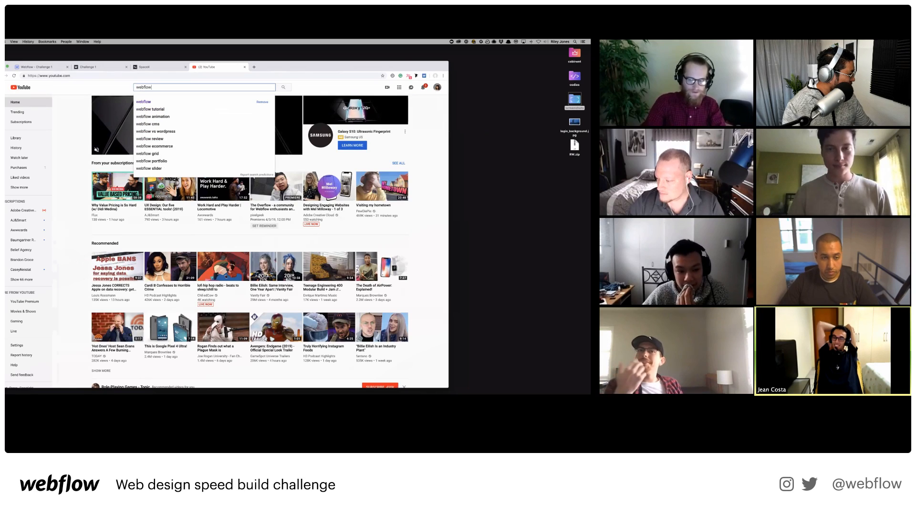
{"action": "key", "text": "Return"}
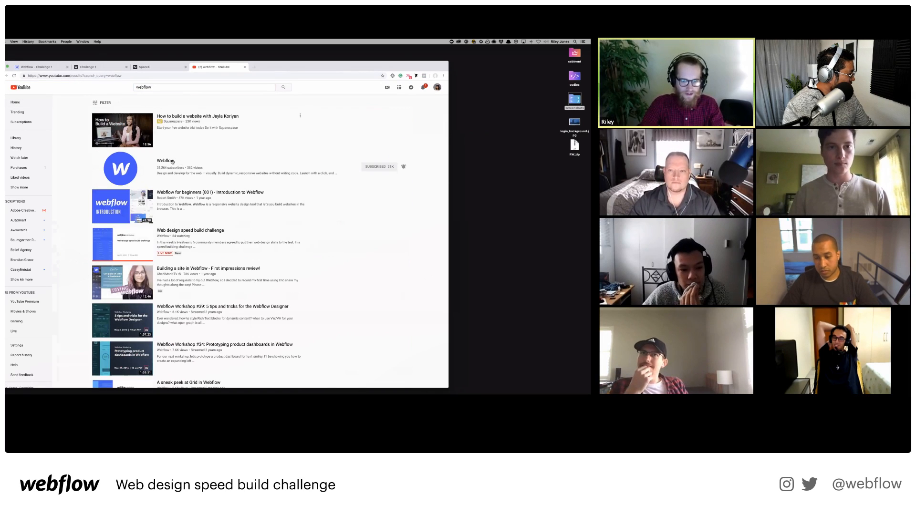
{"action": "left_click", "coordinate": [172, 162]}
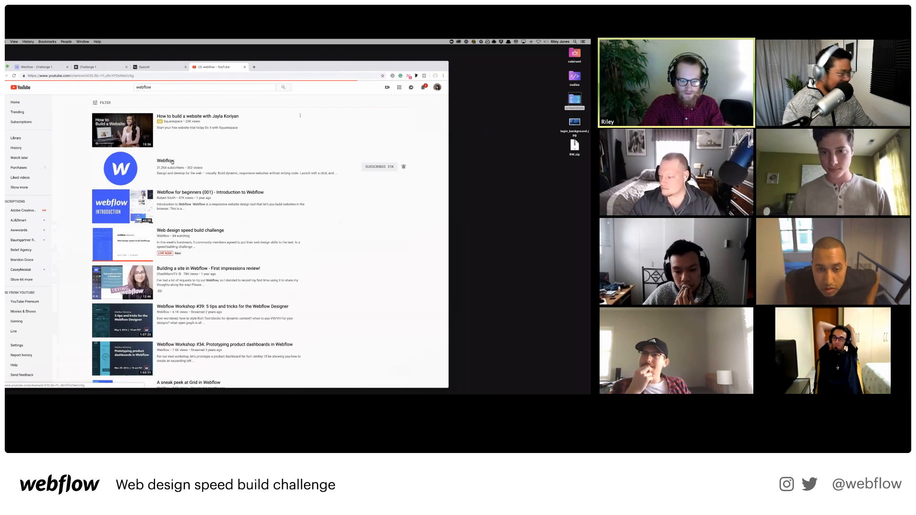
{"action": "scroll", "coordinate": [267, 233], "scroll_direction": "down", "scroll_amount": 1}
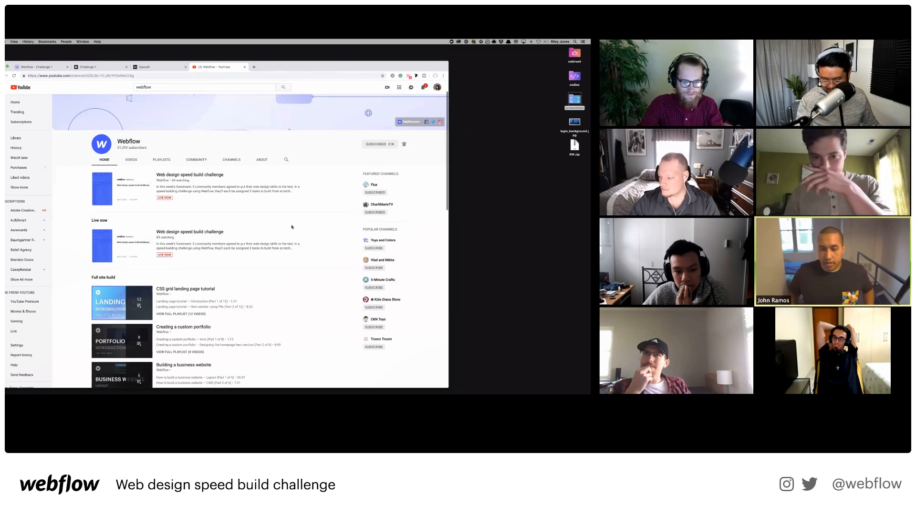
{"action": "left_click", "coordinate": [184, 176]}
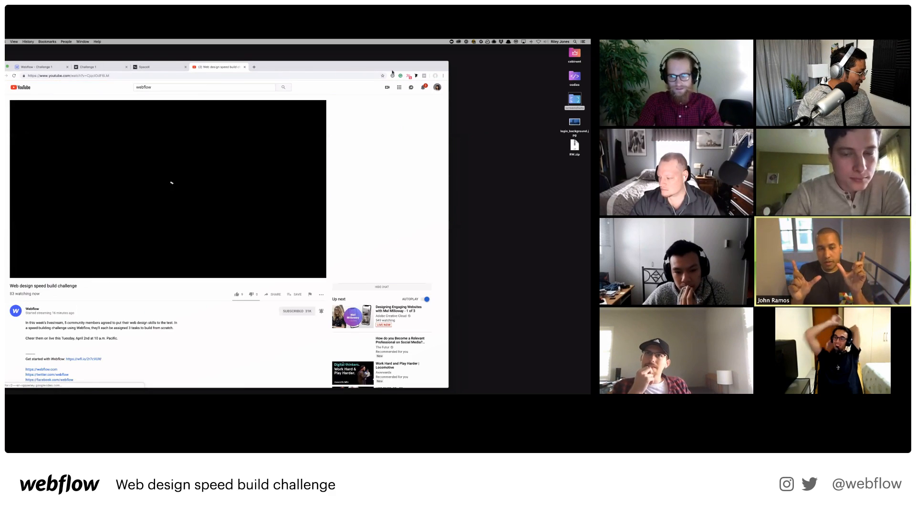
{"action": "left_click_drag", "start_coordinate": [400, 64], "coordinate": [412, 52]}
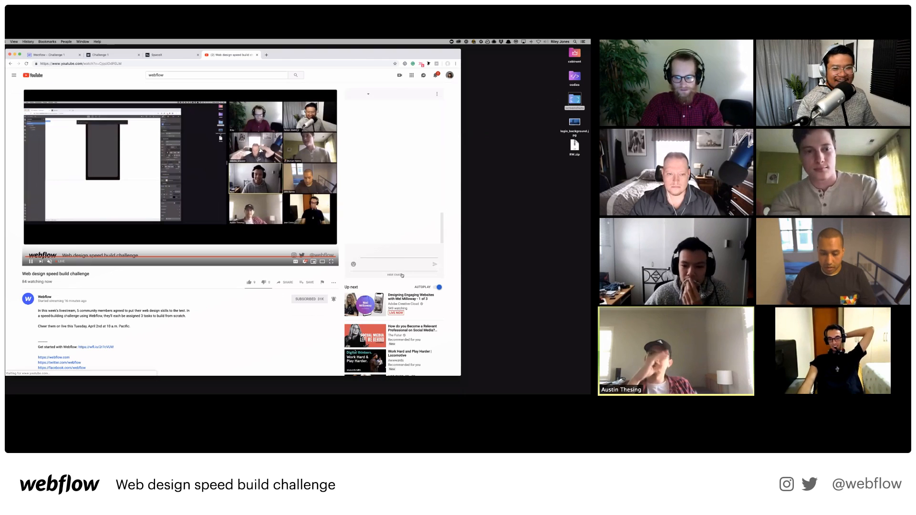
Paste the published site link into the livestream chat, send it, and open a shared challenge link.
{"action": "left_click", "coordinate": [390, 255]}
{"action": "type", "text": "https://challenge-1-7a64b5.webflow.io/"}
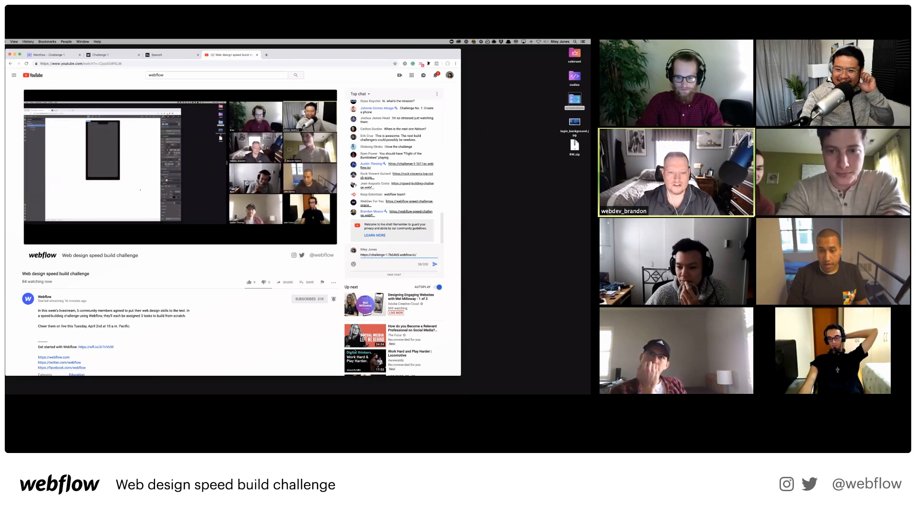
{"action": "key", "text": "Return"}
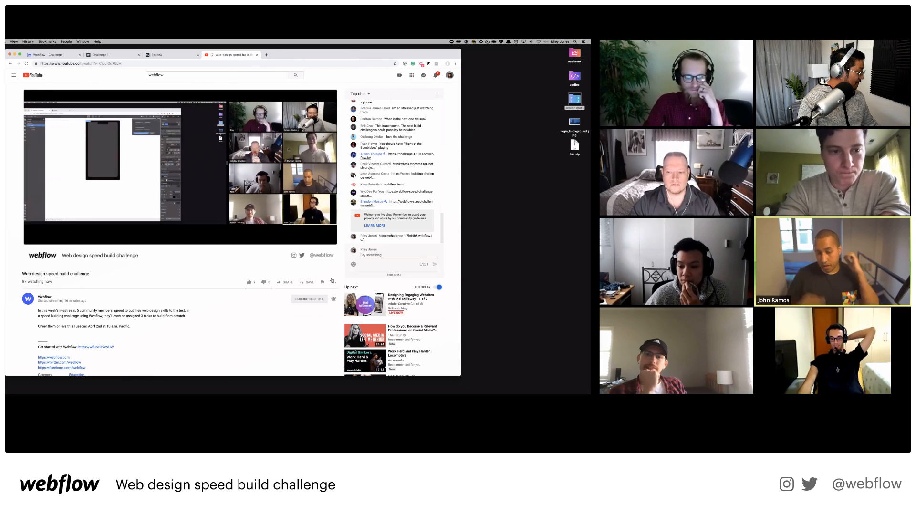
{"action": "left_click", "coordinate": [412, 203]}
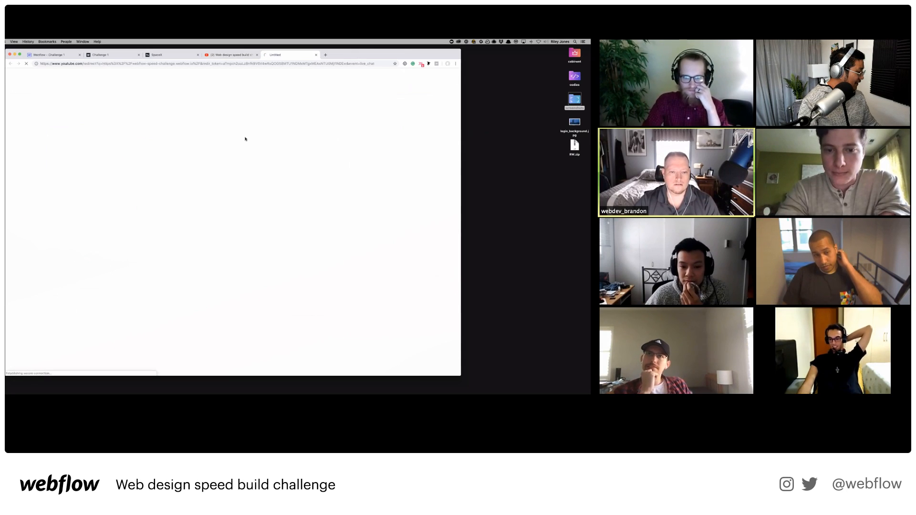
{"action": "left_click_drag", "start_coordinate": [379, 55], "coordinate": [375, 63]}
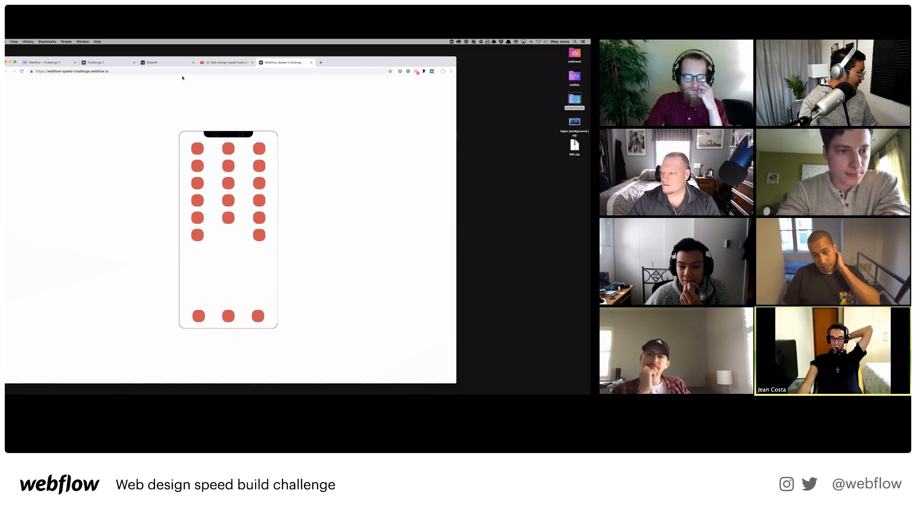
Return to the livestream tab and switch Zoom to the next participant's published phone-mockup page.
{"action": "left_click", "coordinate": [222, 63]}
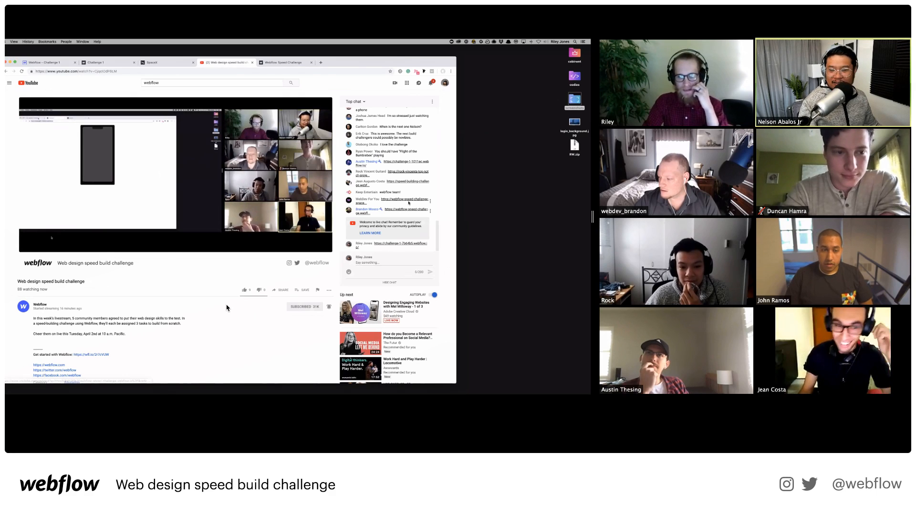
{"action": "left_click", "coordinate": [568, 26]}
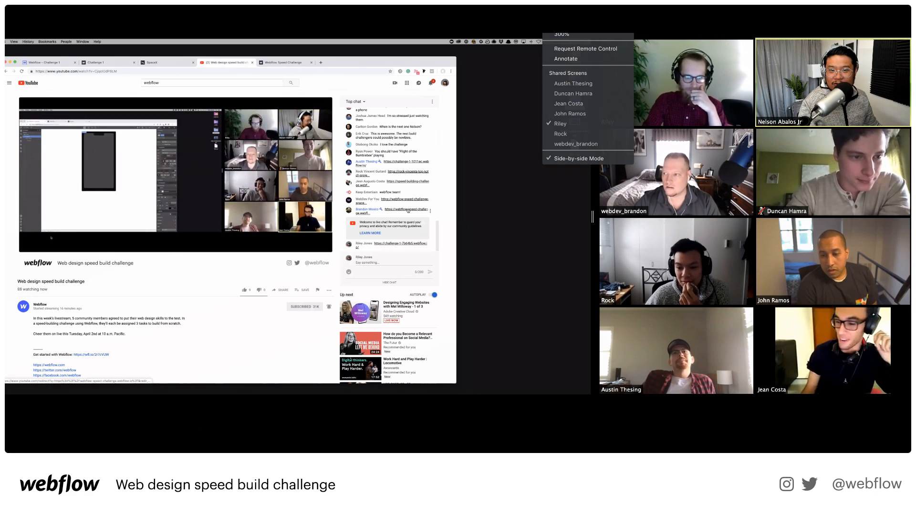
{"action": "left_click", "coordinate": [583, 84]}
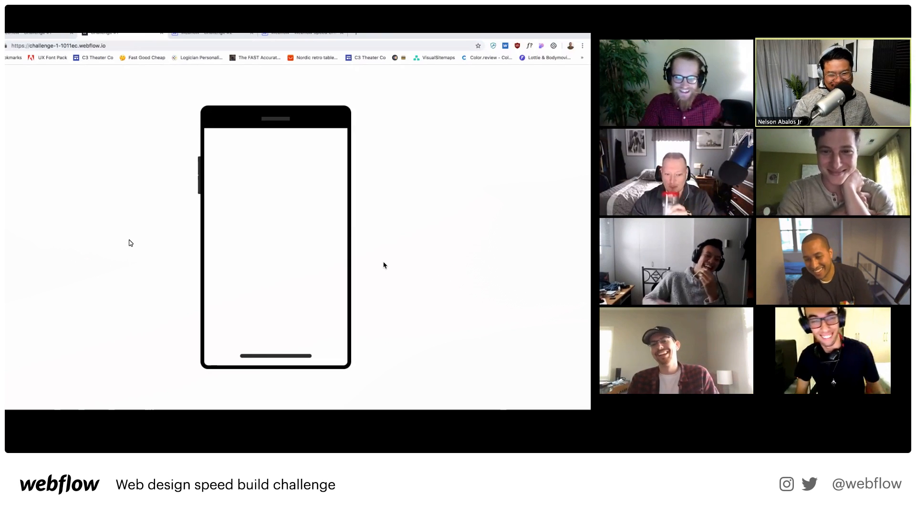
Switch Zoom's shared screen to the next participant's Designer project with a grey phone mockup.
{"action": "left_click", "coordinate": [579, 23]}
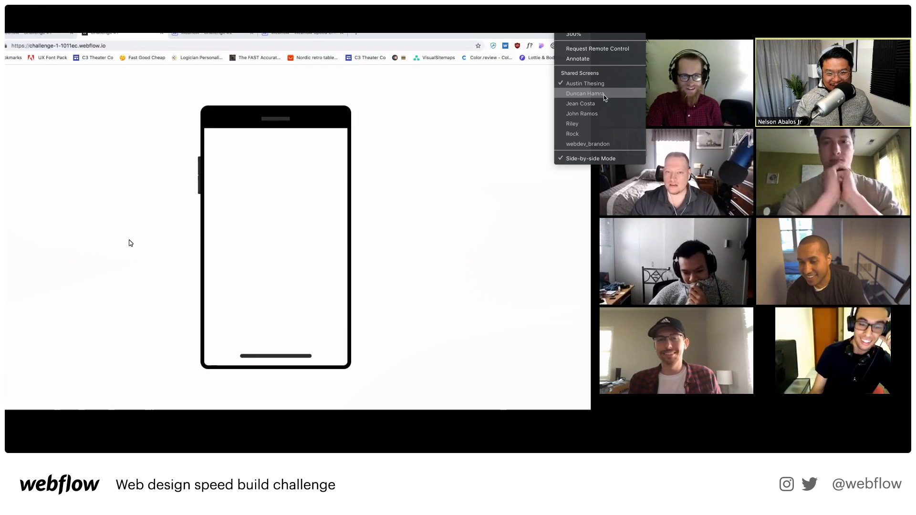
{"action": "left_click", "coordinate": [585, 94]}
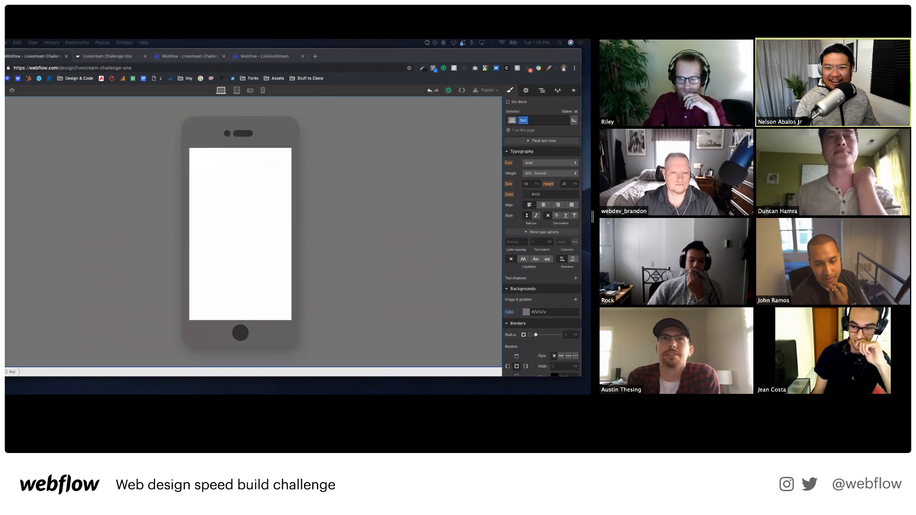
Switch to the next participant's published phone page with an image placeholder and 0–9 keypad.
{"action": "left_click", "coordinate": [591, 34]}
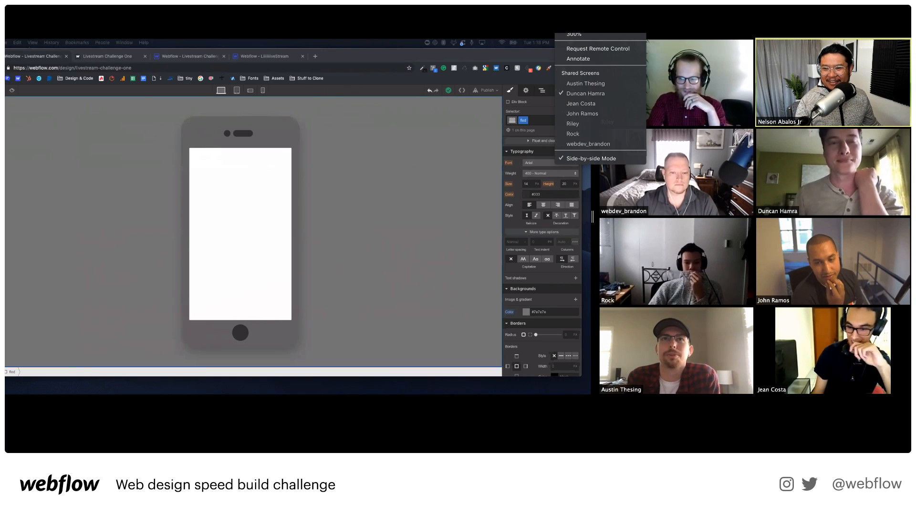
{"action": "left_click", "coordinate": [592, 105]}
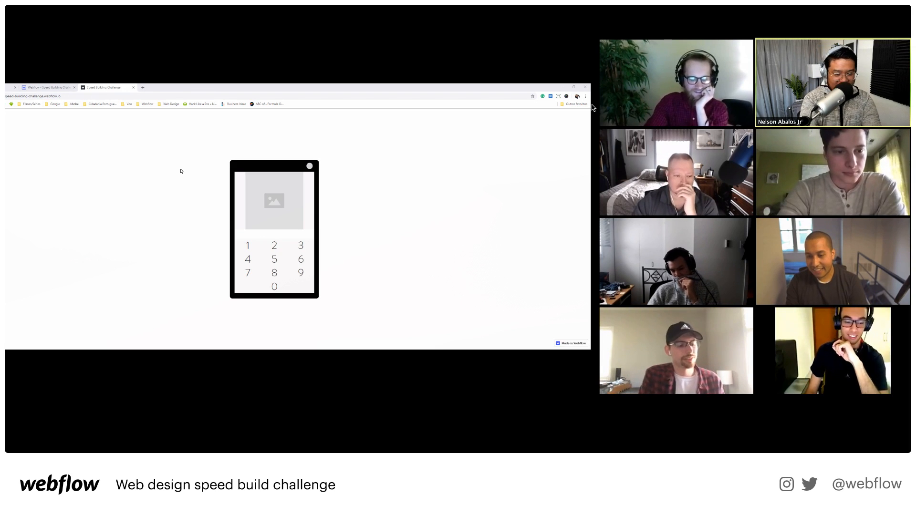
Select the keypad grid Div Block in the Designer, then switch to the participant with three teal cards.
{"action": "left_click", "coordinate": [81, 96]}
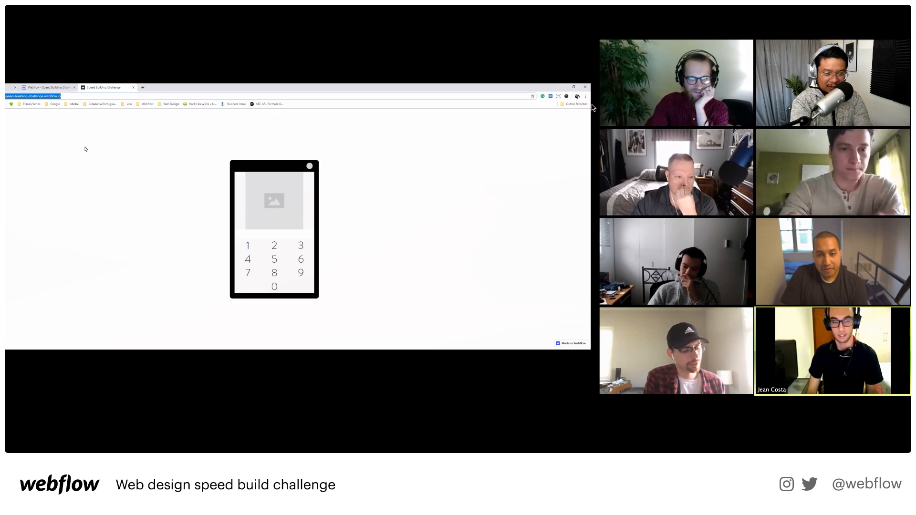
{"action": "left_click", "coordinate": [36, 87]}
{"action": "left_click", "coordinate": [268, 252]}
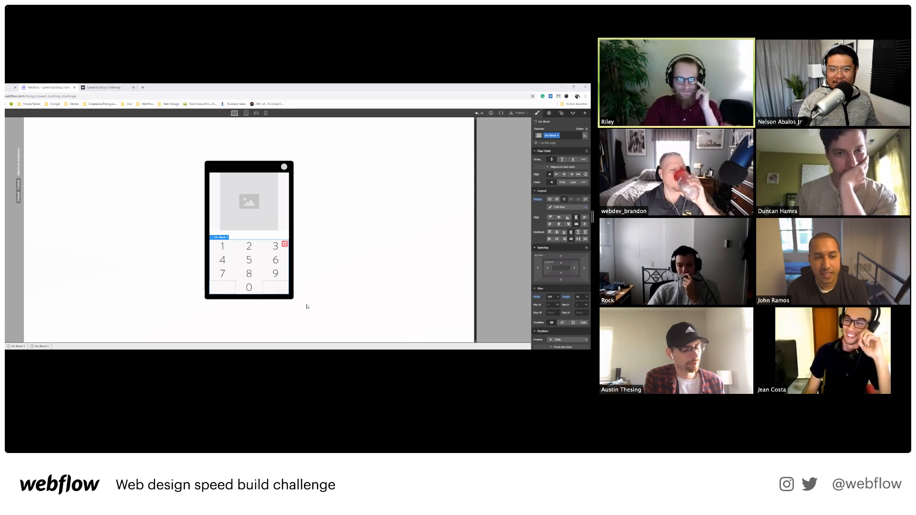
{"action": "left_click", "coordinate": [573, 26]}
{"action": "left_click", "coordinate": [593, 116]}
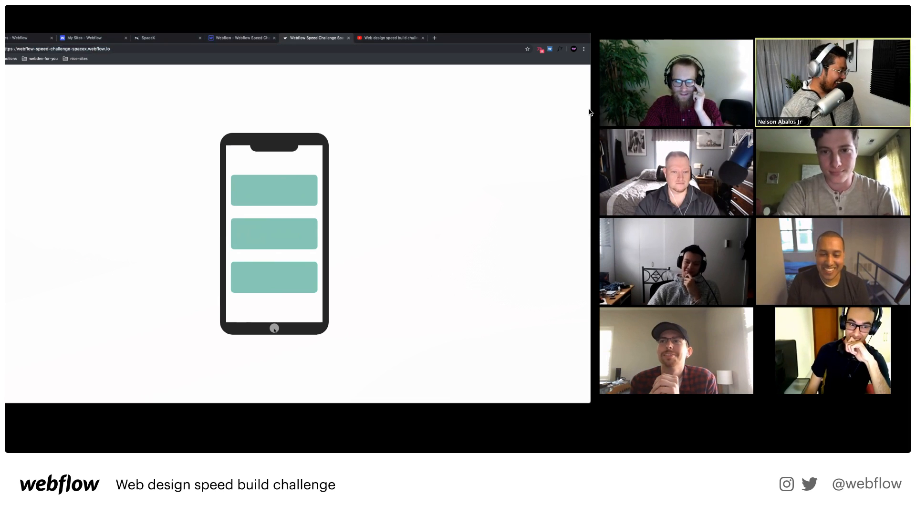
Replay the card animation via the home button, then switch to the dark phone with grey screen.
{"action": "left_click", "coordinate": [275, 328]}
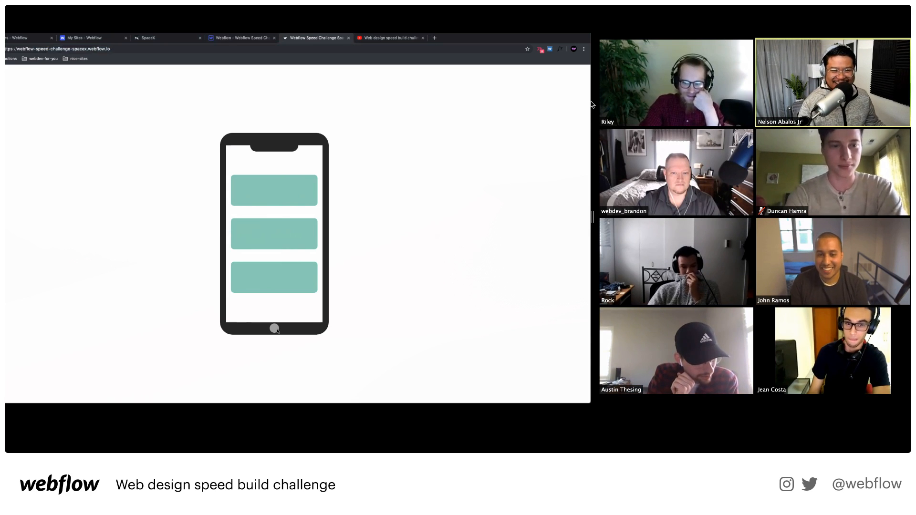
{"action": "left_click", "coordinate": [577, 33]}
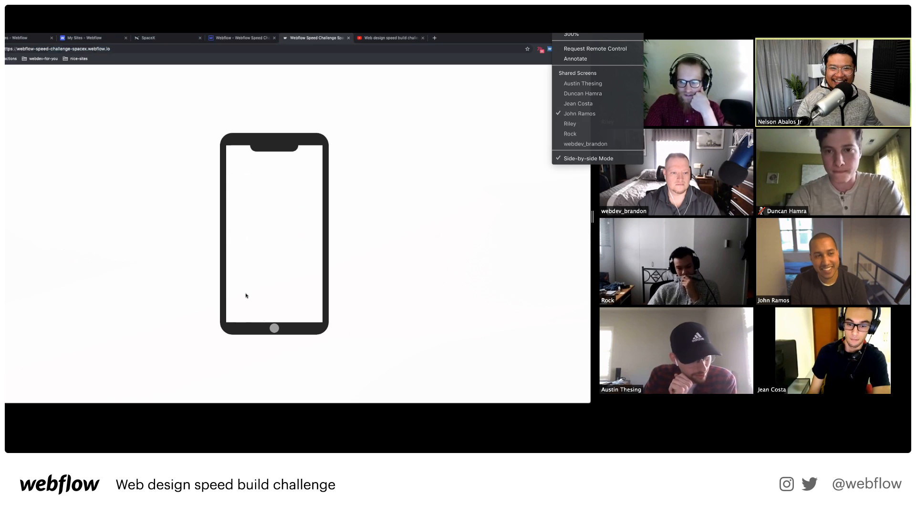
{"action": "left_click", "coordinate": [583, 124]}
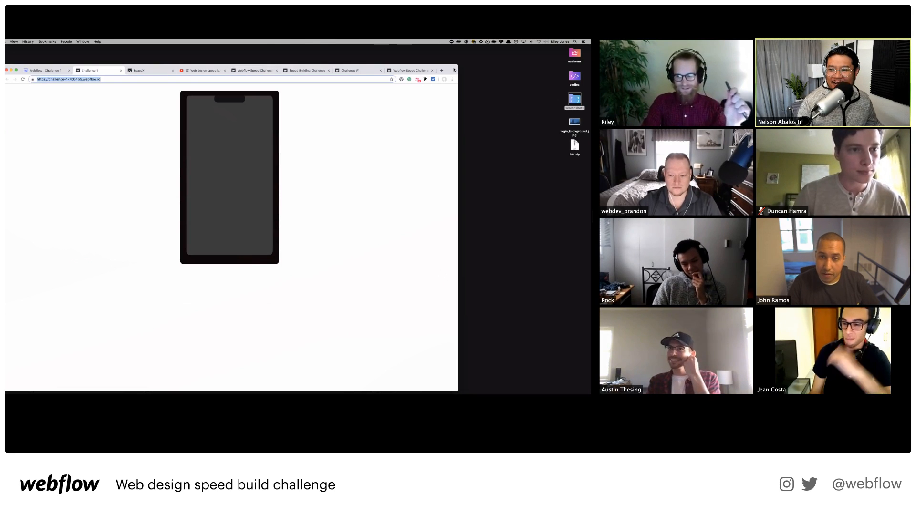
Switch Zoom's shared screen to the participant with a white phone, black screen and home button.
{"action": "left_click_drag", "start_coordinate": [451, 70], "coordinate": [454, 62]}
{"action": "left_click", "coordinate": [563, 22]}
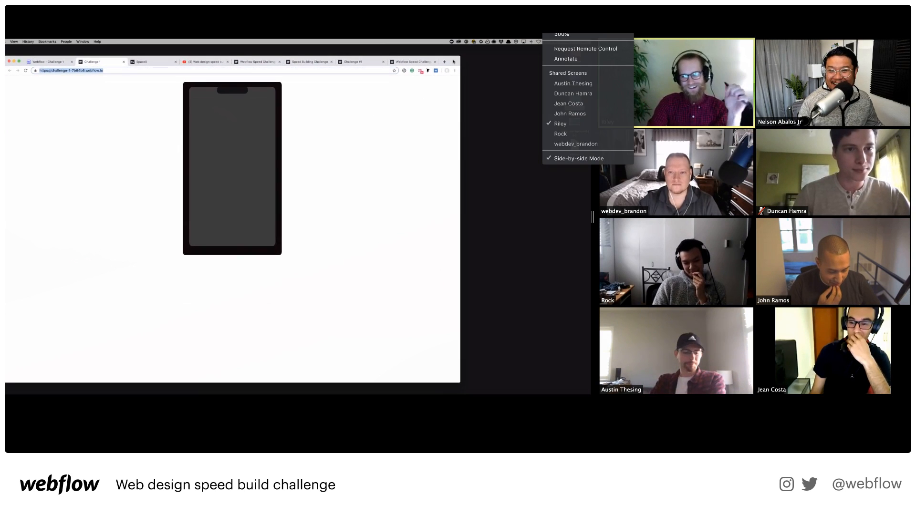
{"action": "left_click", "coordinate": [562, 134]}
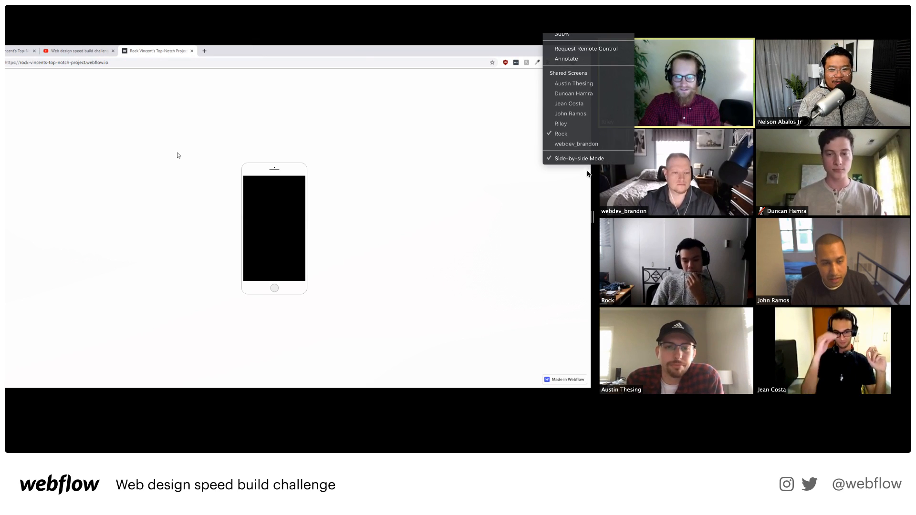
Switch to the next participant and open their Designer tab with the red rounded-block phone.
{"action": "left_click", "coordinate": [579, 144]}
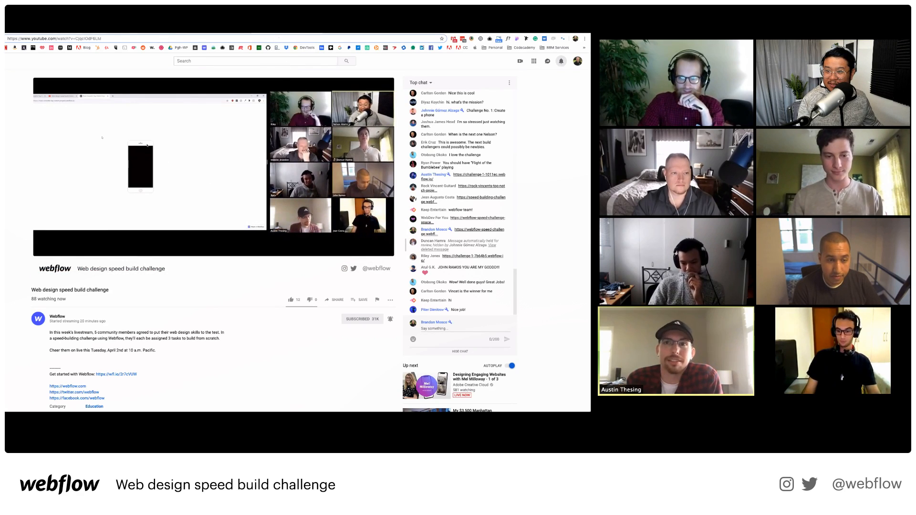
{"action": "left_click", "coordinate": [278, 34]}
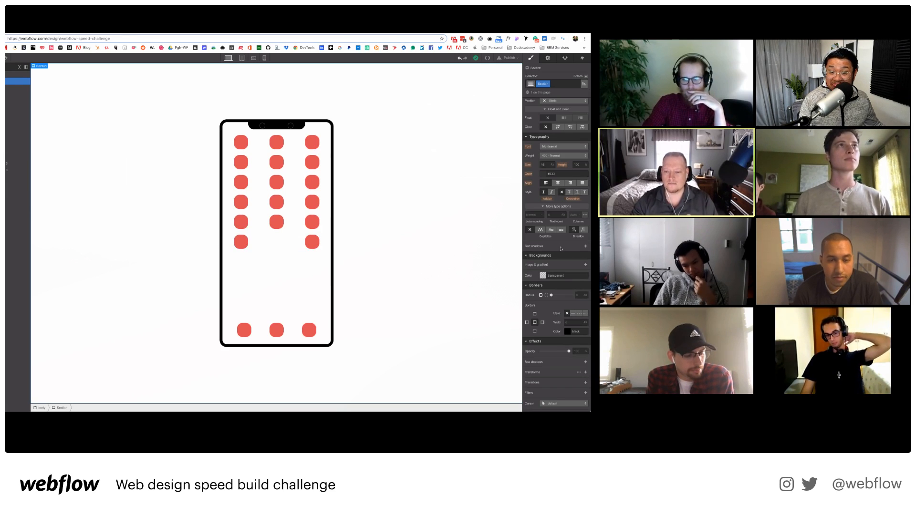
Select the top row of red blocks and the phone's Section to inspect layout, then open Pages.
{"action": "scroll", "coordinate": [561, 248], "scroll_direction": "up", "scroll_amount": 3}
{"action": "scroll", "coordinate": [559, 247], "scroll_direction": "up", "scroll_amount": 2}
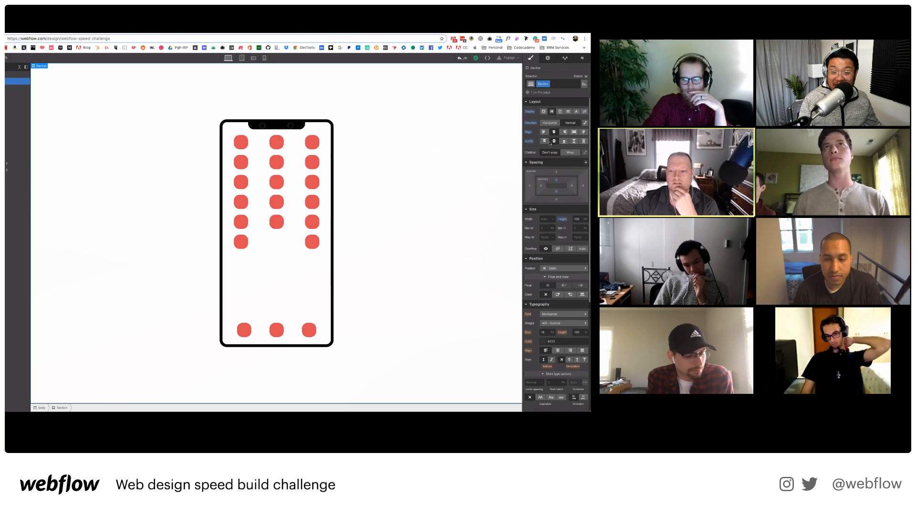
{"action": "left_click", "coordinate": [291, 149]}
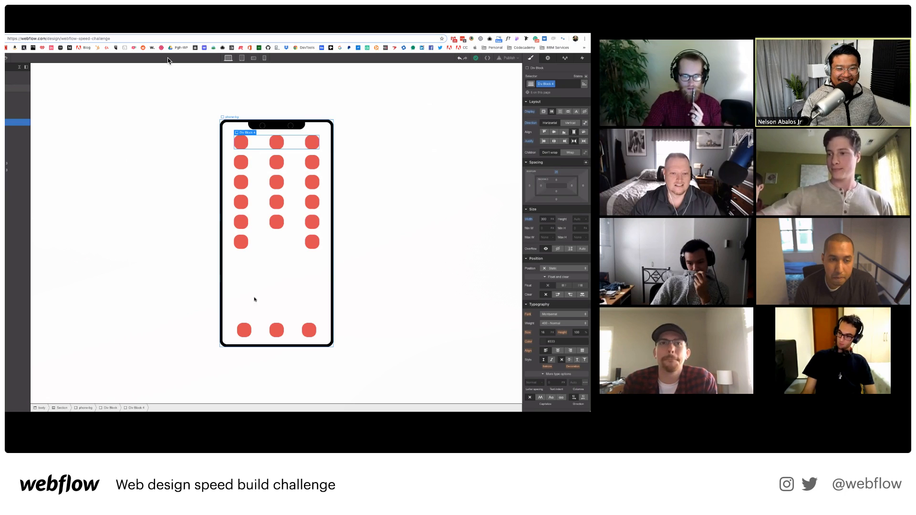
{"action": "left_click", "coordinate": [170, 273]}
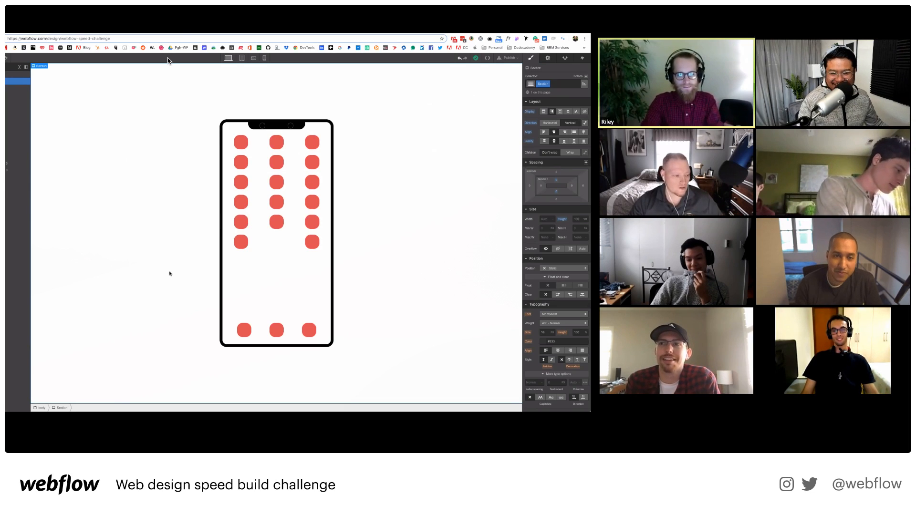
{"action": "key", "text": "p"}
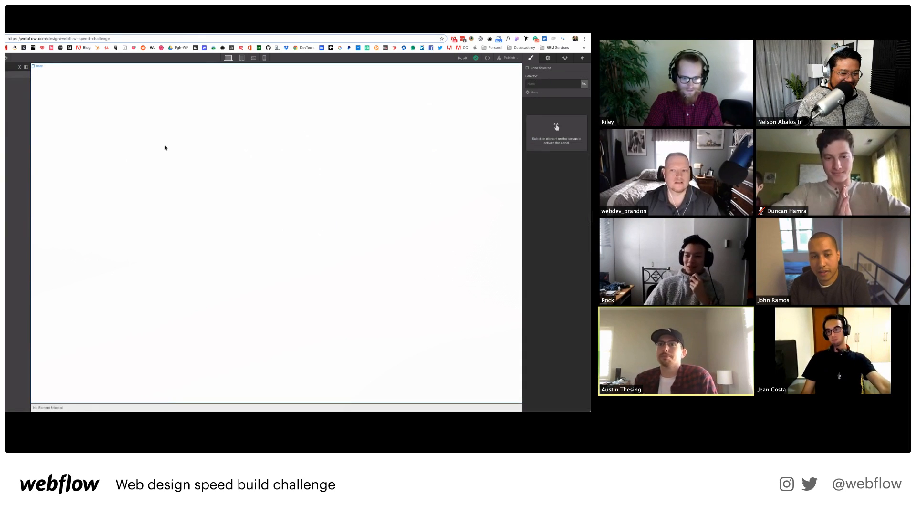
Select the page body, then go back to the webflow-workshop-gameboy showcase page.
{"action": "left_click", "coordinate": [165, 148]}
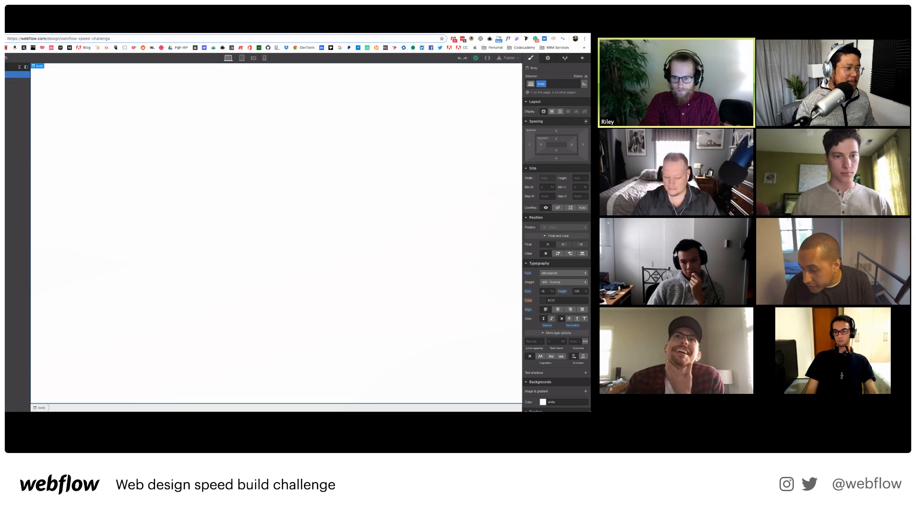
{"action": "key", "text": "super+bracketleft"}
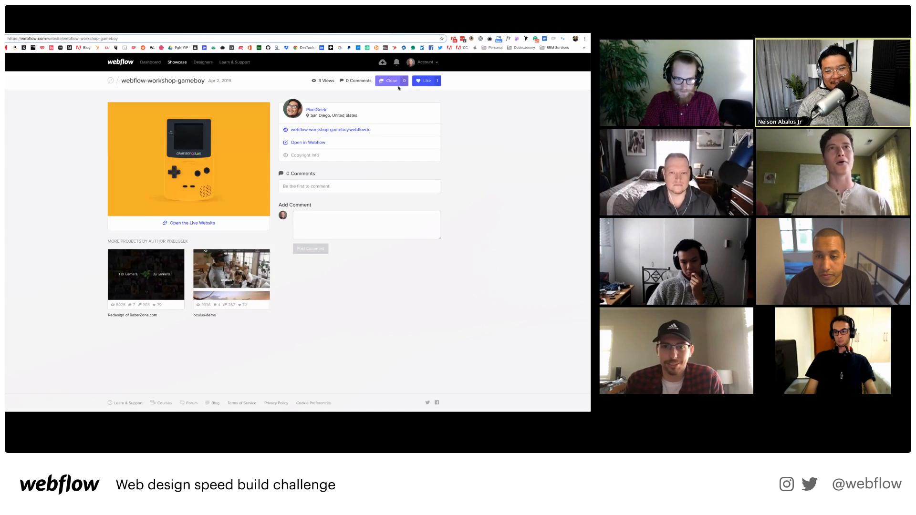
Start cloning the webflow-workshop-gameboy project and create the 'Challenge #2 - GameBoy' clone.
{"action": "left_click", "coordinate": [391, 81]}
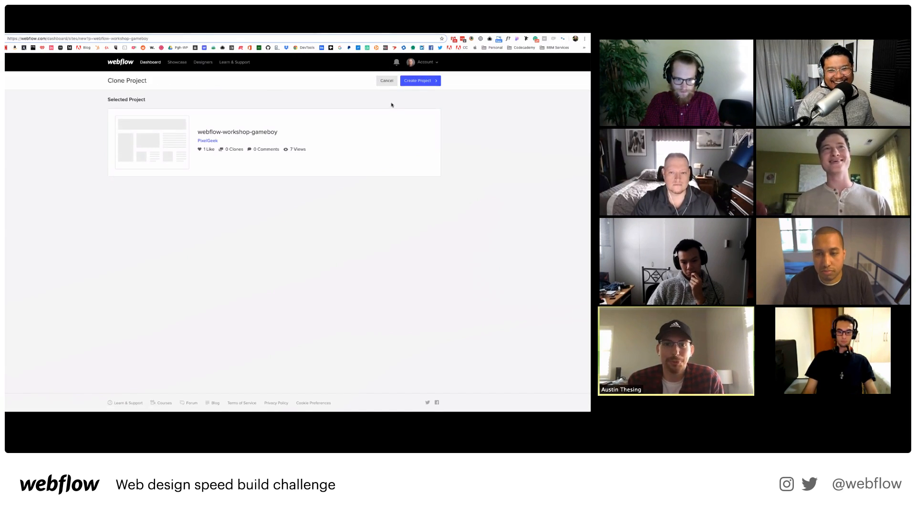
{"action": "left_click", "coordinate": [420, 83]}
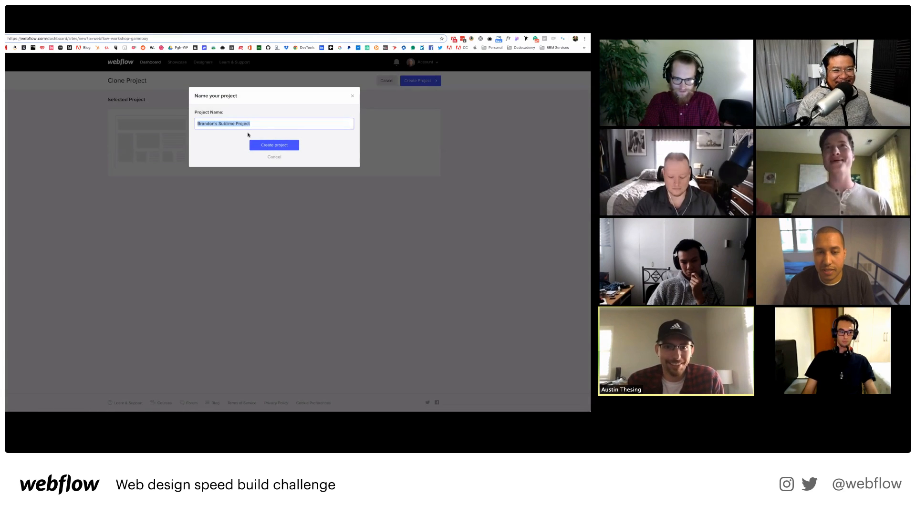
{"action": "type", "text": "test"}
{"action": "left_click", "coordinate": [591, 34]}
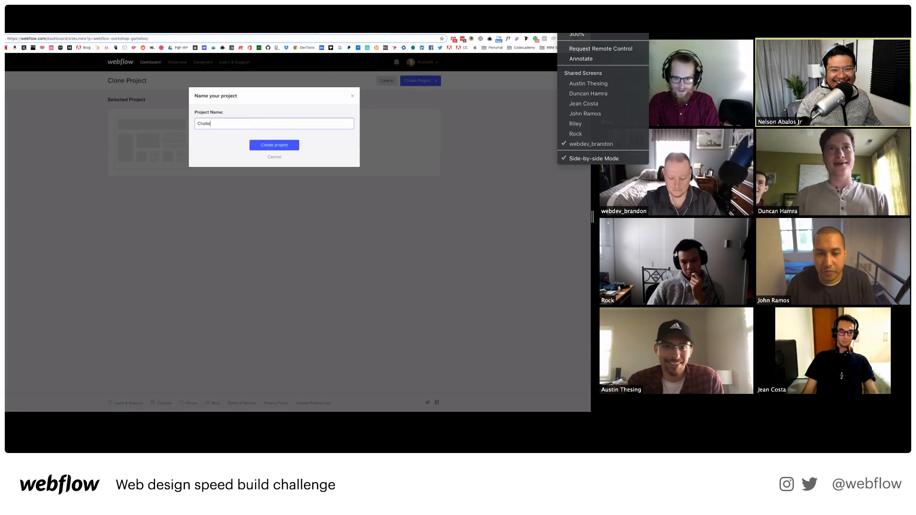
{"action": "left_click", "coordinate": [588, 85]}
{"action": "type", "text": "Boy"}
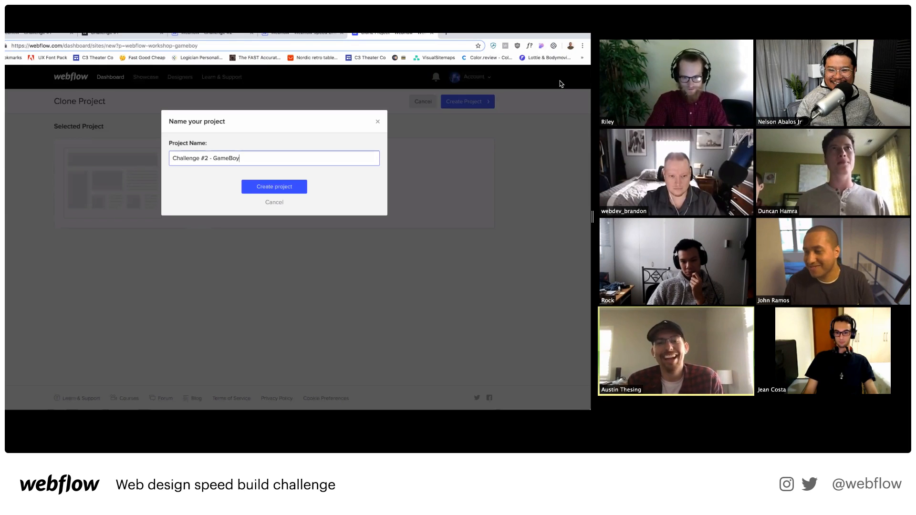
{"action": "left_click", "coordinate": [283, 190]}
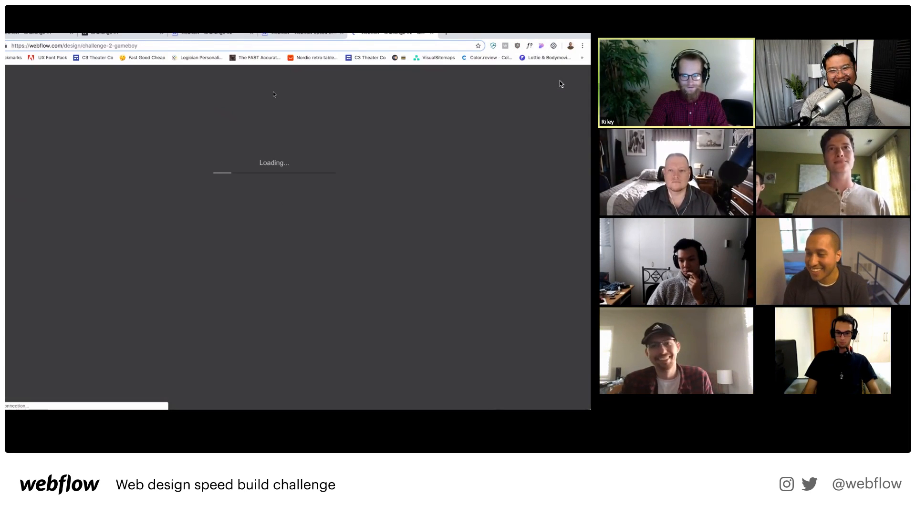
Move the GameBoy tab further left and look through several participants' shared screens.
{"action": "left_click_drag", "start_coordinate": [364, 36], "coordinate": [198, 35]}
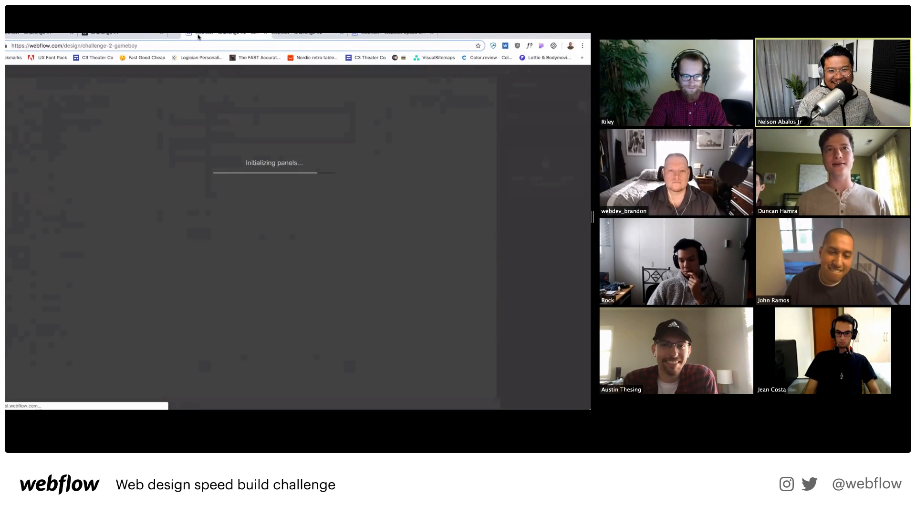
{"action": "left_click", "coordinate": [574, 25]}
{"action": "left_click", "coordinate": [586, 94]}
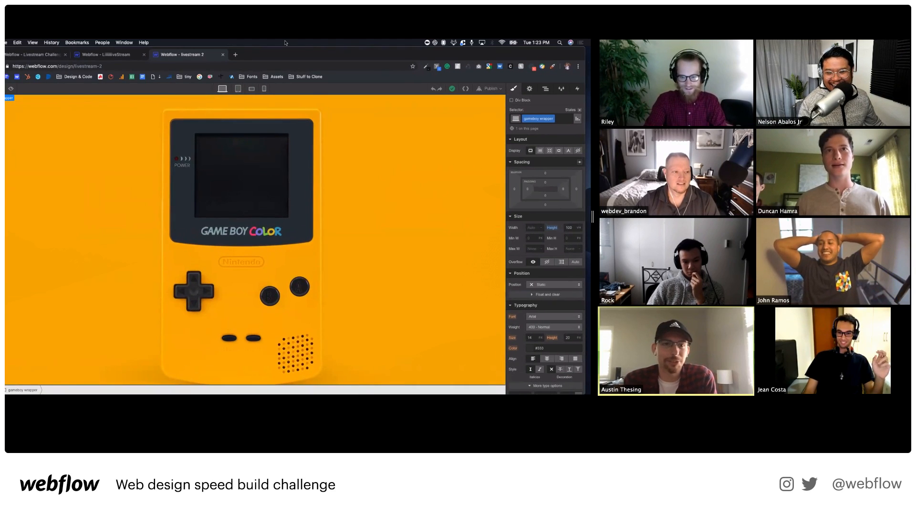
{"action": "left_click", "coordinate": [574, 25]}
{"action": "left_click", "coordinate": [581, 108]}
{"action": "left_click", "coordinate": [574, 25]}
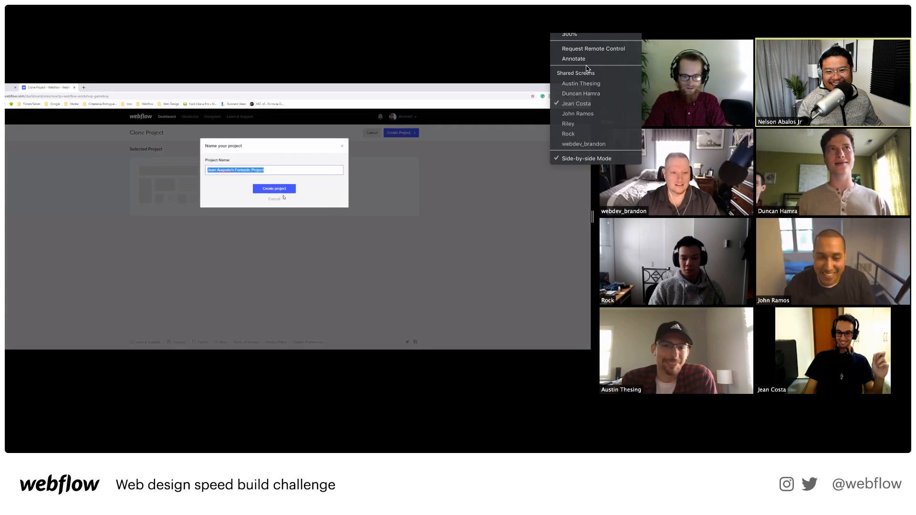
{"action": "left_click", "coordinate": [578, 114]}
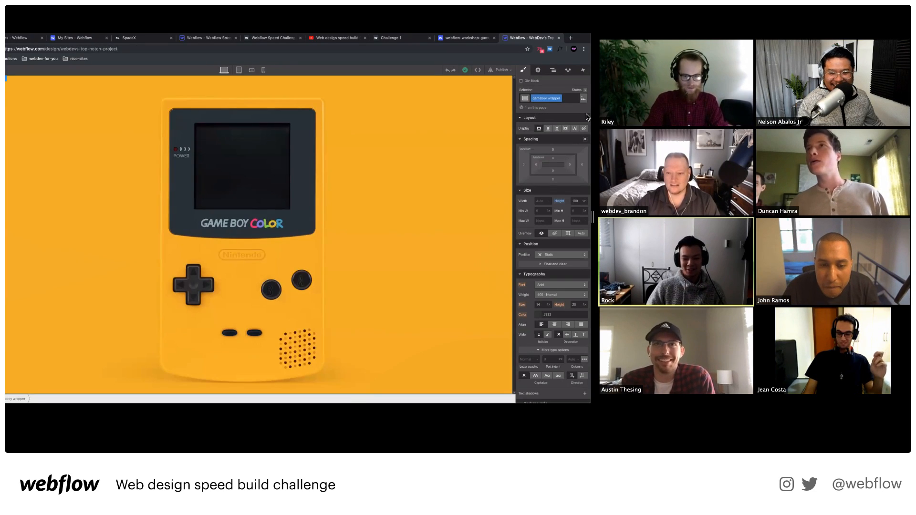
{"action": "left_click", "coordinate": [574, 25]}
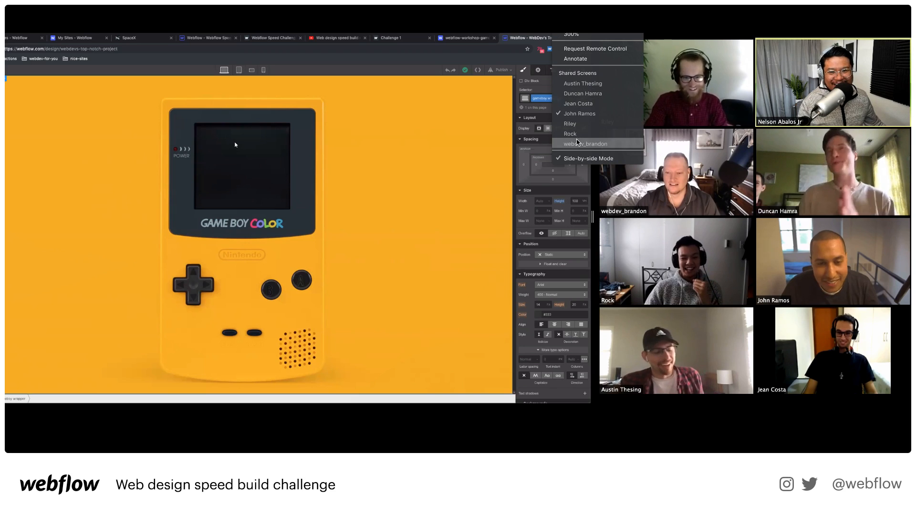
{"action": "left_click", "coordinate": [577, 137]}
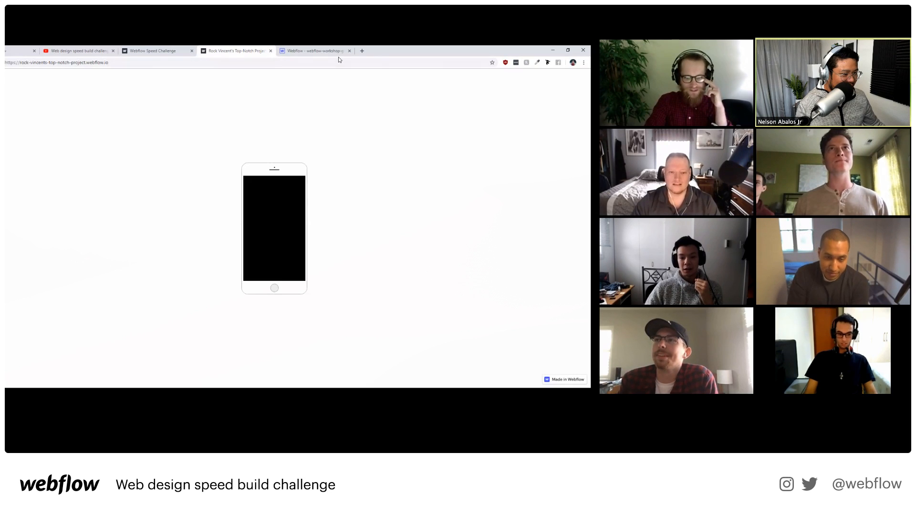
Clone the Game Boy project under its default name and select the gameboy wrapper.
{"action": "left_click", "coordinate": [338, 55]}
{"action": "key", "text": "alt+Left"}
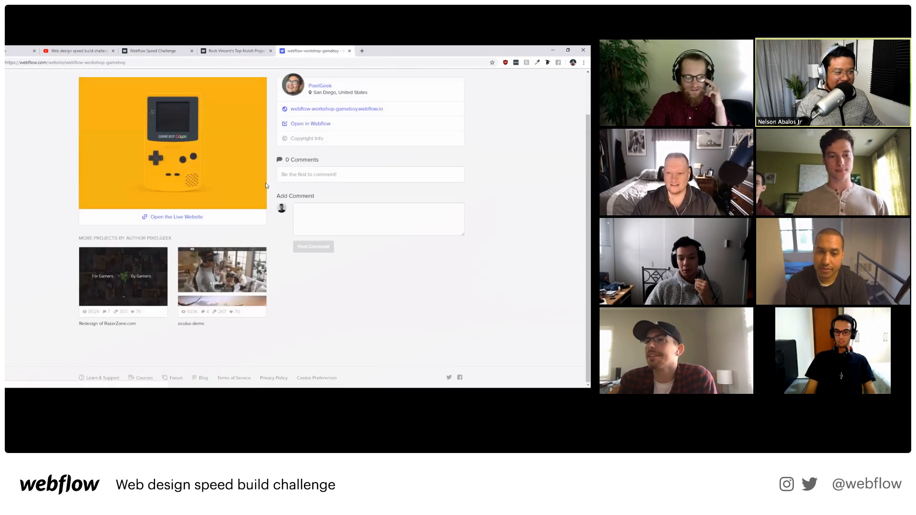
{"action": "scroll", "coordinate": [239, 189], "scroll_direction": "up", "scroll_amount": 2}
{"action": "left_click", "coordinate": [401, 100]}
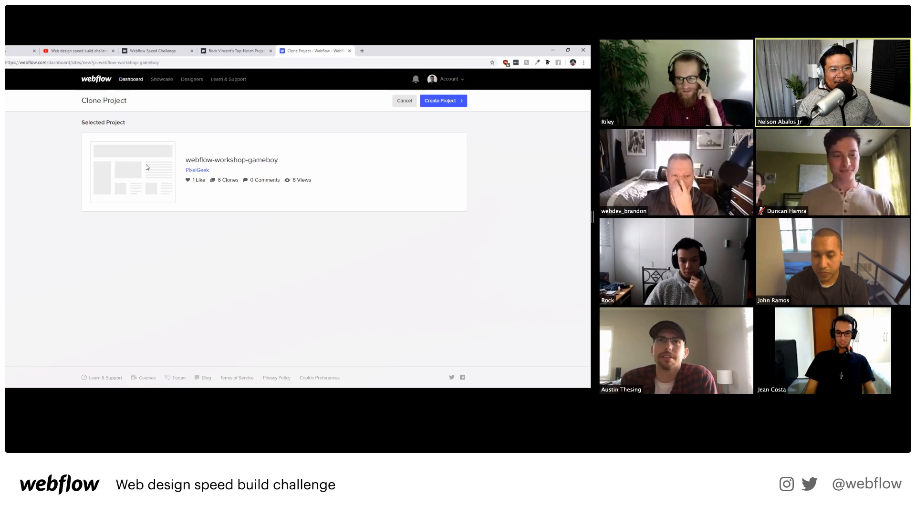
{"action": "left_click", "coordinate": [466, 100]}
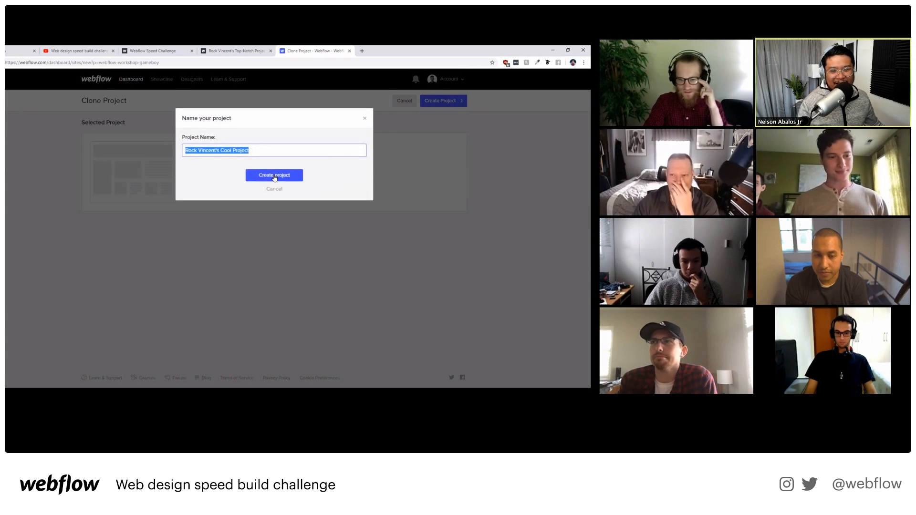
{"action": "left_click", "coordinate": [273, 176]}
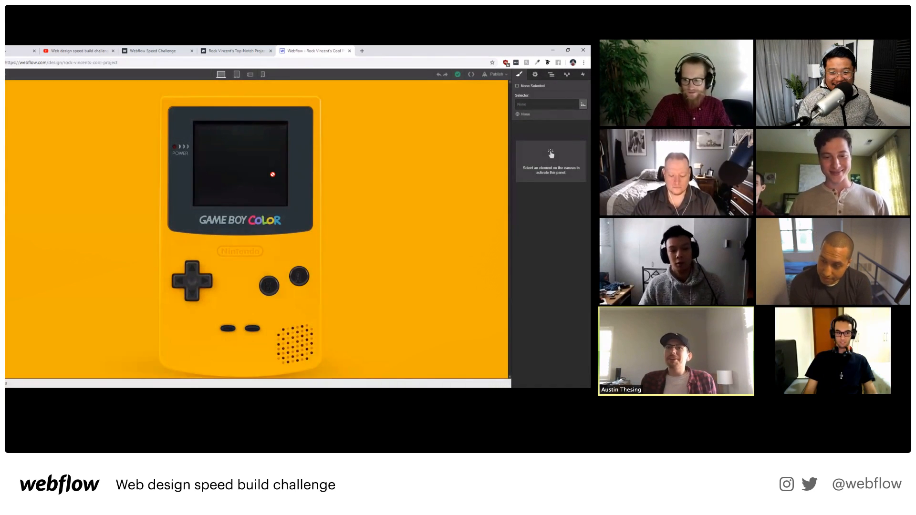
{"action": "left_click", "coordinate": [349, 185]}
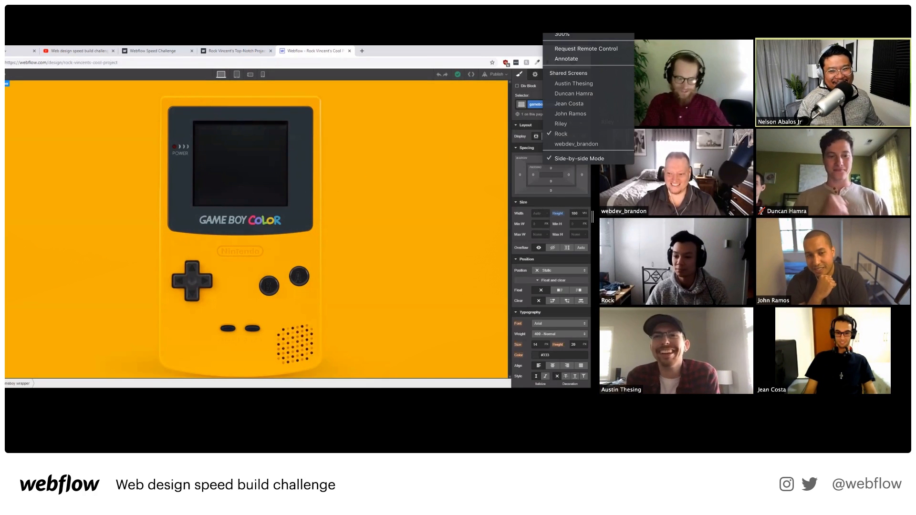
{"action": "left_click", "coordinate": [590, 83]}
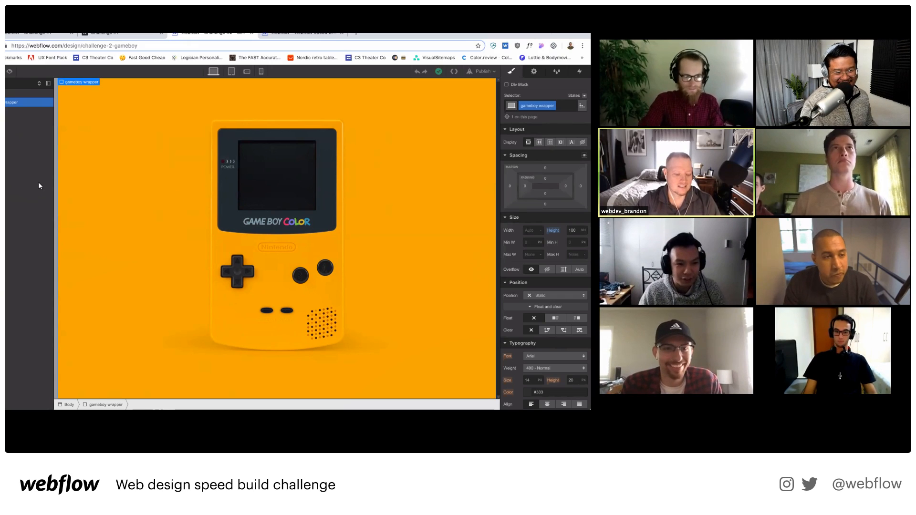
Add a Div Block inside the gameboy wrapper and set the wrapper's display to Flex.
{"action": "key", "text": "a"}
{"action": "left_click", "coordinate": [4, 218]}
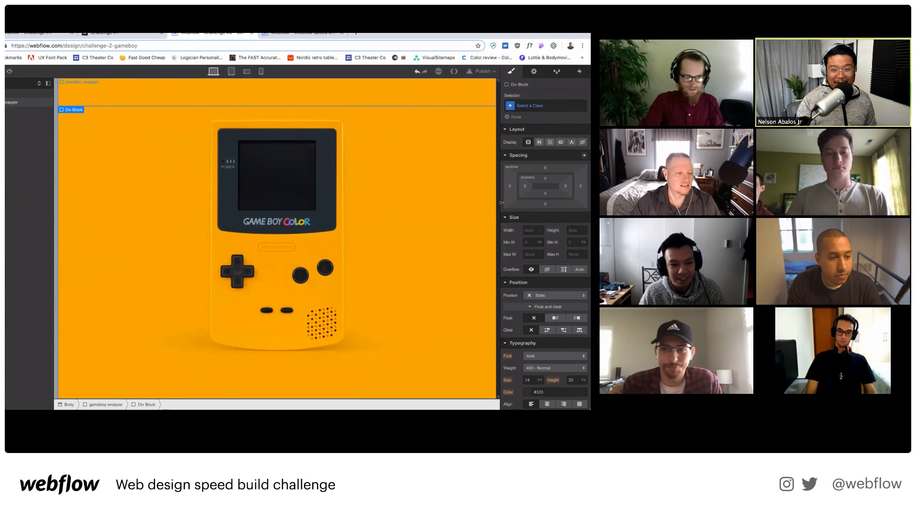
{"action": "left_click", "coordinate": [550, 143]}
{"action": "key", "text": "super+z"}
{"action": "left_click", "coordinate": [401, 174]}
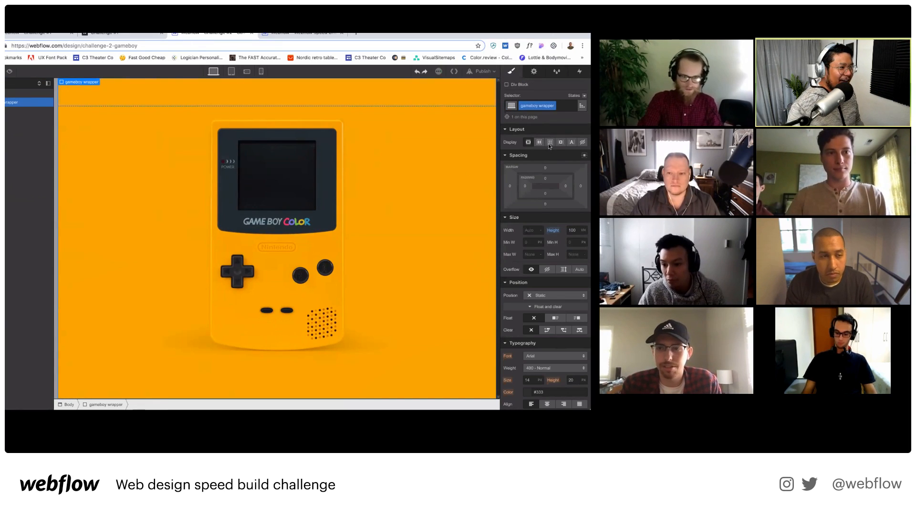
{"action": "left_click", "coordinate": [539, 143]}
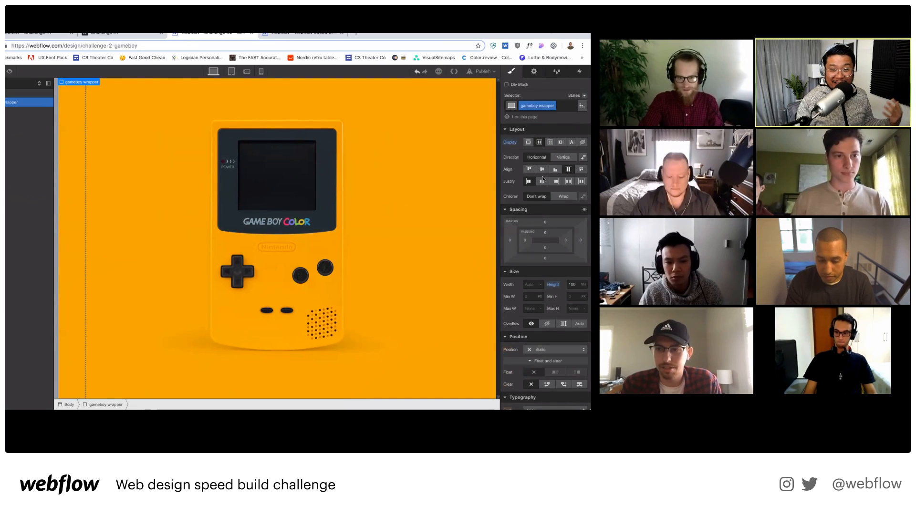
{"action": "left_click_drag", "start_coordinate": [552, 258], "coordinate": [551, 152]}
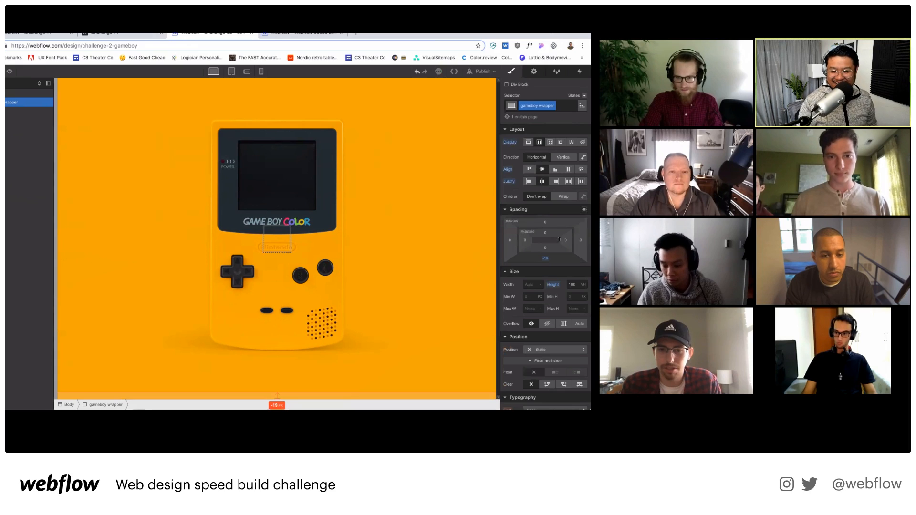
{"action": "key", "text": "super+z"}
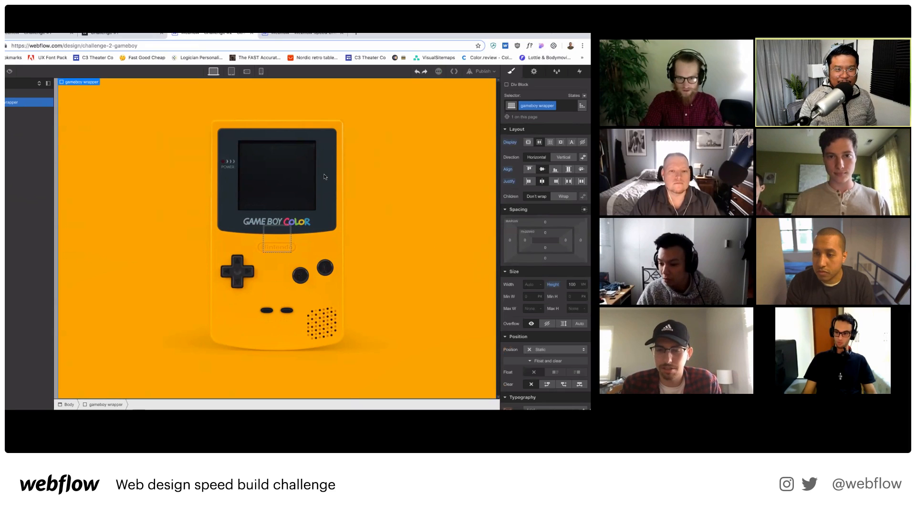
Make the Div Block absolutely positioned and move it up into the Game Boy screen, Top about 220.
{"action": "left_click", "coordinate": [283, 234]}
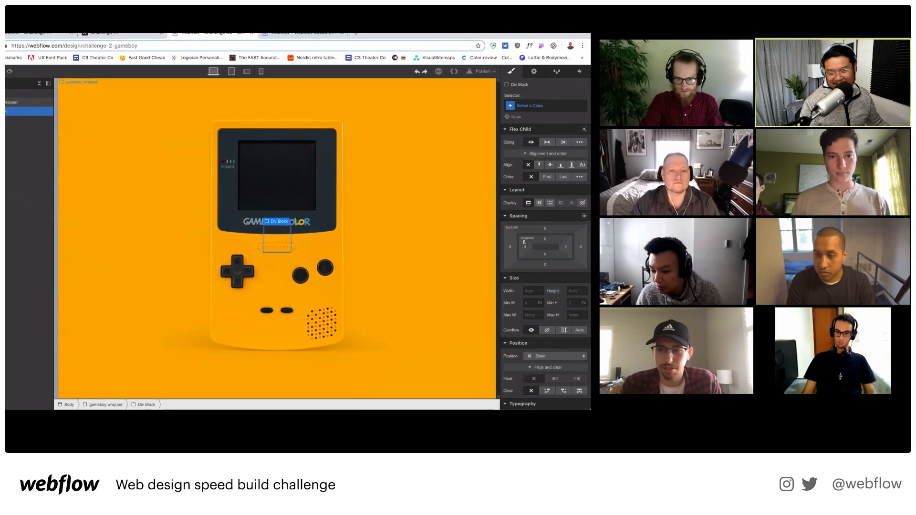
{"action": "left_click", "coordinate": [551, 356]}
{"action": "left_click", "coordinate": [551, 354]}
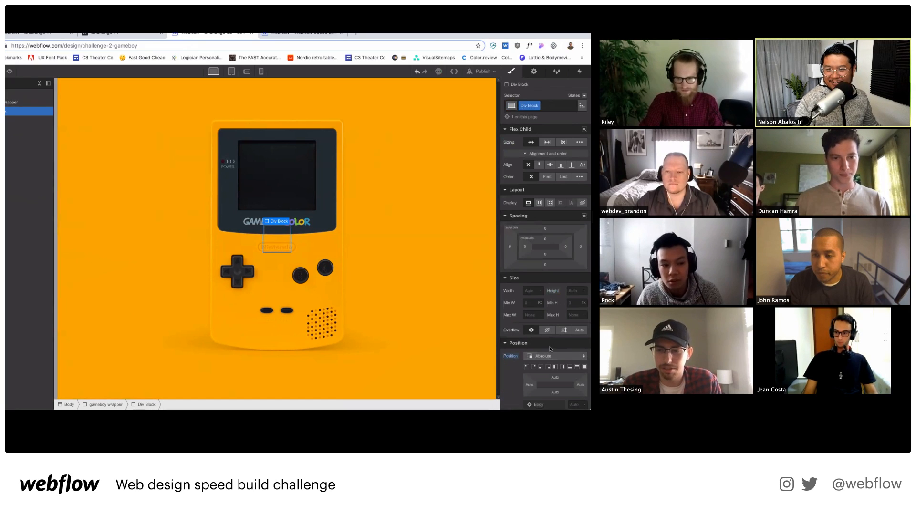
{"action": "left_click_drag", "start_coordinate": [550, 353], "coordinate": [559, 186]}
{"action": "left_click", "coordinate": [579, 35]}
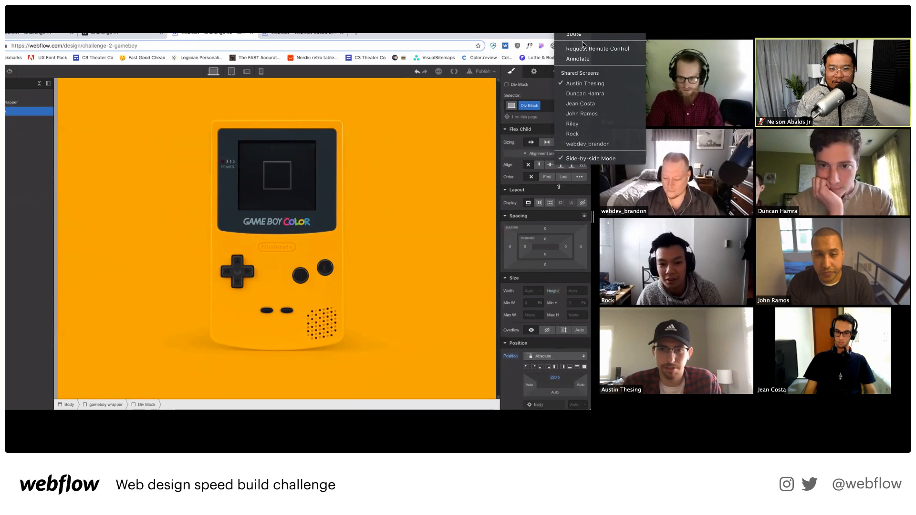
Look at other participants' shared screens.
{"action": "left_click", "coordinate": [585, 144]}
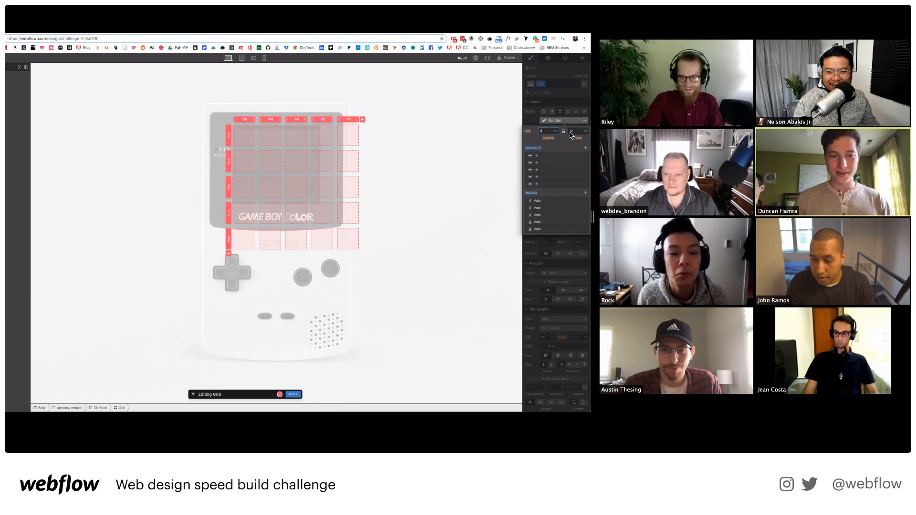
{"action": "left_click", "coordinate": [568, 32]}
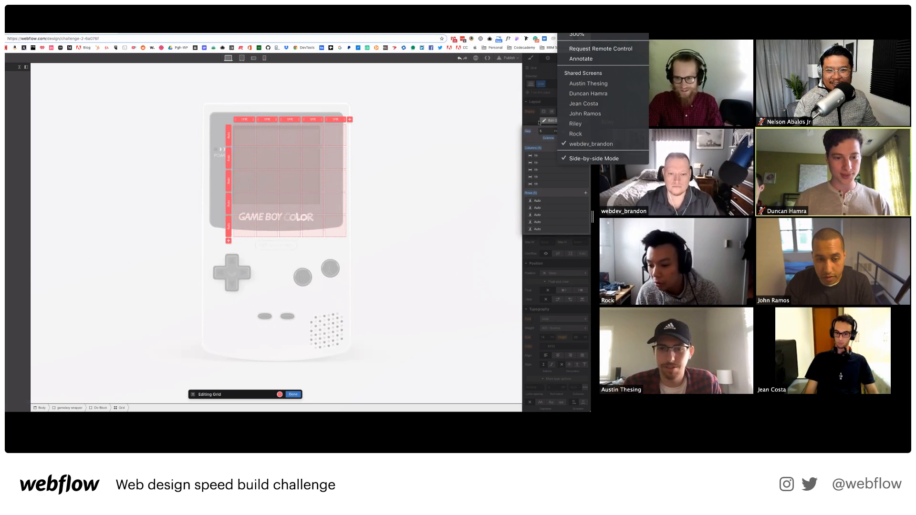
{"action": "left_click", "coordinate": [594, 134]}
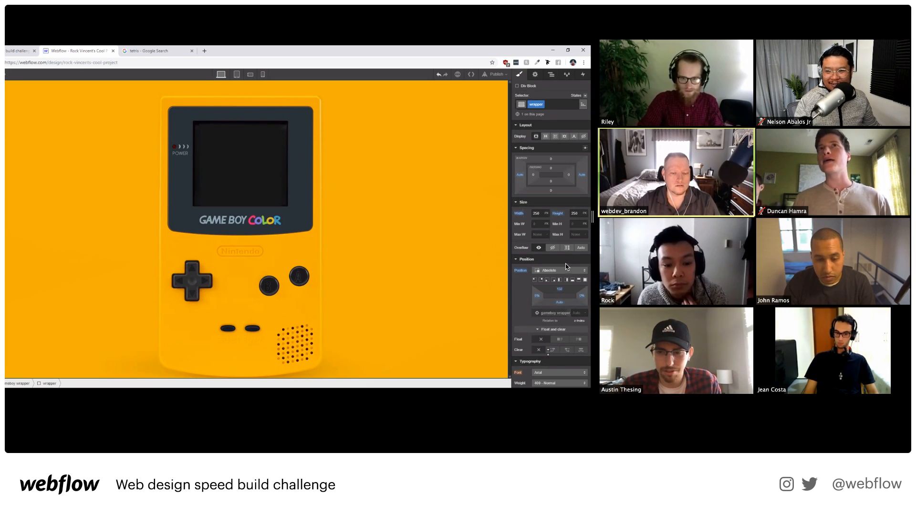
{"action": "left_click", "coordinate": [573, 26]}
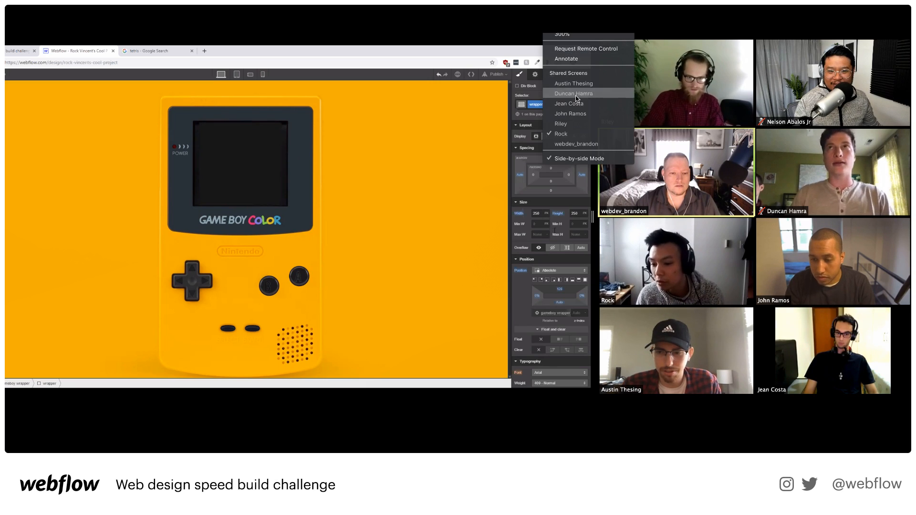
{"action": "left_click", "coordinate": [536, 213]}
Try a width of 300 on the block, then revert it to 240.
{"action": "left_click", "coordinate": [573, 123]}
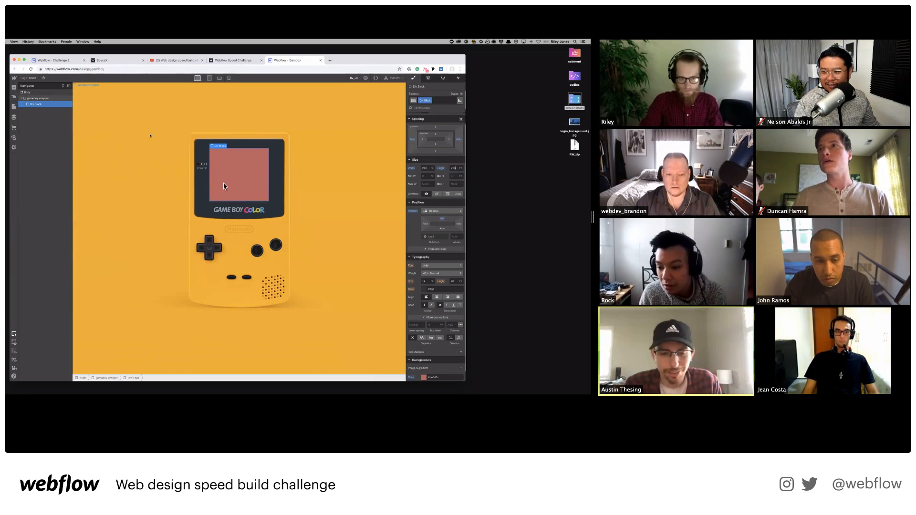
{"action": "scroll", "coordinate": [446, 216], "scroll_direction": "down", "scroll_amount": 3}
{"action": "scroll", "coordinate": [446, 216], "scroll_direction": "up", "scroll_amount": 3}
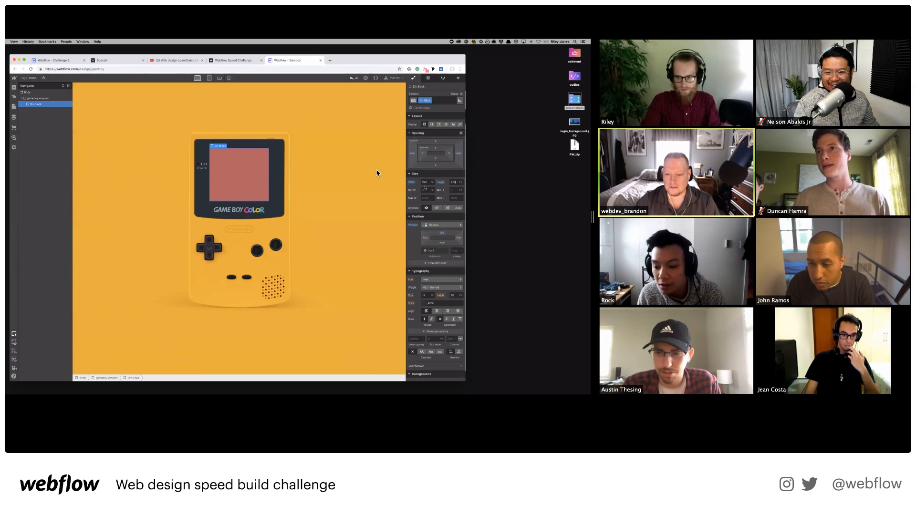
{"action": "left_click", "coordinate": [427, 183]}
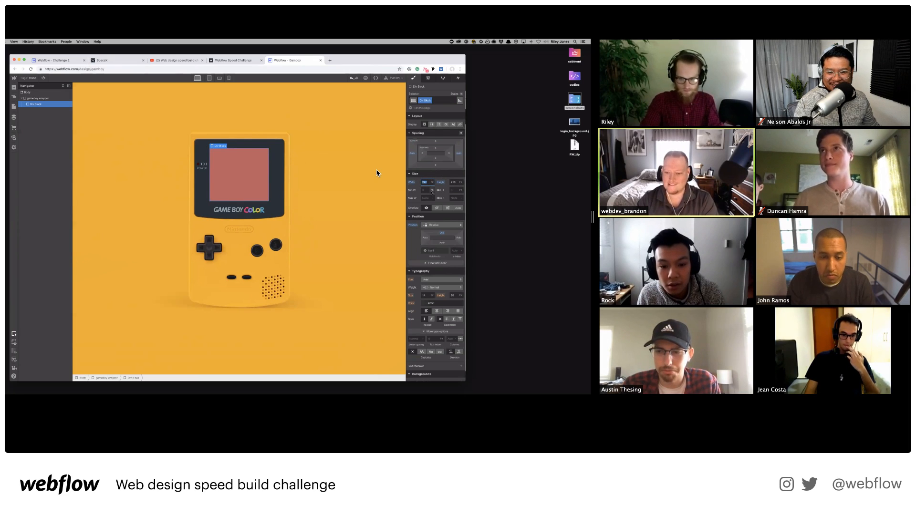
{"action": "type", "text": "300"}
{"action": "key", "text": "Return"}
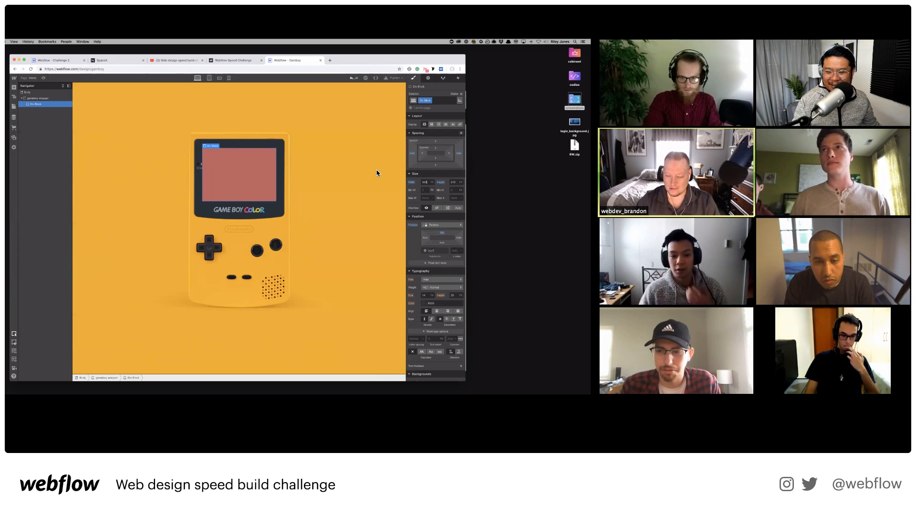
{"action": "key", "text": "super+z"}
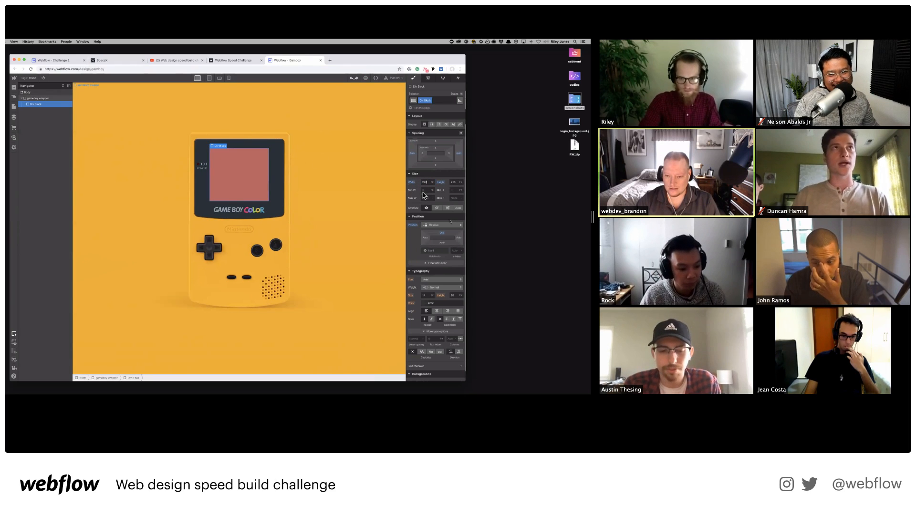
Change the block's background colour from red to grey.
{"action": "scroll", "coordinate": [432, 257], "scroll_direction": "down", "scroll_amount": 5}
{"action": "left_click", "coordinate": [424, 263]}
{"action": "mouse_move", "coordinate": [424, 287]}
{"action": "left_mouse_down"}
{"action": "mouse_move", "coordinate": [413, 282]}
{"action": "mouse_move", "coordinate": [407, 290]}
{"action": "left_mouse_up"}
{"action": "left_click", "coordinate": [444, 159]}
{"action": "scroll", "coordinate": [451, 152], "scroll_direction": "up", "scroll_amount": 5}
Add a new combo class to the div, set Display to Grid, and add columns until there are five.
{"action": "key", "text": "super+Return"}
{"action": "type", "text": "grid"}
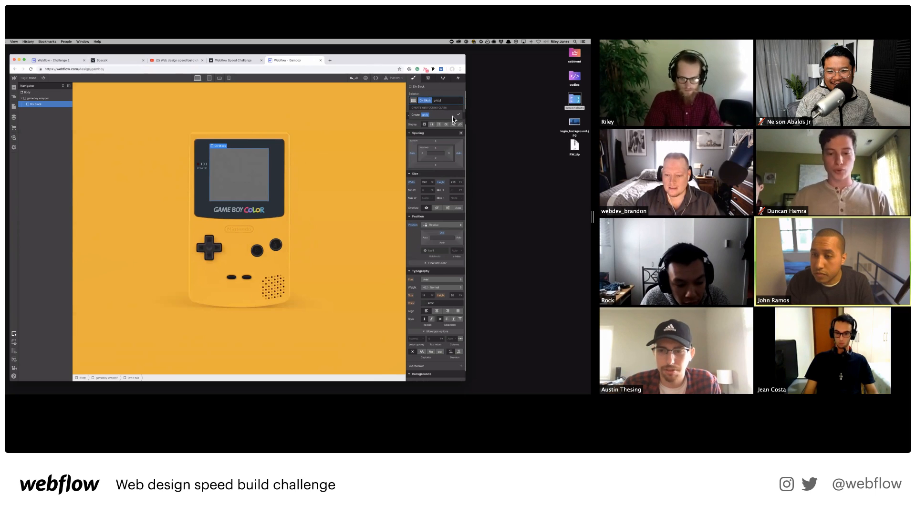
{"action": "key", "text": "BackSpace"}
{"action": "key", "text": "BackSpace"}
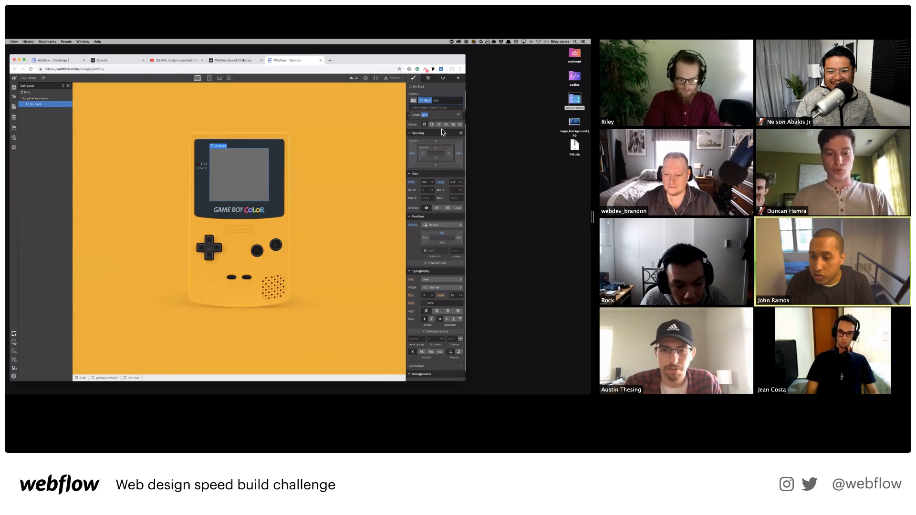
{"action": "key", "text": "BackSpace"}
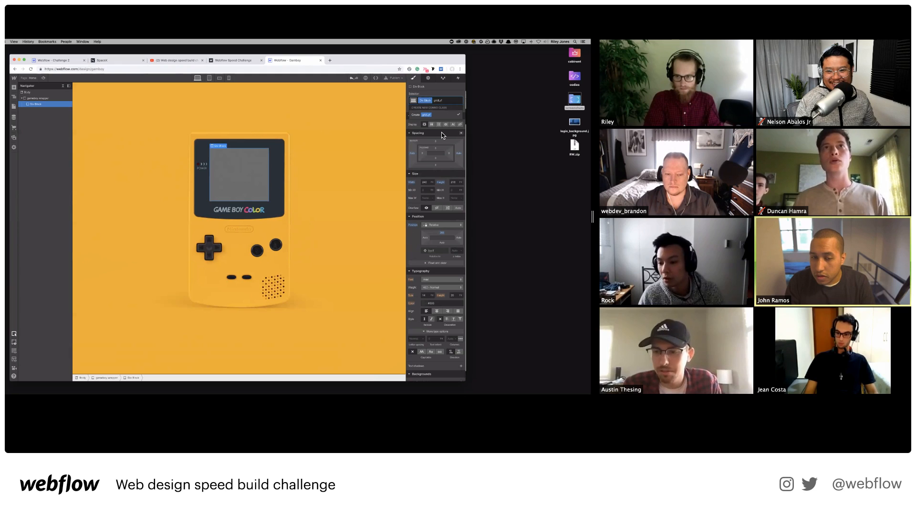
{"action": "key", "text": "Return"}
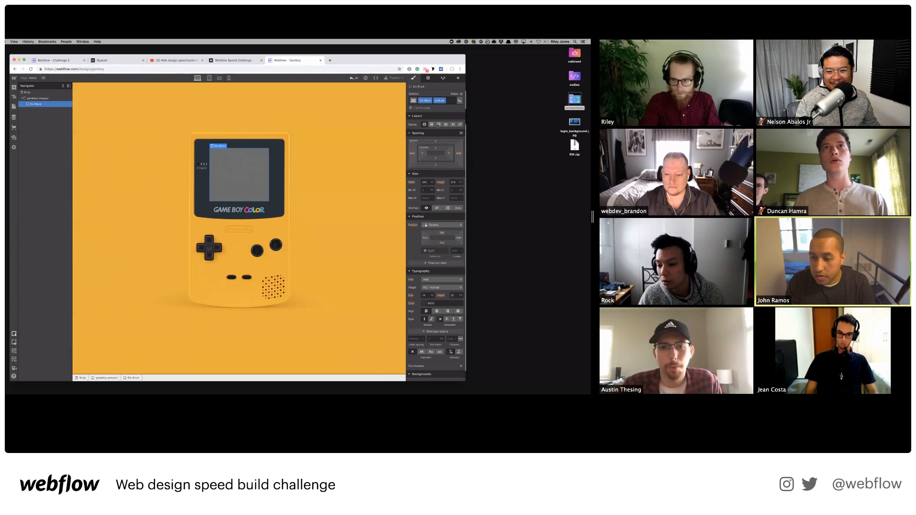
{"action": "left_click", "coordinate": [438, 124]}
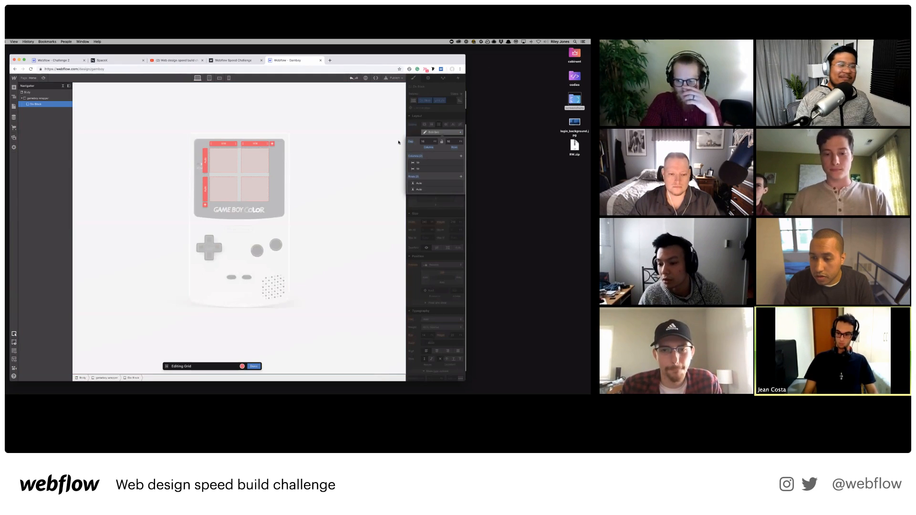
{"action": "left_click", "coordinate": [461, 156]}
{"action": "left_click", "coordinate": [461, 156]}
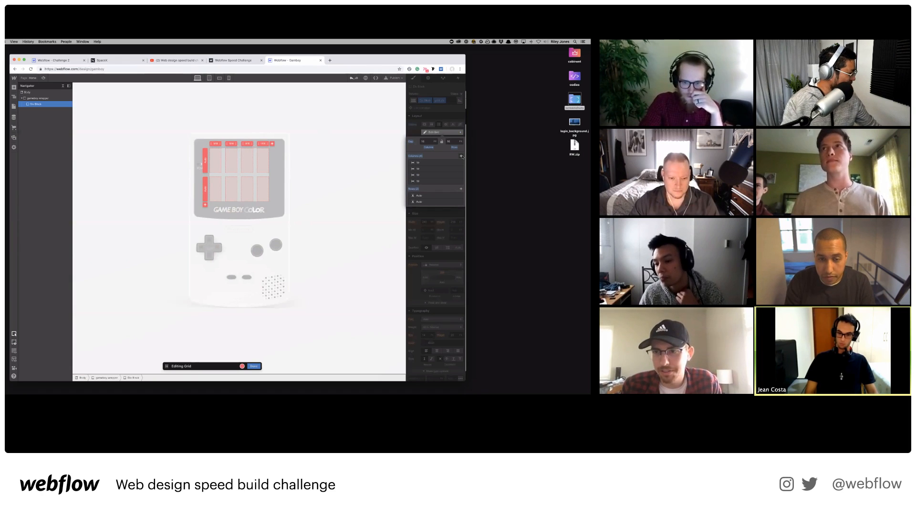
{"action": "left_click", "coordinate": [461, 156]}
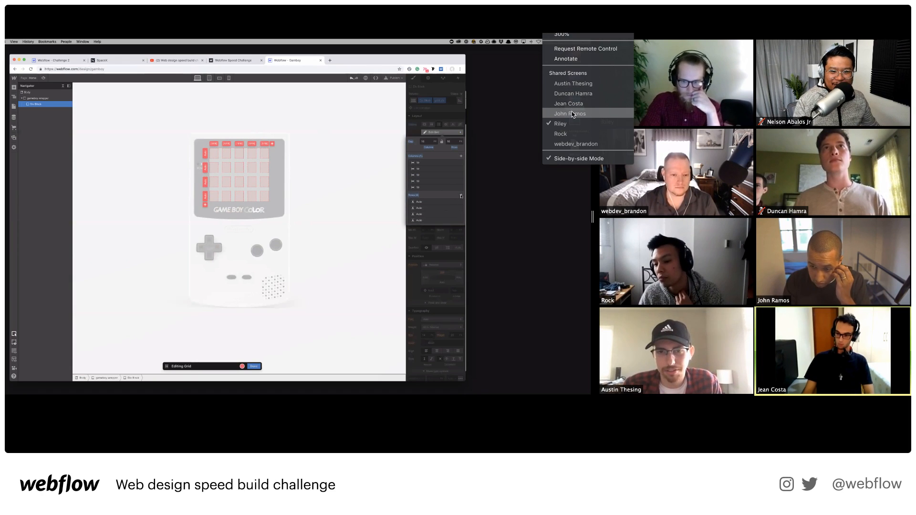
{"action": "left_click", "coordinate": [571, 114]}
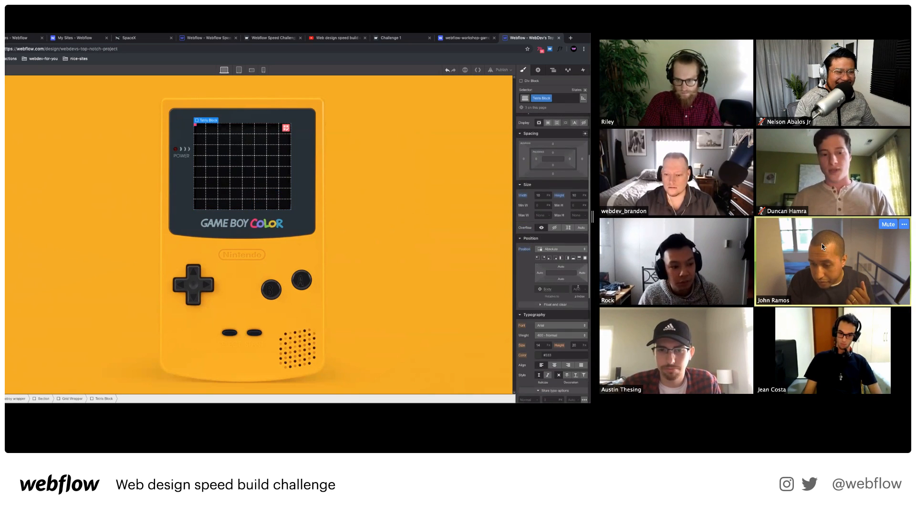
{"action": "mouse_move", "coordinate": [613, 86]}
{"action": "left_click", "coordinate": [579, 21]}
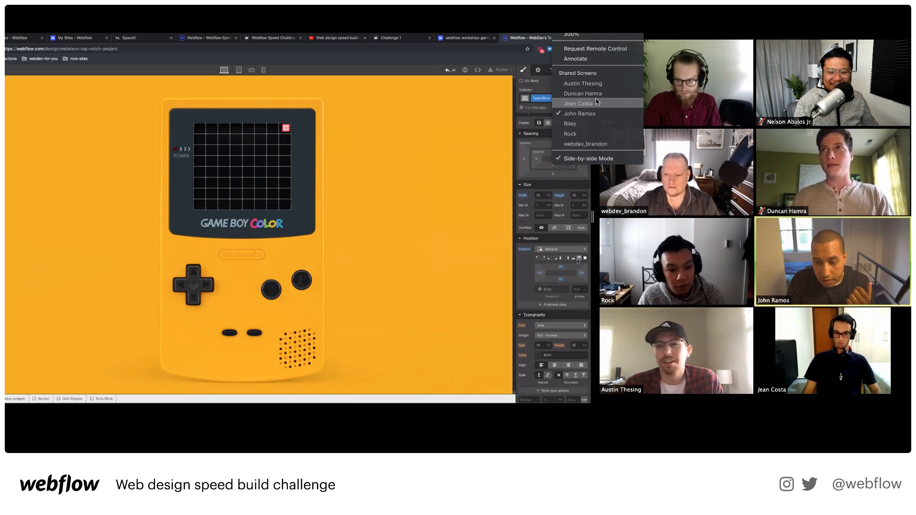
{"action": "left_click", "coordinate": [597, 102]}
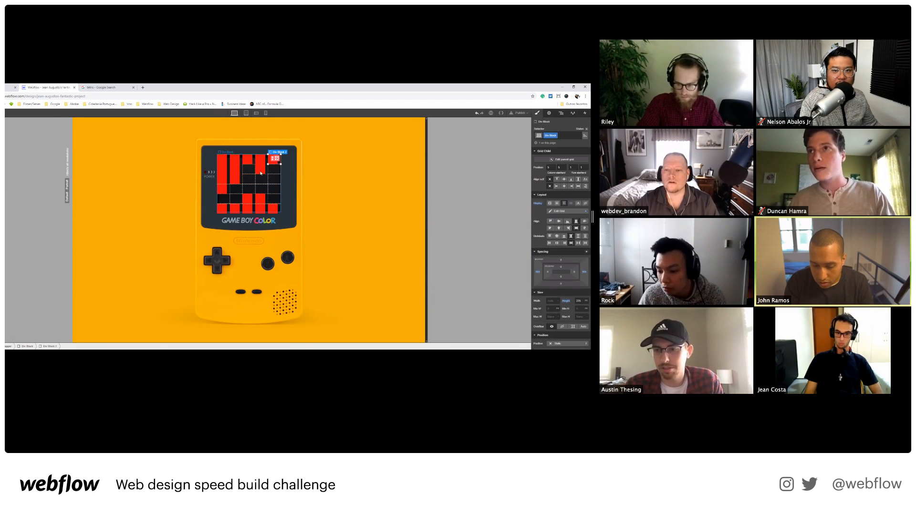
{"action": "left_click", "coordinate": [583, 23]}
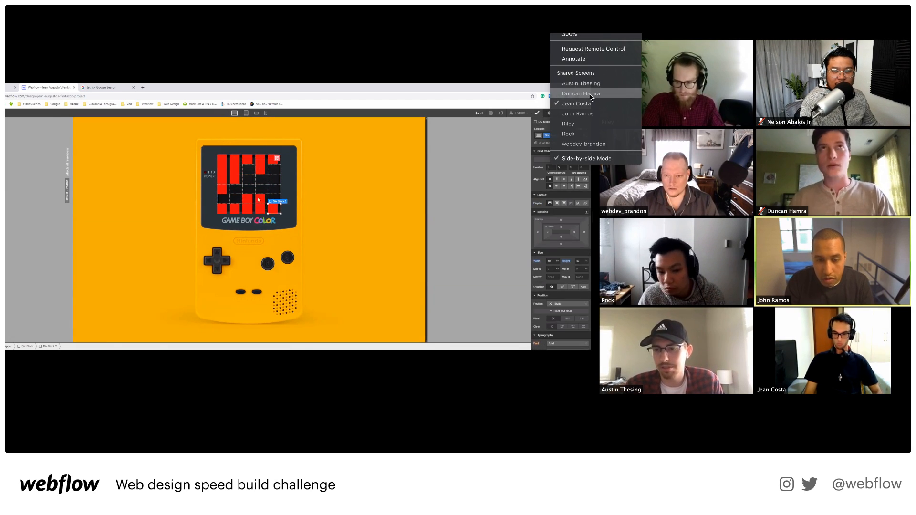
{"action": "left_click", "coordinate": [591, 97]}
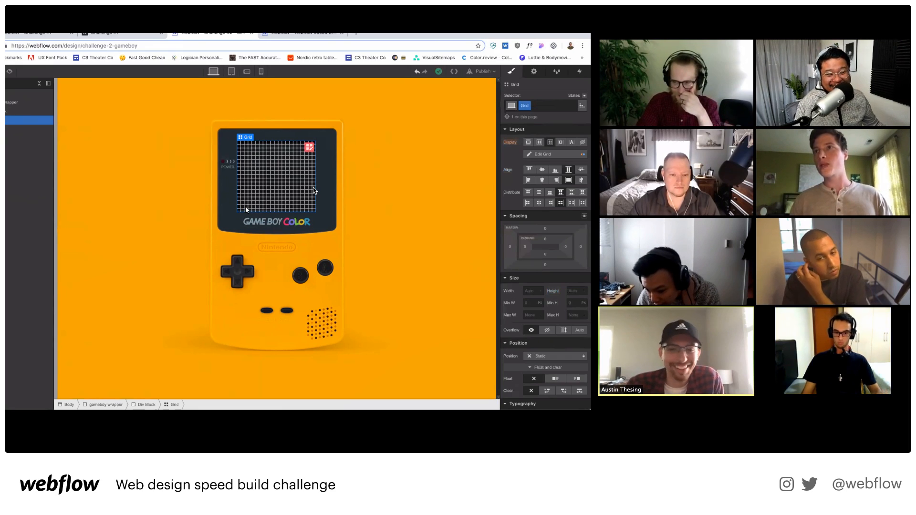
{"action": "key", "text": "a"}
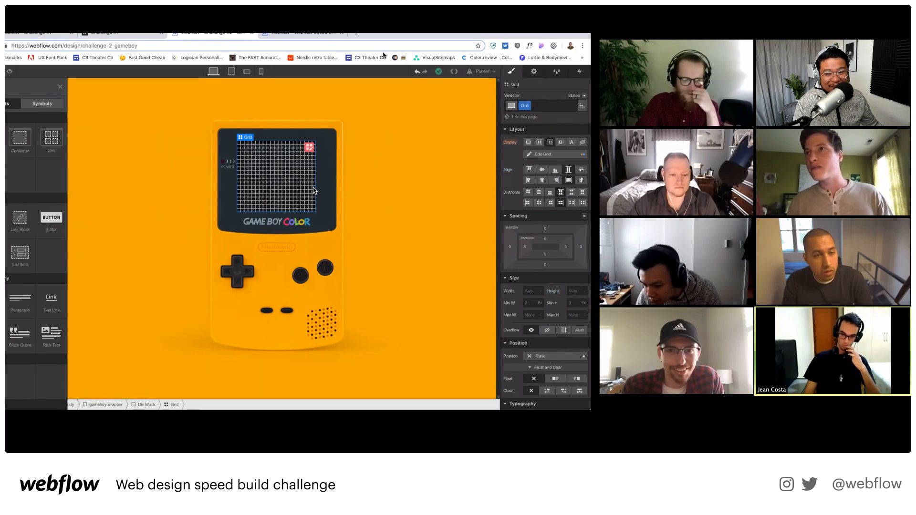
{"action": "left_click", "coordinate": [357, 35]}
{"action": "type", "text": "tetri"}
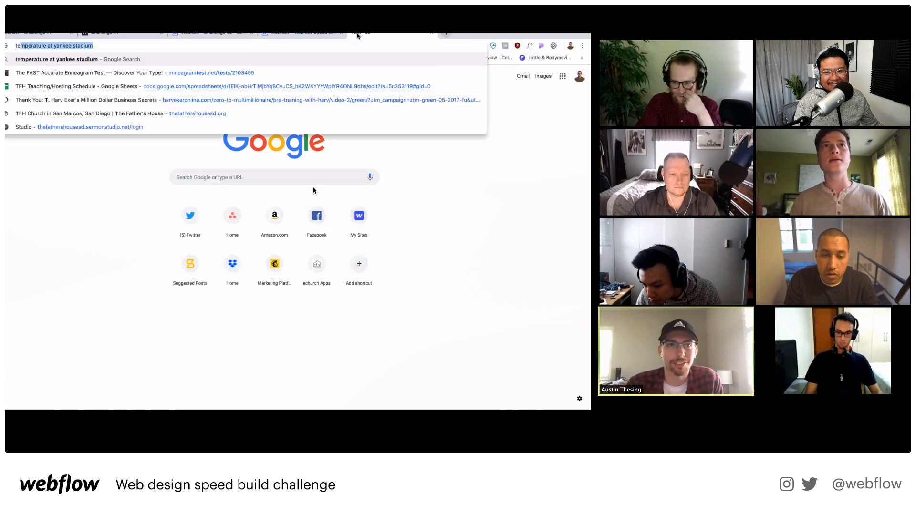
{"action": "key", "text": "BackSpace"}
{"action": "key", "text": "BackSpace"}
{"action": "key", "text": "BackSpace"}
{"action": "key", "text": "BackSpace"}
{"action": "key", "text": "BackSpace"}
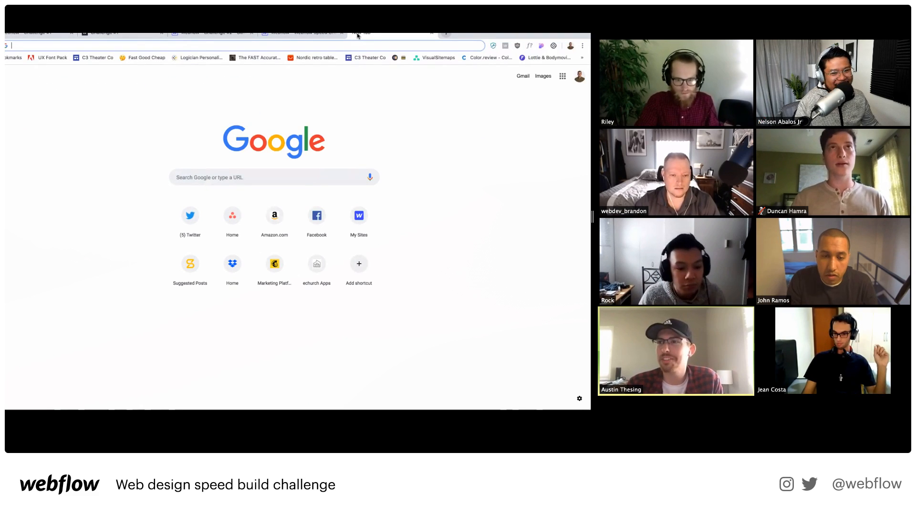
{"action": "left_click", "coordinate": [306, 37]}
{"action": "left_click", "coordinate": [206, 36]}
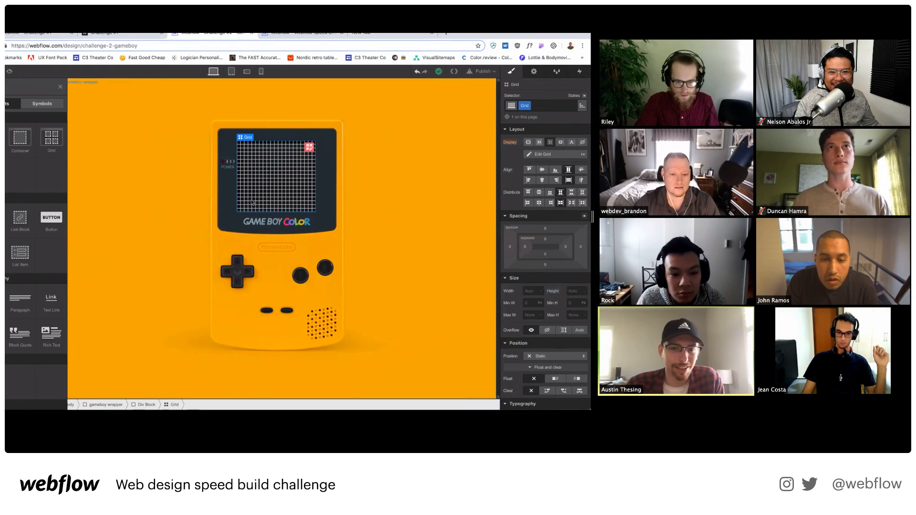
{"action": "left_click", "coordinate": [591, 35]}
{"action": "left_click", "coordinate": [588, 144]}
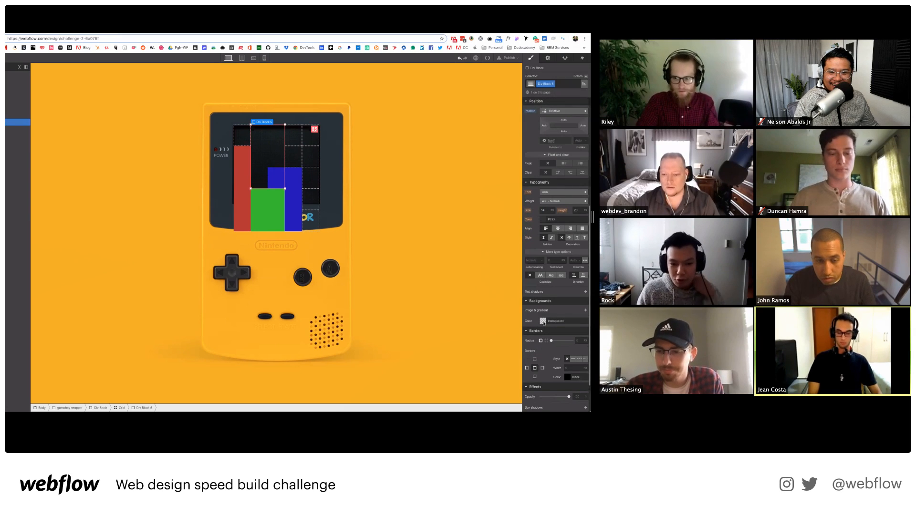
Set a bottom block's background colour to green.
{"action": "left_click", "coordinate": [543, 321]}
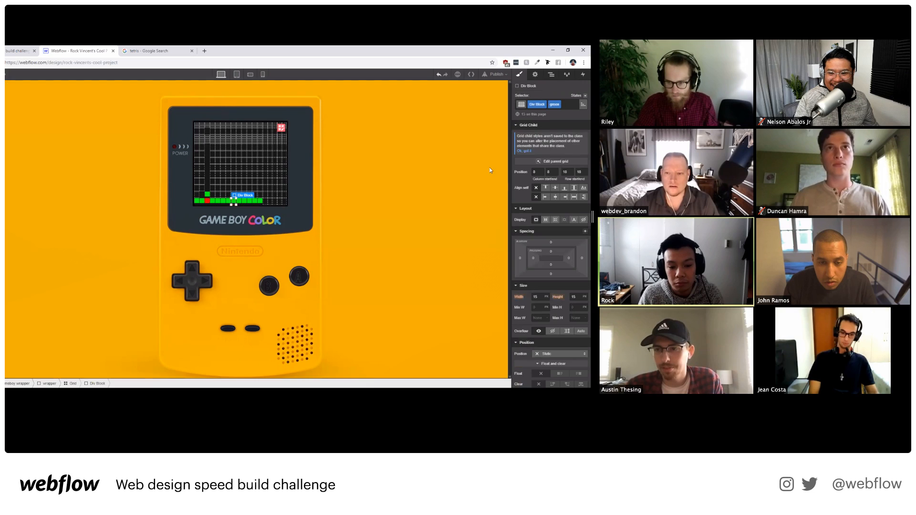
Replace the block's green class with a new 'blue' class and give it a vivid background colour.
{"action": "left_click", "coordinate": [570, 102]}
{"action": "key", "text": "BackSpace"}
{"action": "type", "text": "blue"}
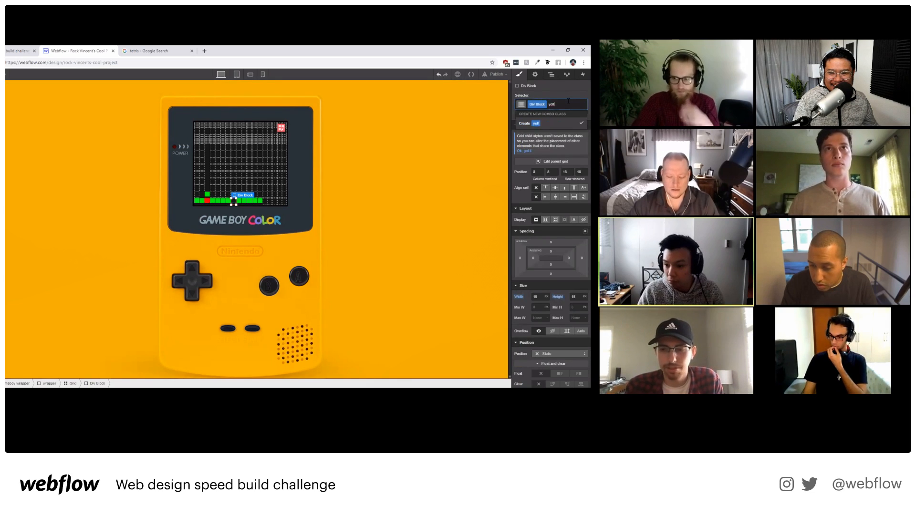
{"action": "key", "text": "Return"}
{"action": "left_click", "coordinate": [573, 124]}
{"action": "left_click", "coordinate": [427, 281]}
{"action": "left_click_drag", "start_coordinate": [449, 311], "coordinate": [469, 277]}
{"action": "left_click", "coordinate": [452, 247]}
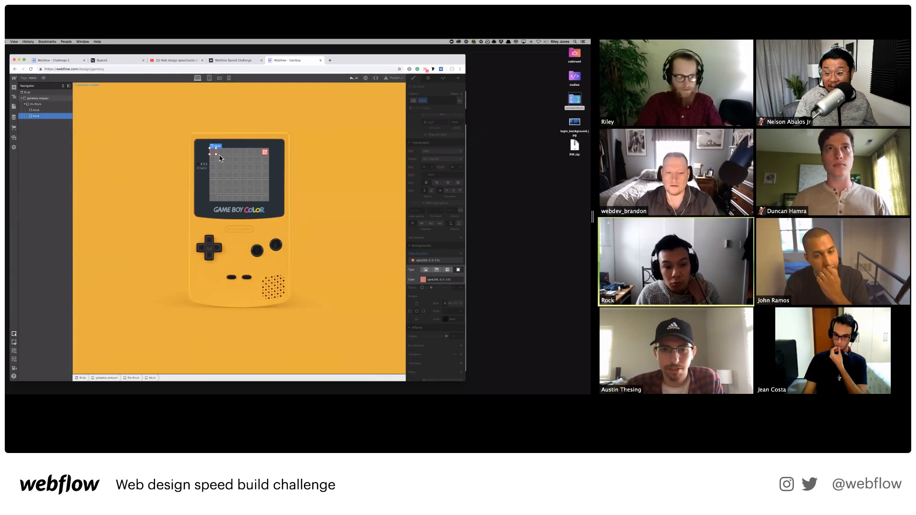
Select the blocks, adjust their text colour, and set their height to 25 px.
{"action": "left_click", "coordinate": [40, 111]}
{"action": "left_click", "coordinate": [42, 116]}
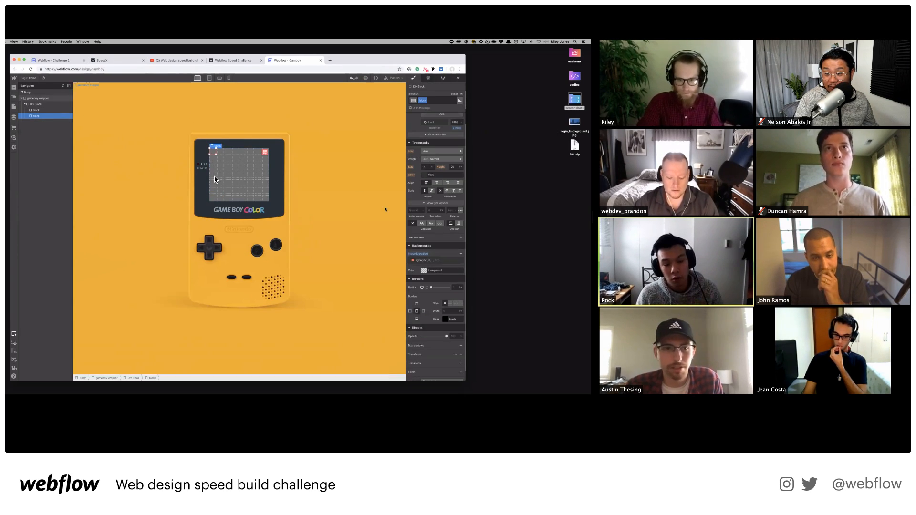
{"action": "scroll", "coordinate": [444, 260], "scroll_direction": "down", "scroll_amount": 1}
{"action": "scroll", "coordinate": [441, 259], "scroll_direction": "up", "scroll_amount": 2}
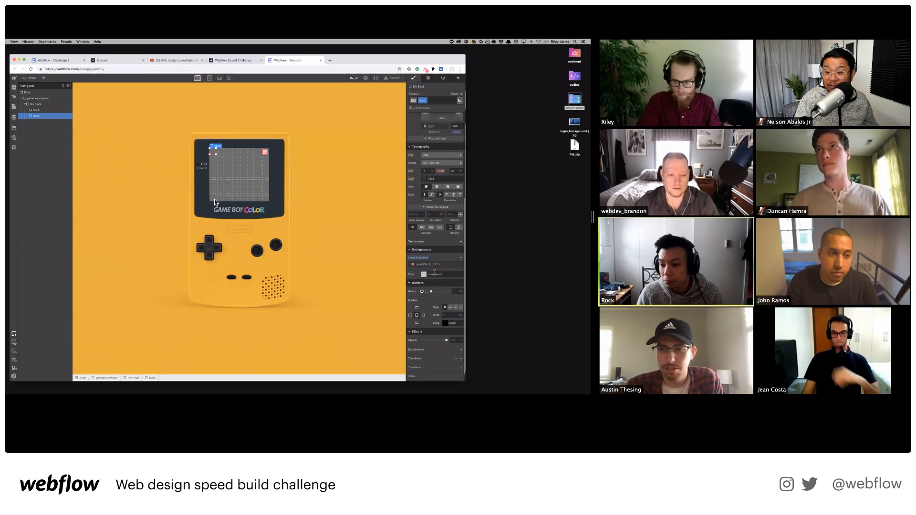
{"action": "scroll", "coordinate": [441, 330], "scroll_direction": "up", "scroll_amount": 5}
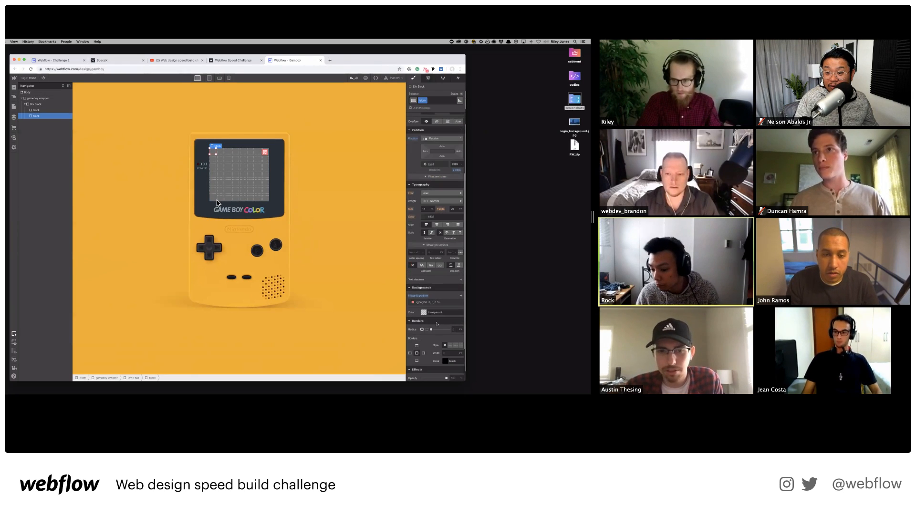
{"action": "scroll", "coordinate": [432, 297], "scroll_direction": "down", "scroll_amount": 1}
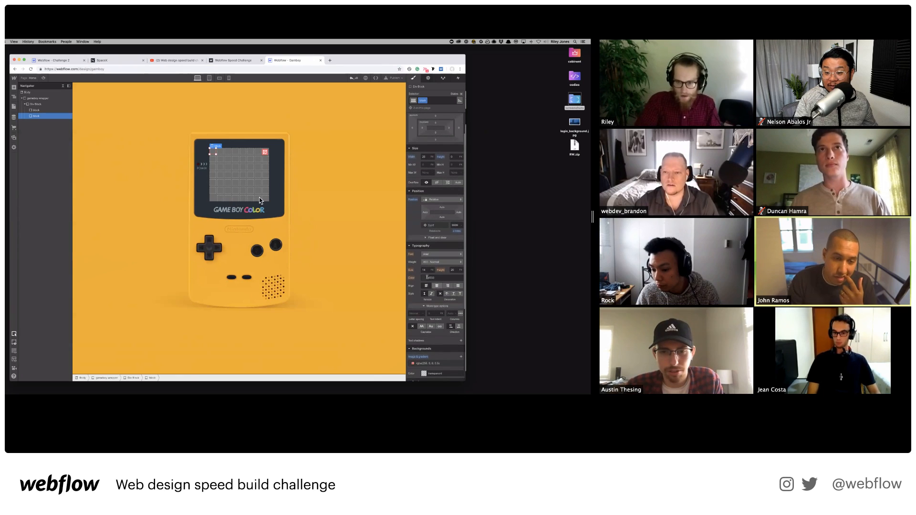
{"action": "left_click", "coordinate": [424, 278]}
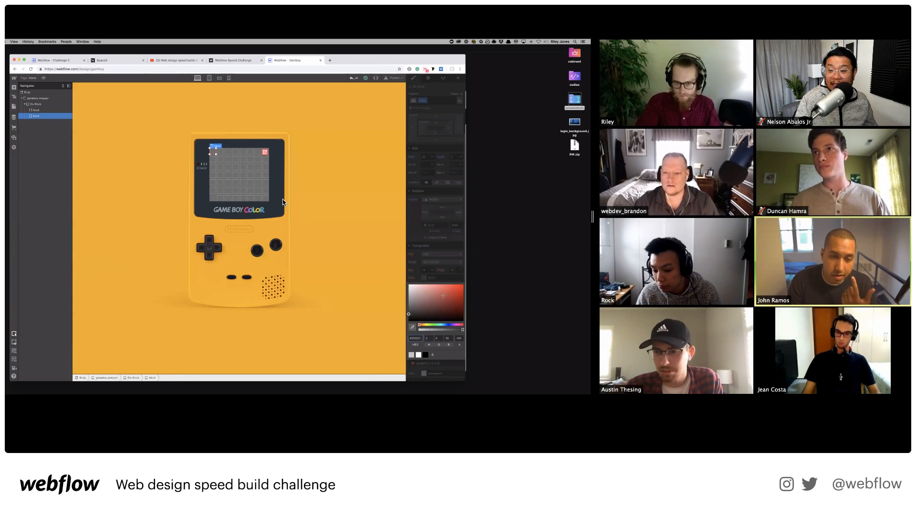
{"action": "left_click", "coordinate": [439, 211]}
{"action": "scroll", "coordinate": [448, 202], "scroll_direction": "up", "scroll_amount": 1}
{"action": "type", "text": "25"}
{"action": "key", "text": "Return"}
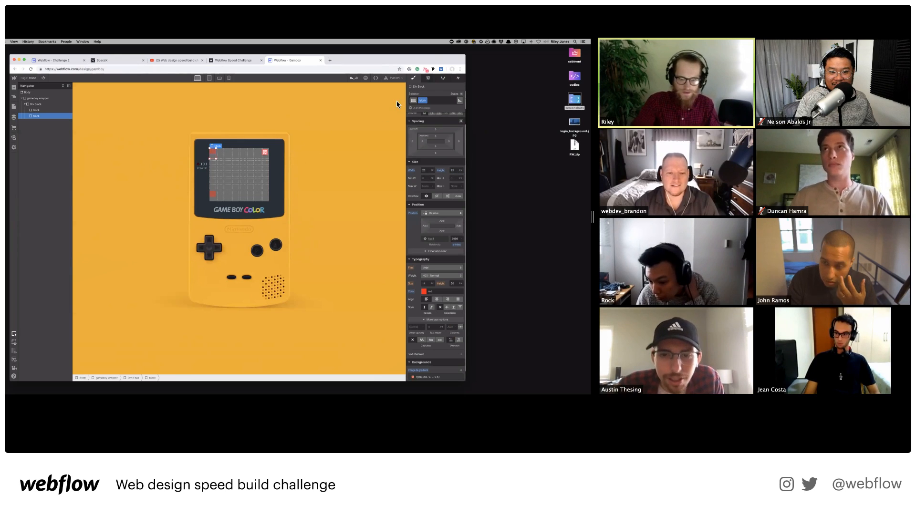
{"action": "left_click", "coordinate": [215, 192]}
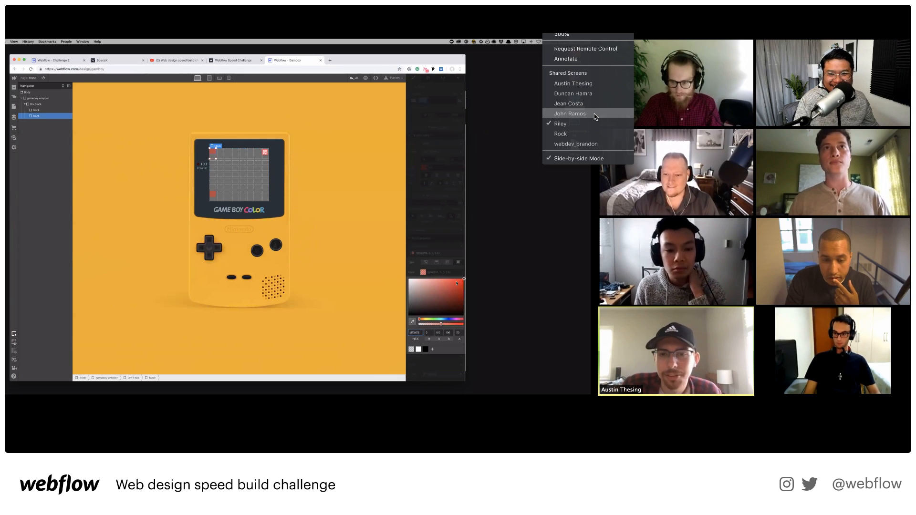
Switch to another participant's Game Boy project screen.
{"action": "left_click", "coordinate": [593, 114]}
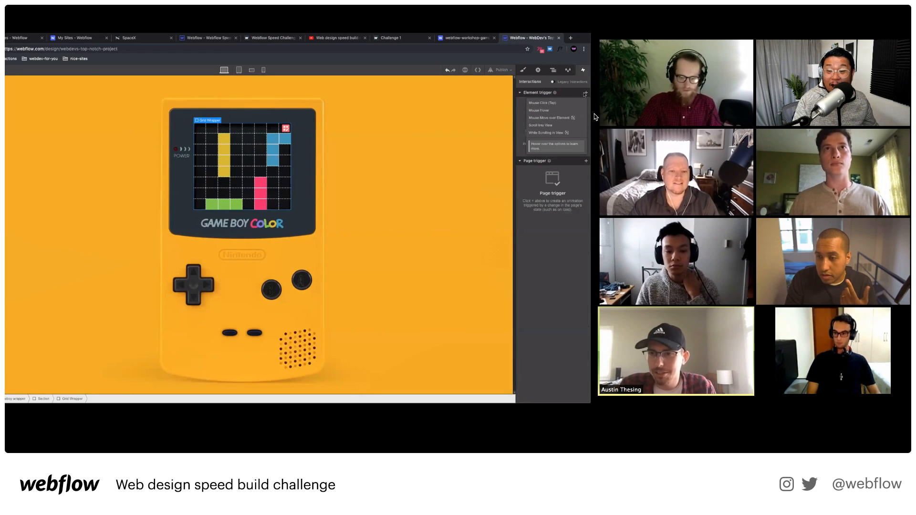
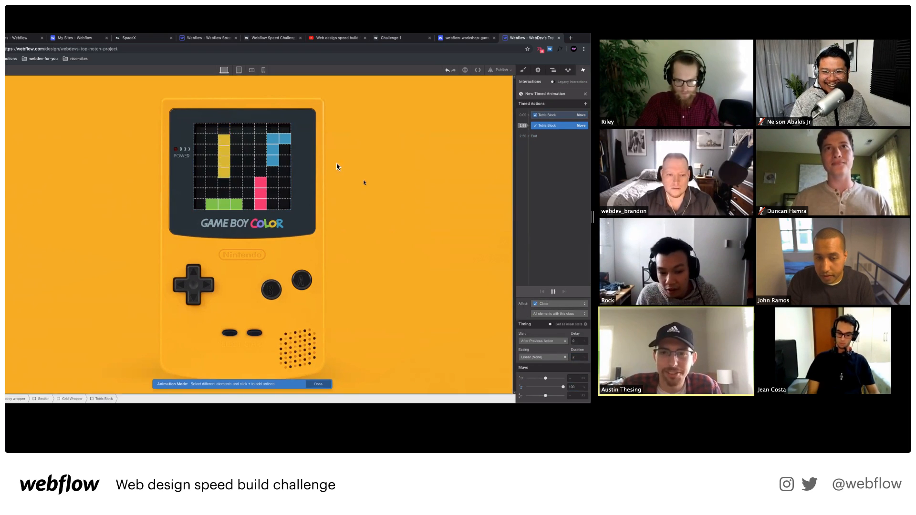
Select the Grid Wrapper, review its style settings, and preview the Game Boy design.
{"action": "left_click", "coordinate": [554, 71]}
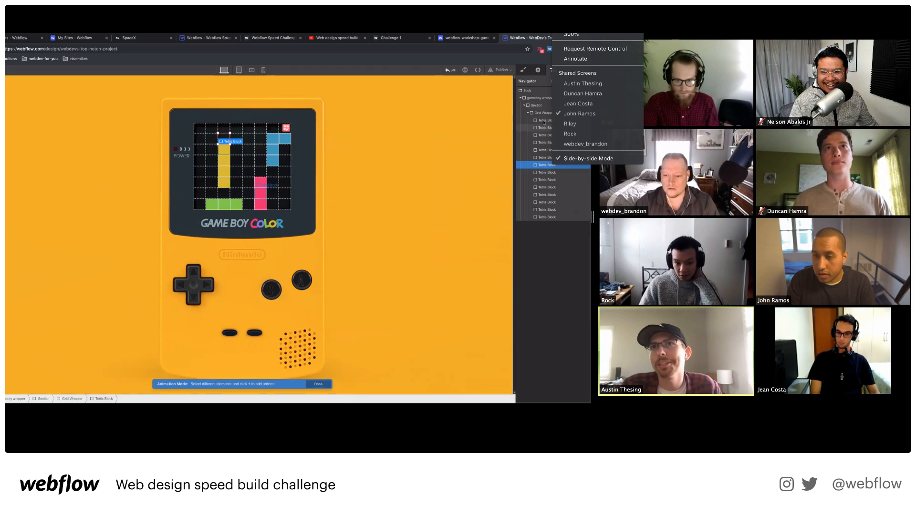
{"action": "left_click", "coordinate": [289, 198]}
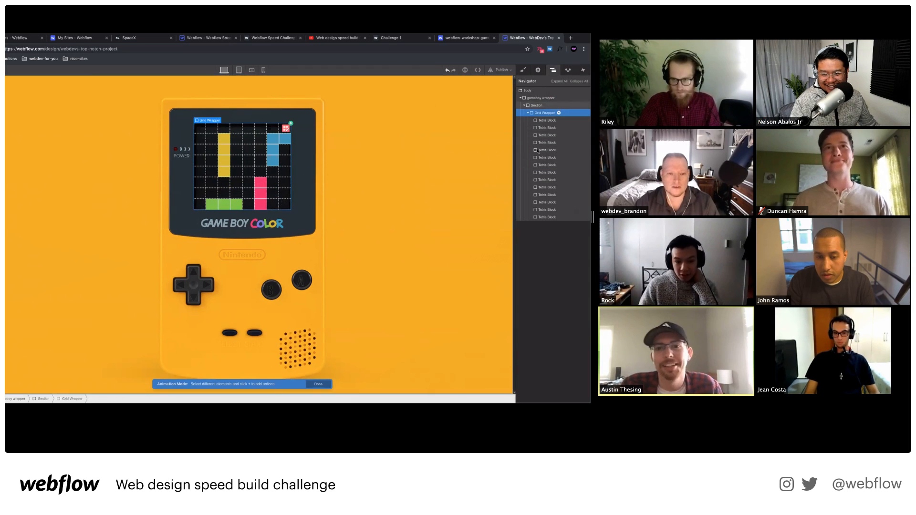
{"action": "left_click", "coordinate": [524, 70]}
{"action": "scroll", "coordinate": [547, 230], "scroll_direction": "down", "scroll_amount": 5}
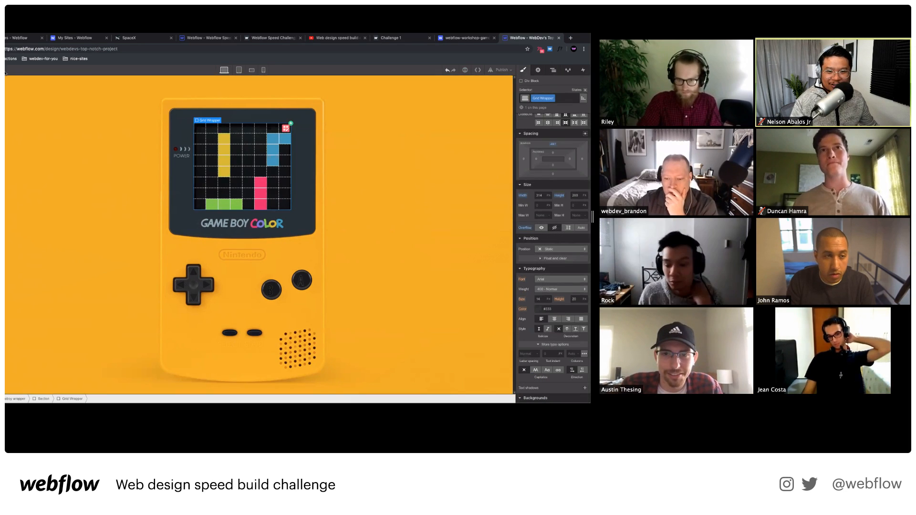
{"action": "key", "text": "super+shift+p"}
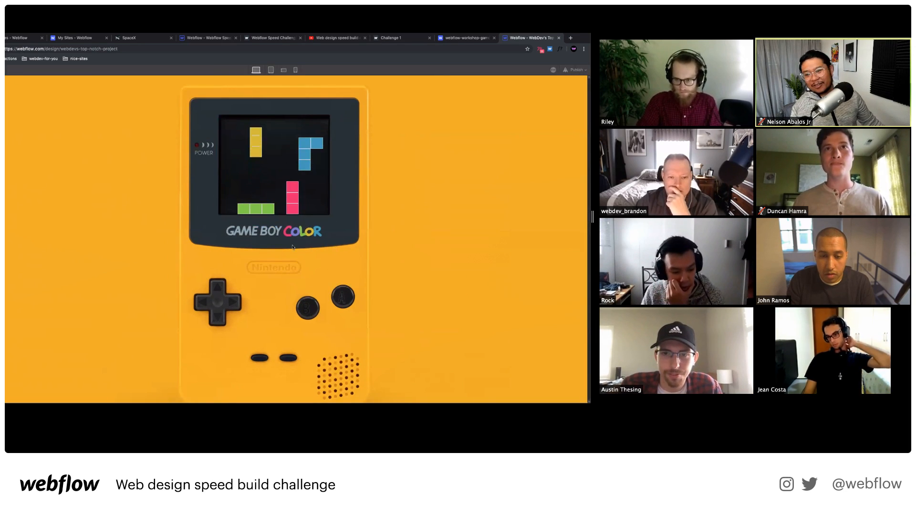
{"action": "key", "text": "super+shift+p"}
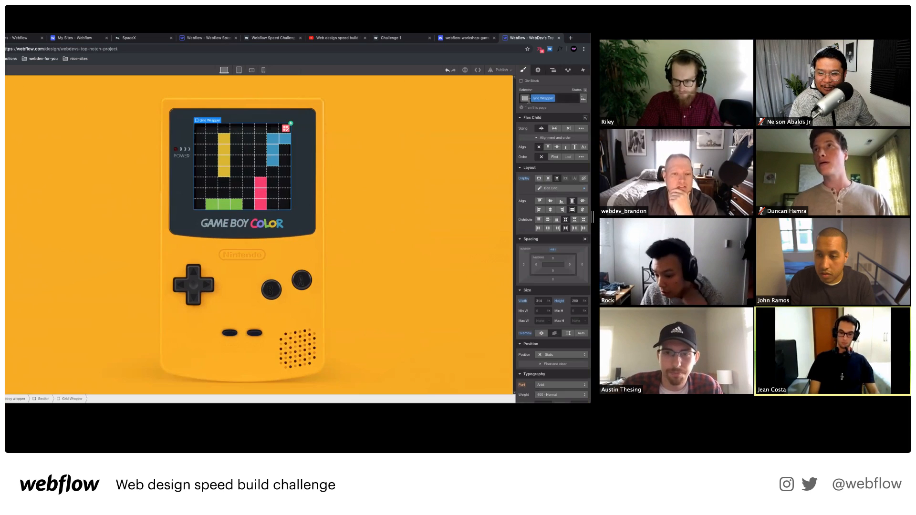
Give the block a click-triggered timed Move animation set as its initial state, then preview it.
{"action": "left_click", "coordinate": [553, 70]}
{"action": "left_click", "coordinate": [583, 70]}
{"action": "left_click", "coordinate": [545, 102]}
{"action": "left_click", "coordinate": [541, 144]}
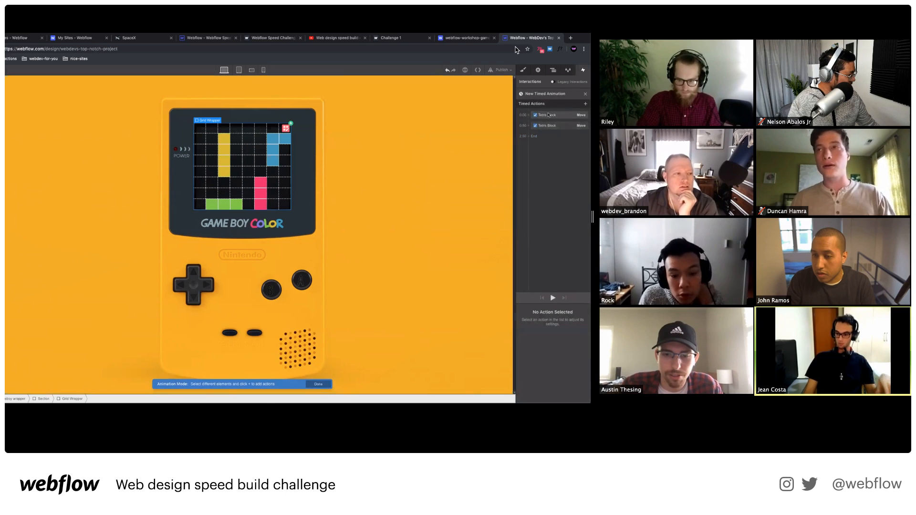
{"action": "left_click", "coordinate": [550, 325]}
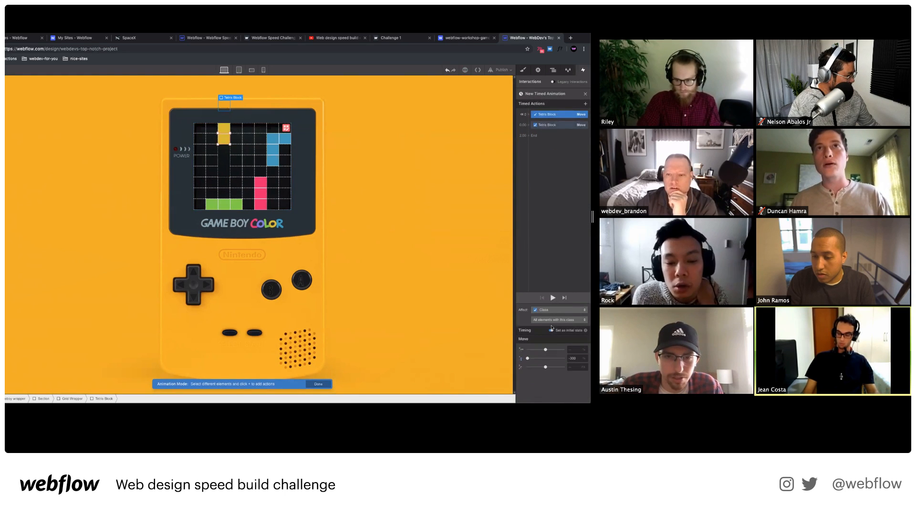
{"action": "key", "text": "super+shift+p"}
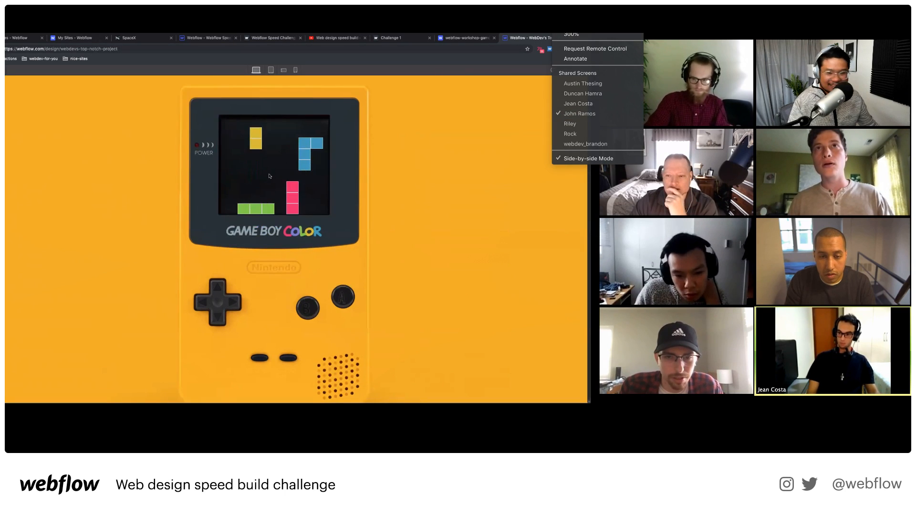
{"action": "left_click", "coordinate": [579, 104]}
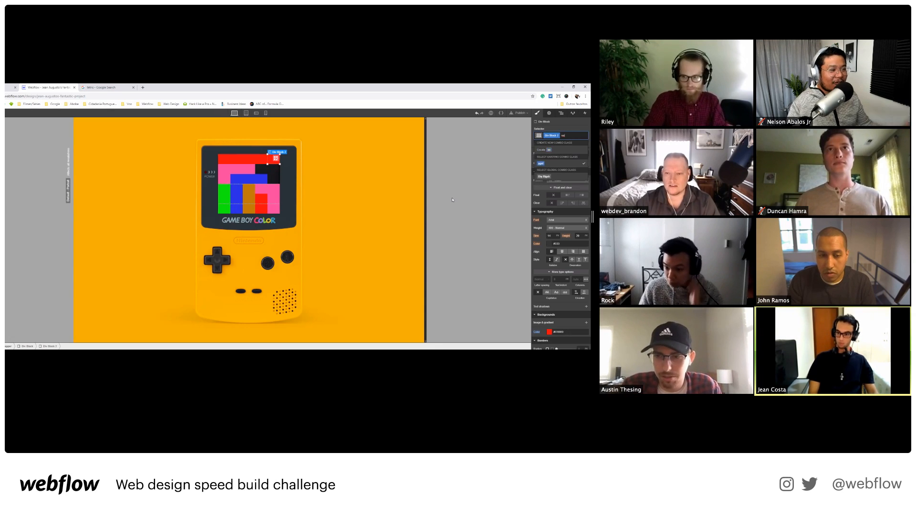
Apply the 'void' combo class to a red grid cell to empty it.
{"action": "left_click", "coordinate": [228, 164]}
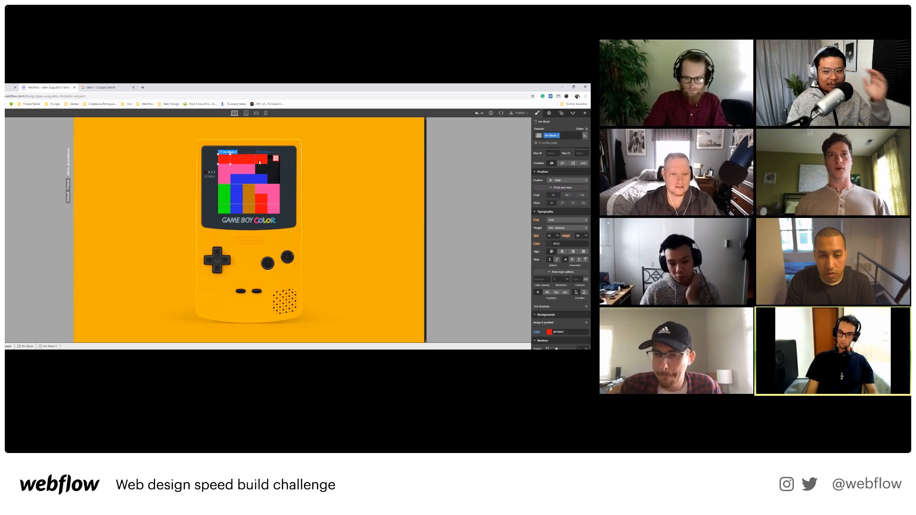
{"action": "key", "text": "ctrl+Return"}
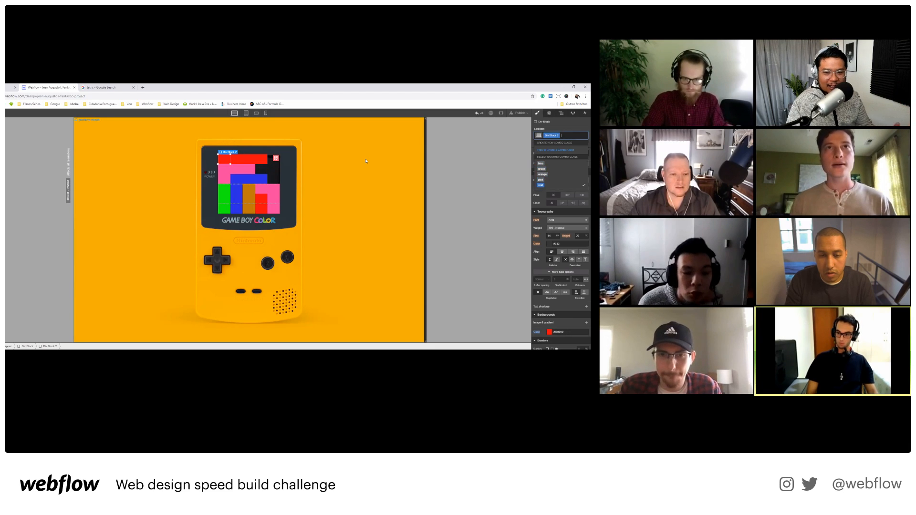
{"action": "key", "text": "Down"}
{"action": "key", "text": "Return"}
{"action": "key", "text": "Right"}
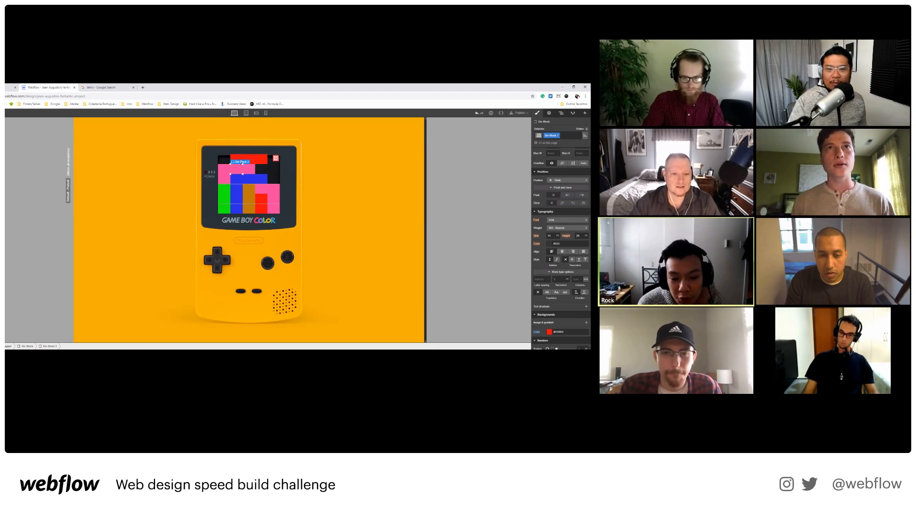
Try the void class on the top red cell, undo it, and view the Tetris reference image.
{"action": "left_click", "coordinate": [254, 161]}
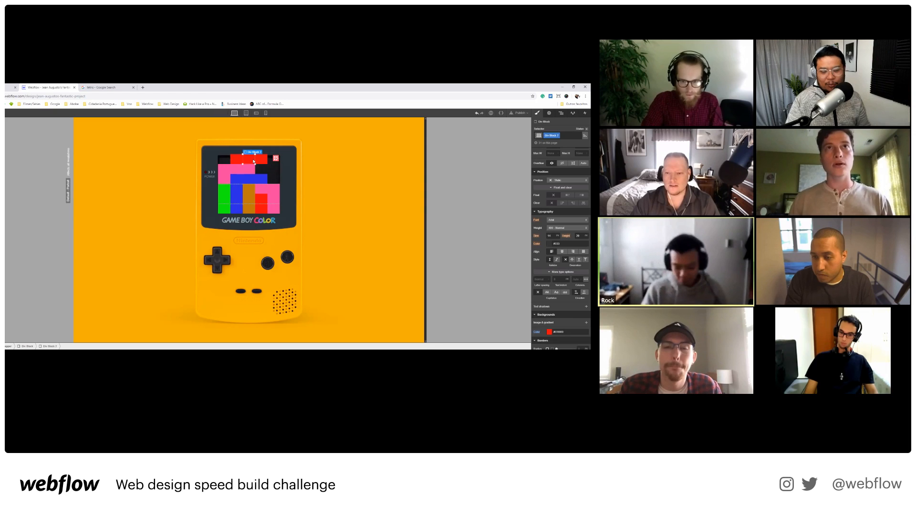
{"action": "key", "text": "ctrl+Return"}
{"action": "key", "text": "Down"}
{"action": "key", "text": "Return"}
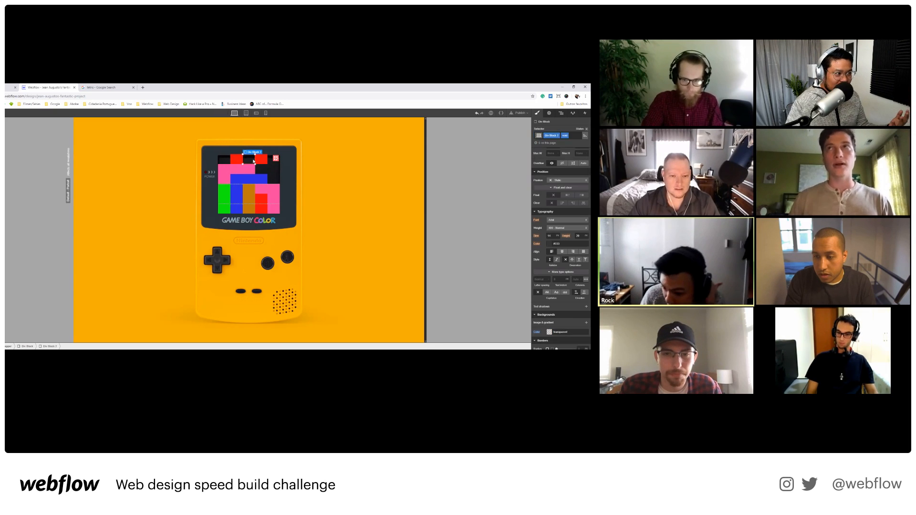
{"action": "key", "text": "ctrl+z"}
{"action": "key", "text": "ctrl+Return"}
{"action": "key", "text": "Down"}
{"action": "key", "text": "Down"}
{"action": "key", "text": "Return"}
{"action": "key", "text": "ctrl+z"}
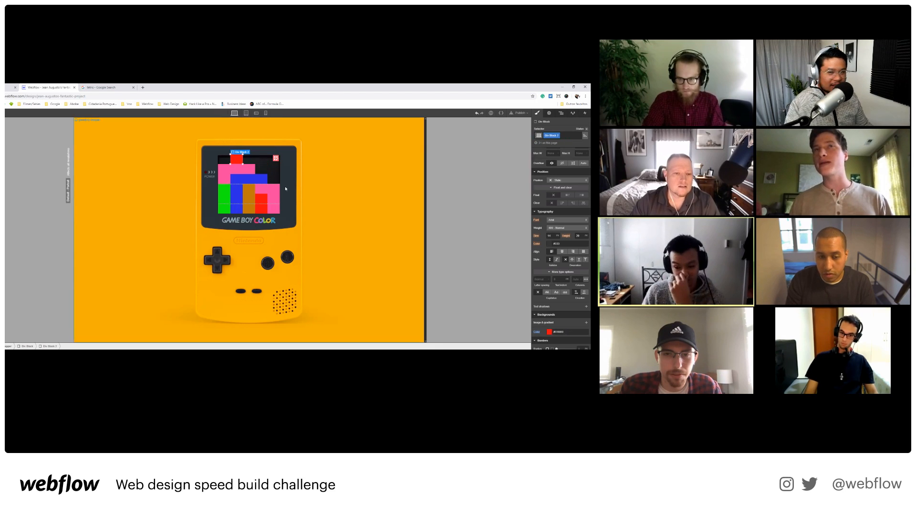
{"action": "key", "text": "ctrl+Return"}
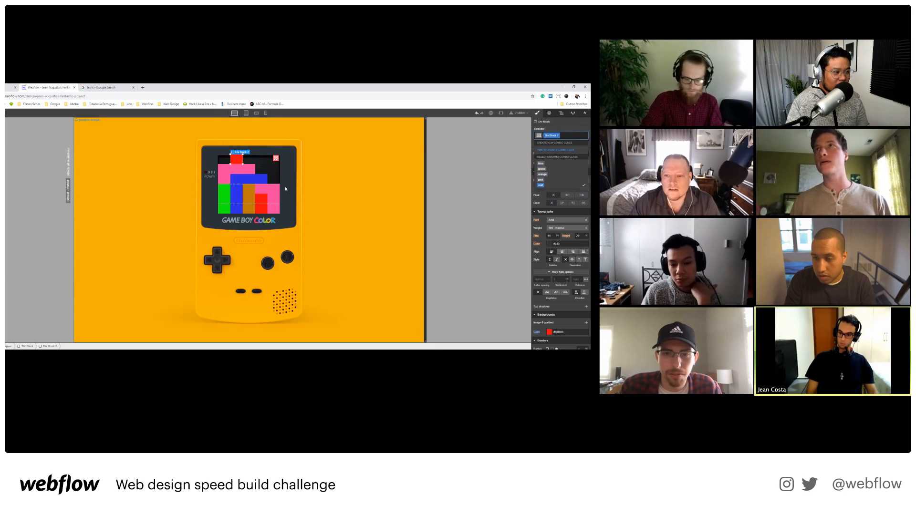
{"action": "left_click", "coordinate": [108, 85]}
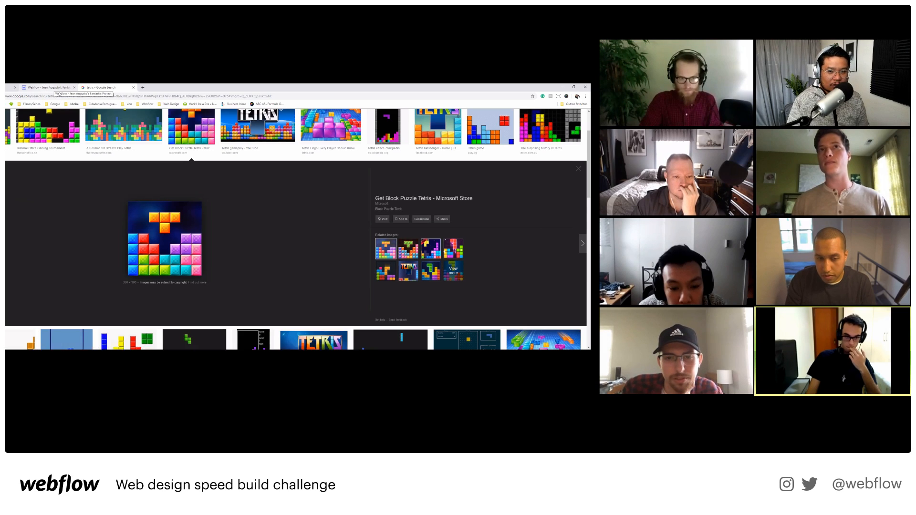
Add an Inside box shadow with a 0° angle to the orange block.
{"action": "left_click", "coordinate": [45, 88]}
{"action": "scroll", "coordinate": [581, 313], "scroll_direction": "down", "scroll_amount": 5}
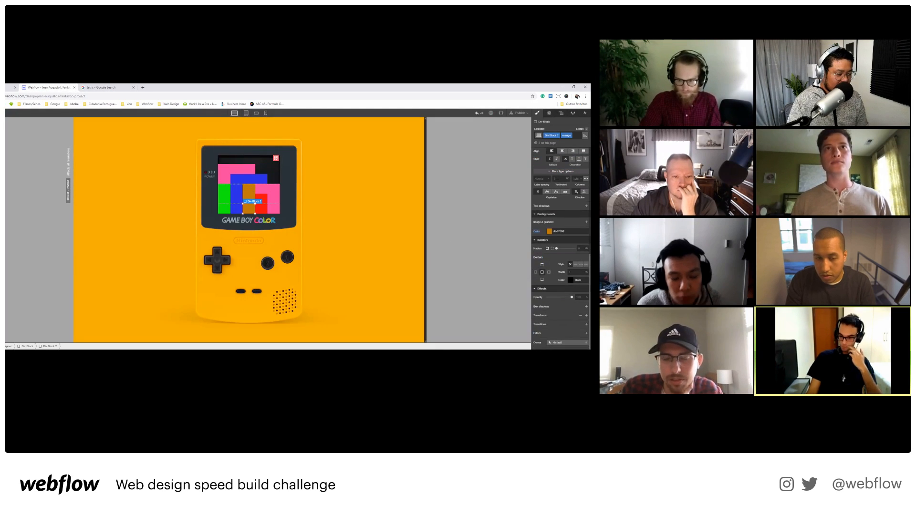
{"action": "left_click", "coordinate": [586, 307]}
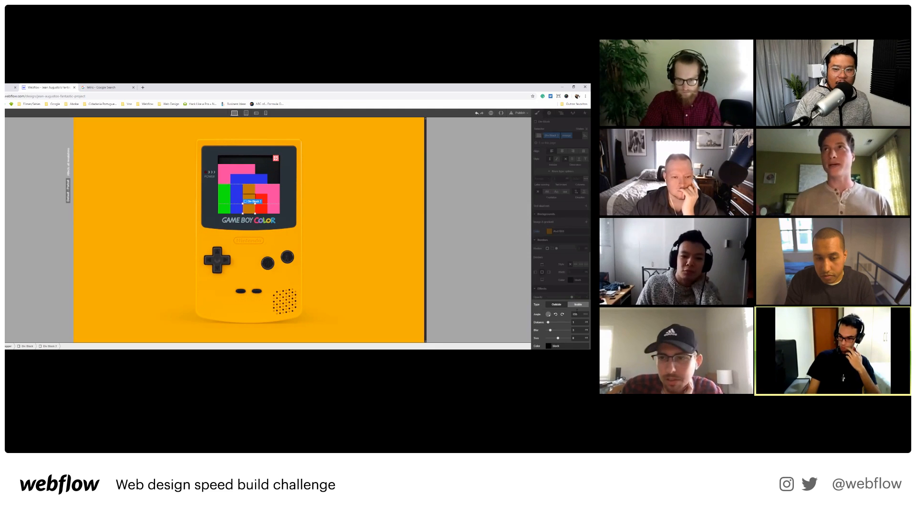
{"action": "left_click", "coordinate": [578, 306]}
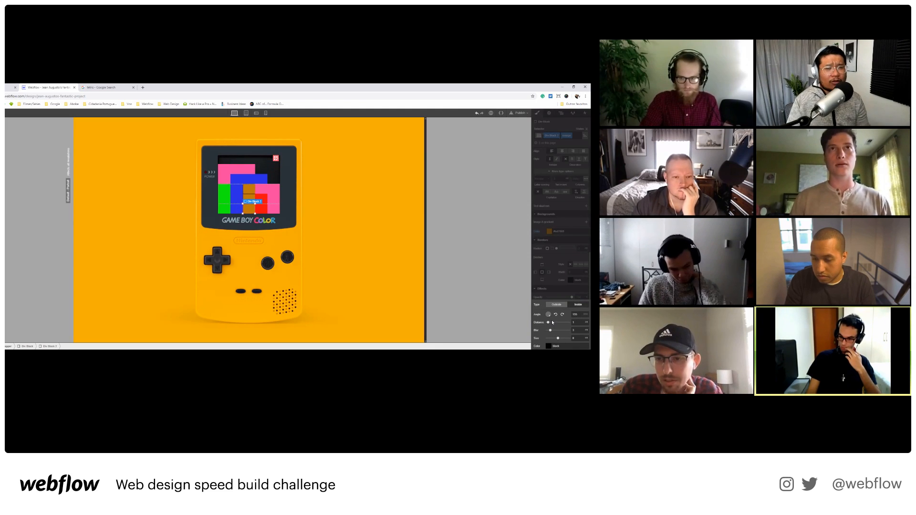
{"action": "left_click_drag", "start_coordinate": [548, 307], "coordinate": [549, 306]}
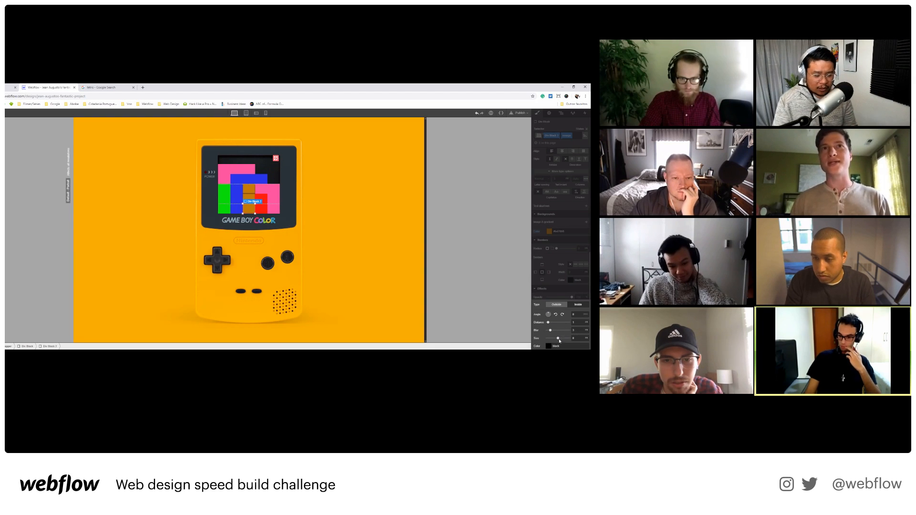
{"action": "left_click", "coordinate": [374, 309]}
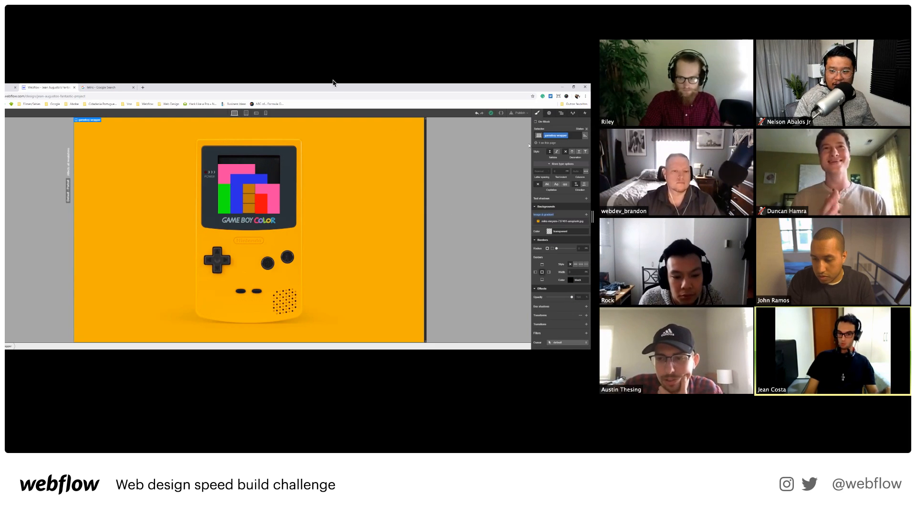
{"action": "left_click", "coordinate": [570, 24]}
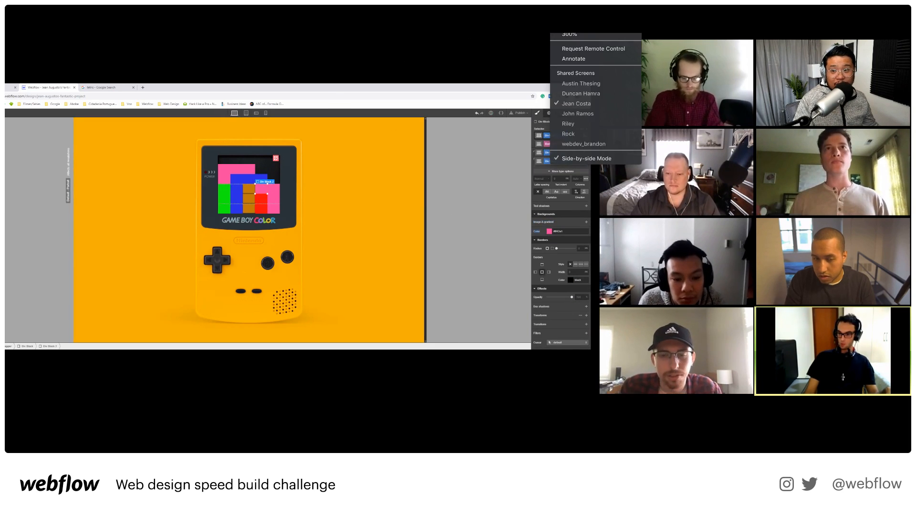
Switch through shared screens to the Game Boy with rainbow blocks lining the screen's bottom.
{"action": "left_click", "coordinate": [587, 95]}
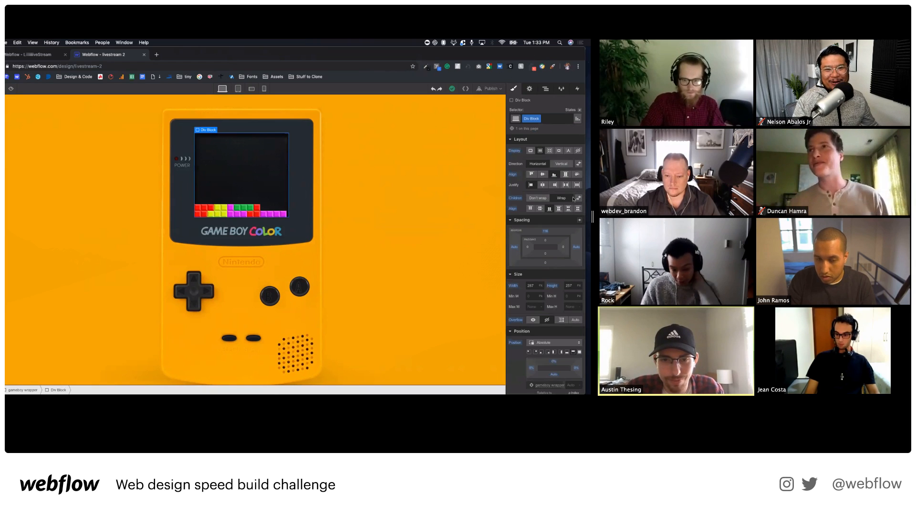
{"action": "left_click", "coordinate": [585, 35]}
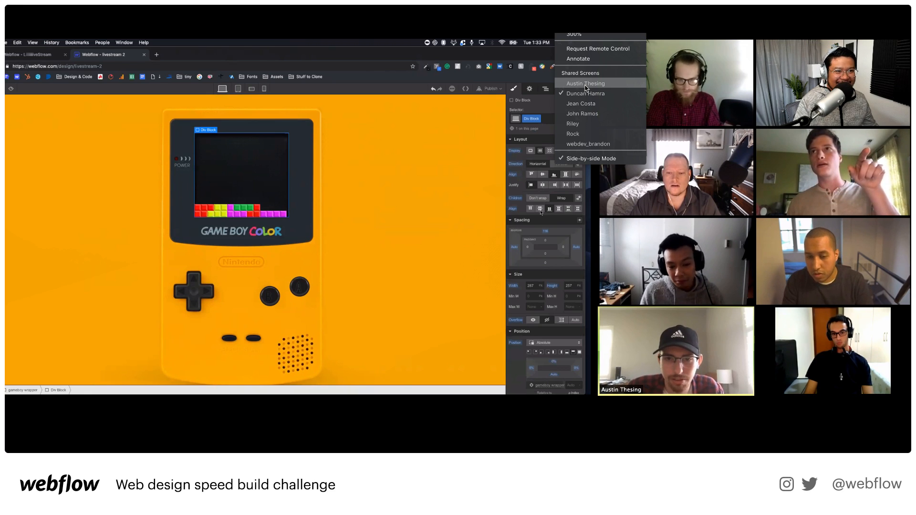
{"action": "left_click", "coordinate": [585, 84]}
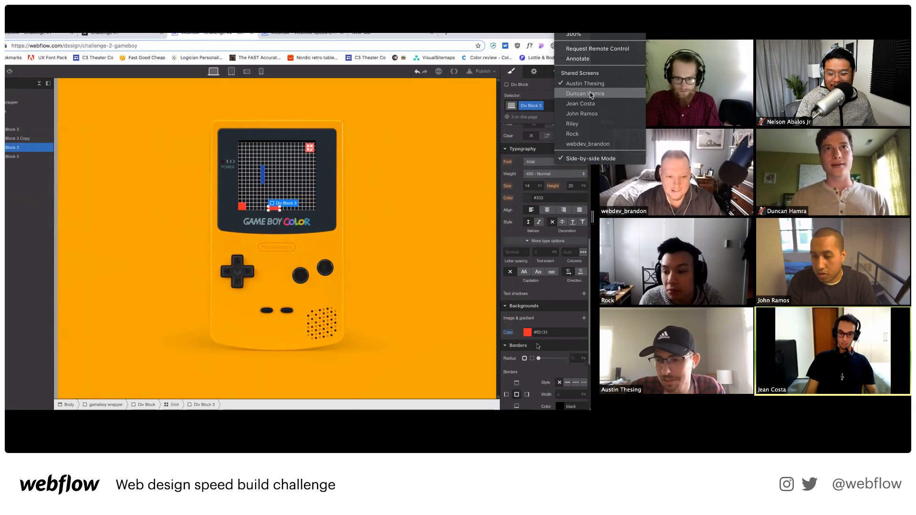
Switch to the next participant's Game Boy with red and blue blocks on a dark grid.
{"action": "left_click", "coordinate": [588, 144]}
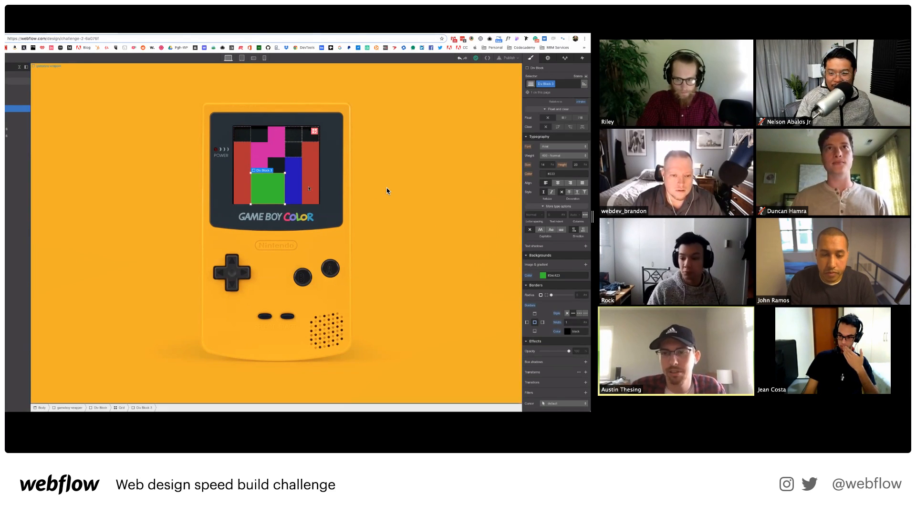
Select the blue Div Block on the Game Boy screen, then move to the next shared design.
{"action": "left_click", "coordinate": [293, 182]}
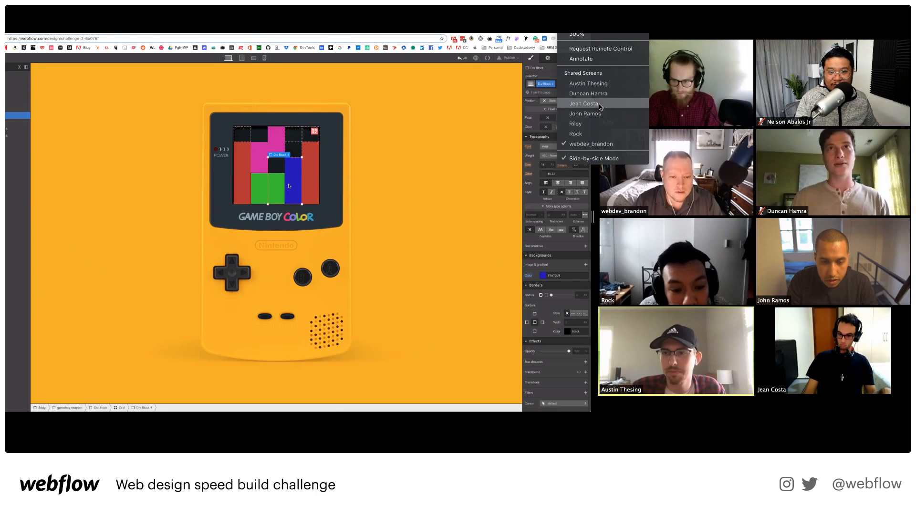
{"action": "left_click", "coordinate": [576, 134]}
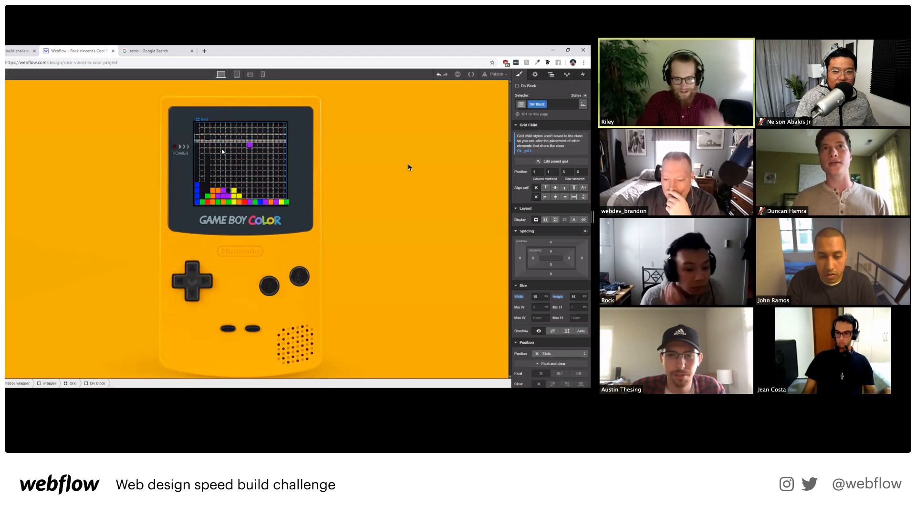
Bring up the shared-screens list to reach the Game Boy with a falling purple block.
{"action": "left_click", "coordinate": [589, 34]}
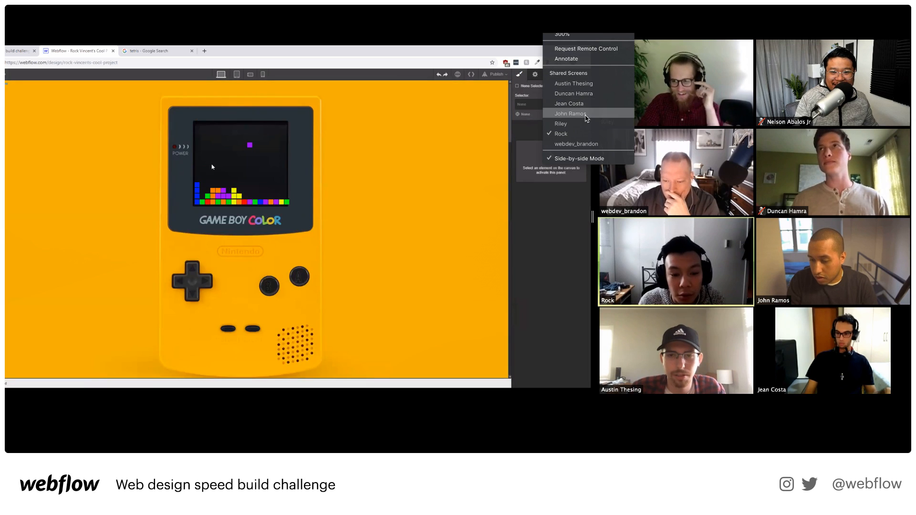
Switch through shared screens to the published page with yellow, blue, pink and green pieces.
{"action": "left_click", "coordinate": [560, 124]}
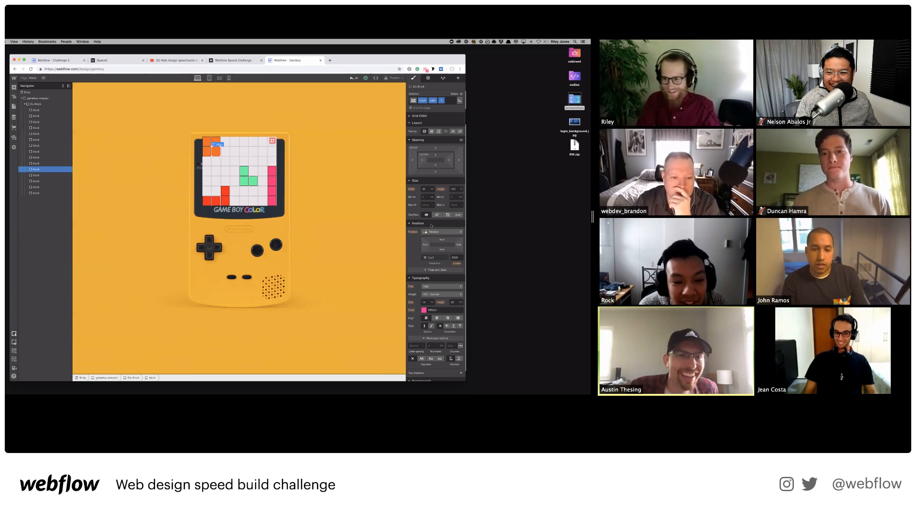
{"action": "left_click", "coordinate": [567, 34]}
{"action": "scroll", "coordinate": [431, 226], "scroll_direction": "down", "scroll_amount": 5}
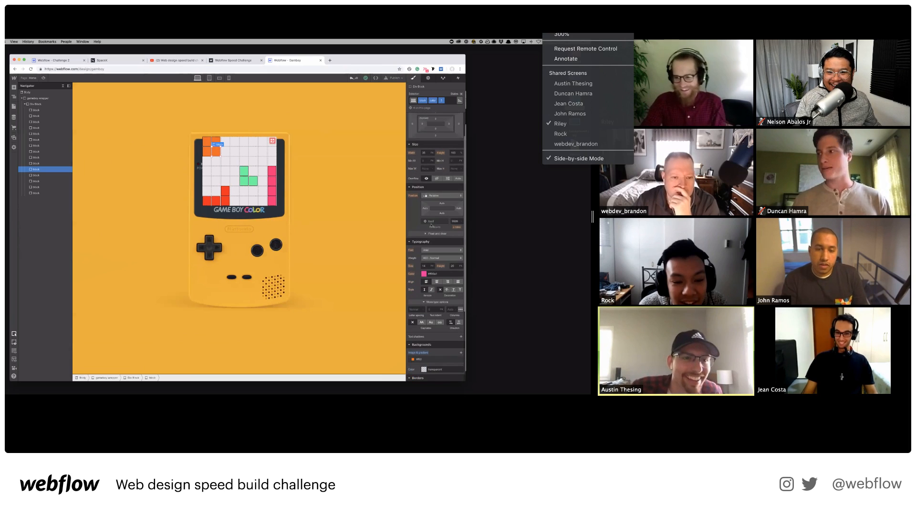
{"action": "left_click", "coordinate": [568, 113]}
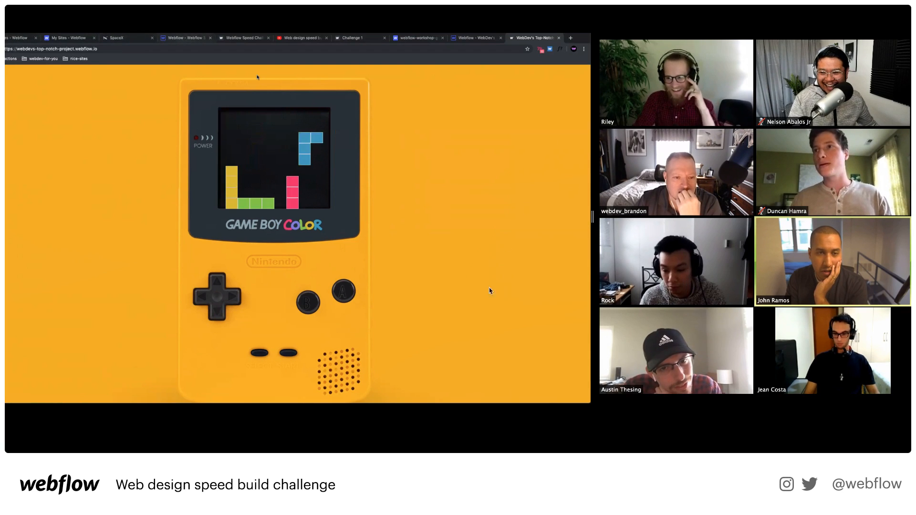
Go through the browser tabs, past the Challenge 1 mockup, to the Designer project's Game Boy canvas.
{"action": "left_click", "coordinate": [186, 38]}
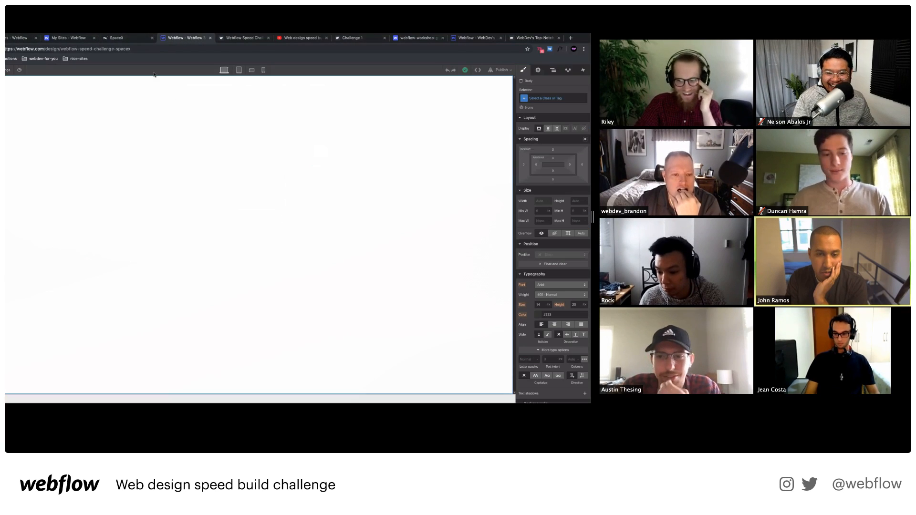
{"action": "left_click", "coordinate": [420, 37]}
{"action": "left_click", "coordinate": [355, 38]}
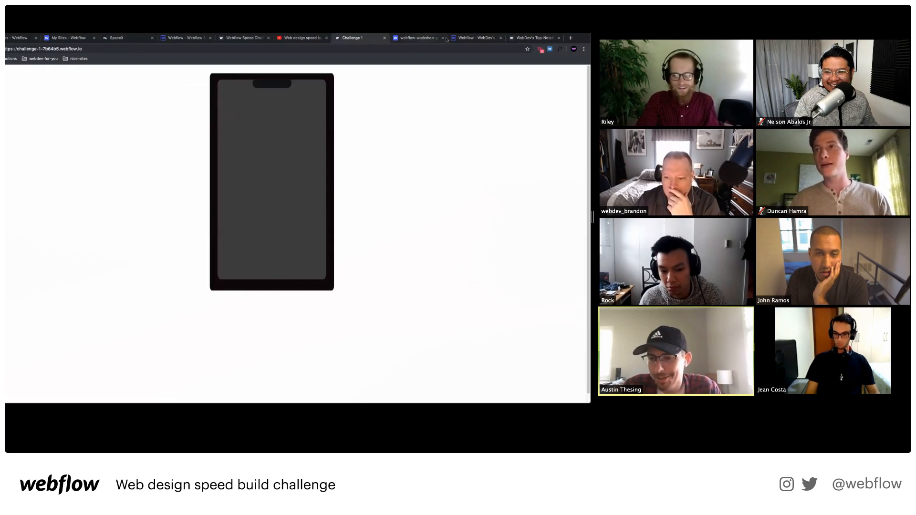
{"action": "left_click", "coordinate": [423, 40]}
{"action": "left_click", "coordinate": [474, 40]}
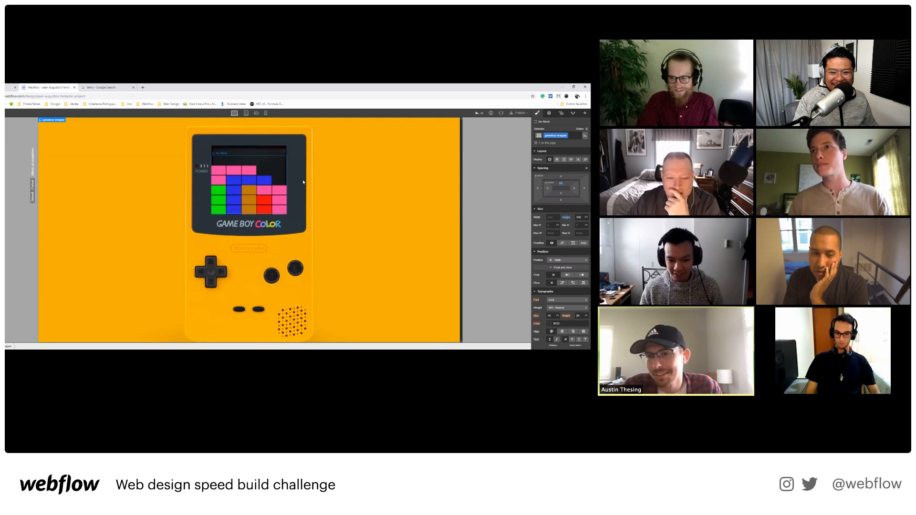
Pick the participant whose yellow Game Boy shows rainbow rows and a falling red bar.
{"action": "left_click", "coordinate": [586, 258]}
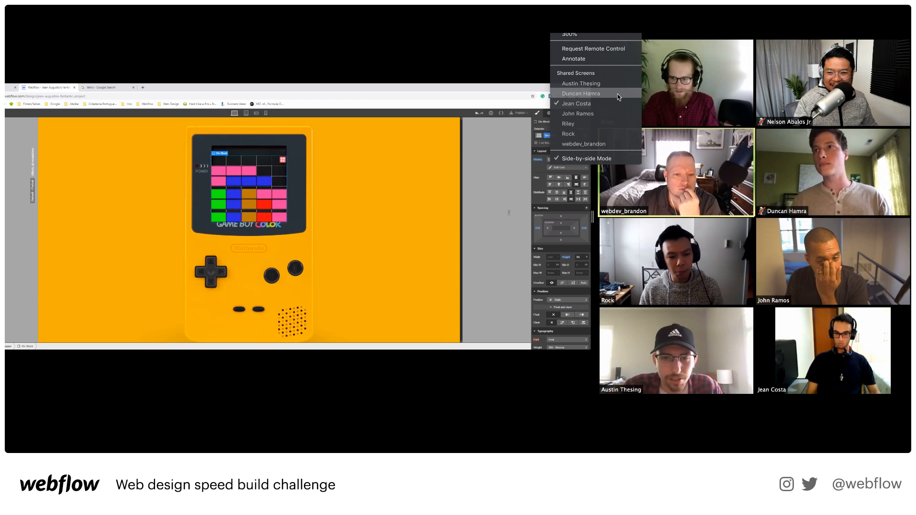
{"action": "left_click", "coordinate": [617, 94]}
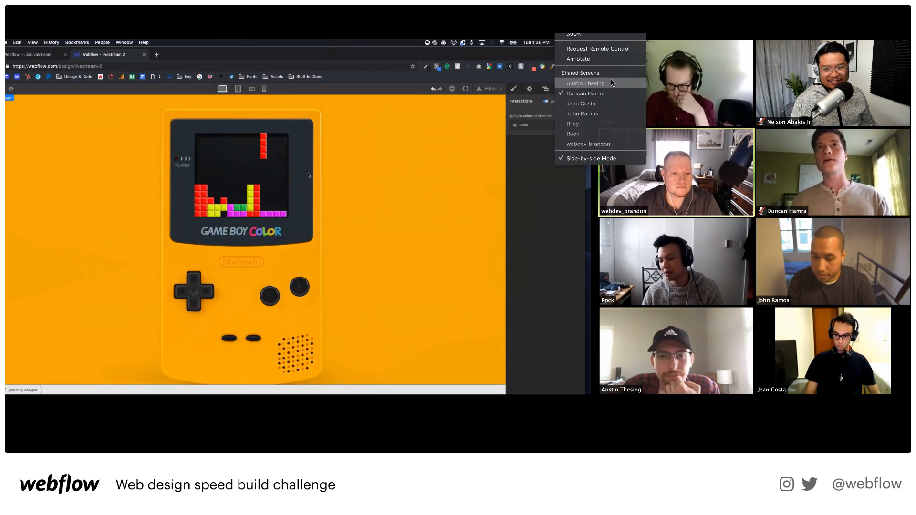
Switch Zoom's shared screen to the participant with the orange Game Boy Color design.
{"action": "left_click", "coordinate": [611, 83]}
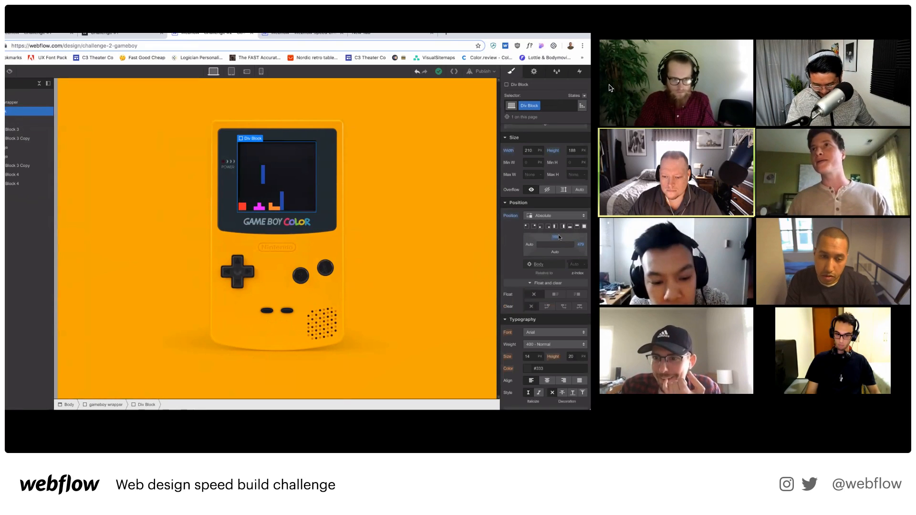
{"action": "mouse_move", "coordinate": [609, 89]}
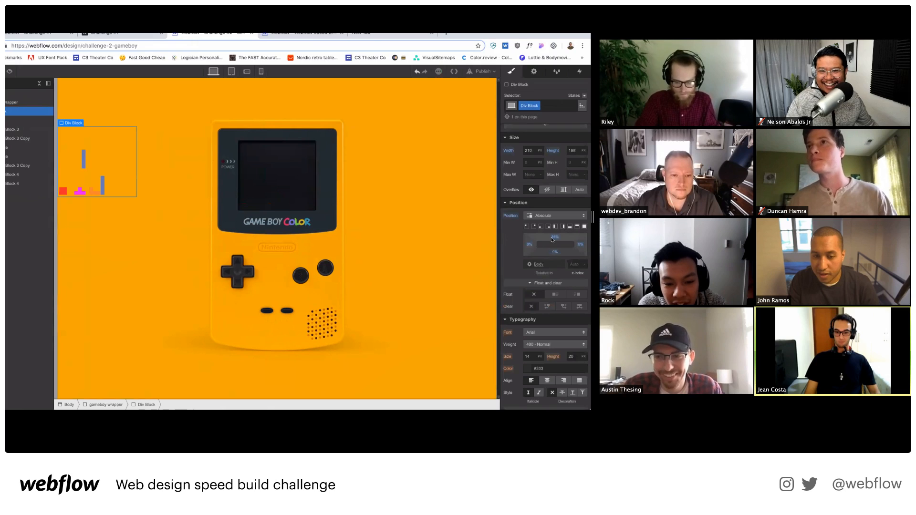
{"action": "left_click", "coordinate": [580, 34]}
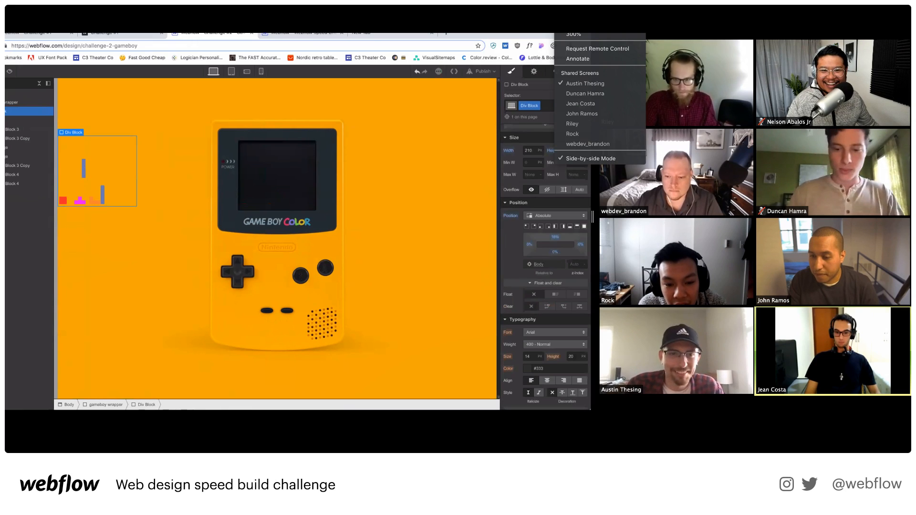
{"action": "left_click", "coordinate": [588, 143]}
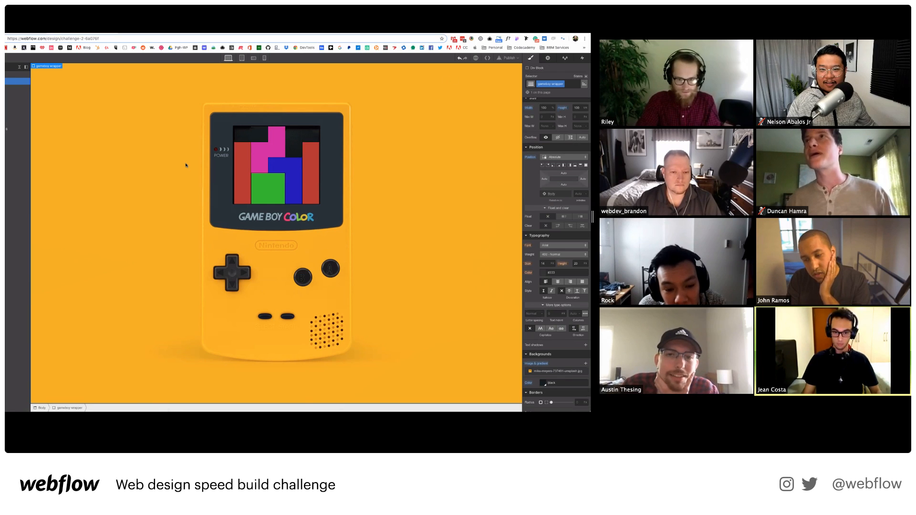
Pick the participant whose yellow Game Boy shows a purple T-piece over colourful rows.
{"action": "left_click", "coordinate": [580, 24]}
{"action": "left_click", "coordinate": [608, 135]}
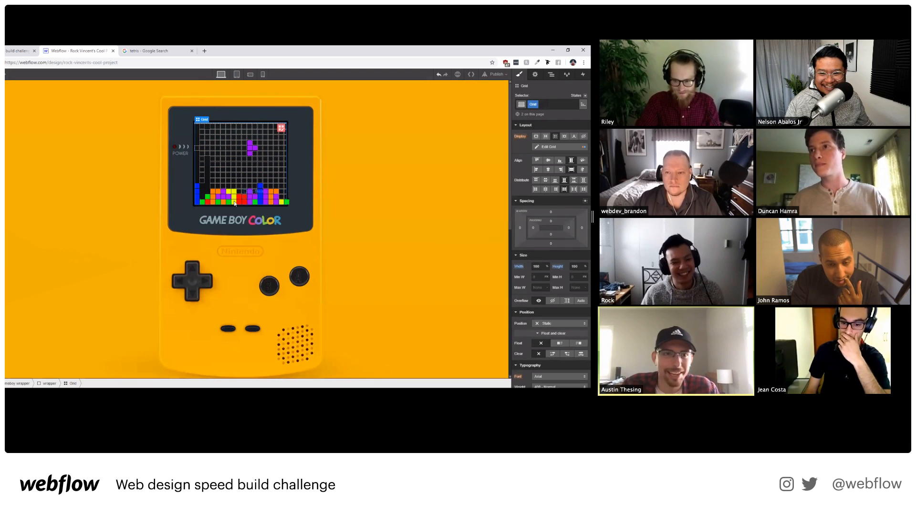
Step through Shared Screens twice to reach the Game Boy with a six-move timed animation.
{"action": "left_click", "coordinate": [582, 35]}
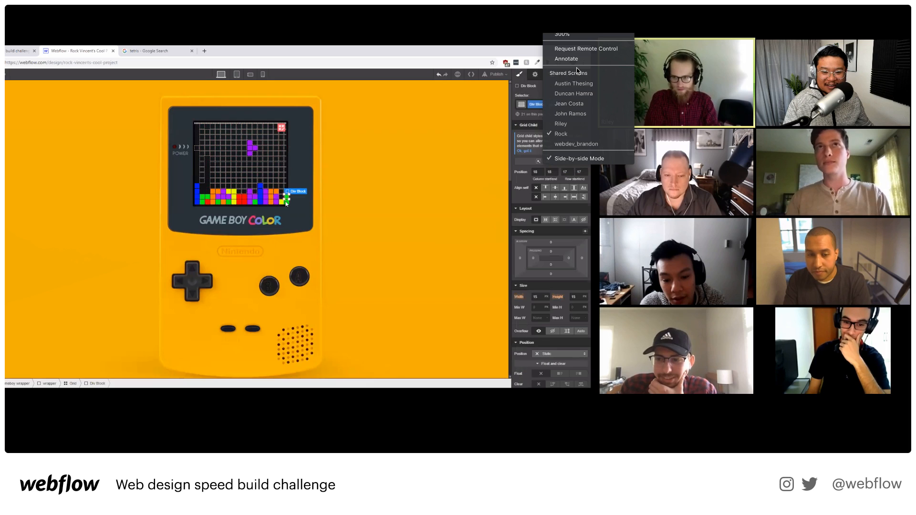
{"action": "left_click", "coordinate": [428, 184]}
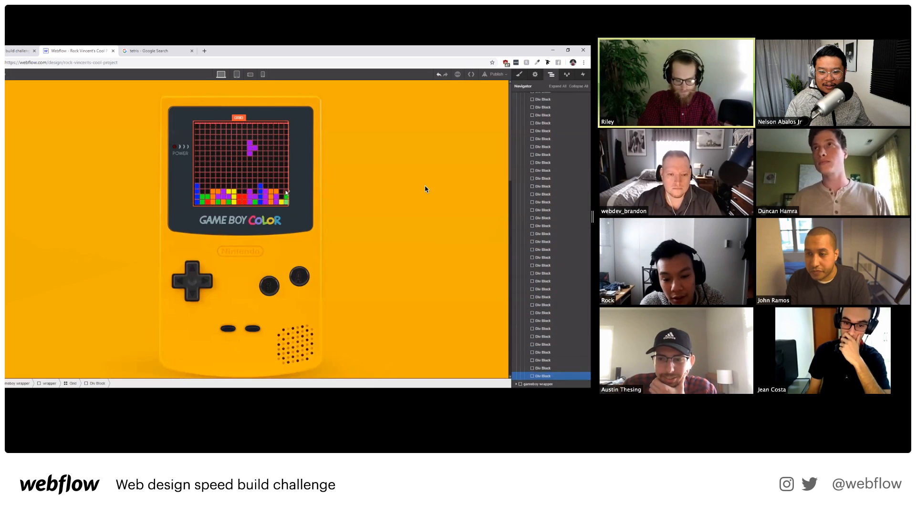
{"action": "left_click", "coordinate": [573, 28]}
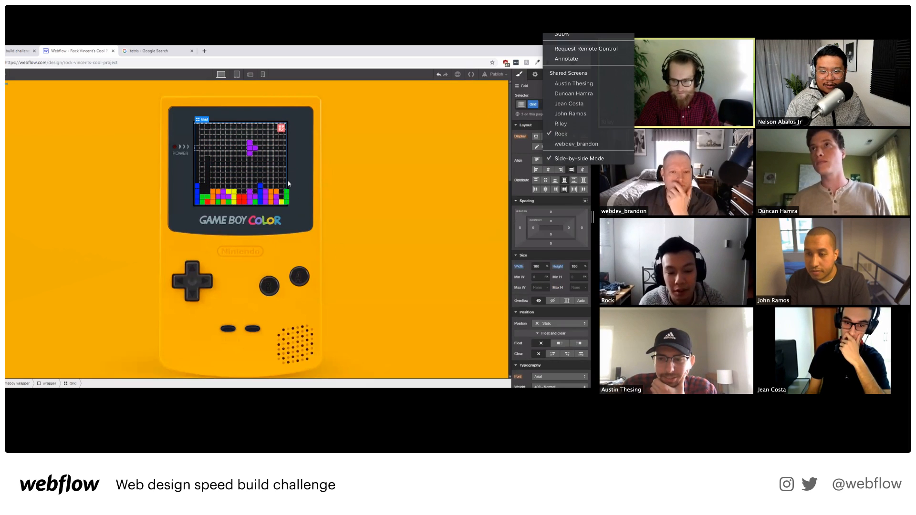
{"action": "left_click", "coordinate": [580, 123]}
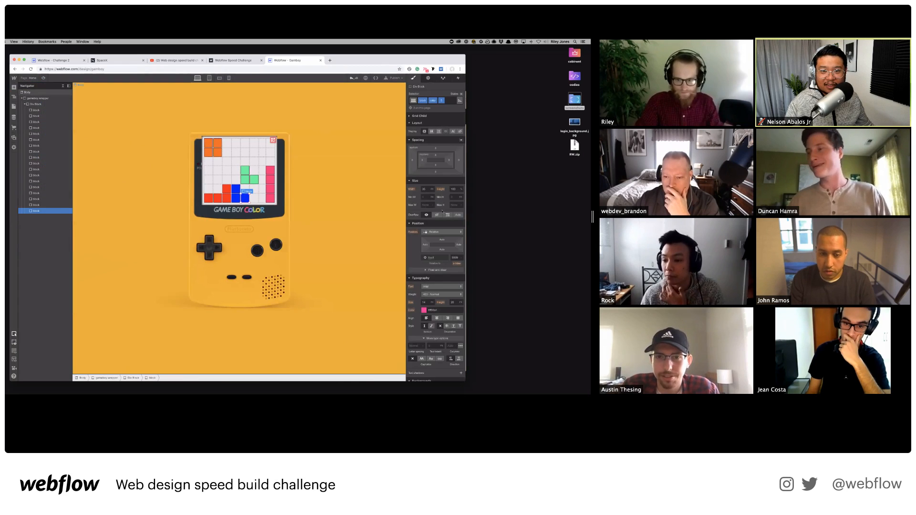
{"action": "left_click", "coordinate": [559, 28]}
{"action": "left_click", "coordinate": [569, 113]}
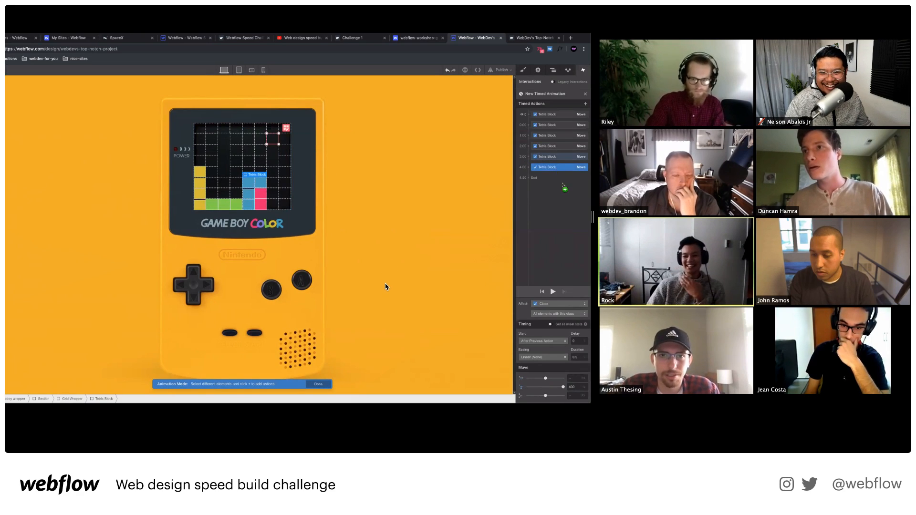
Toggle preview, then switch to the participant whose Game Boy has pink, blue, green, orange and red blocks.
{"action": "left_click_drag", "start_coordinate": [579, 357], "coordinate": [560, 356]}
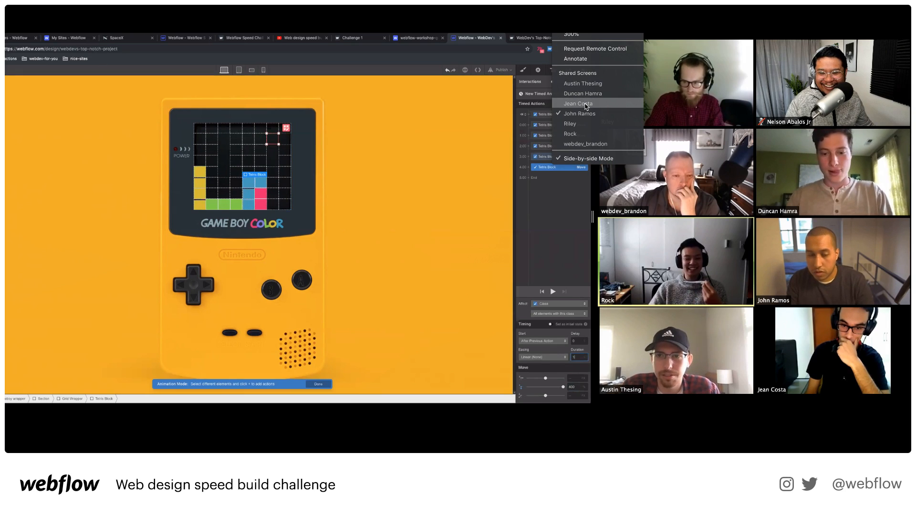
{"action": "left_click", "coordinate": [518, 45]}
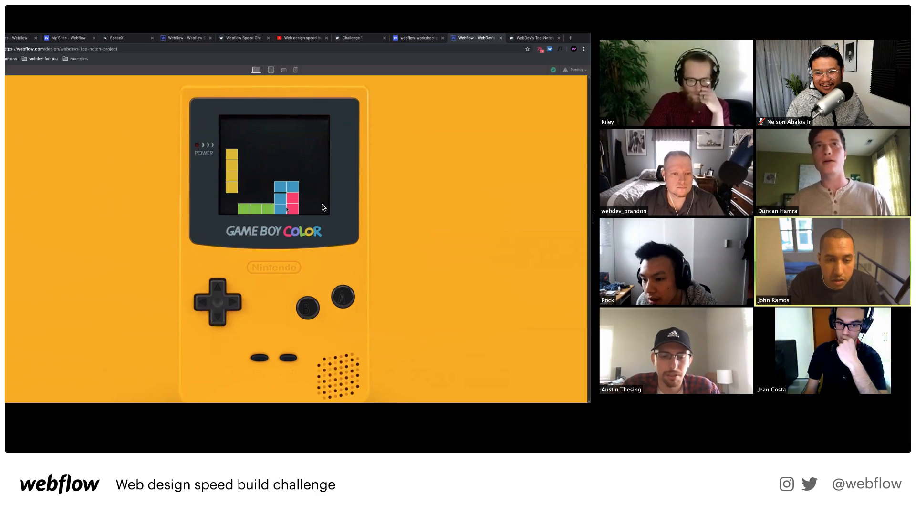
{"action": "key", "text": "super+shift+p"}
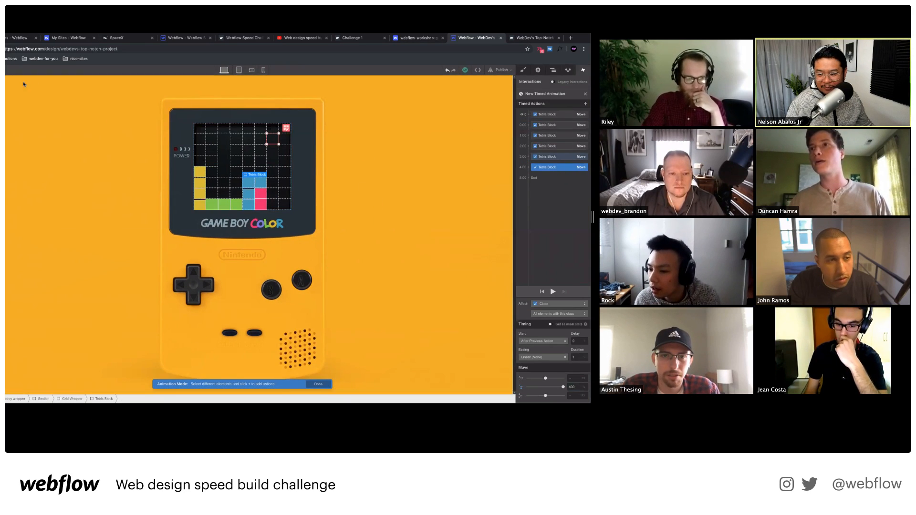
{"action": "key", "text": "super+shift+p"}
{"action": "left_click", "coordinate": [592, 23]}
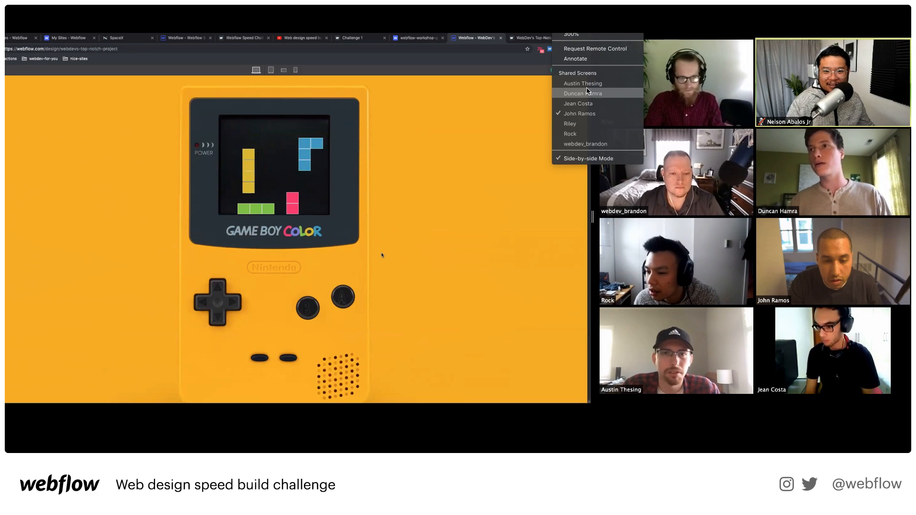
{"action": "left_click", "coordinate": [584, 103]}
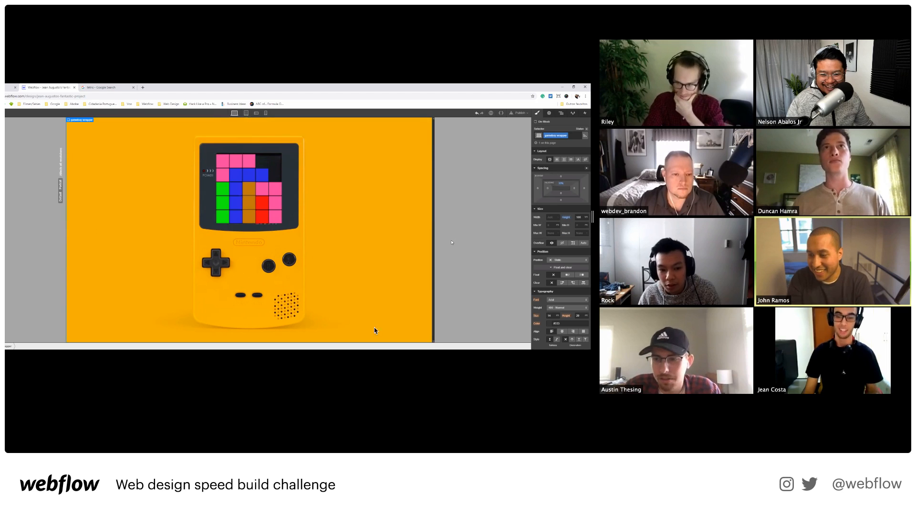
Switch participant and review the 'moving' animation's 0.30, 1.10, 1.50 Move and 1.90 Rotate steps.
{"action": "left_click", "coordinate": [573, 23]}
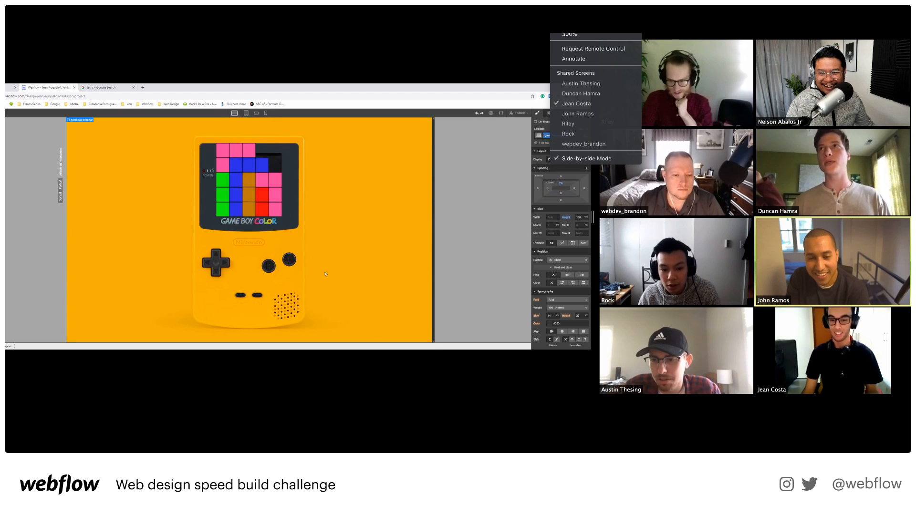
{"action": "left_click", "coordinate": [581, 93]}
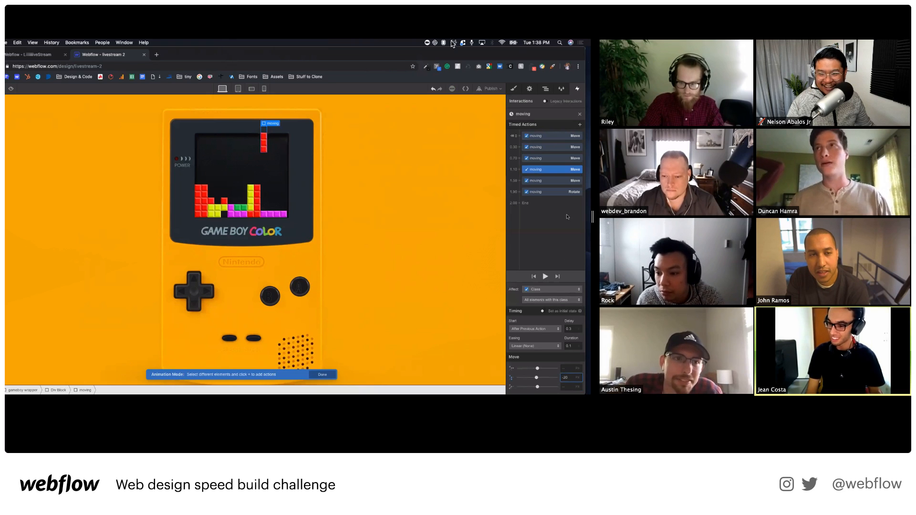
{"action": "left_click", "coordinate": [559, 182]}
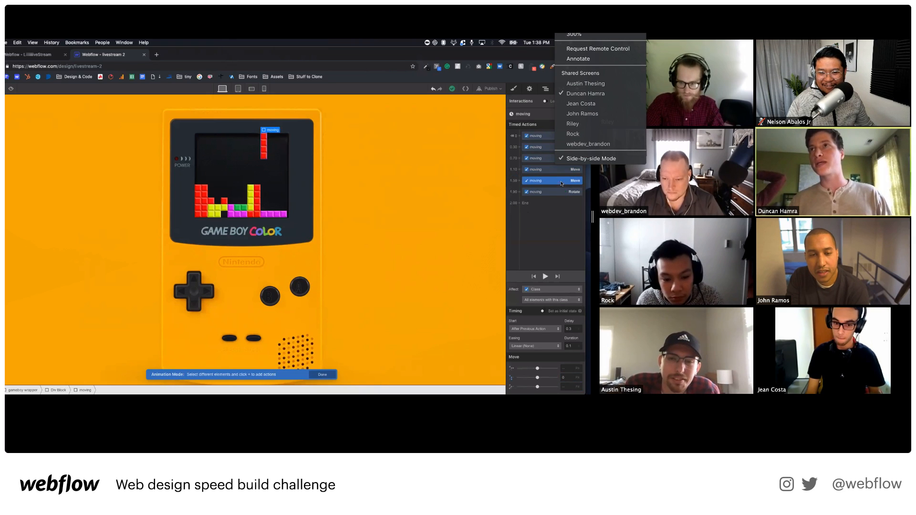
{"action": "left_click", "coordinate": [547, 193]}
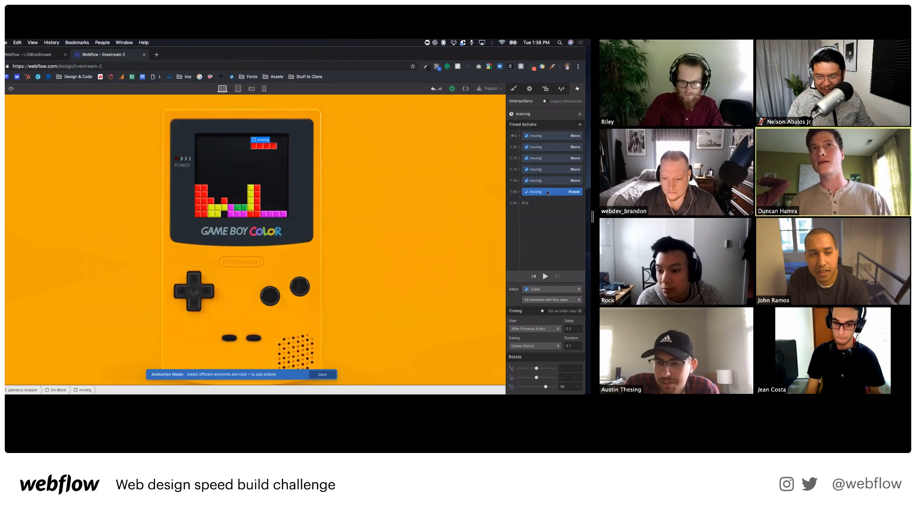
{"action": "left_click", "coordinate": [553, 147]}
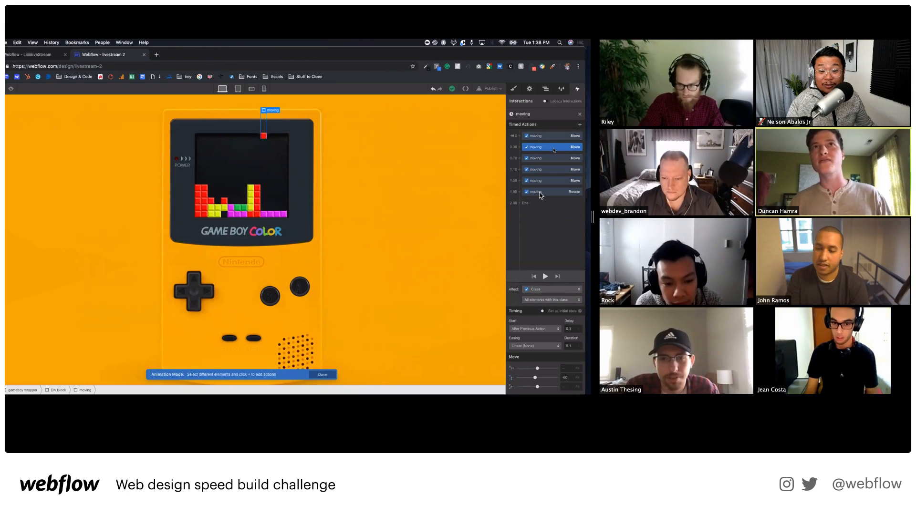
{"action": "left_click", "coordinate": [551, 158]}
{"action": "left_click", "coordinate": [553, 169]}
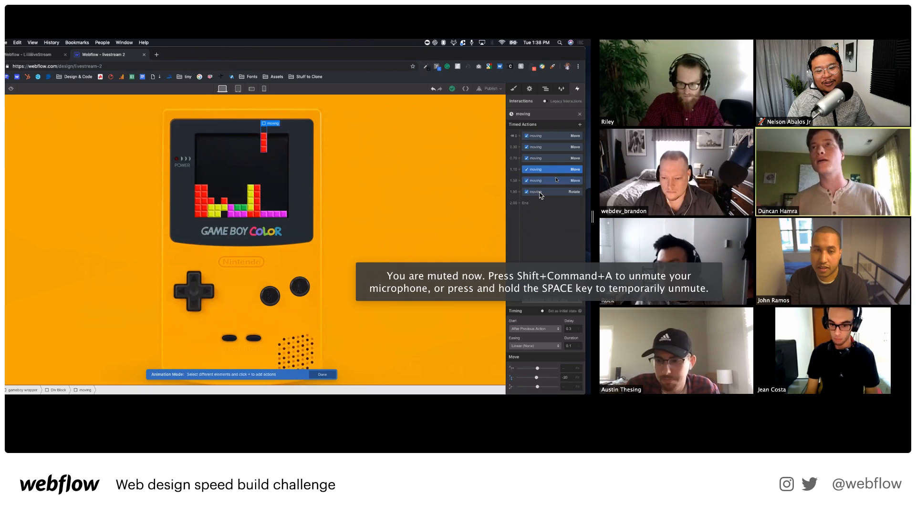
{"action": "left_click", "coordinate": [553, 181]}
{"action": "left_click", "coordinate": [558, 192]}
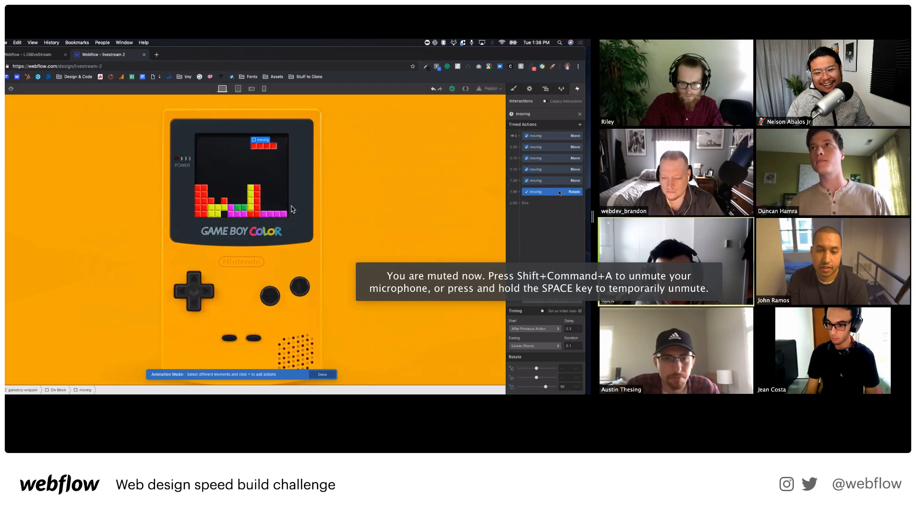
Duplicate the 1.50 Move step, place it with the Rotate step, set Move Y to 20, and play it.
{"action": "right_click", "coordinate": [560, 191]}
{"action": "left_click", "coordinate": [560, 192]}
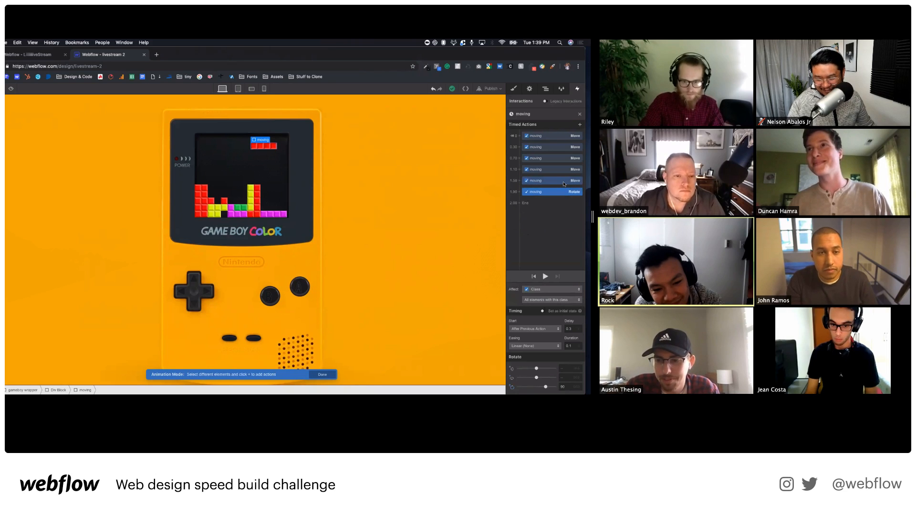
{"action": "right_click", "coordinate": [562, 191]}
{"action": "left_click", "coordinate": [554, 207]}
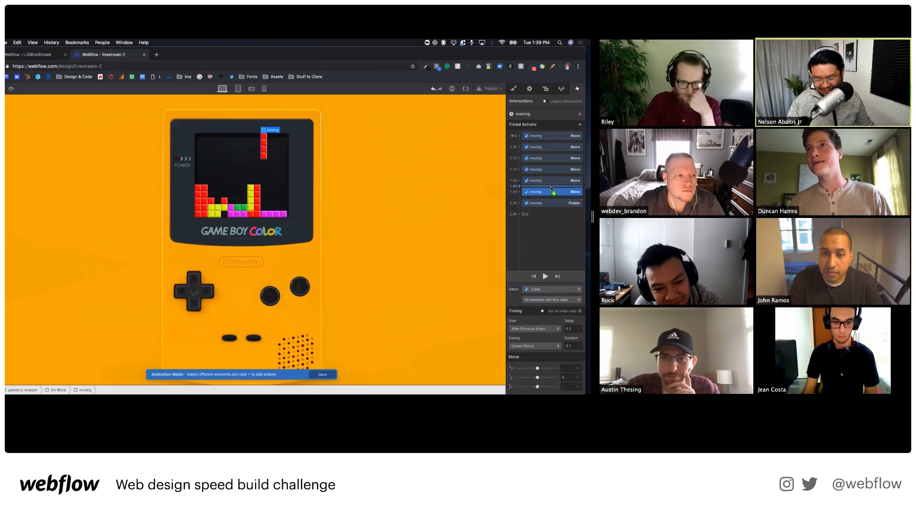
{"action": "left_click_drag", "start_coordinate": [561, 194], "coordinate": [562, 205]}
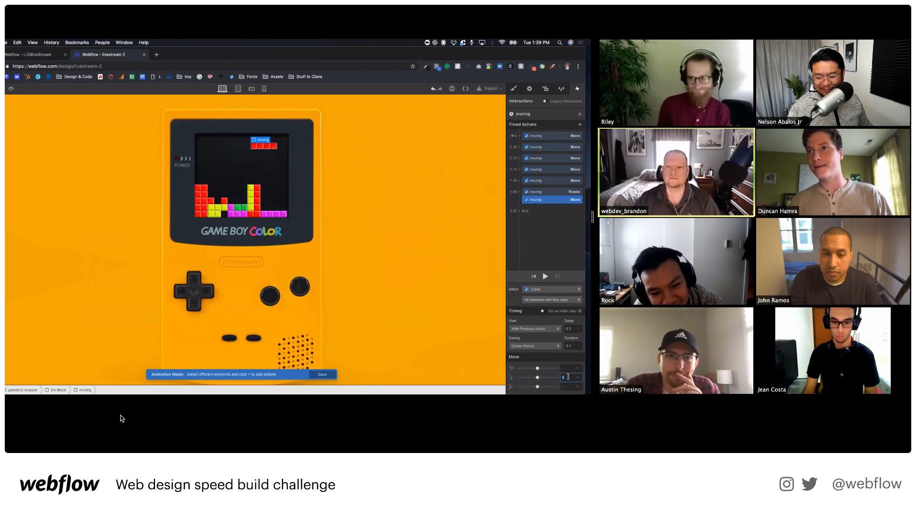
{"action": "type", "text": "20"}
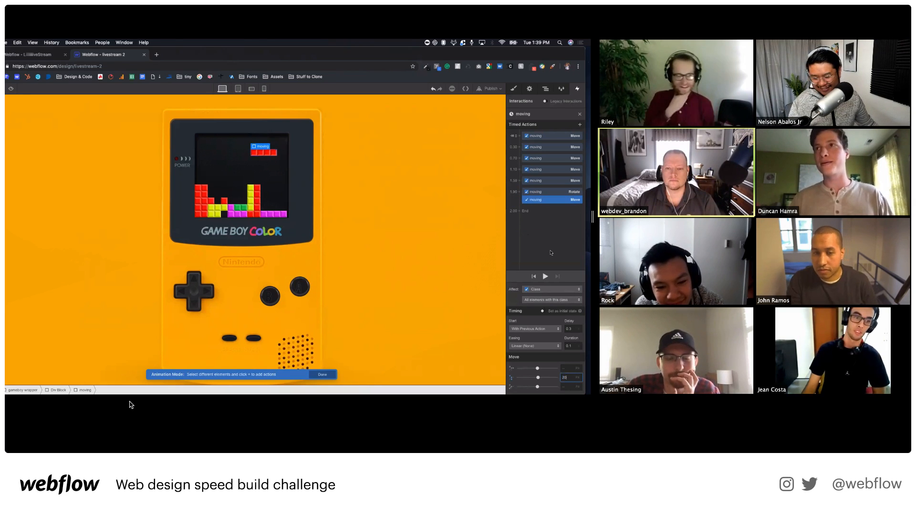
{"action": "left_click", "coordinate": [545, 276]}
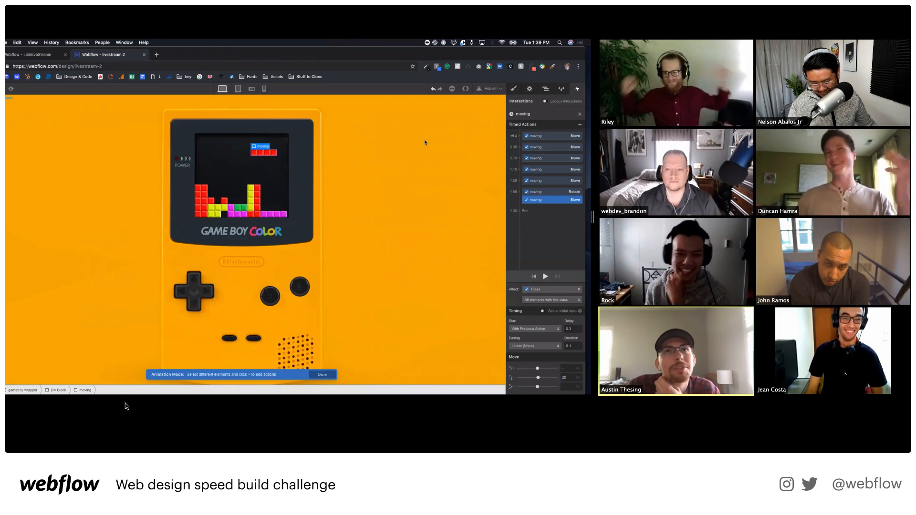
Publish the site and close the timed animation editor.
{"action": "left_click", "coordinate": [491, 89]}
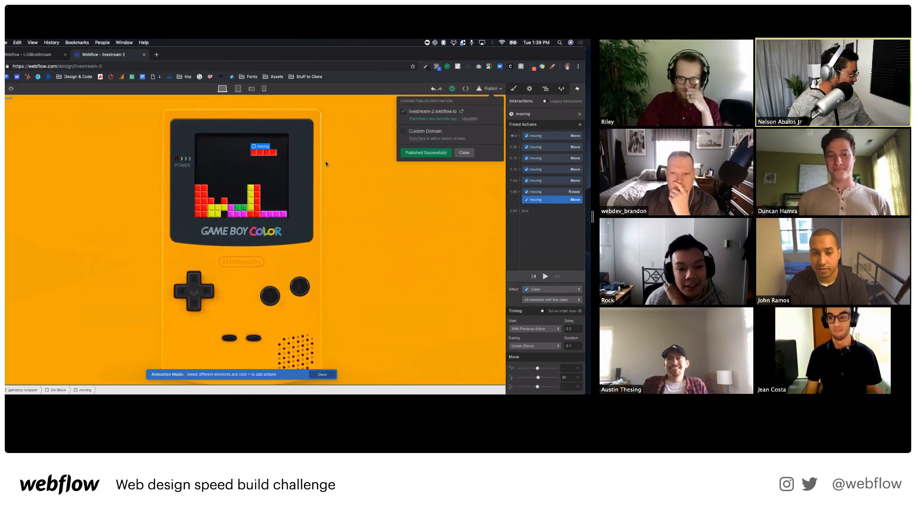
{"action": "left_click", "coordinate": [465, 153]}
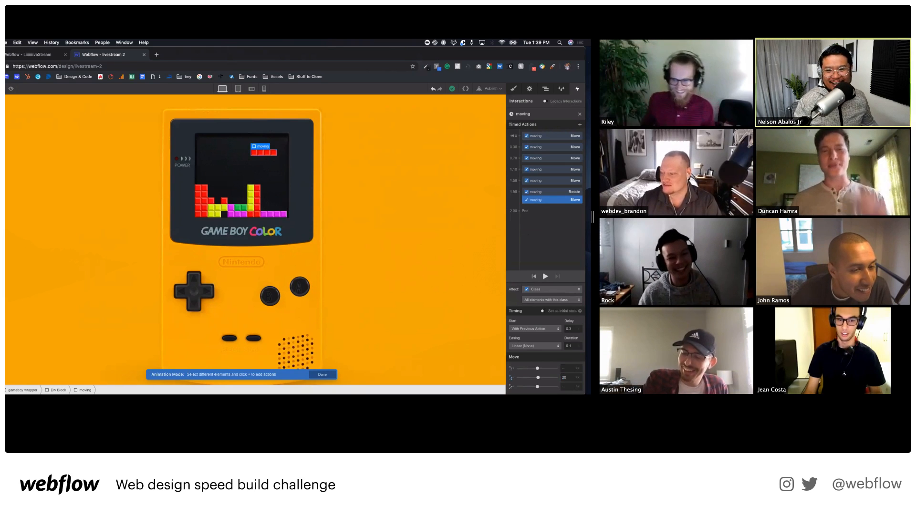
{"action": "left_click", "coordinate": [579, 114]}
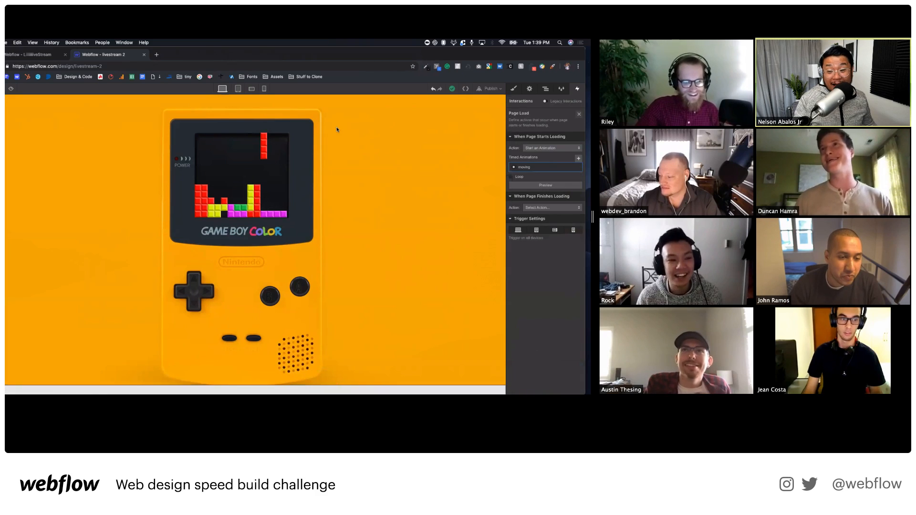
Preview the page, then set the Game Boy screen block's width unit to percent.
{"action": "left_click", "coordinate": [11, 89]}
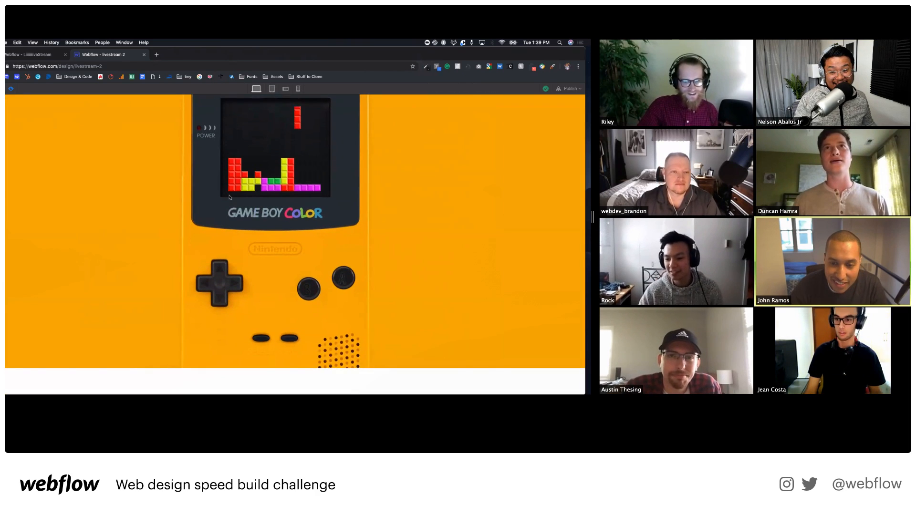
{"action": "left_click", "coordinate": [12, 89]}
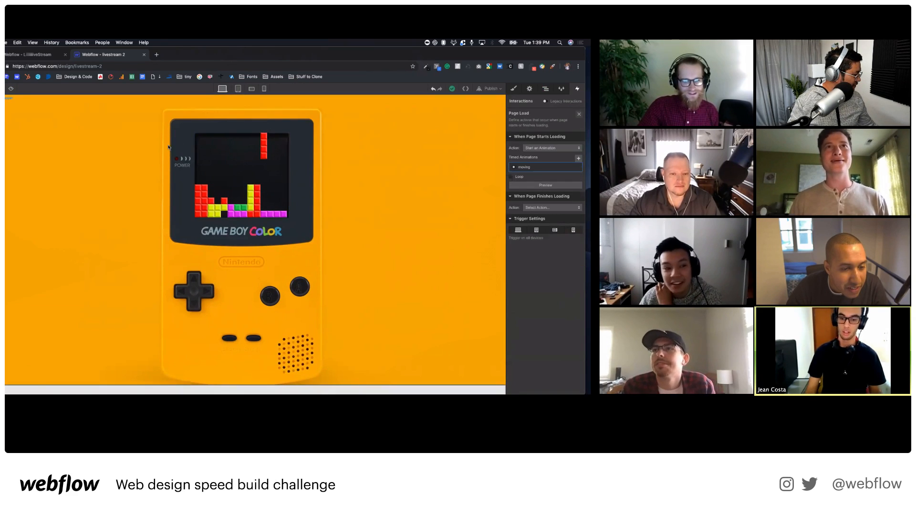
{"action": "left_click", "coordinate": [247, 177]}
{"action": "left_click", "coordinate": [513, 89]}
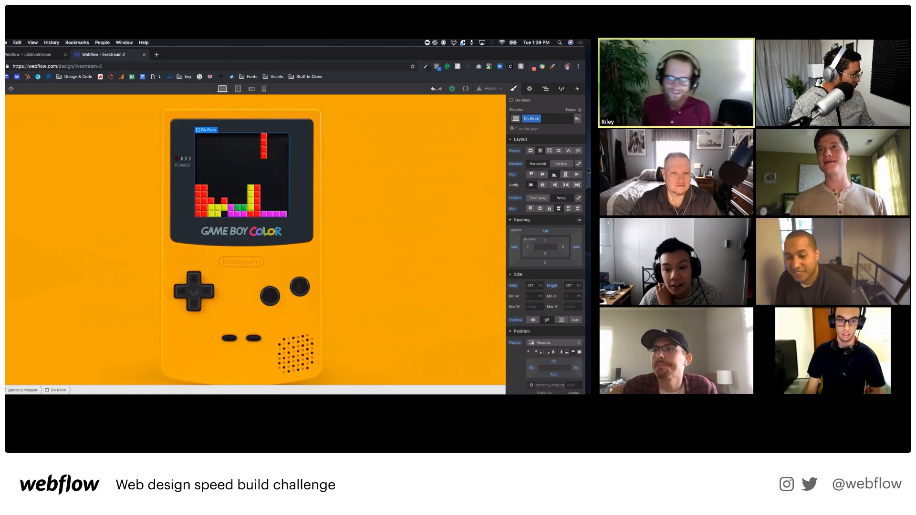
{"action": "left_click", "coordinate": [540, 286]}
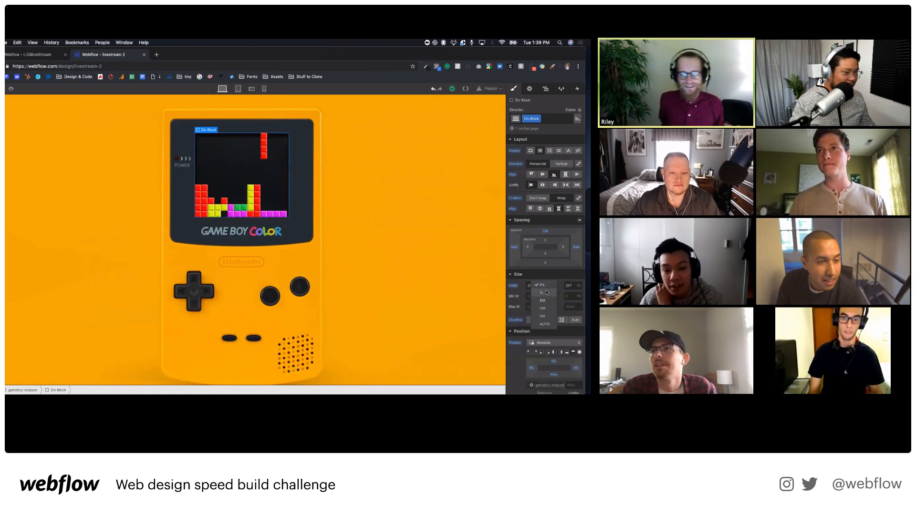
{"action": "left_click", "coordinate": [541, 293]}
{"action": "left_click", "coordinate": [579, 287]}
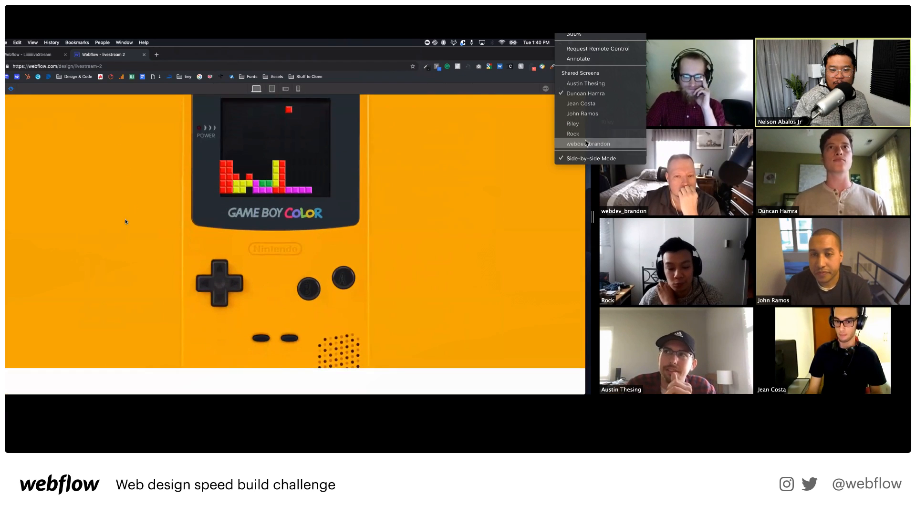
Switch to the participant whose published Game Boy shows a purple T-piece above stacked rows.
{"action": "left_click", "coordinate": [585, 136]}
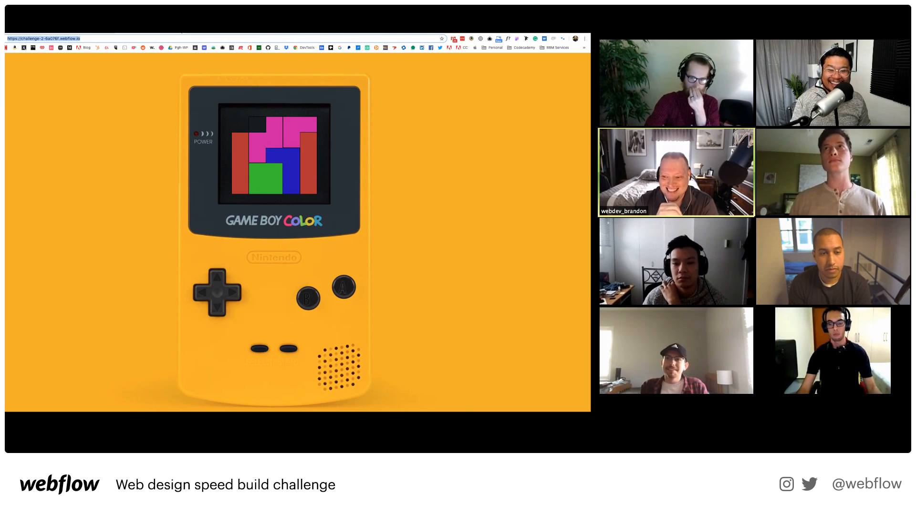
{"action": "left_click", "coordinate": [575, 29]}
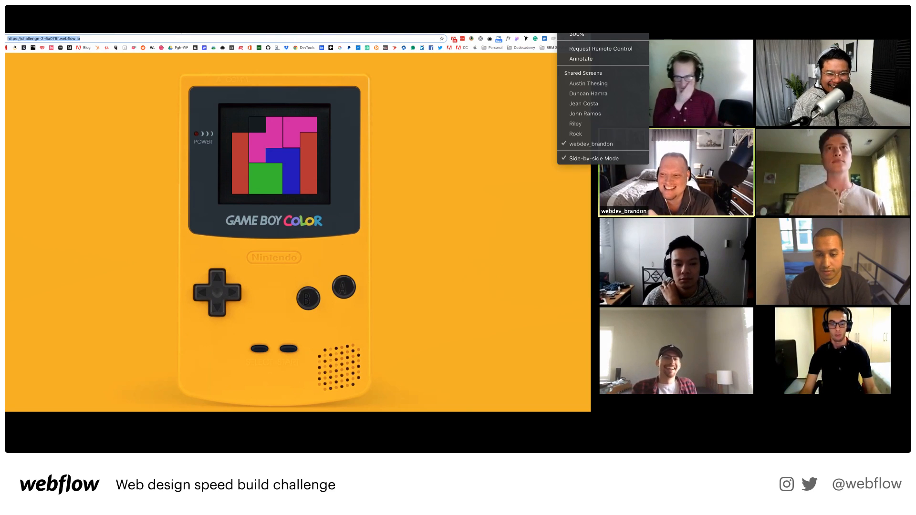
{"action": "left_click", "coordinate": [582, 135]}
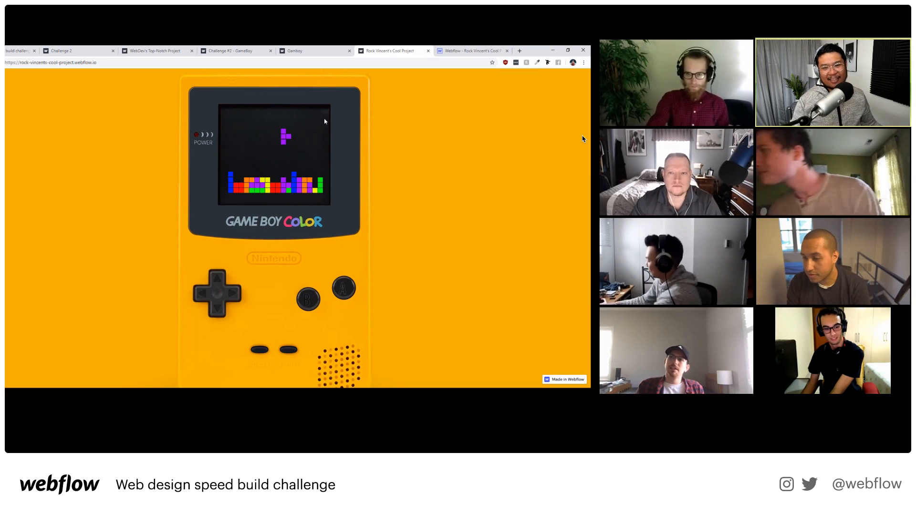
Switch to the participant whose browser shows the Webflow speed build livestream.
{"action": "left_click", "coordinate": [573, 12]}
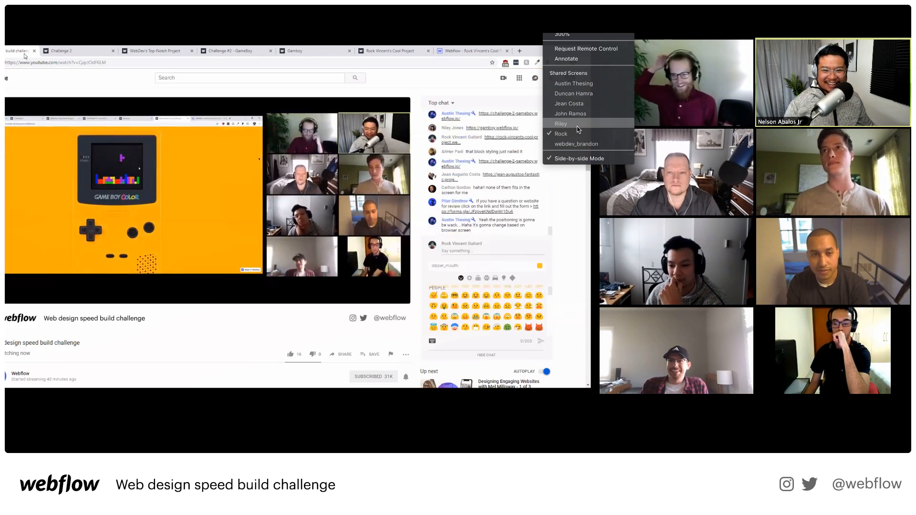
{"action": "left_click", "coordinate": [561, 124]}
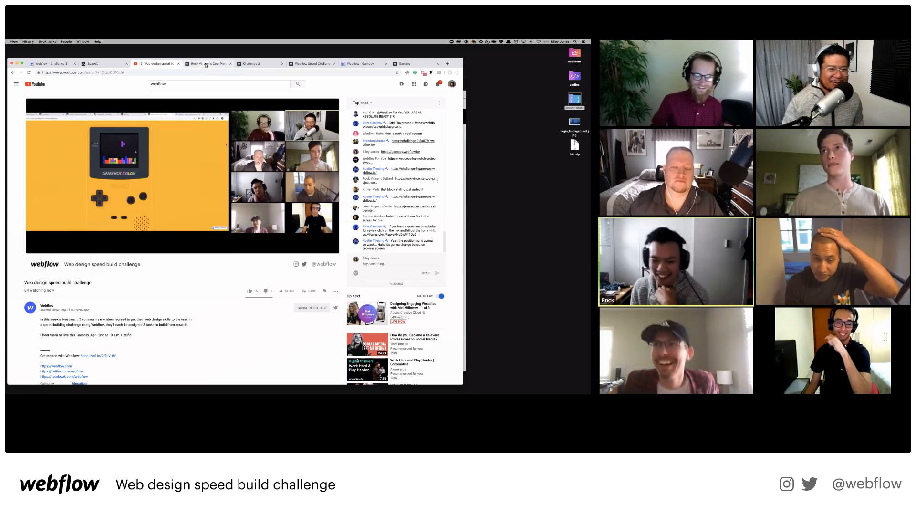
Open the gamboy.webflow.io tab, briefly flipping to the livestream tab and back.
{"action": "left_click", "coordinate": [297, 64]}
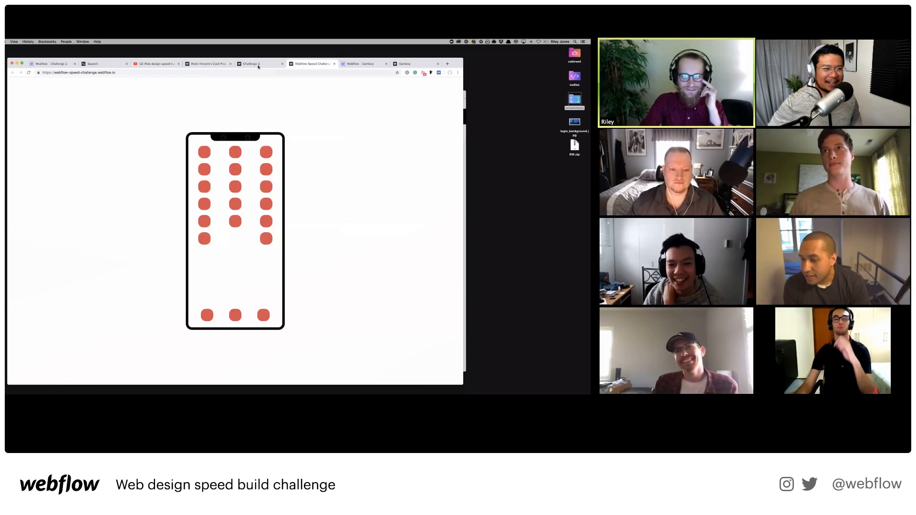
{"action": "left_click", "coordinate": [258, 64]}
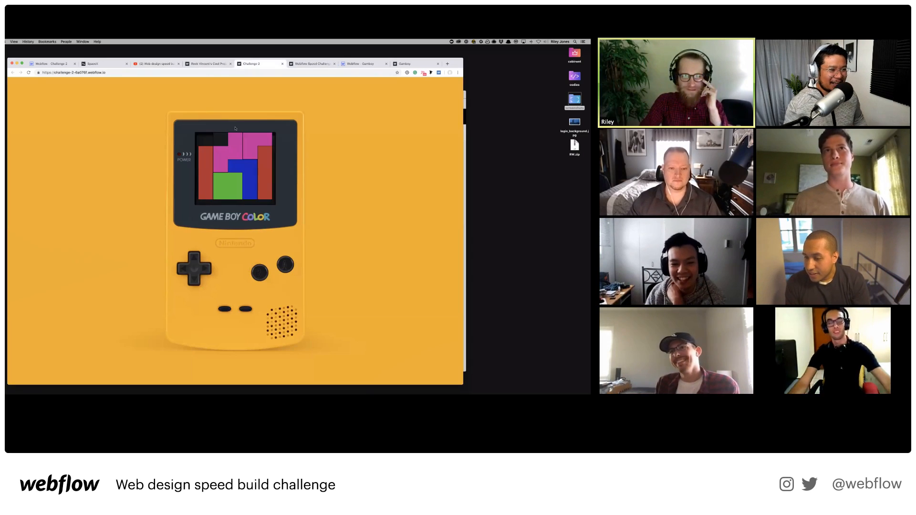
{"action": "left_click", "coordinate": [408, 63]}
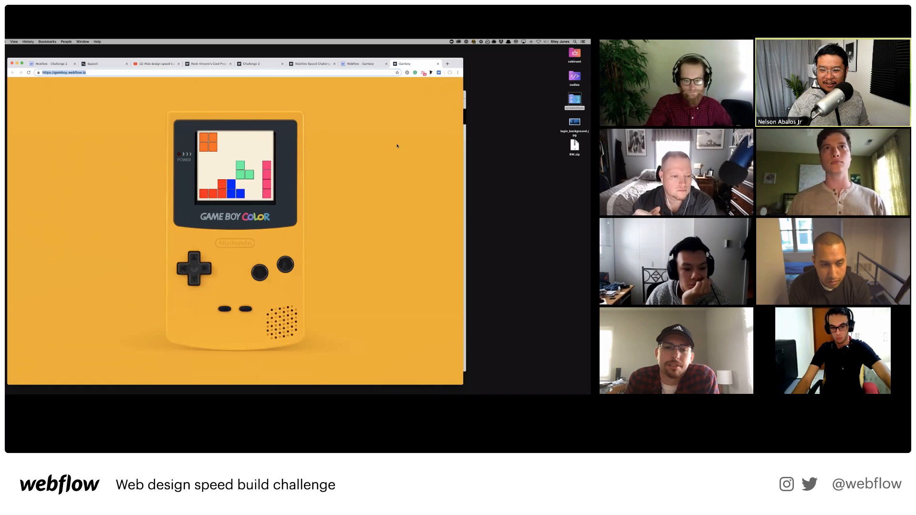
{"action": "left_click", "coordinate": [156, 63]}
{"action": "left_click", "coordinate": [410, 64]}
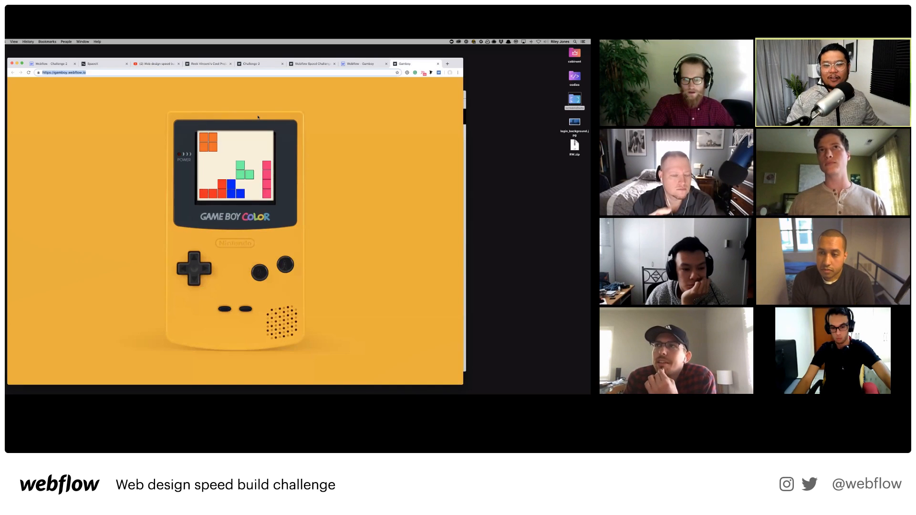
{"action": "left_click", "coordinate": [157, 64]}
{"action": "left_click", "coordinate": [418, 64]}
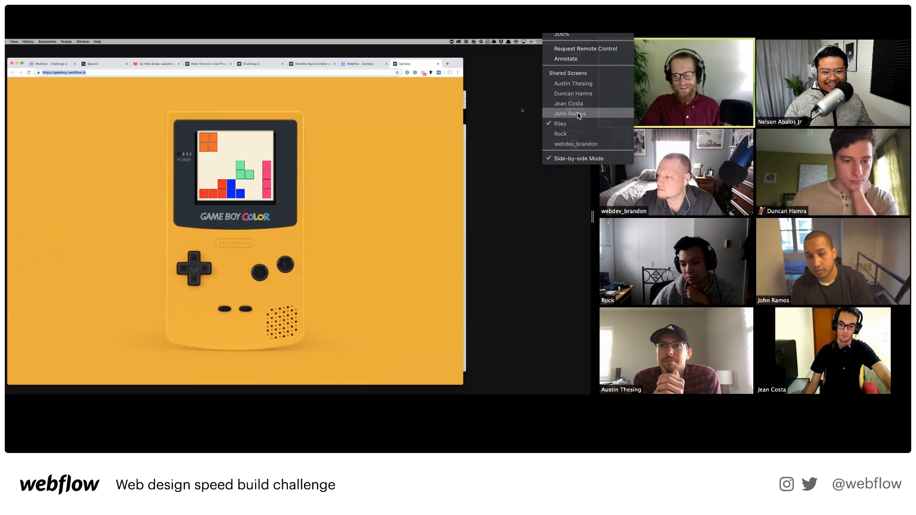
Switch participants and open the webdevs-top-notch-project.webflow.io tab.
{"action": "left_click", "coordinate": [570, 113]}
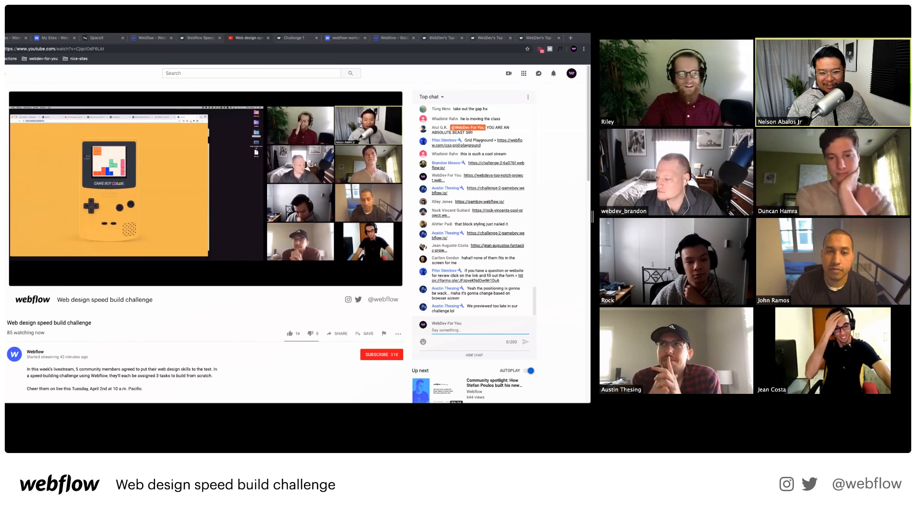
{"action": "left_click", "coordinate": [530, 39]}
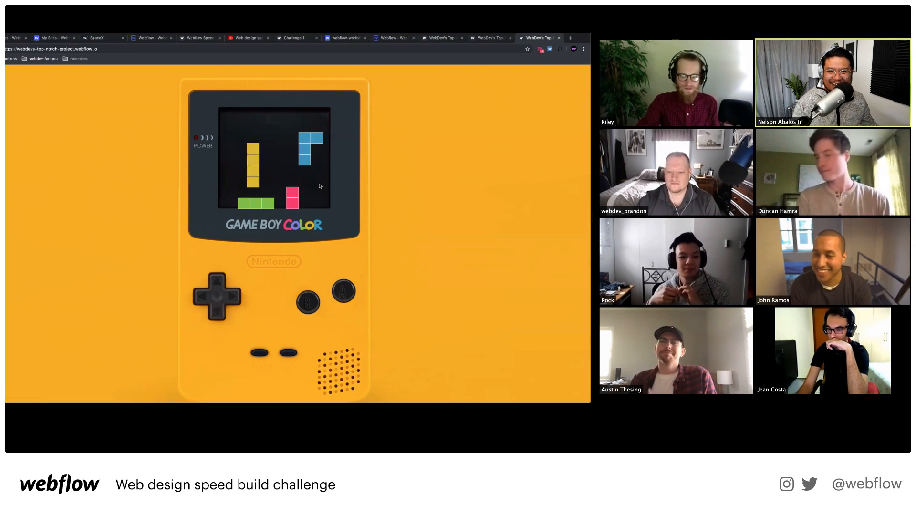
Switch Zoom's Shared Screens to the participant showing the pink, blue, green and orange block Game Boy.
{"action": "left_click", "coordinate": [577, 35]}
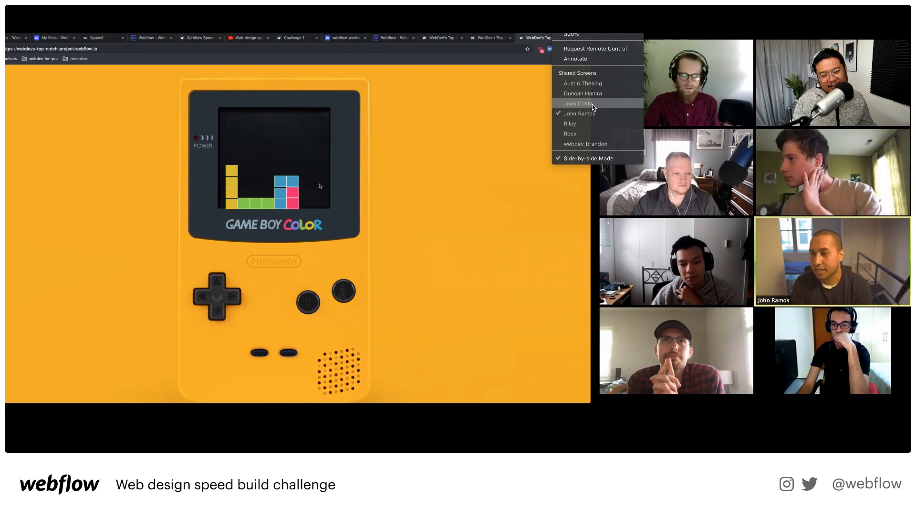
{"action": "left_click", "coordinate": [547, 106]}
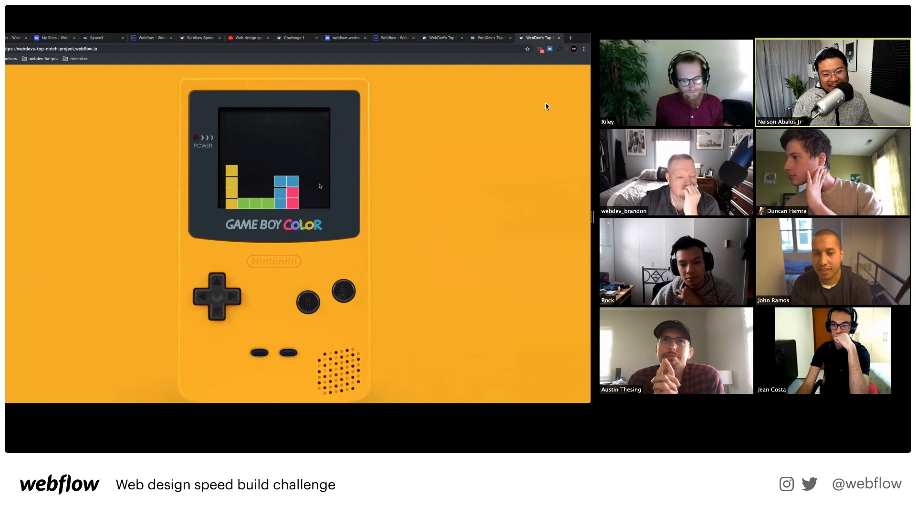
{"action": "right_click", "coordinate": [550, 90]}
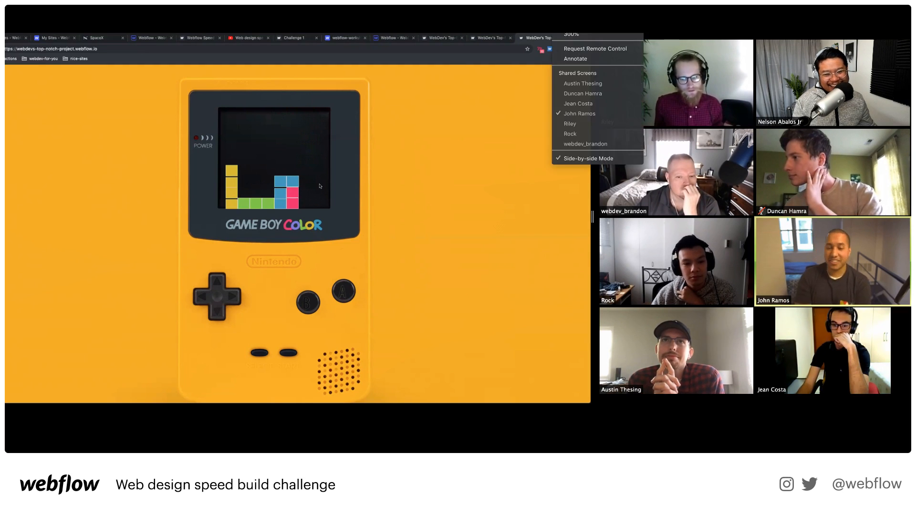
{"action": "left_click", "coordinate": [580, 102]}
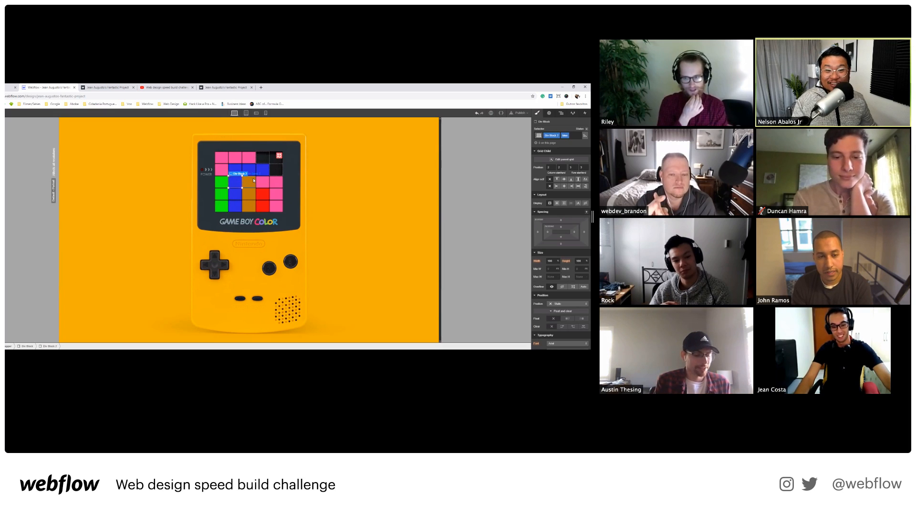
Switch to the next presenter's livestream-2 Game Boy page with a red, yellow, green and magenta pile.
{"action": "left_click", "coordinate": [578, 34]}
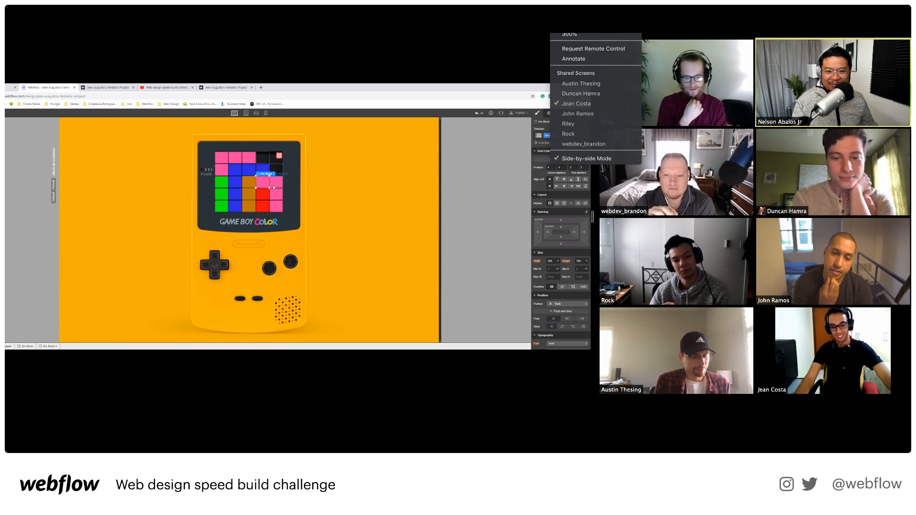
{"action": "left_click", "coordinate": [587, 95]}
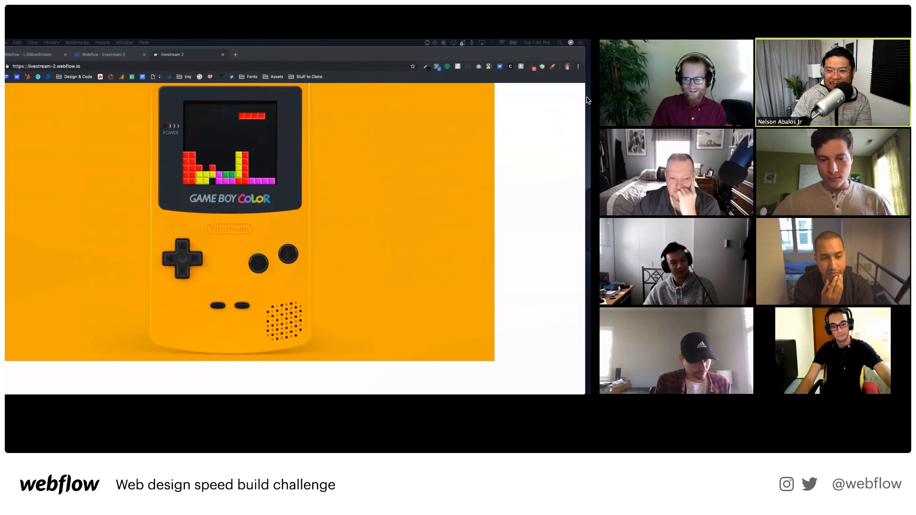
Open the livestream 2 project, select a Tetris square and inspect its right and left border settings.
{"action": "left_click", "coordinate": [101, 54]}
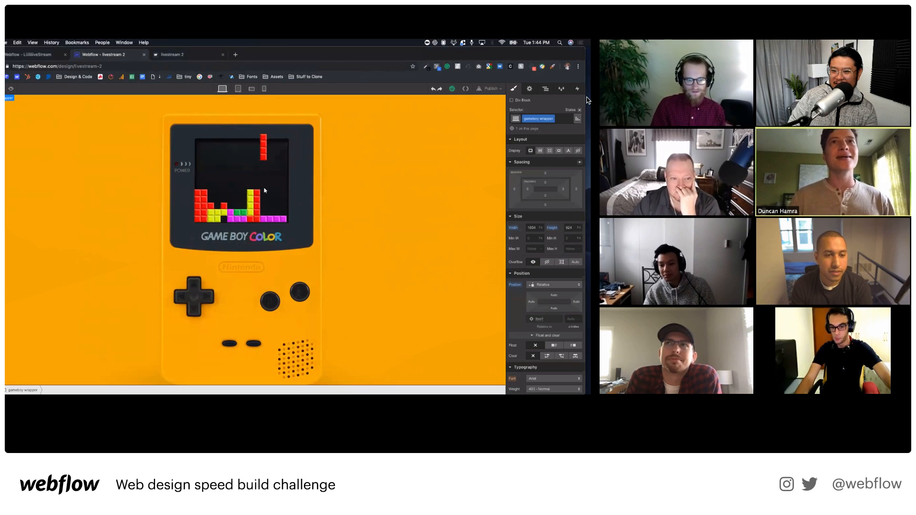
{"action": "left_click", "coordinate": [265, 191]}
{"action": "scroll", "coordinate": [545, 285], "scroll_direction": "down", "scroll_amount": 5}
{"action": "scroll", "coordinate": [545, 285], "scroll_direction": "down", "scroll_amount": 3}
{"action": "left_click", "coordinate": [530, 292]}
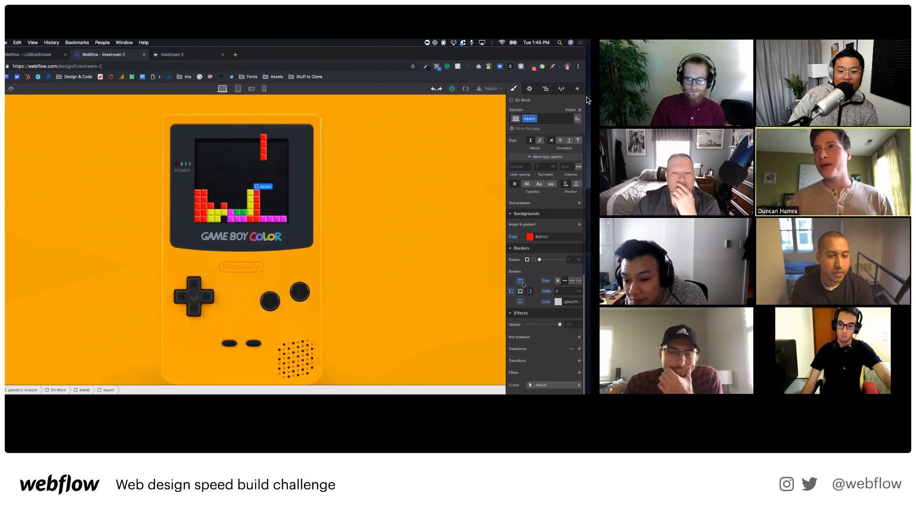
{"action": "left_click", "coordinate": [511, 291]}
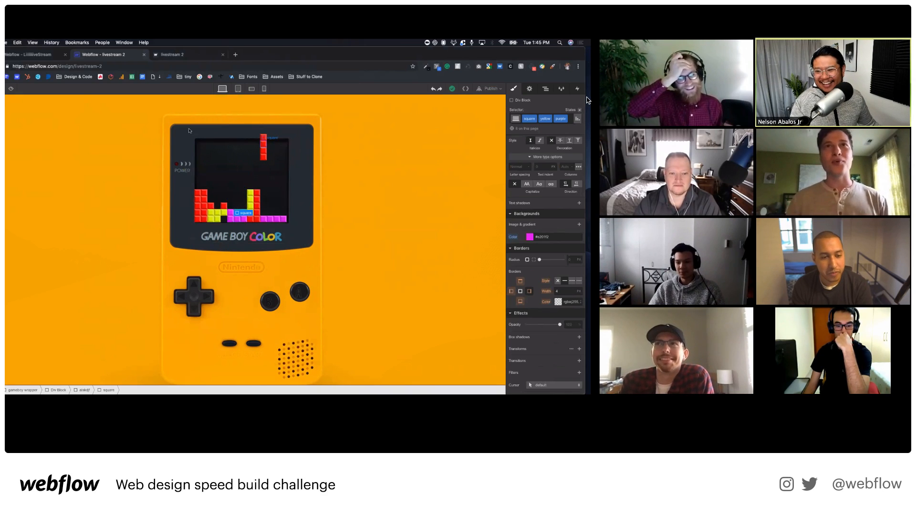
Toggle Preview on and off, then switch to another participant's shared screen.
{"action": "left_click", "coordinate": [11, 88]}
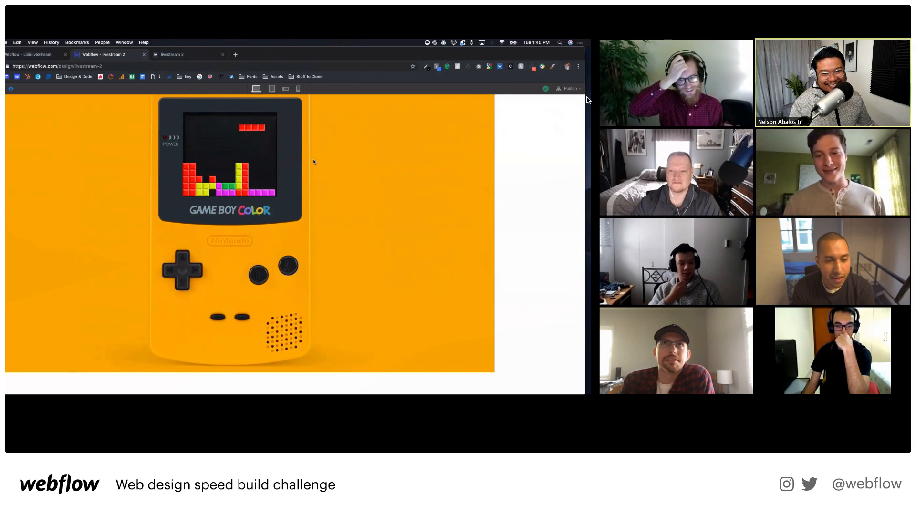
{"action": "key", "text": "super+shift+p"}
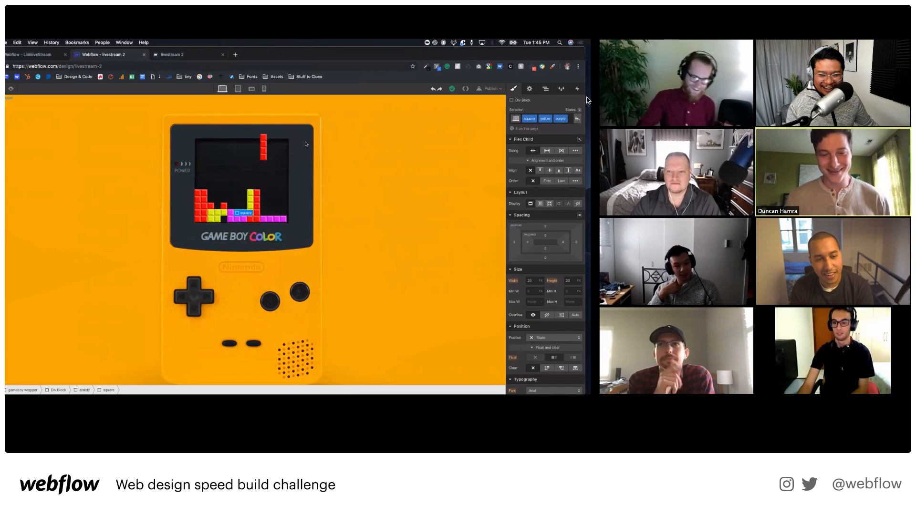
{"action": "left_click", "coordinate": [588, 34]}
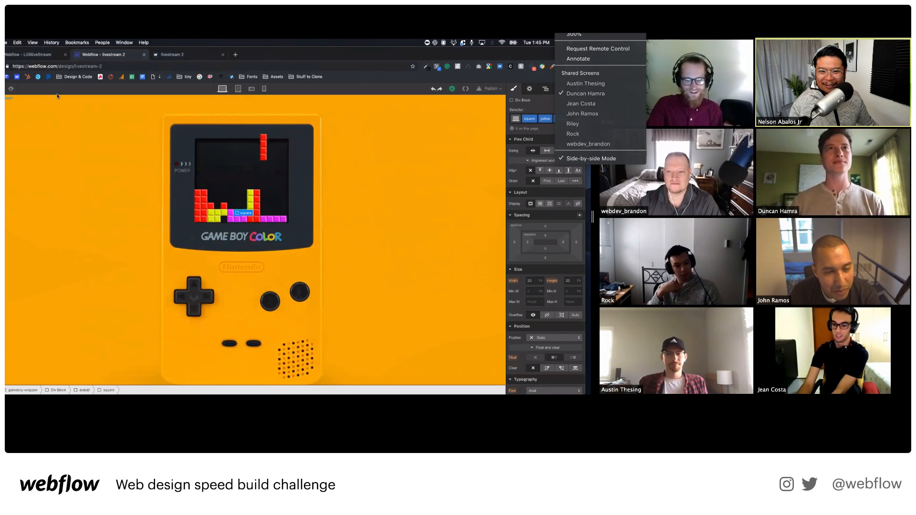
{"action": "left_click", "coordinate": [595, 83]}
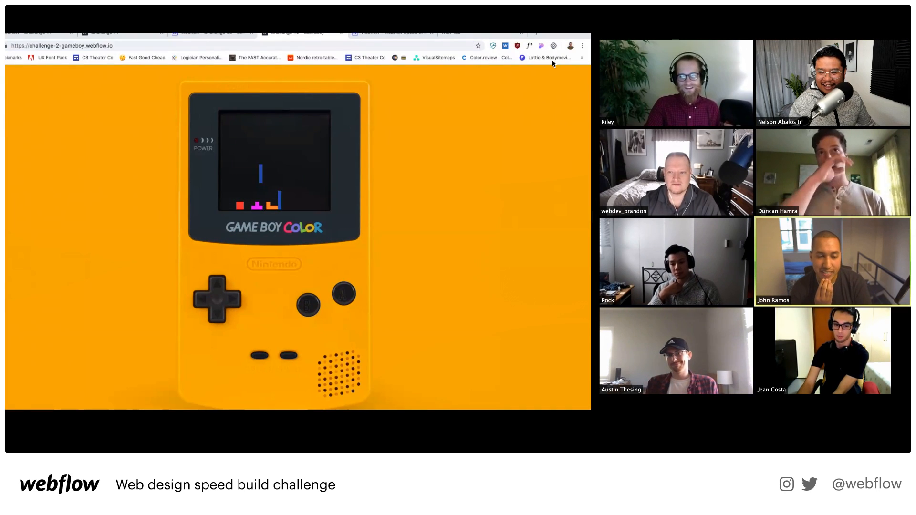
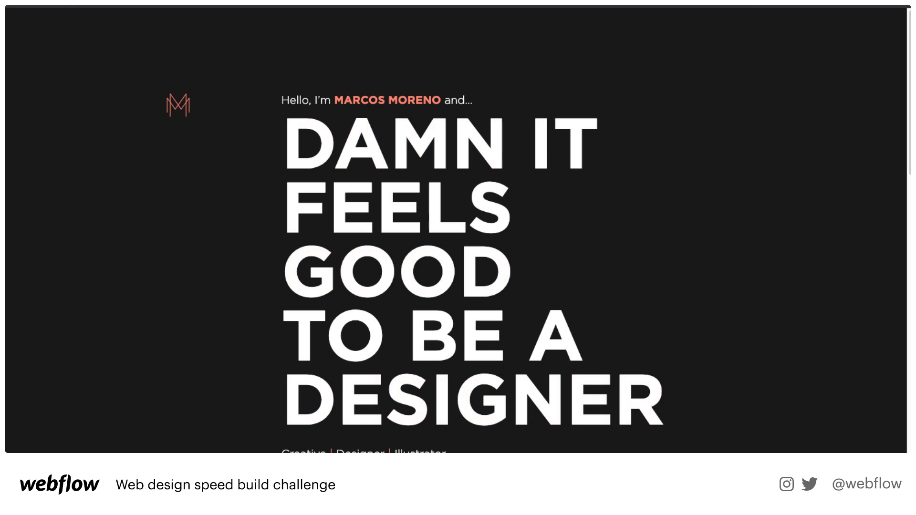
Scroll the speed-challenge page, select its empty Body, and start a new browser tab.
{"action": "scroll", "coordinate": [456, 229], "scroll_direction": "down", "scroll_amount": 5}
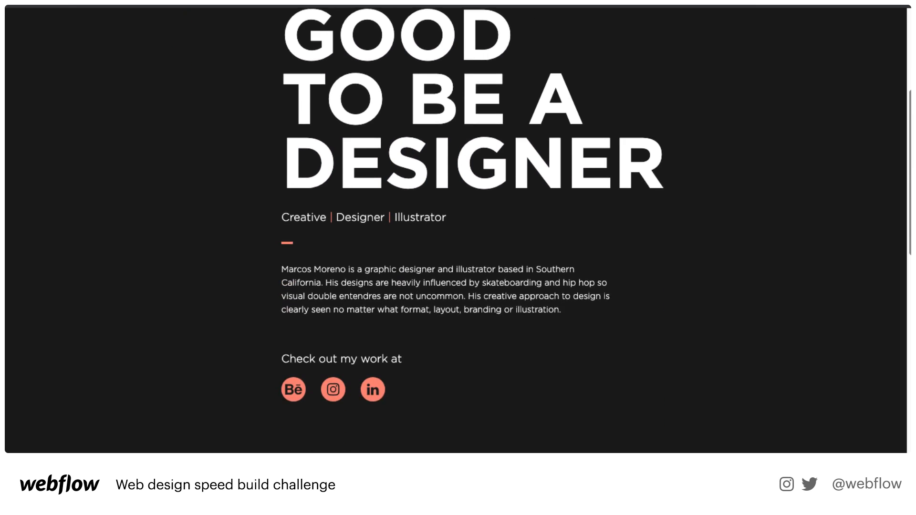
{"action": "scroll", "coordinate": [455, 229], "scroll_direction": "down", "scroll_amount": 10}
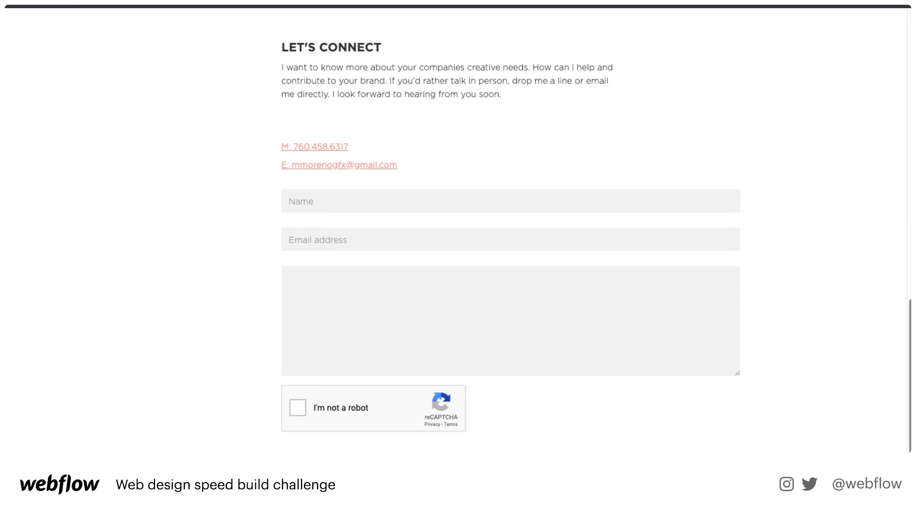
{"action": "scroll", "coordinate": [456, 229], "scroll_direction": "up", "scroll_amount": 1}
{"action": "scroll", "coordinate": [455, 229], "scroll_direction": "down", "scroll_amount": 2}
{"action": "scroll", "coordinate": [455, 229], "scroll_direction": "up", "scroll_amount": 2}
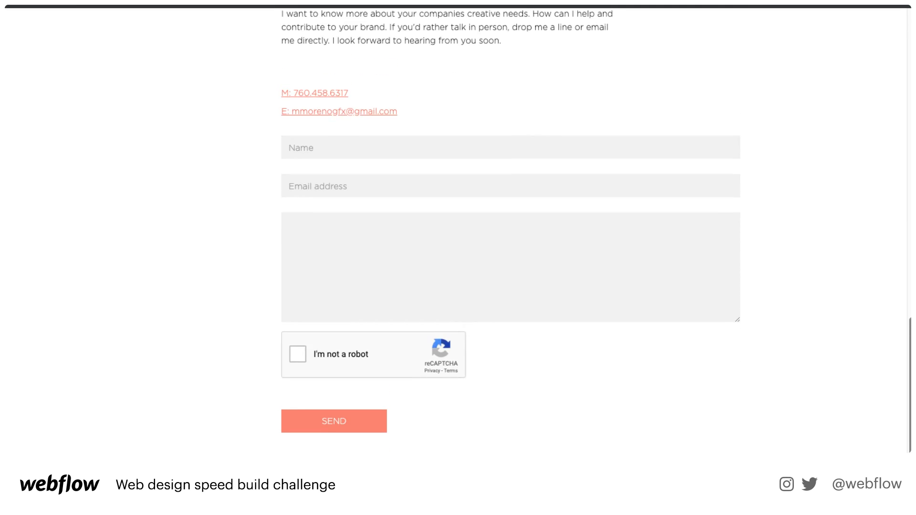
{"action": "scroll", "coordinate": [455, 229], "scroll_direction": "down", "scroll_amount": 1}
{"action": "scroll", "coordinate": [456, 229], "scroll_direction": "up", "scroll_amount": 9}
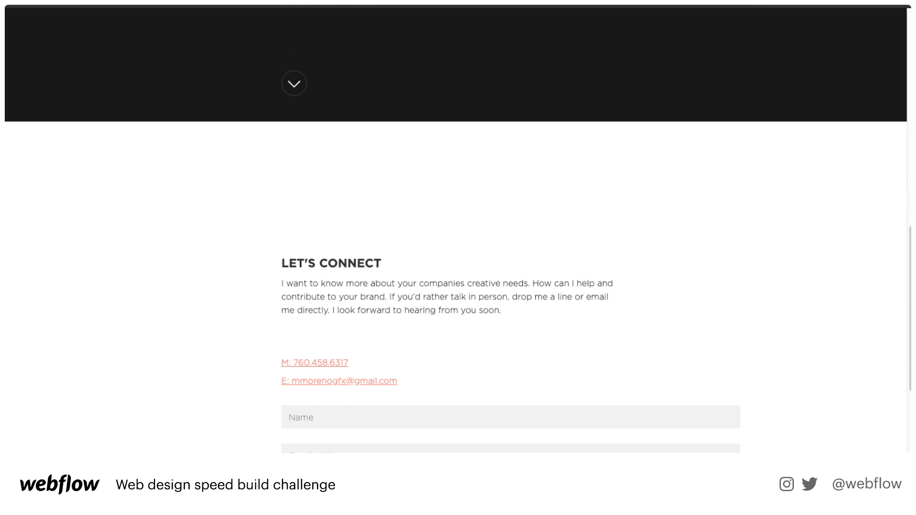
{"action": "scroll", "coordinate": [456, 229], "scroll_direction": "down", "scroll_amount": 10}
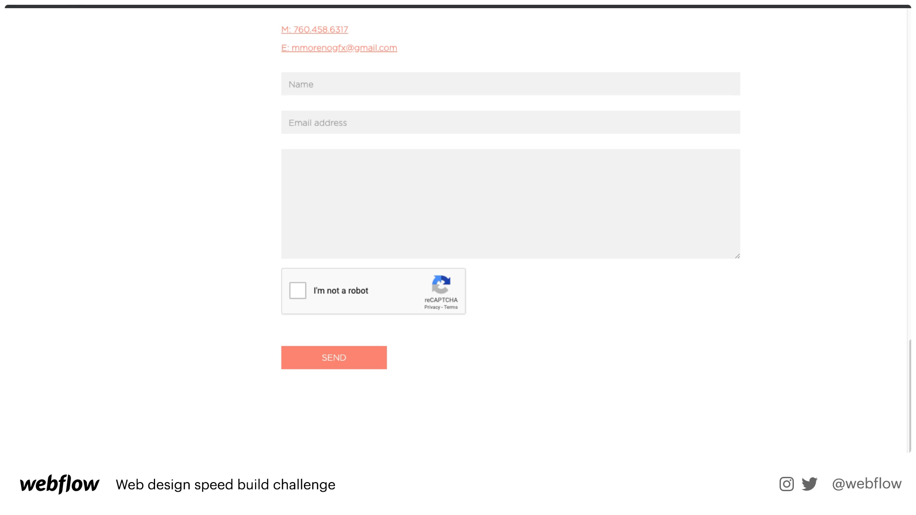
{"action": "scroll", "coordinate": [456, 229], "scroll_direction": "up", "scroll_amount": 4}
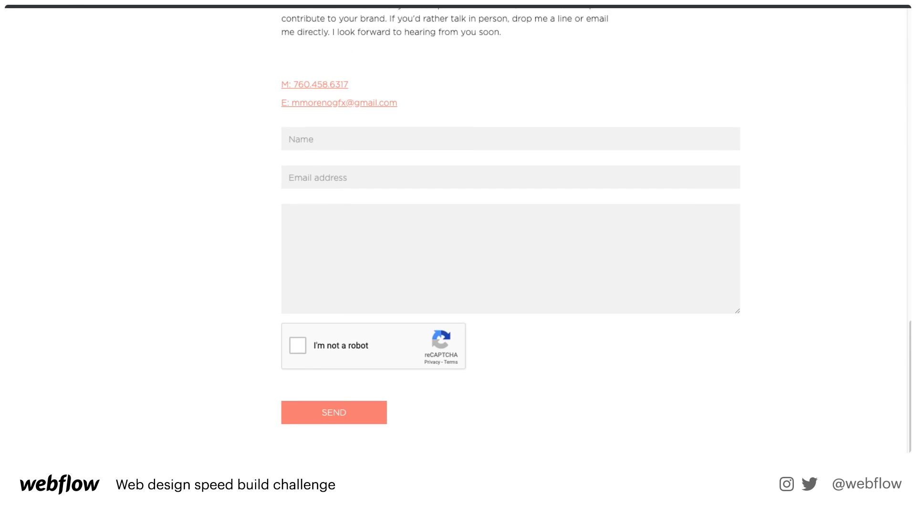
{"action": "scroll", "coordinate": [456, 229], "scroll_direction": "up", "scroll_amount": 20}
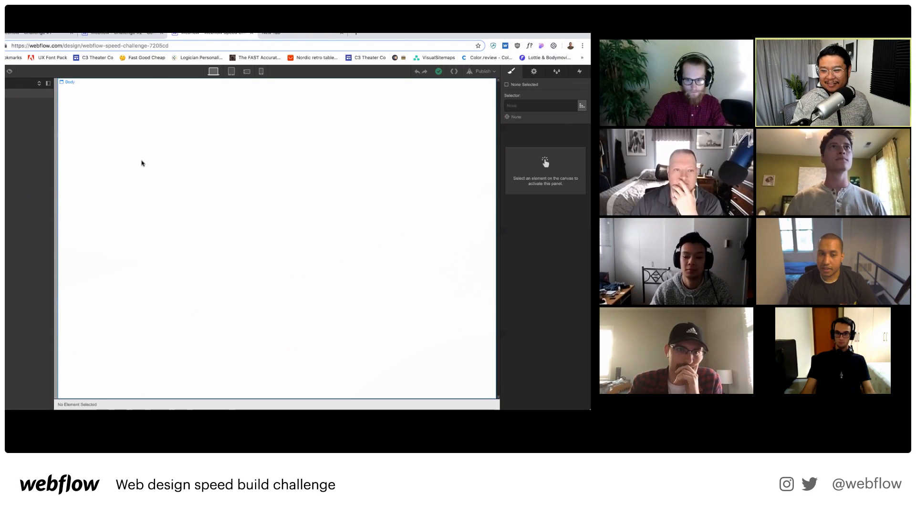
{"action": "left_click", "coordinate": [142, 163]}
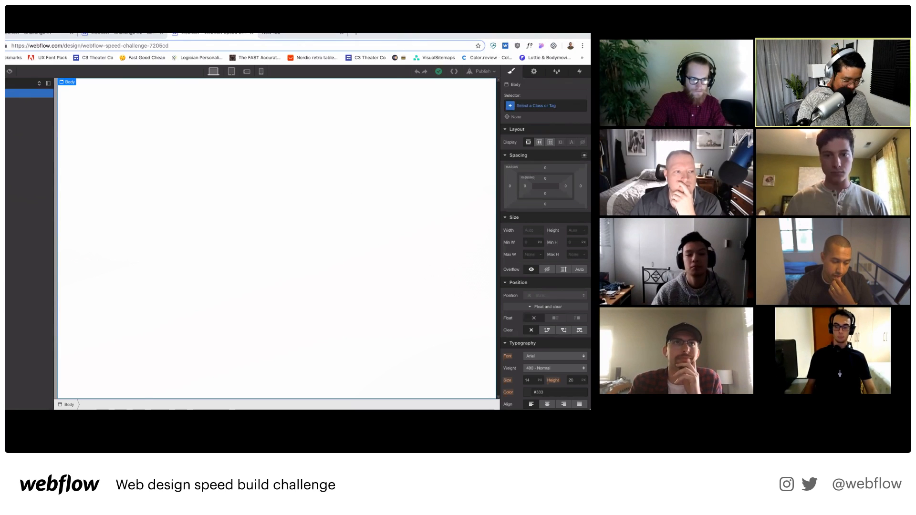
{"action": "left_click", "coordinate": [289, 35]}
Load spacex.com in the new tab and compare it with the Webflow project.
{"action": "type", "text": "spacex.com"}
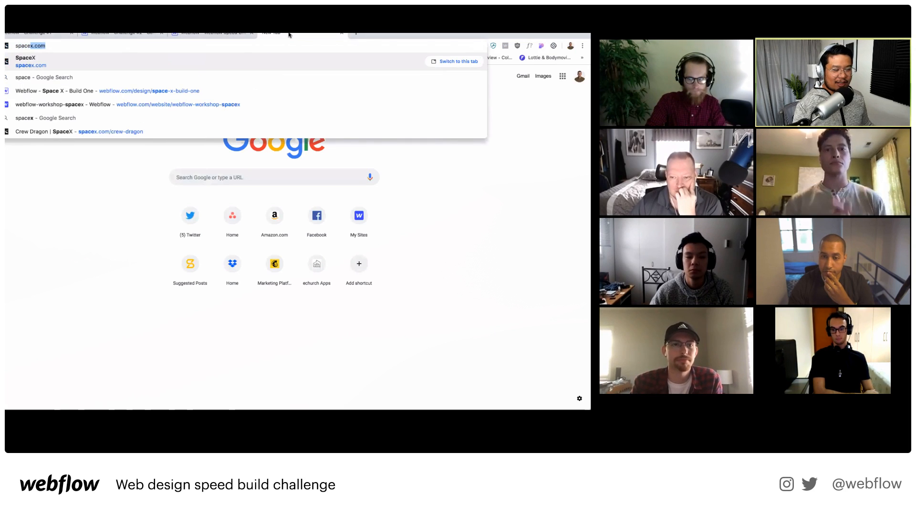
{"action": "key", "text": "Return"}
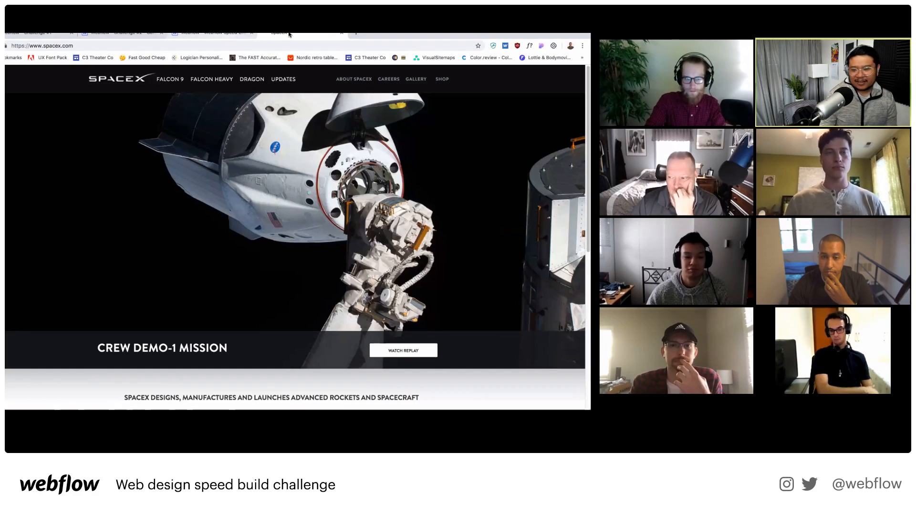
{"action": "left_click", "coordinate": [229, 34]}
{"action": "left_click", "coordinate": [284, 34]}
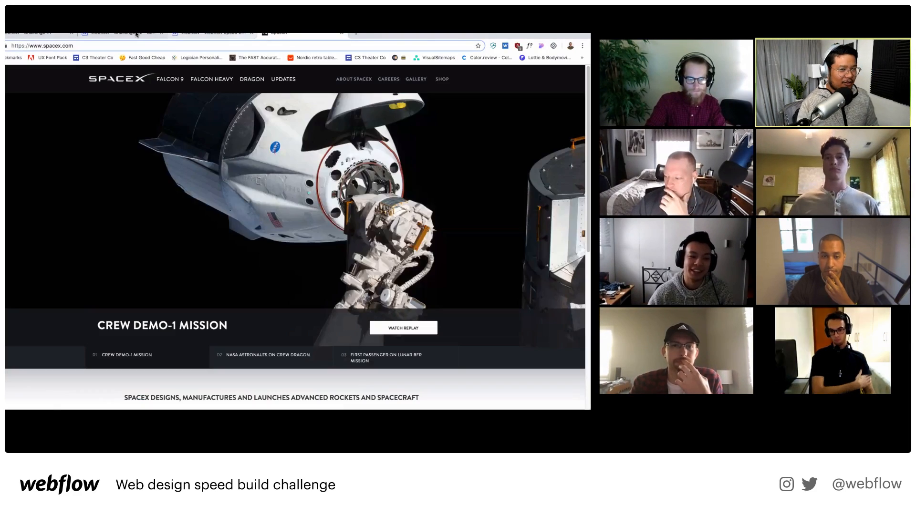
{"action": "left_click", "coordinate": [214, 34]}
Close the old Challenge #1 and Challenge #2 tabs.
{"action": "left_click", "coordinate": [167, 34]}
{"action": "left_click", "coordinate": [162, 34]}
{"action": "left_click", "coordinate": [71, 34]}
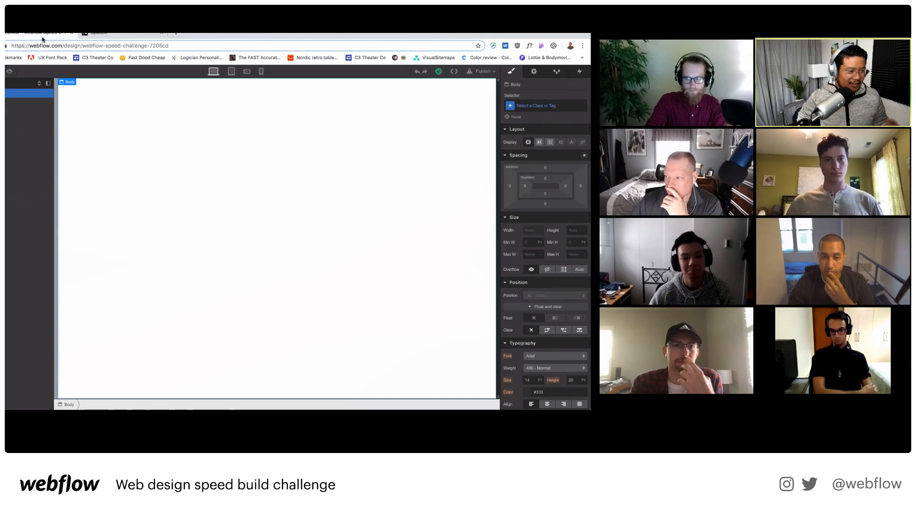
{"action": "left_click", "coordinate": [105, 33]}
{"action": "left_click", "coordinate": [47, 35]}
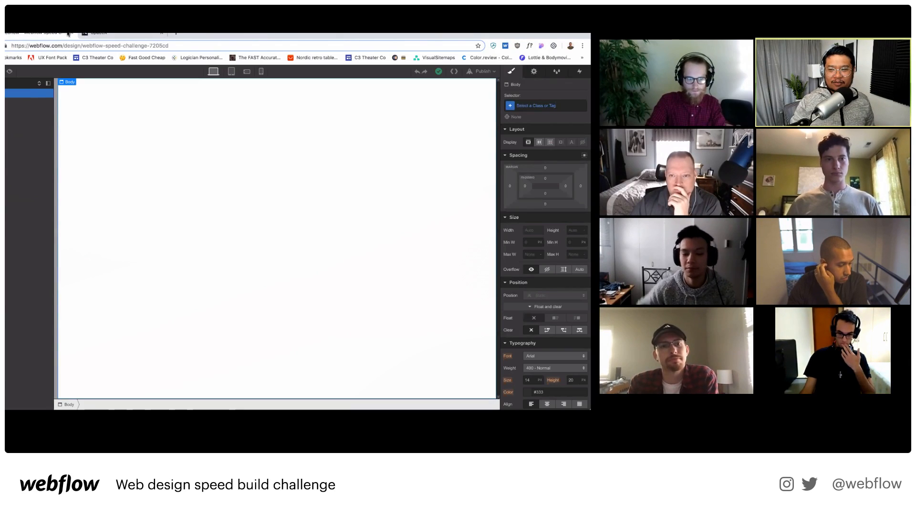
Review the SpaceX homepage, then return to the empty Webflow project.
{"action": "left_click", "coordinate": [85, 34]}
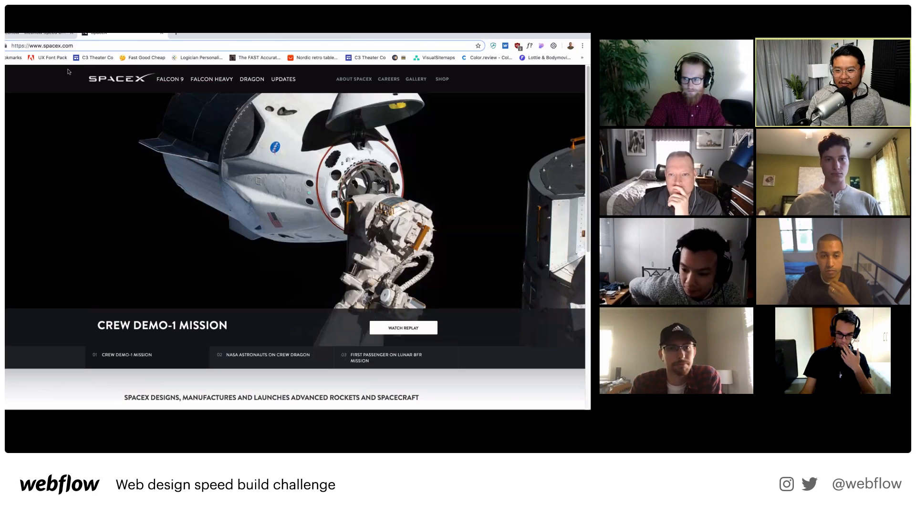
{"action": "scroll", "coordinate": [125, 230], "scroll_direction": "down", "scroll_amount": 6}
{"action": "scroll", "coordinate": [139, 158], "scroll_direction": "up", "scroll_amount": 4}
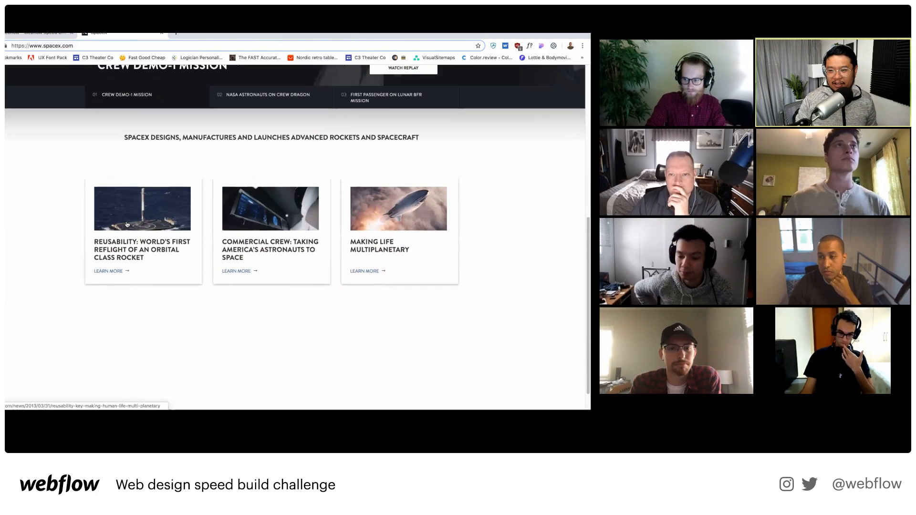
{"action": "scroll", "coordinate": [139, 158], "scroll_direction": "up", "scroll_amount": 3}
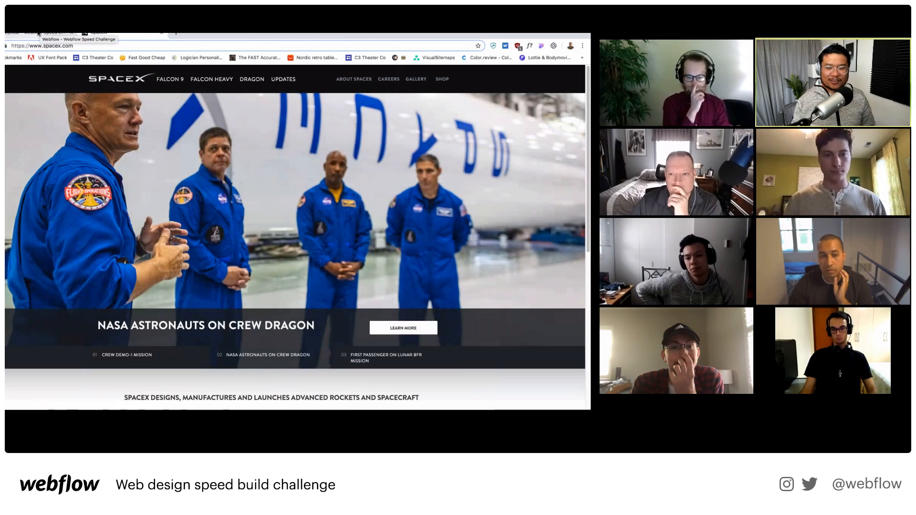
{"action": "left_click", "coordinate": [38, 33]}
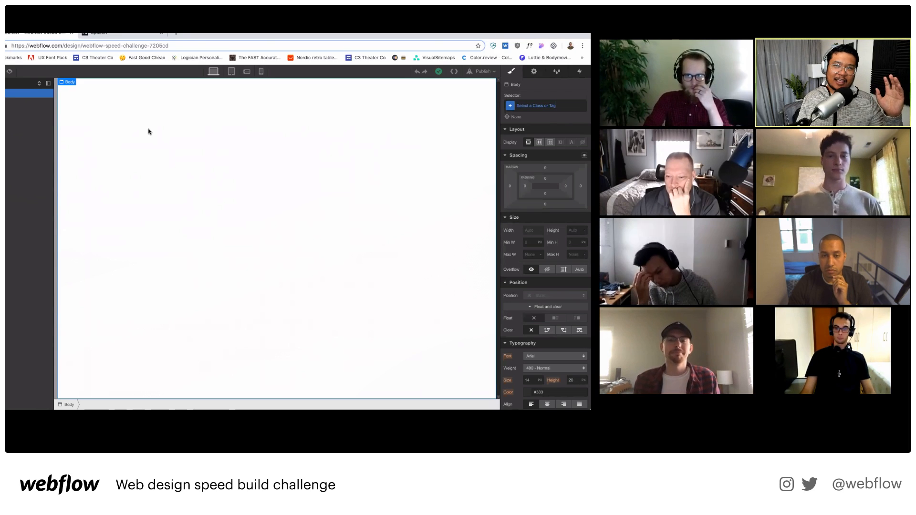
Copy the rocket image from SpaceX's first article card and return to Webflow.
{"action": "left_click", "coordinate": [130, 35]}
{"action": "scroll", "coordinate": [144, 289], "scroll_direction": "down", "scroll_amount": 2}
{"action": "scroll", "coordinate": [144, 290], "scroll_direction": "down", "scroll_amount": 3}
{"action": "right_click", "coordinate": [166, 195]}
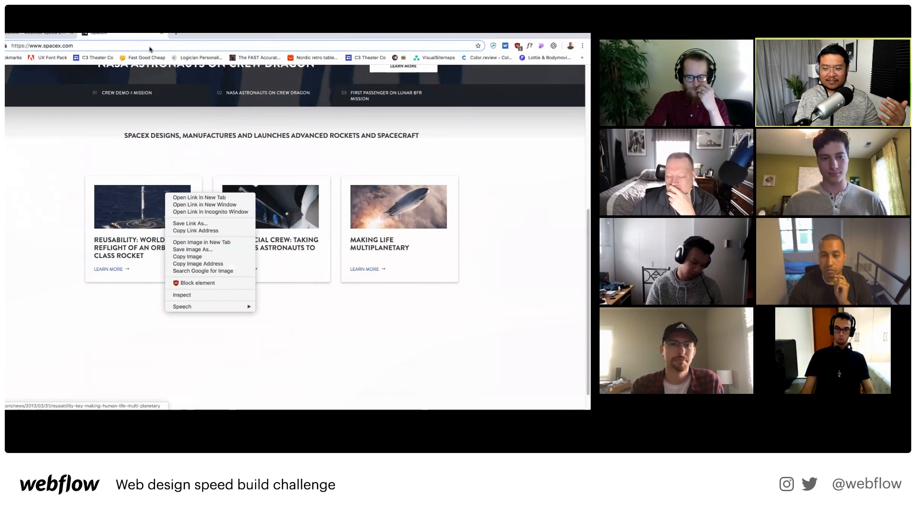
{"action": "left_click", "coordinate": [214, 258]}
{"action": "left_click", "coordinate": [35, 34]}
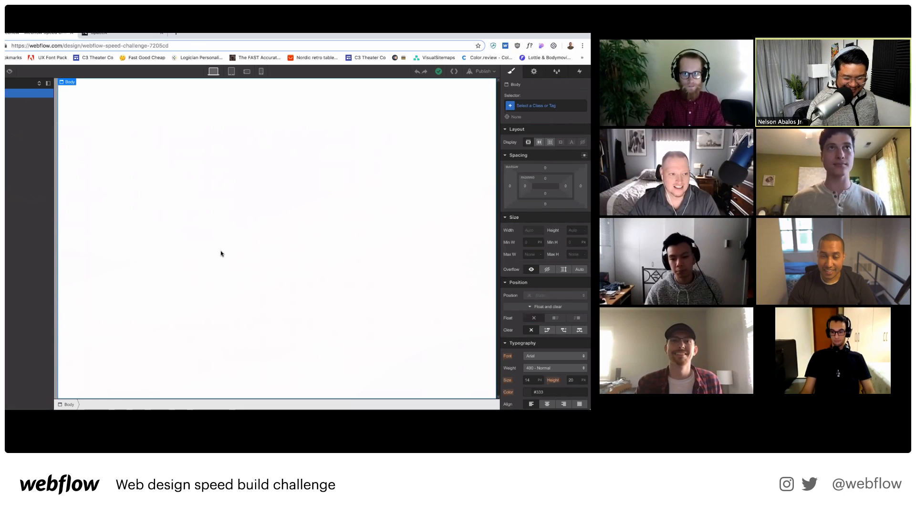
Insert a Navbar and a Tabs element through Quick Find.
{"action": "key", "text": "super+e"}
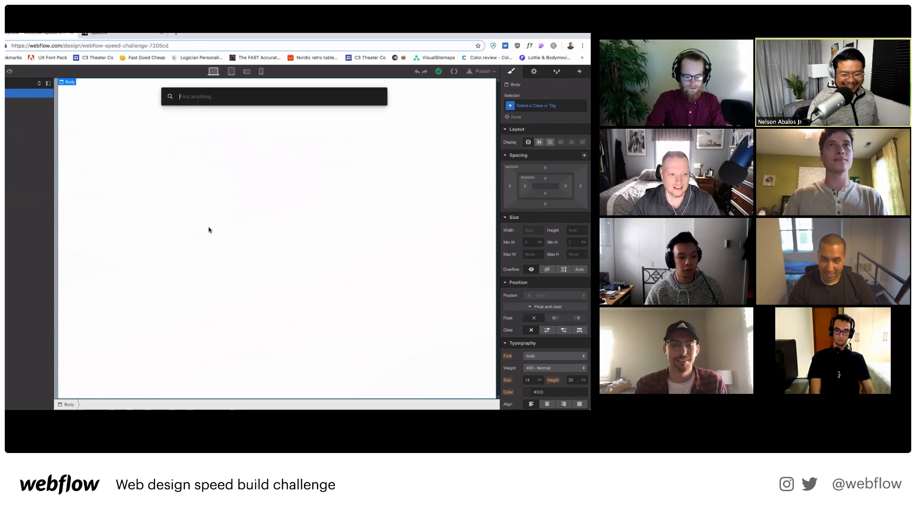
{"action": "type", "text": "nav"}
{"action": "key", "text": "Return"}
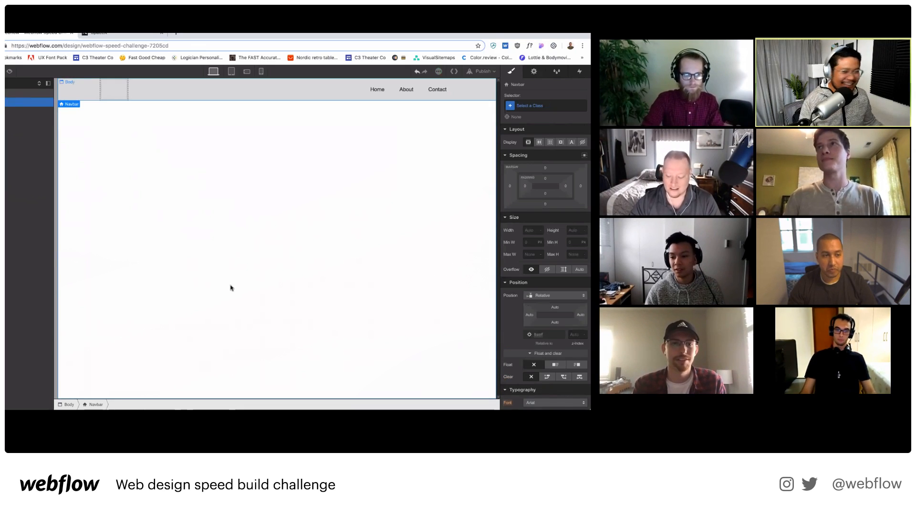
{"action": "key", "text": "a"}
{"action": "key", "text": "z"}
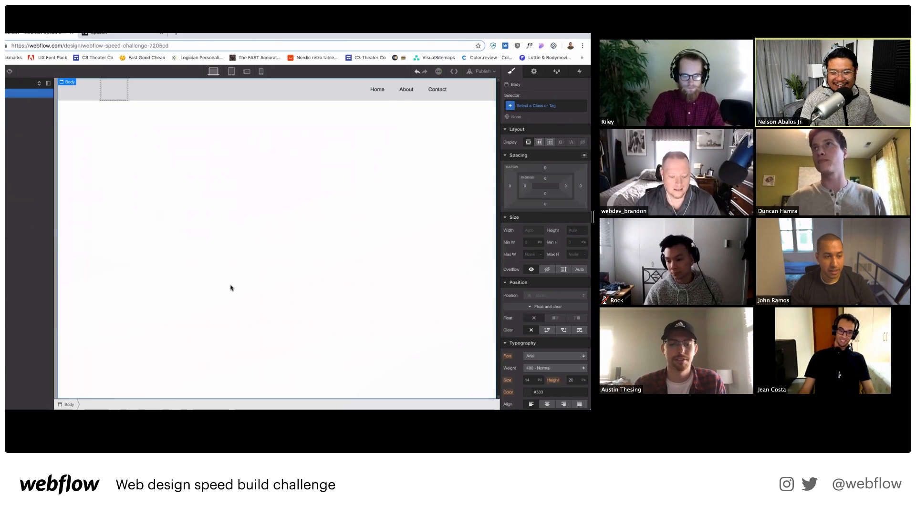
{"action": "key", "text": "super+e"}
{"action": "type", "text": "tab"}
{"action": "key", "text": "Return"}
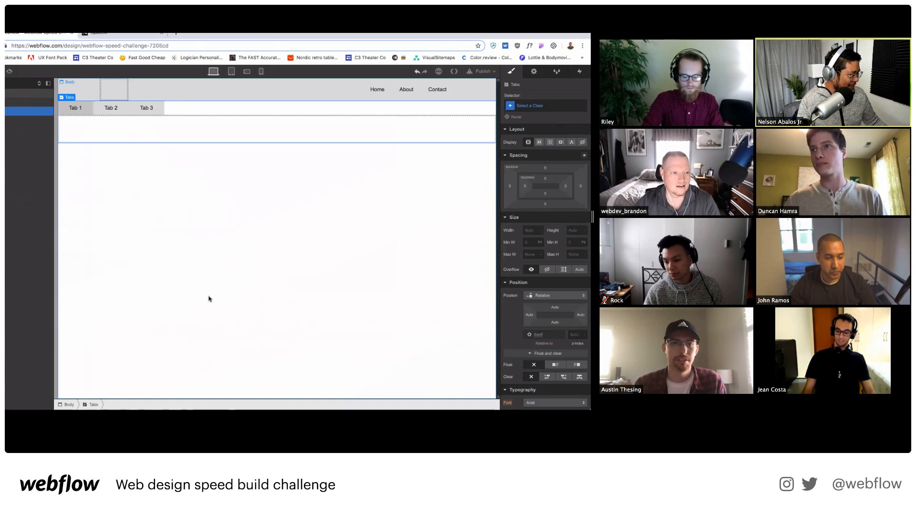
Add Sections below the tabs, deleting the extra fourth Section.
{"action": "key", "text": "a"}
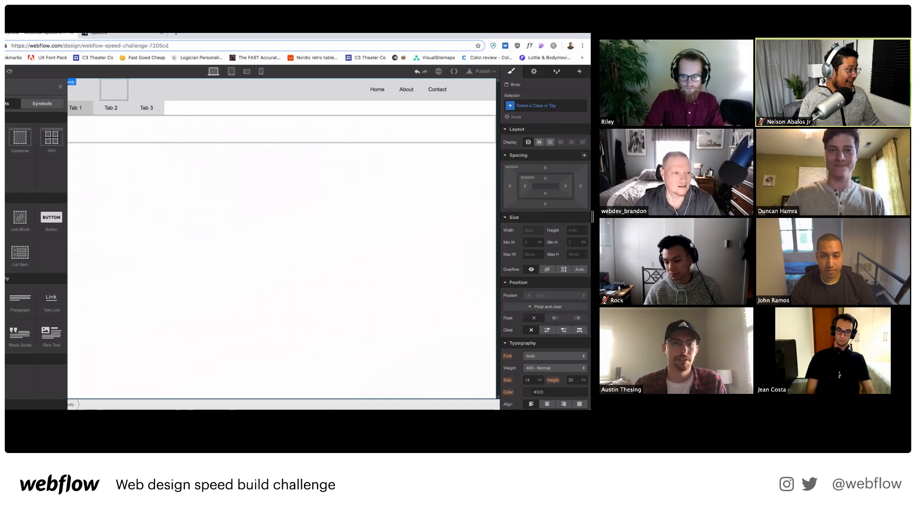
{"action": "left_click", "coordinate": [5, 138]}
{"action": "left_click", "coordinate": [193, 255]}
{"action": "key", "text": "a"}
{"action": "left_click", "coordinate": [6, 137]}
{"action": "left_click", "coordinate": [192, 256]}
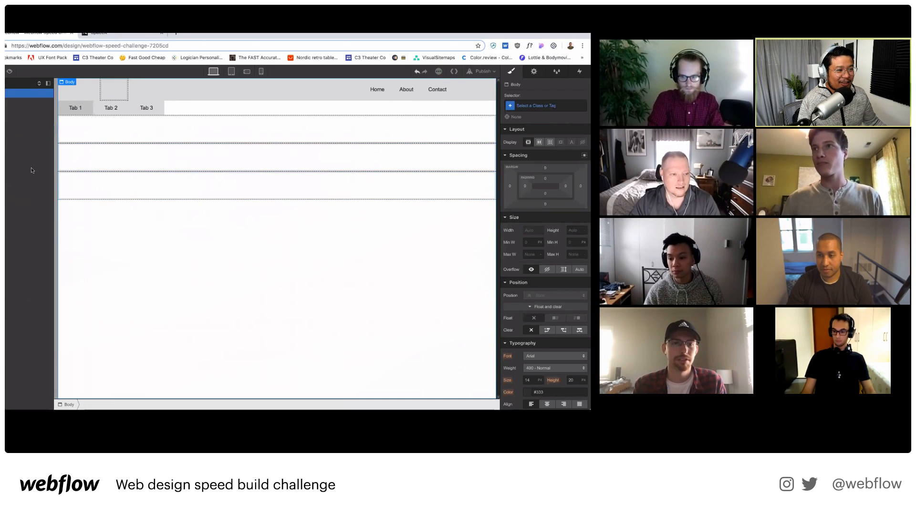
{"action": "key", "text": "a"}
{"action": "left_click", "coordinate": [6, 137]}
{"action": "left_click", "coordinate": [253, 319]}
{"action": "left_click", "coordinate": [144, 162]}
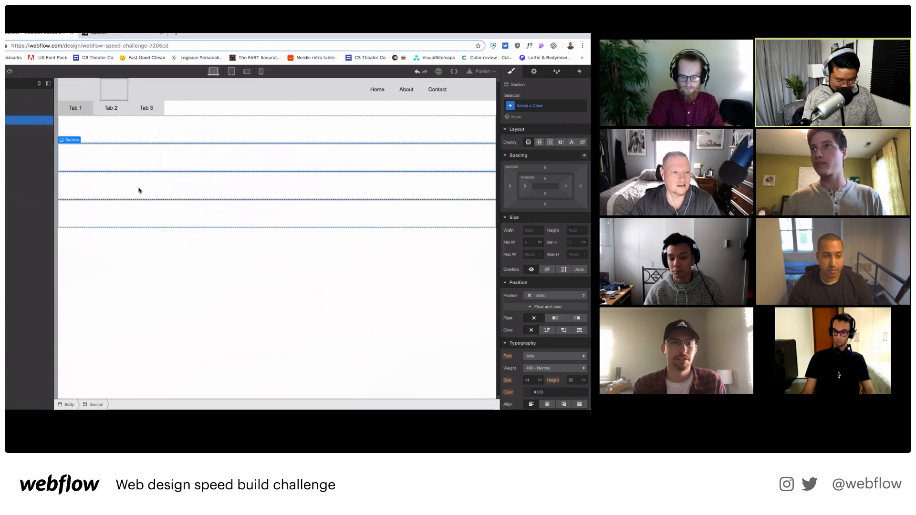
{"action": "left_click", "coordinate": [143, 188]}
{"action": "left_click", "coordinate": [154, 212]}
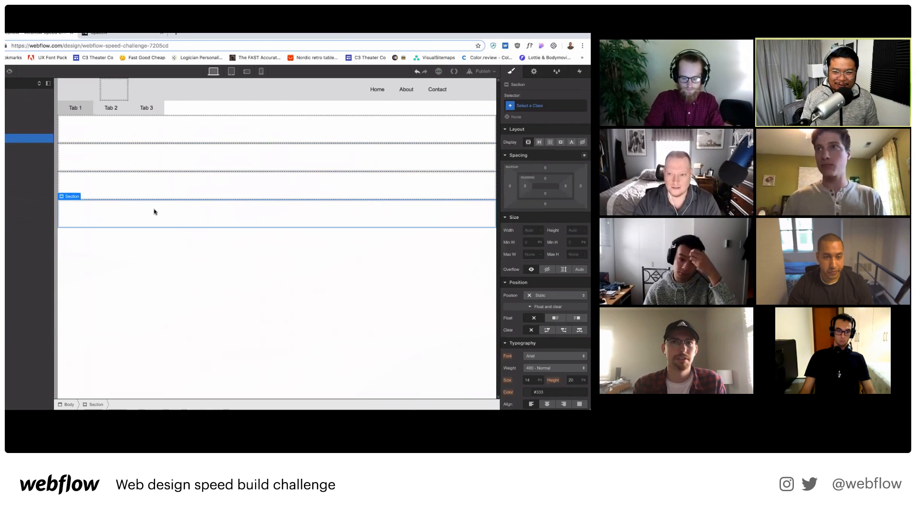
{"action": "key", "text": "Delete"}
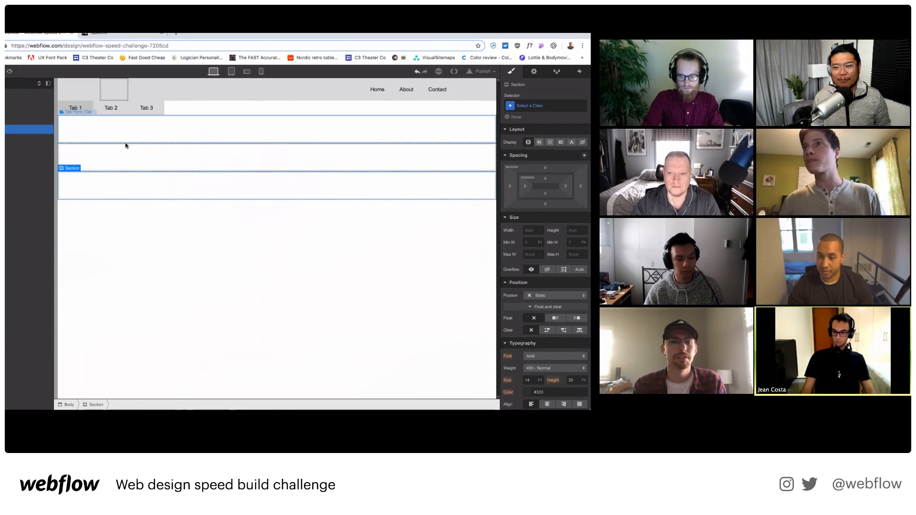
Move Tabs Content above the Tab 1-3 bar and open Project Settings.
{"action": "left_click", "coordinate": [126, 145]}
{"action": "left_click", "coordinate": [194, 113]}
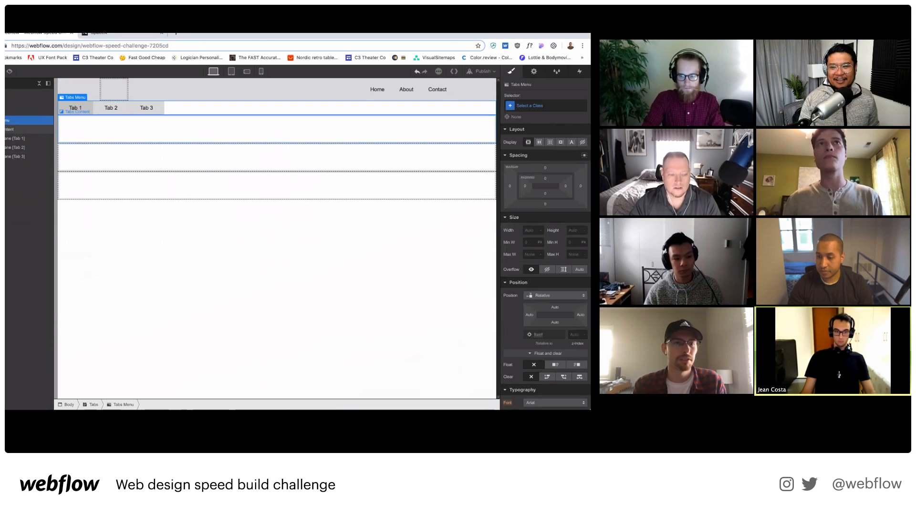
{"action": "left_click_drag", "start_coordinate": [194, 112], "coordinate": [114, 97]}
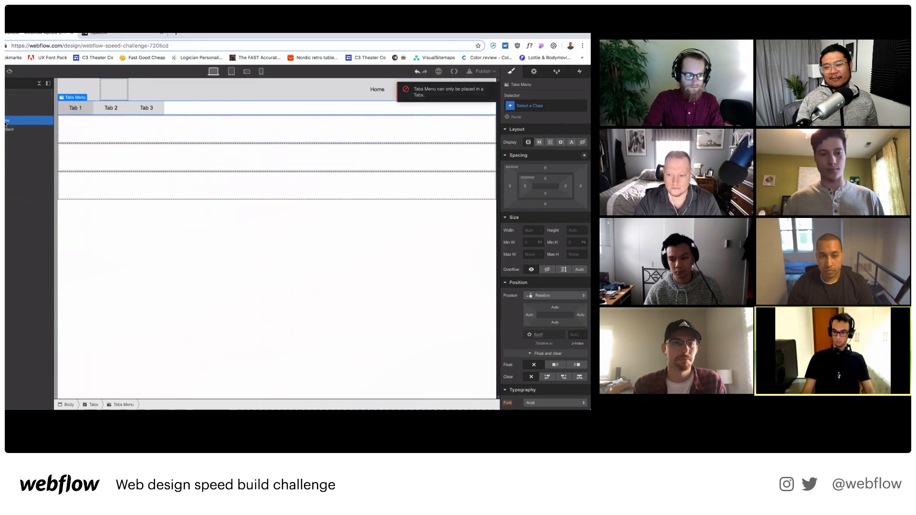
{"action": "left_click_drag", "start_coordinate": [9, 129], "coordinate": [10, 118]}
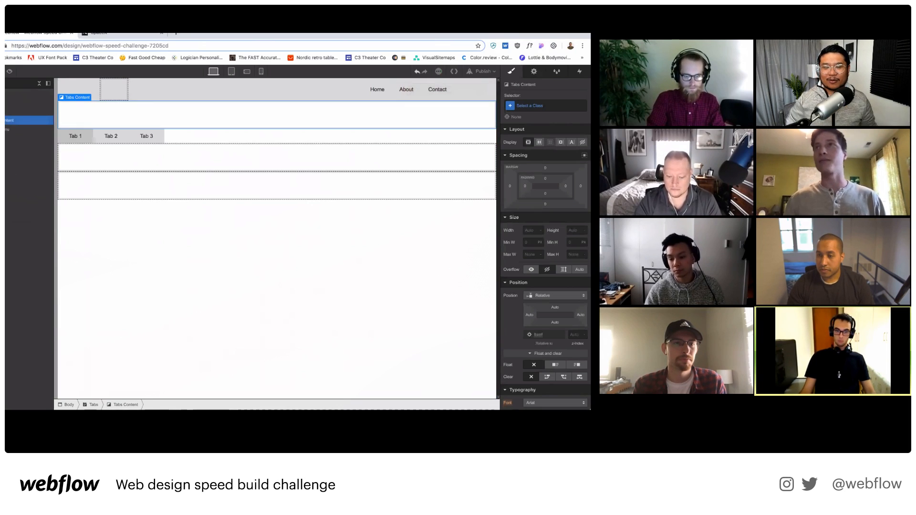
{"action": "left_click", "coordinate": [6, 72]}
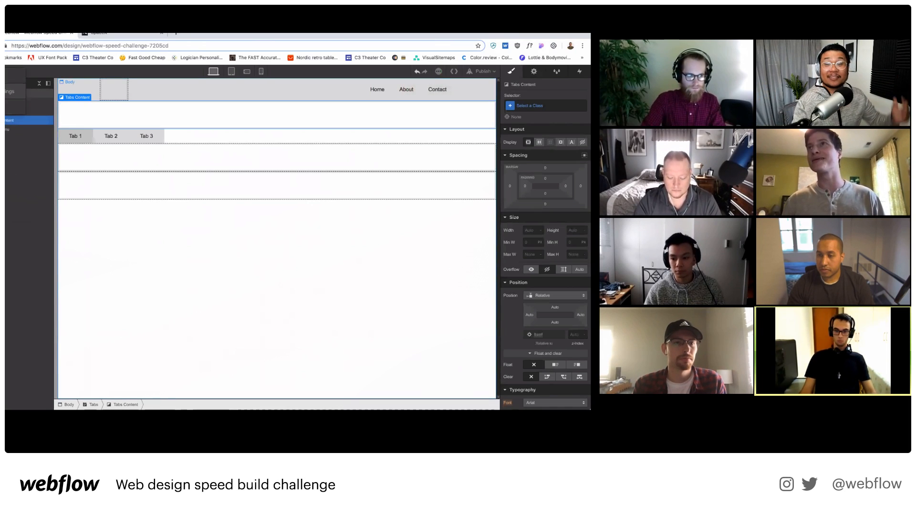
{"action": "left_click", "coordinate": [9, 91]}
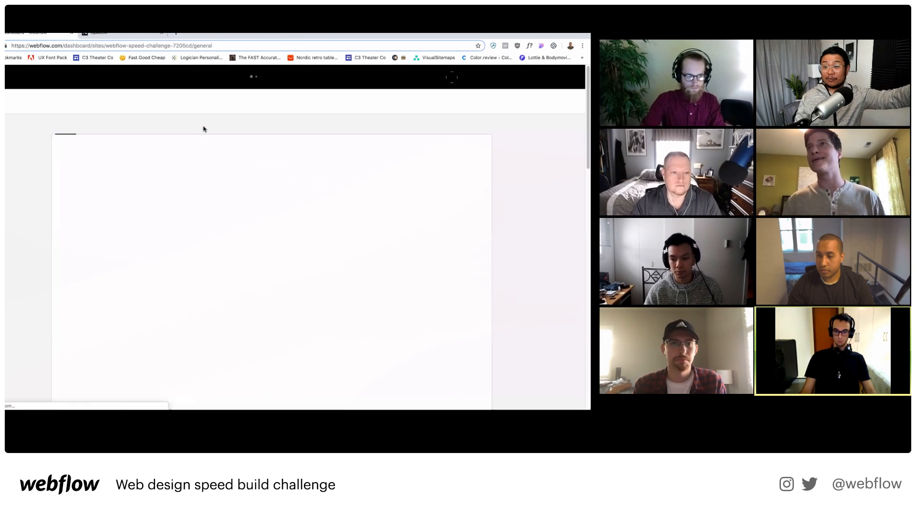
Set the Adobe Fonts web project to Space X Build, save, and return to Designer.
{"action": "left_click", "coordinate": [220, 126]}
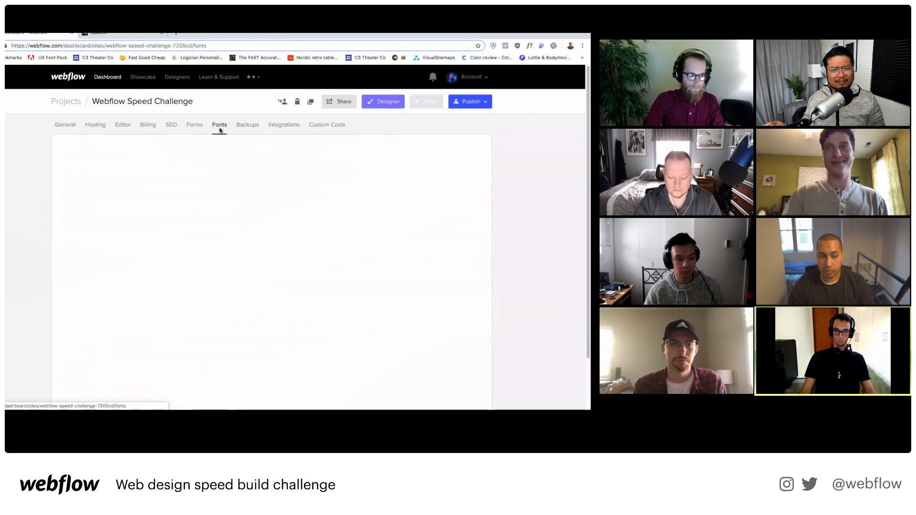
{"action": "scroll", "coordinate": [219, 129], "scroll_direction": "down", "scroll_amount": 10}
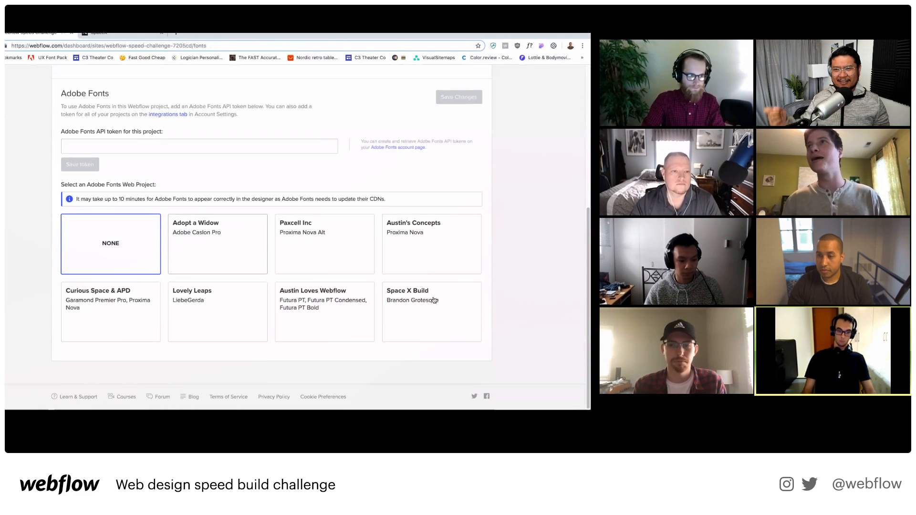
{"action": "left_click", "coordinate": [434, 300]}
{"action": "left_click", "coordinate": [456, 101]}
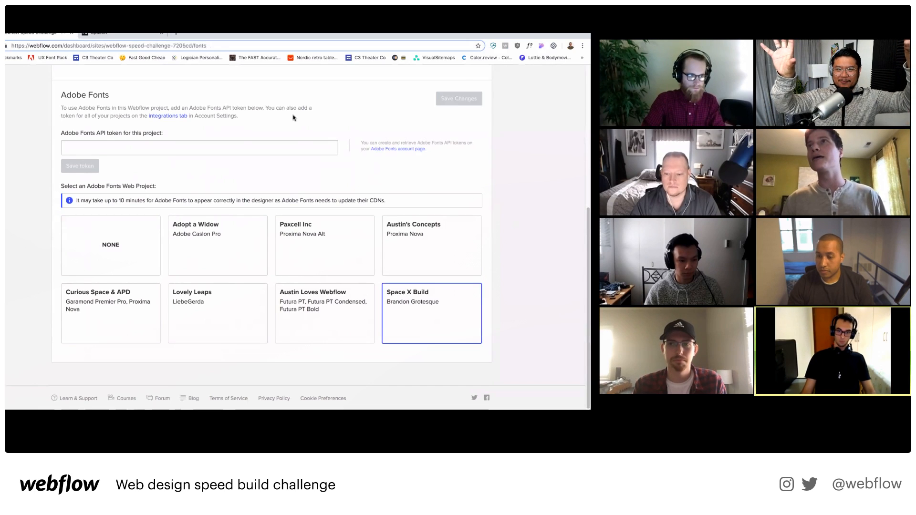
{"action": "left_click", "coordinate": [403, 103]}
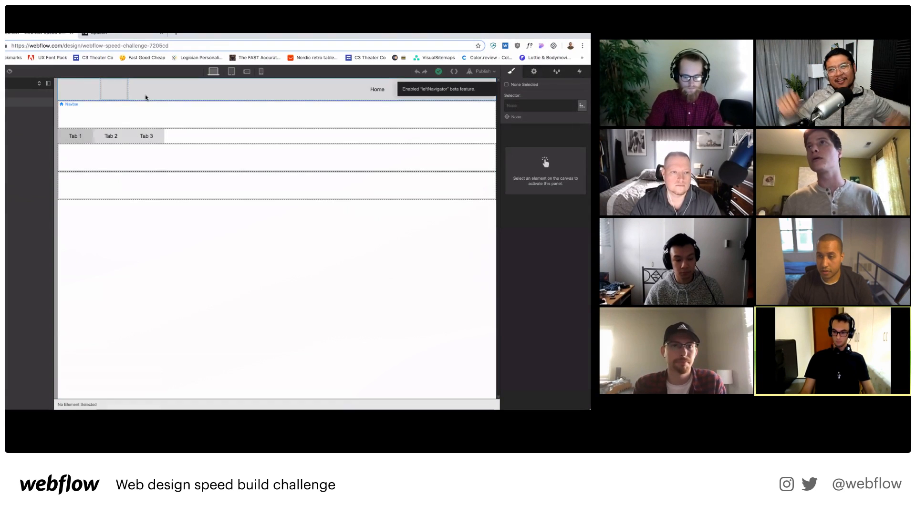
Select the Navbar element and toggle between the Add panel and Navigator.
{"action": "left_click", "coordinate": [147, 95]}
{"action": "left_click", "coordinate": [85, 95]}
{"action": "key", "text": "a"}
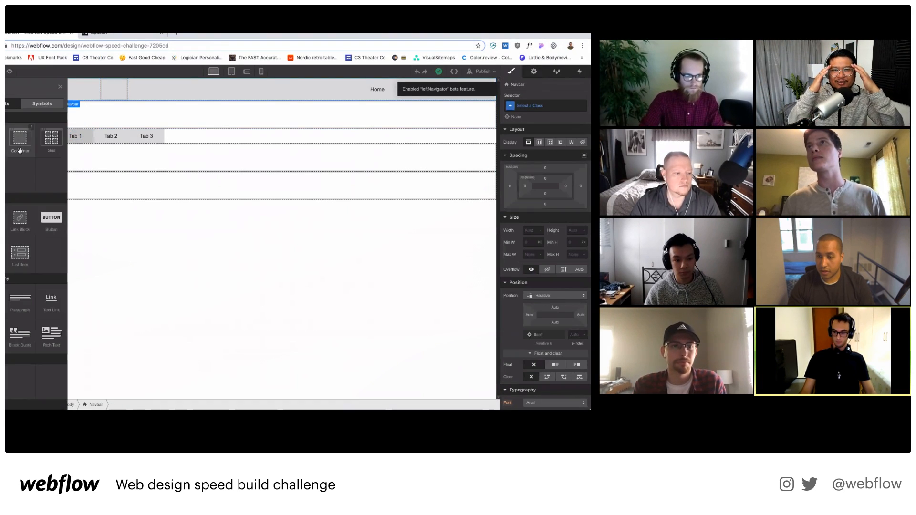
{"action": "key", "text": "z"}
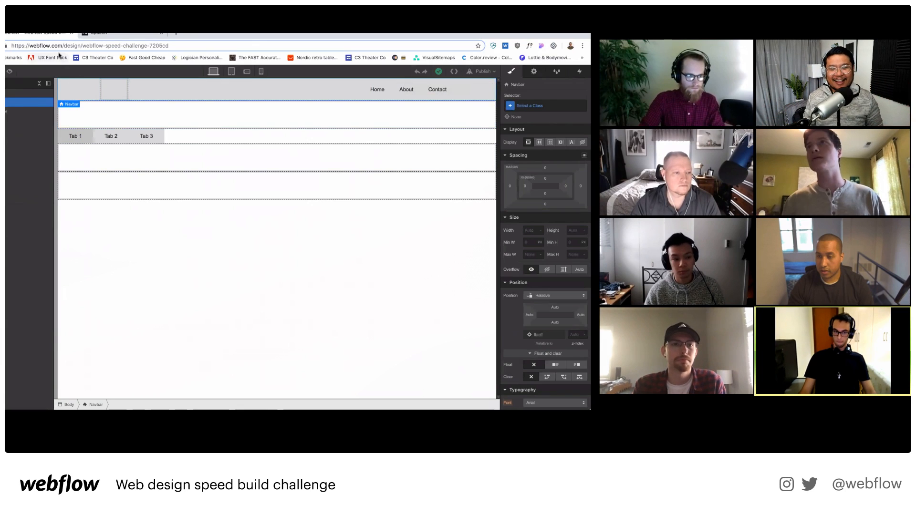
Glance at the SpaceX site, then switch Zoom to another participant's shared screen.
{"action": "left_click", "coordinate": [88, 34]}
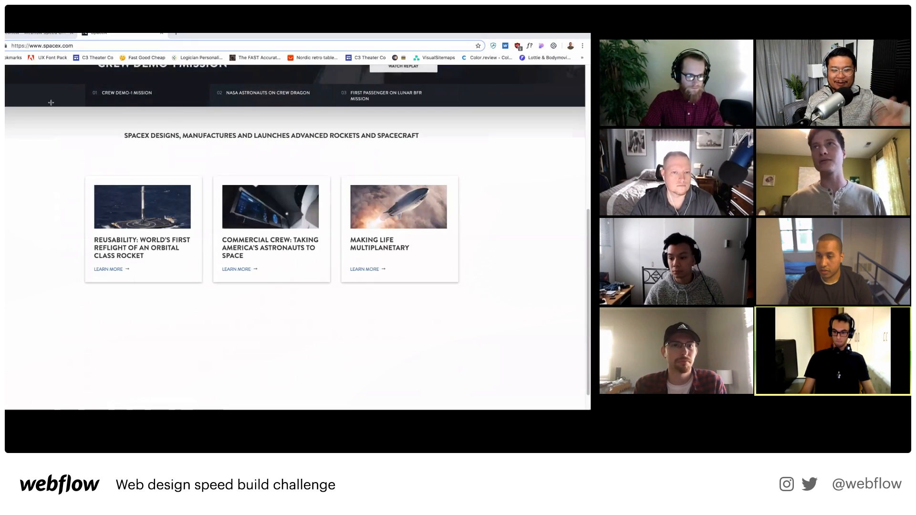
{"action": "scroll", "coordinate": [41, 86], "scroll_direction": "up", "scroll_amount": 6}
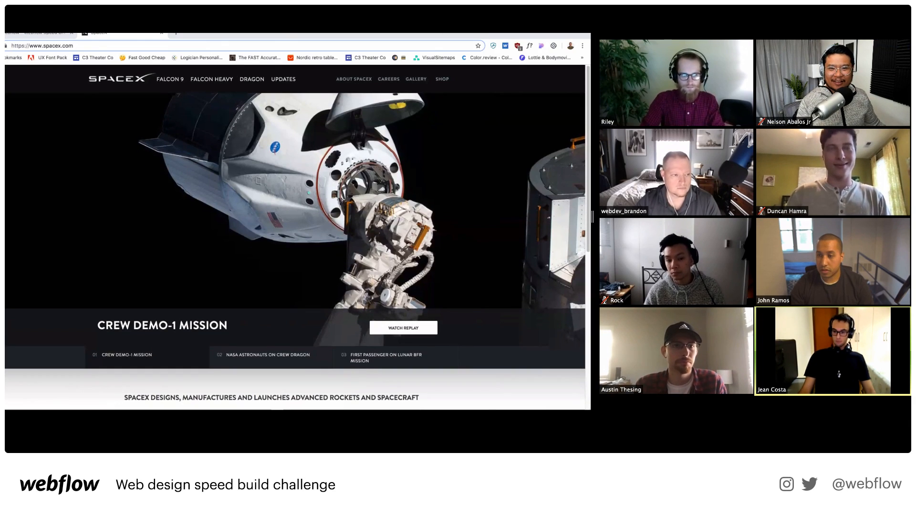
{"action": "left_click", "coordinate": [600, 34]}
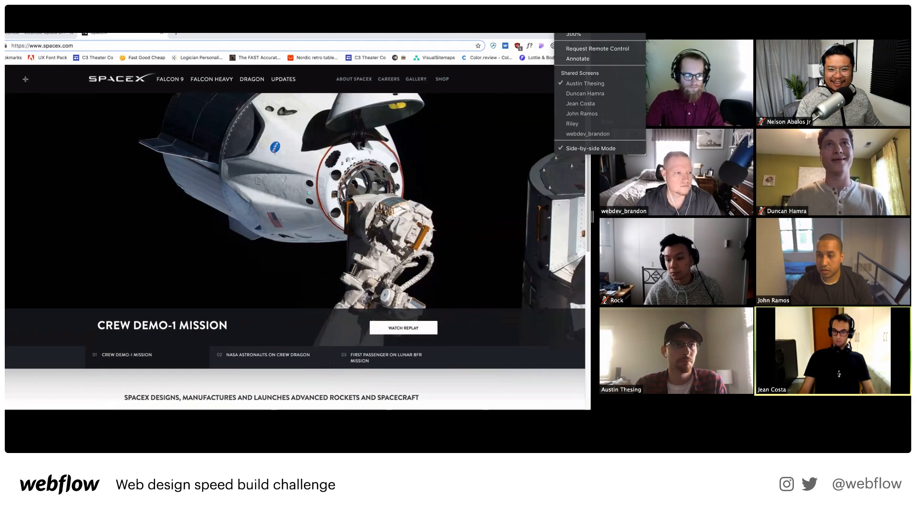
{"action": "left_click", "coordinate": [603, 94]}
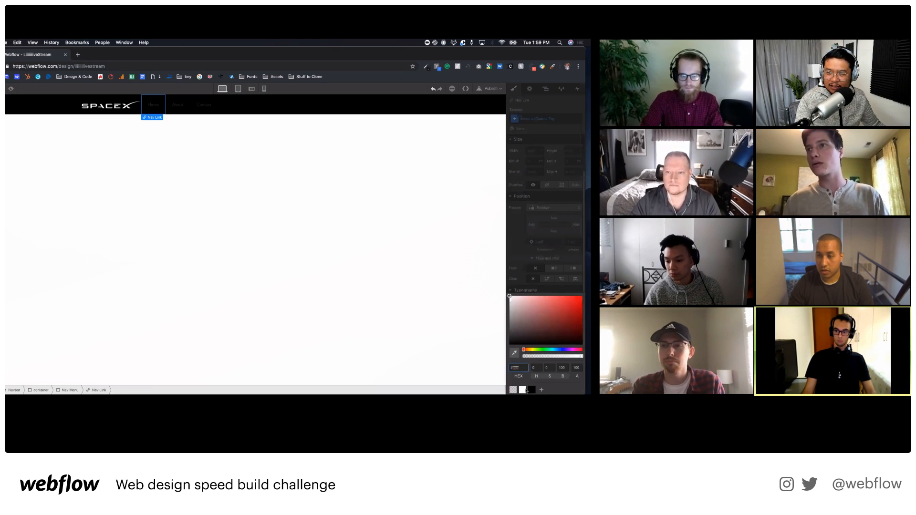
Switch Zoom to the participant whose navbar shows SPACEX, FALCON 9 and Home.
{"action": "left_click", "coordinate": [581, 27]}
{"action": "left_click", "coordinate": [585, 107]}
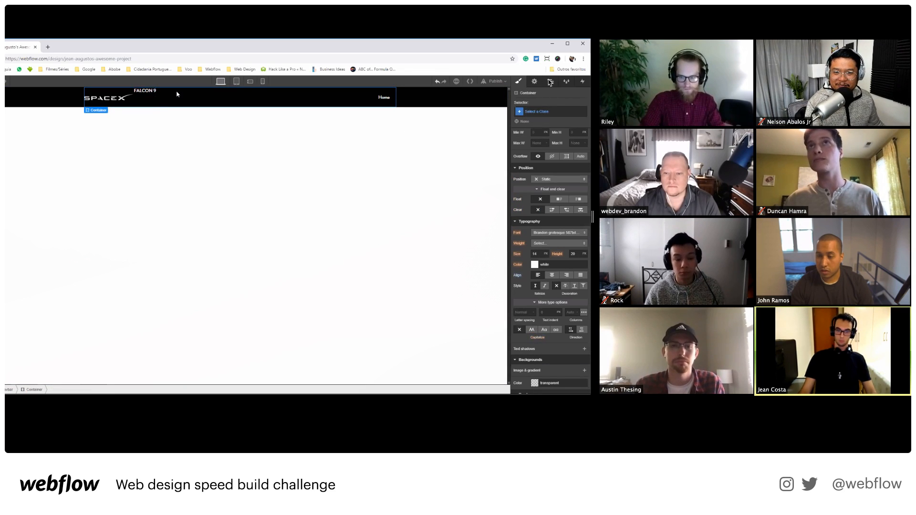
Switch Zoom to the build with Home, About, Contact above a Dragon capsule hero.
{"action": "left_click", "coordinate": [590, 36]}
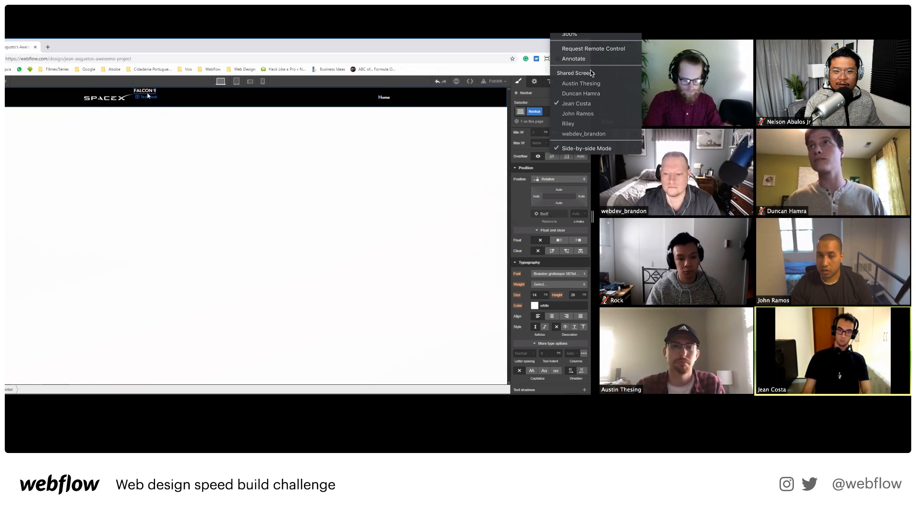
{"action": "left_click", "coordinate": [596, 115]}
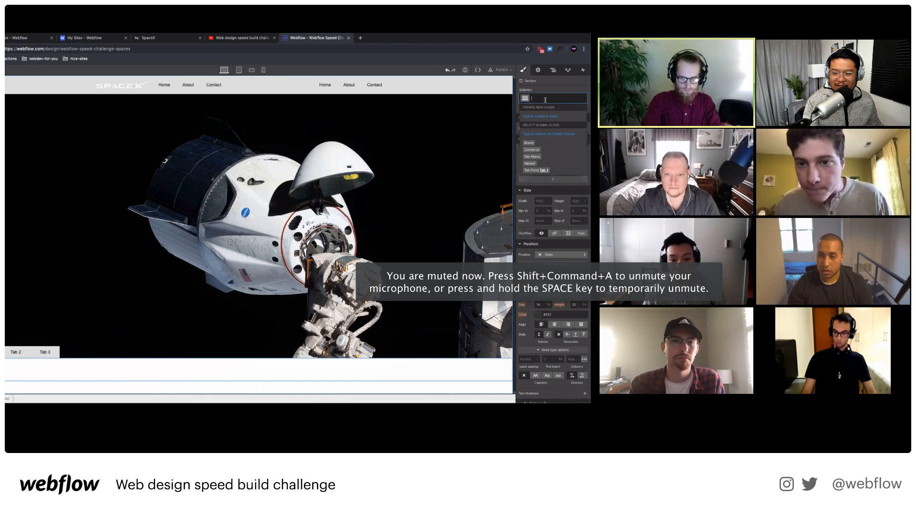
Give the section the class Section, select a Div Block, then change shared screen.
{"action": "type", "text": "Section"}
{"action": "key", "text": "Return"}
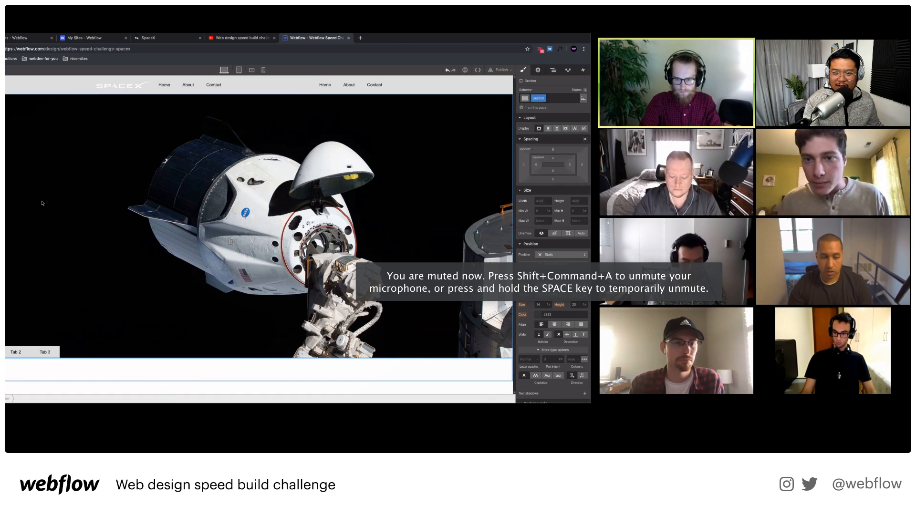
{"action": "key", "text": "a"}
{"action": "left_click", "coordinate": [395, 332]}
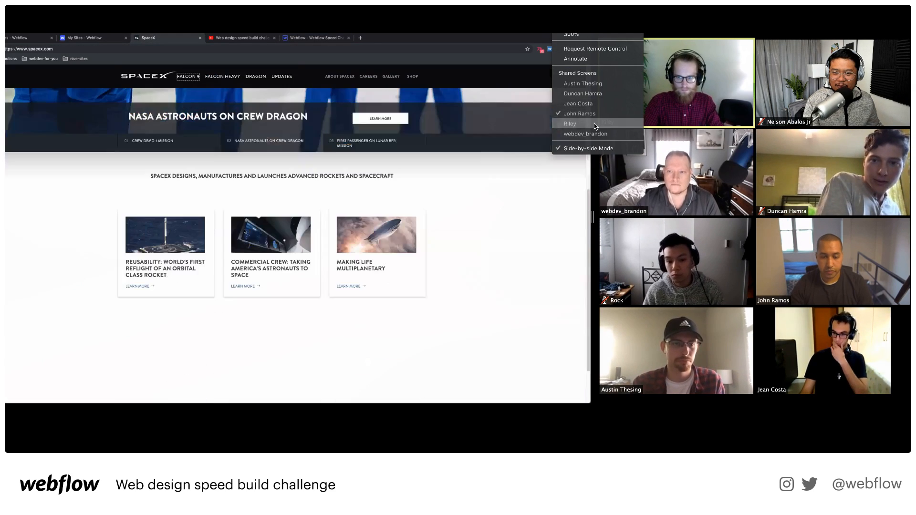
{"action": "left_click", "coordinate": [595, 125]}
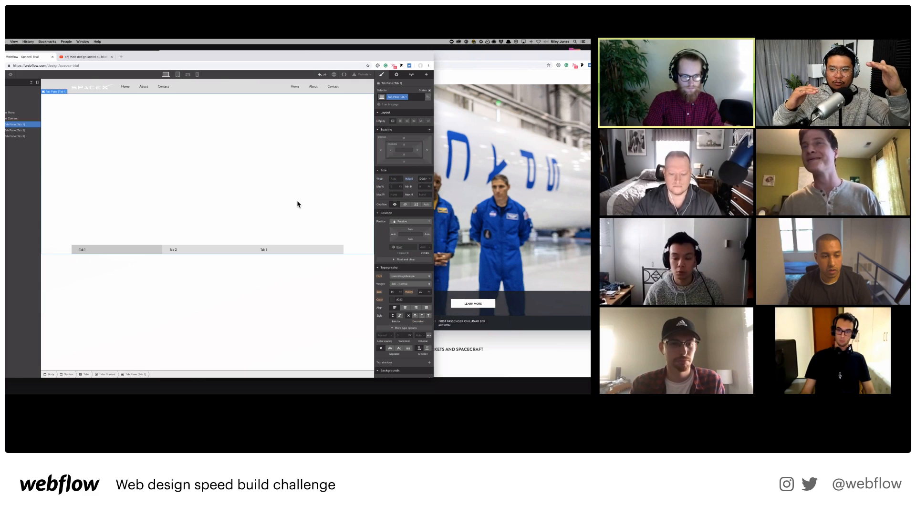
Add a Div Block with class background1 inside Tab 1's pane.
{"action": "left_click", "coordinate": [19, 124]}
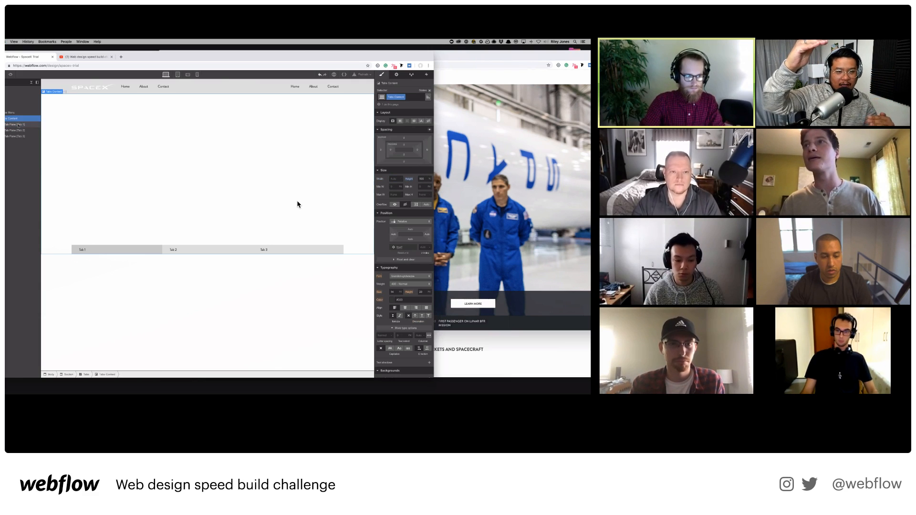
{"action": "key", "text": "super+e"}
{"action": "type", "text": "div"}
{"action": "key", "text": "Return"}
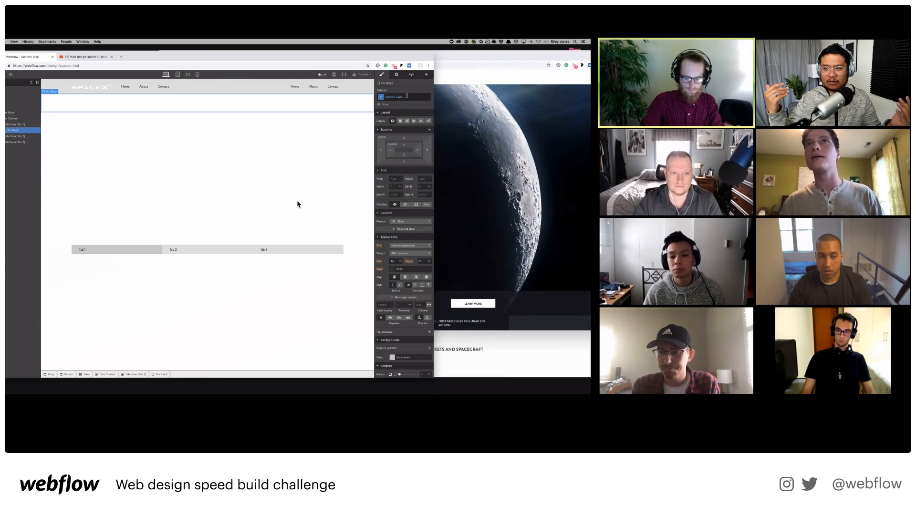
{"action": "left_click", "coordinate": [406, 96]}
{"action": "type", "text": "background1"}
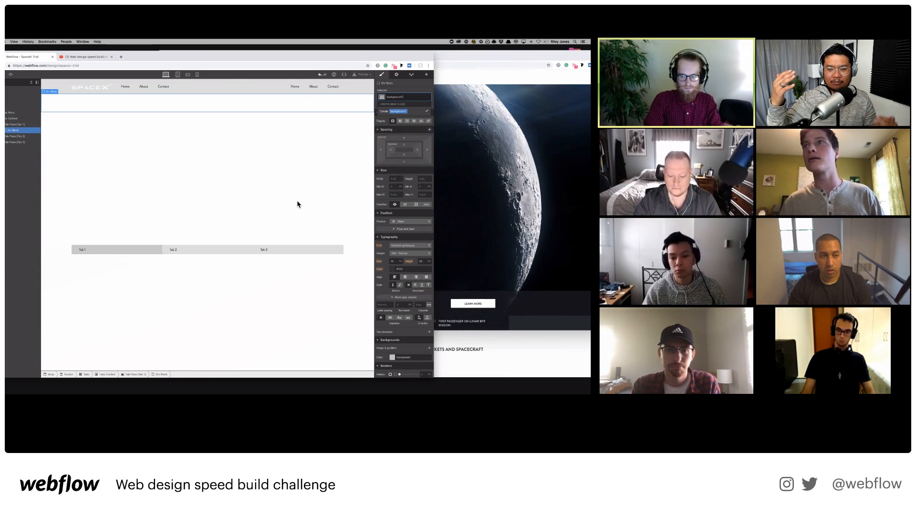
{"action": "key", "text": "Return"}
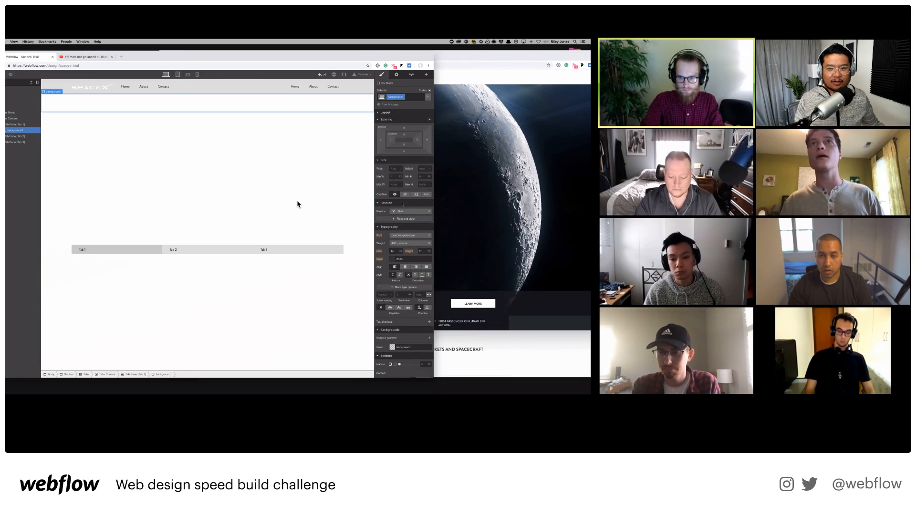
Give background1 the background image demo1_isa2_v2.jpg.
{"action": "scroll", "coordinate": [402, 204], "scroll_direction": "down", "scroll_amount": 3}
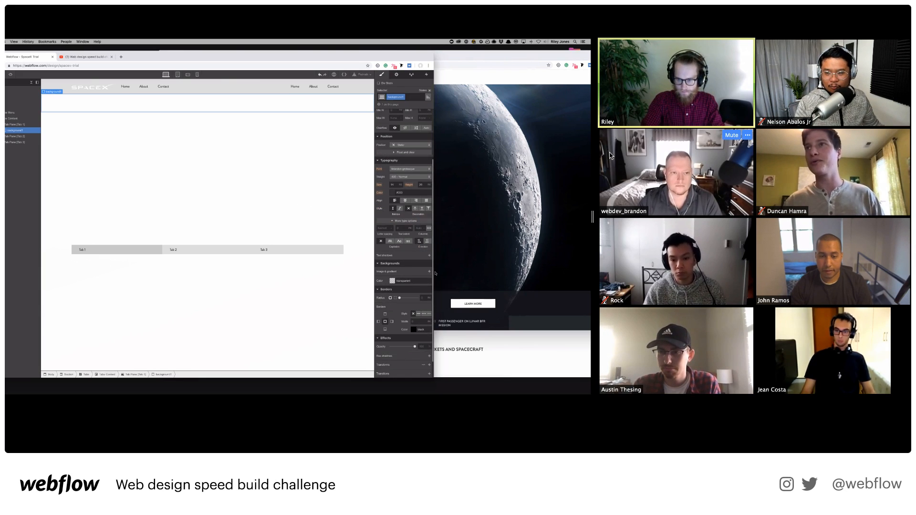
{"action": "left_click", "coordinate": [429, 271]}
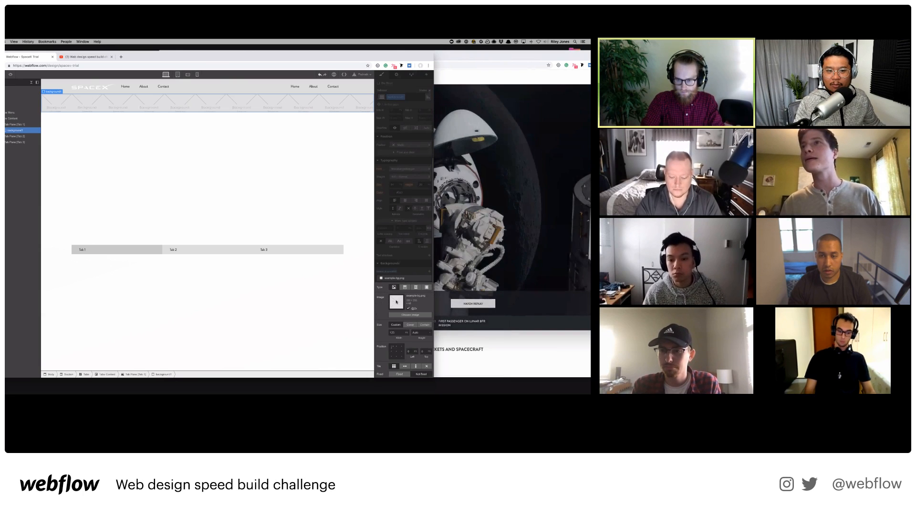
{"action": "left_click", "coordinate": [402, 315]}
{"action": "left_click", "coordinate": [20, 108]}
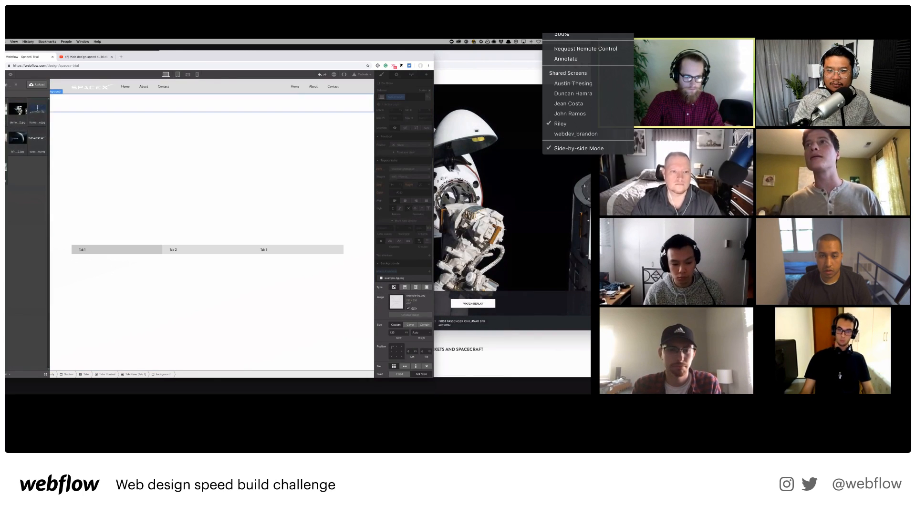
Switch to another participant's screen and add a Div Block inside the blog section.
{"action": "left_click", "coordinate": [582, 135]}
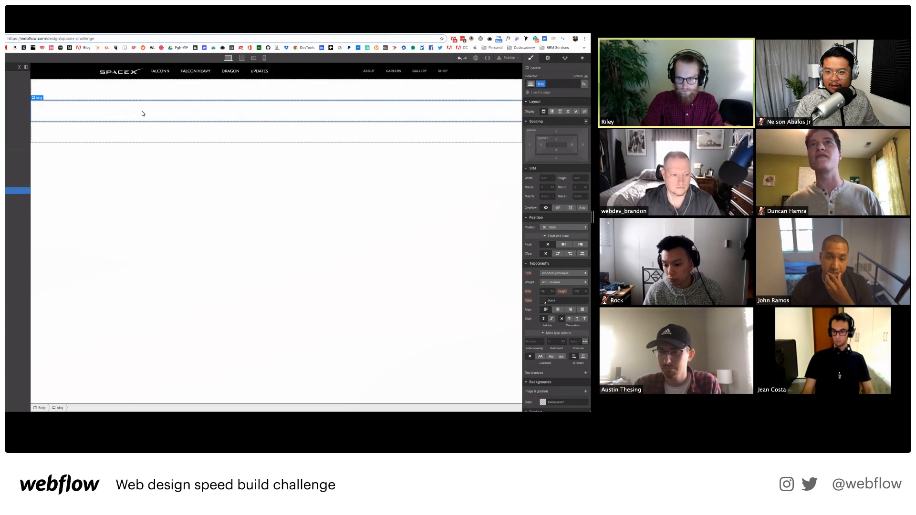
{"action": "key", "text": "a"}
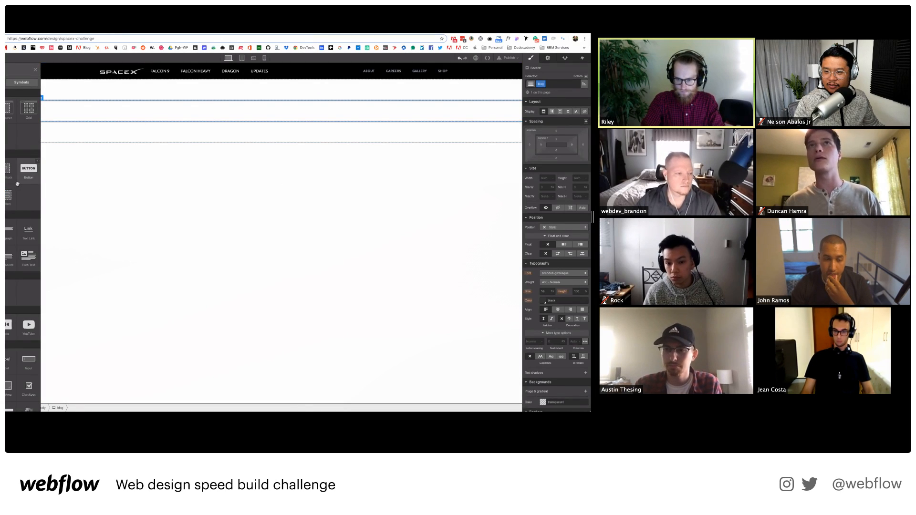
{"action": "left_click", "coordinate": [6, 171]}
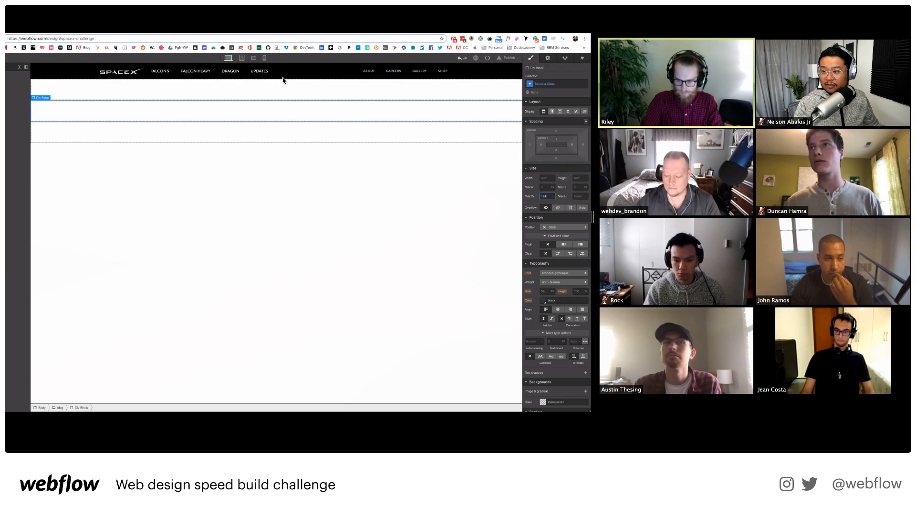
Give the block Max W 1240, Min W 300, Width 100%, 11 px side padding, auto margins.
{"action": "key", "text": "Tab"}
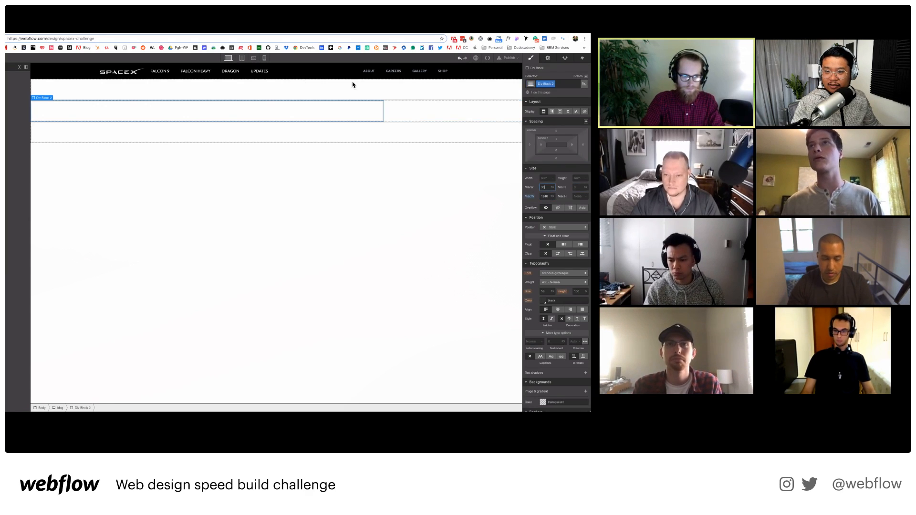
{"action": "key", "text": "shift+Tab"}
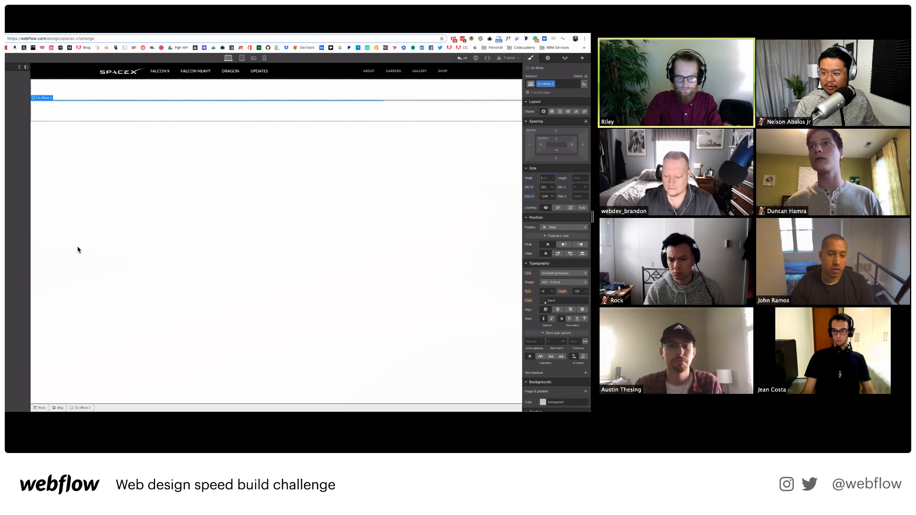
{"action": "type", "text": "100"}
{"action": "key", "text": "Return"}
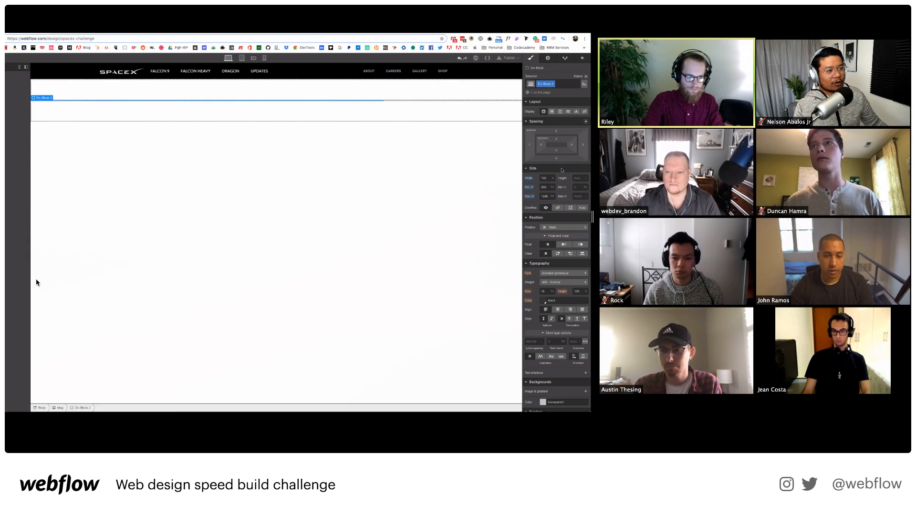
{"action": "left_click_drag", "start_coordinate": [541, 145], "coordinate": [561, 146]}
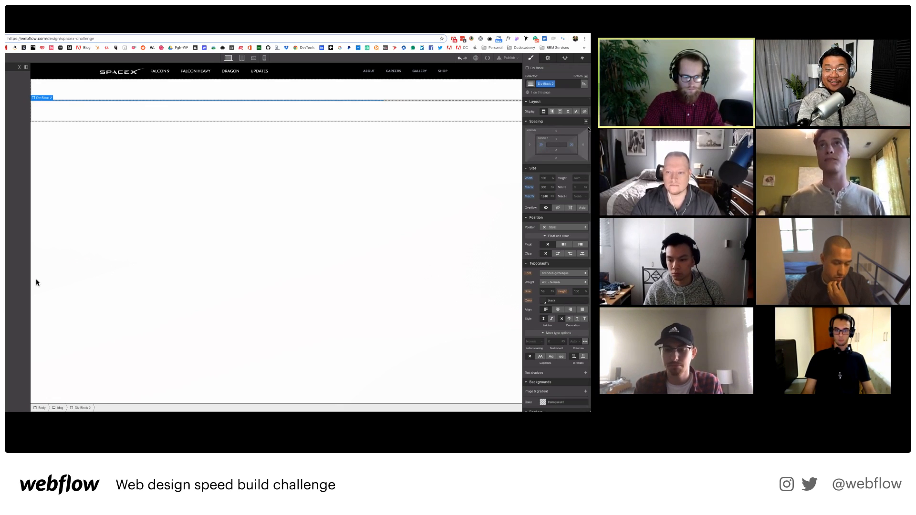
{"action": "left_click", "coordinate": [586, 121]}
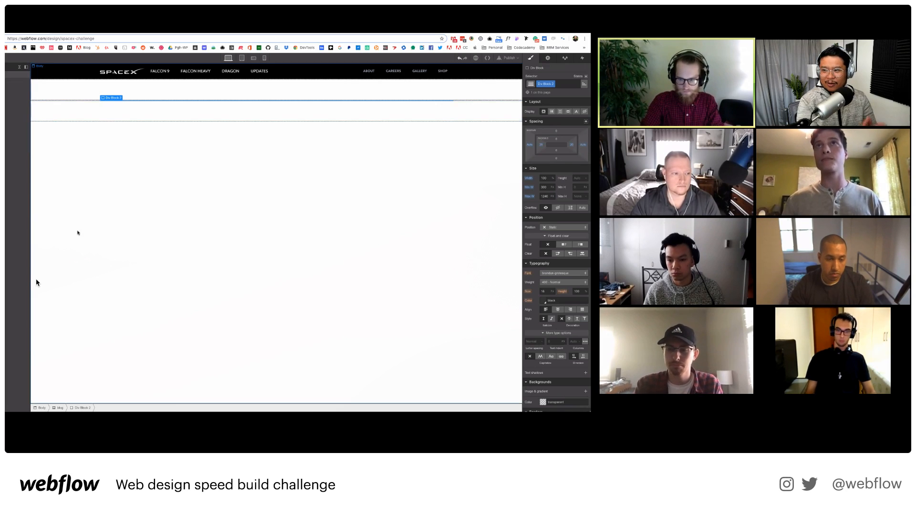
{"action": "left_click", "coordinate": [17, 190]}
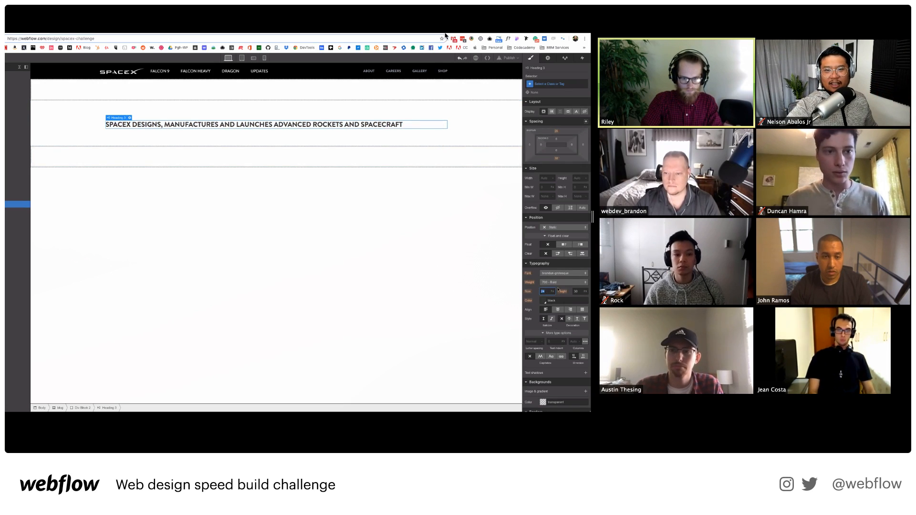
{"action": "left_click", "coordinate": [582, 24]}
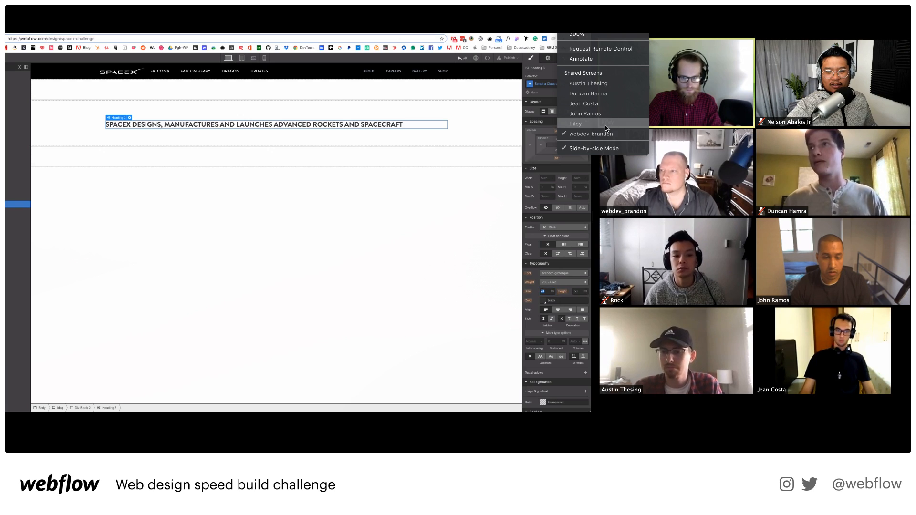
Switch Zoom's shared view to another participant's screen, then to a third one.
{"action": "left_click", "coordinate": [589, 84]}
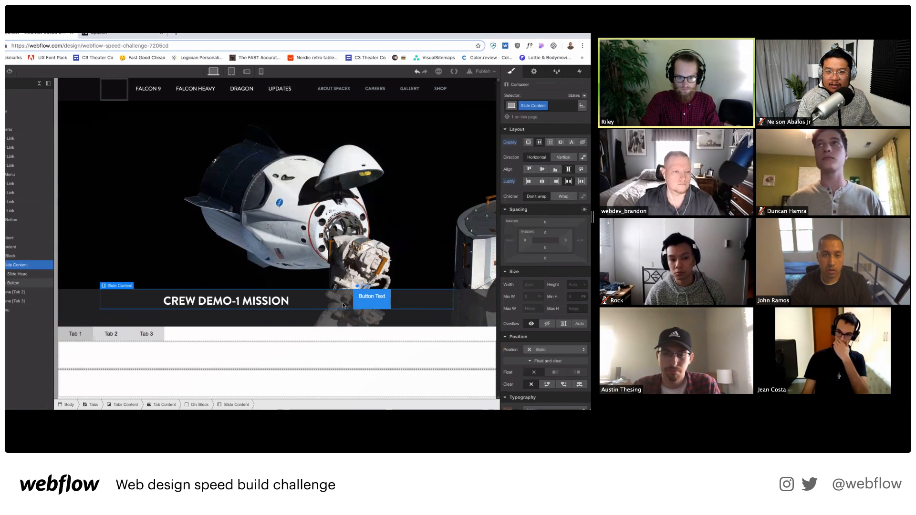
{"action": "left_click", "coordinate": [593, 34]}
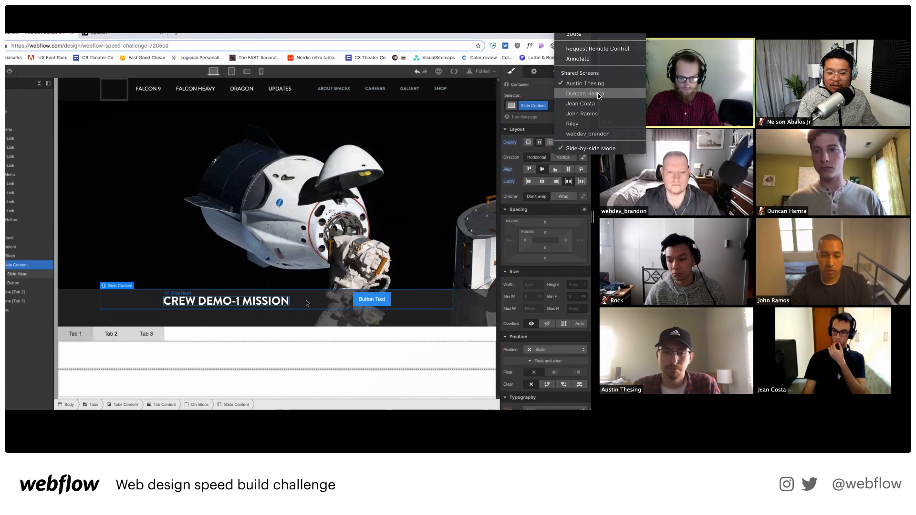
{"action": "left_click", "coordinate": [599, 96]}
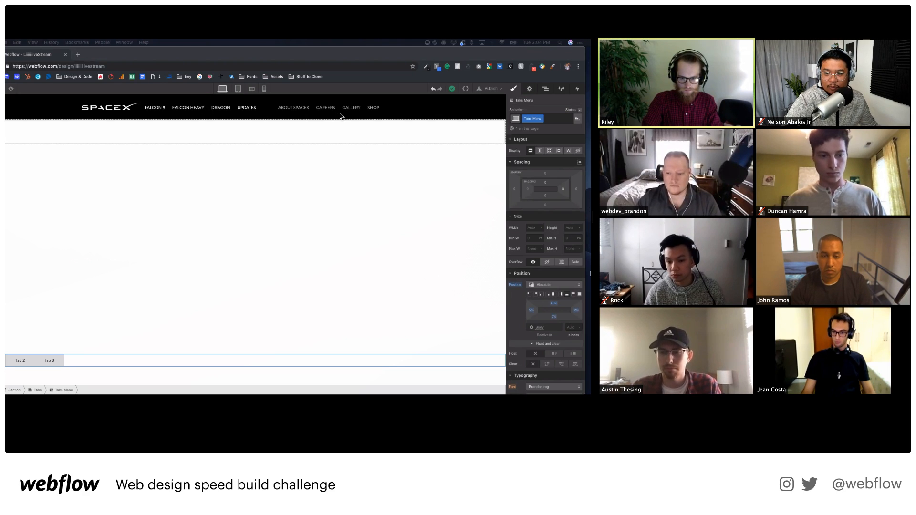
Set the tabs menu height to 60 px, then switch to another participant's screen.
{"action": "left_click", "coordinate": [573, 227]}
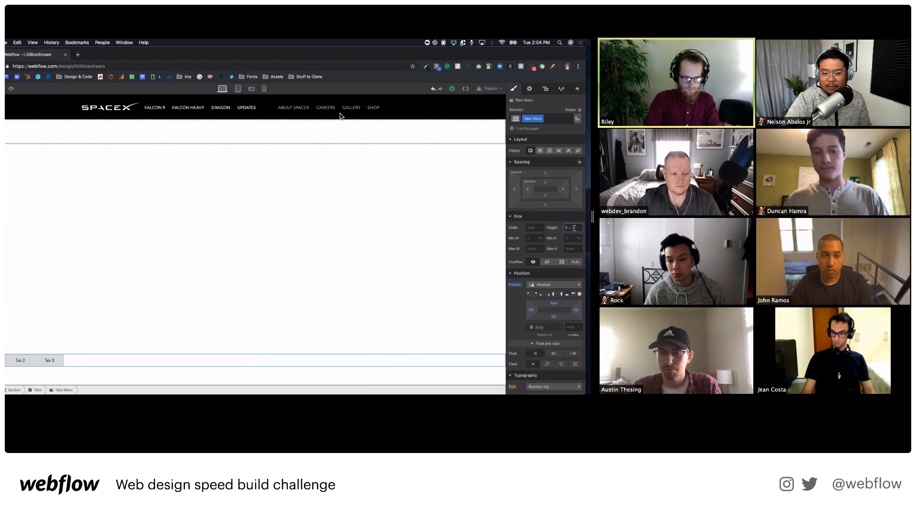
{"action": "type", "text": "60"}
{"action": "key", "text": "Return"}
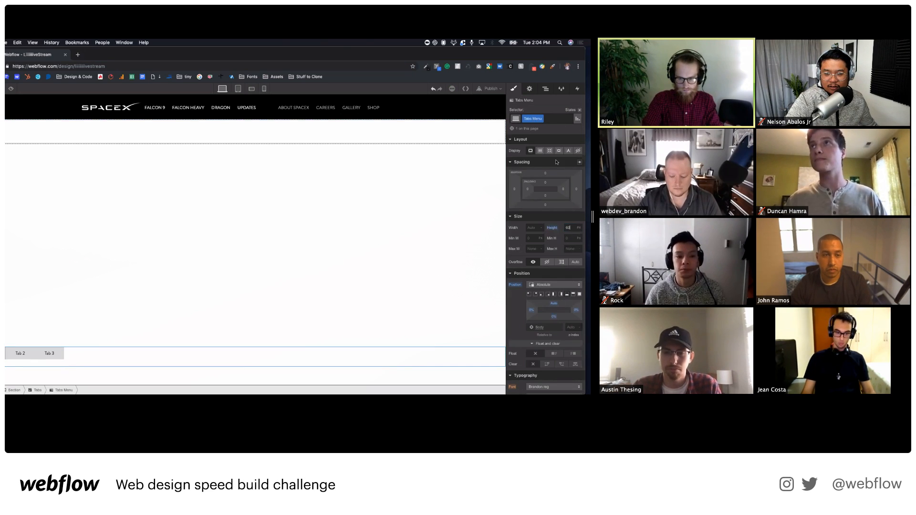
{"action": "left_click", "coordinate": [591, 35]}
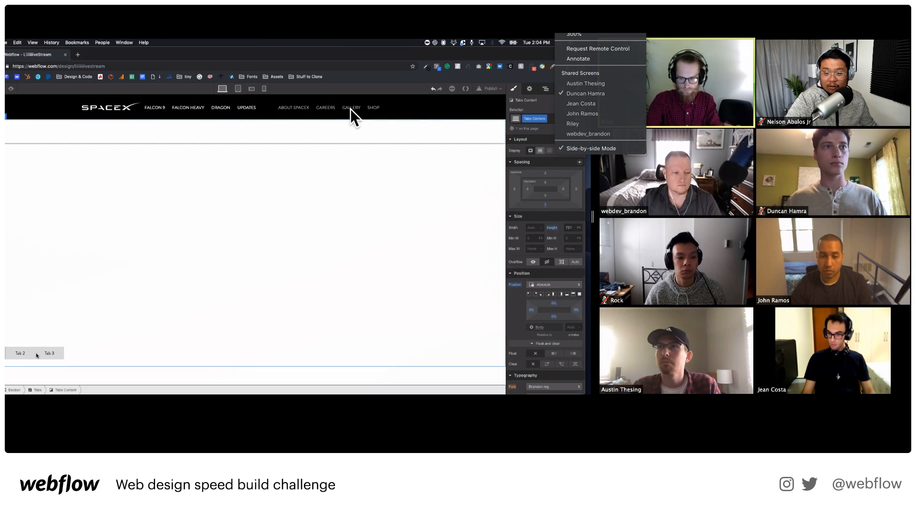
{"action": "left_click", "coordinate": [604, 104]}
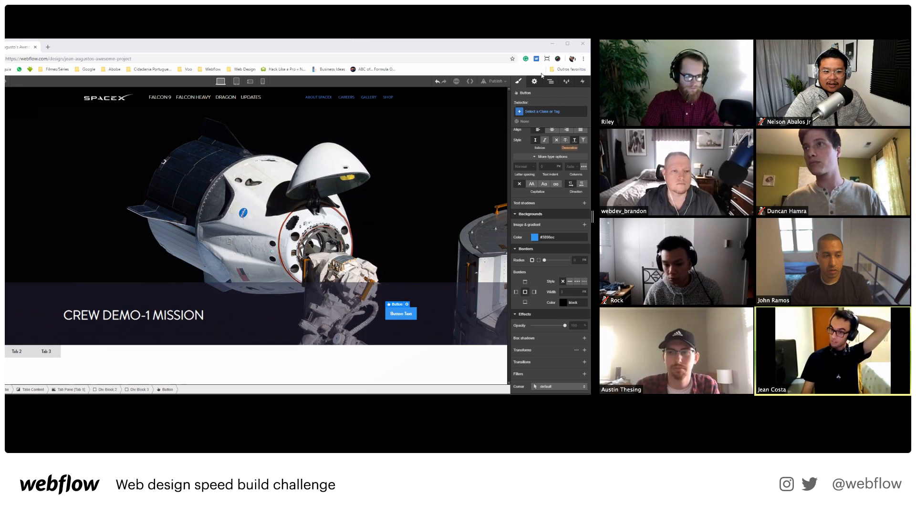
Open the list of shared screens in Zoom's View Options.
{"action": "left_click", "coordinate": [577, 34]}
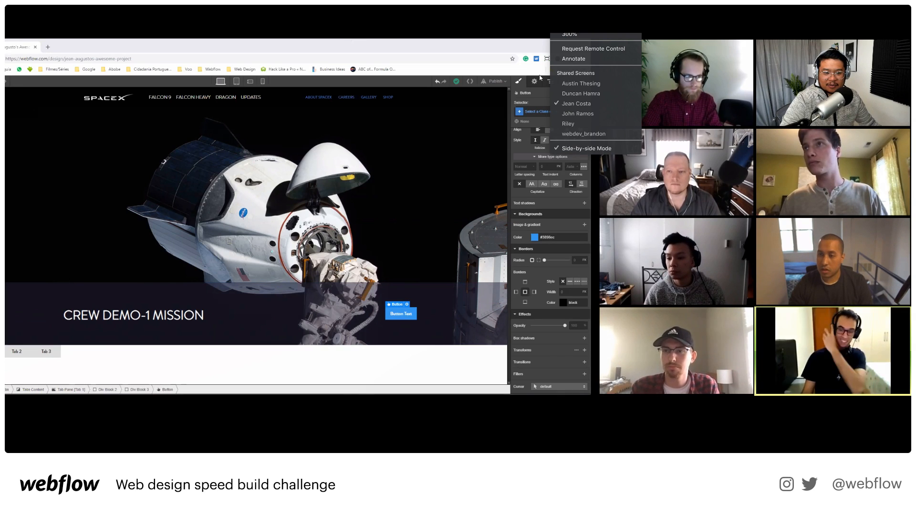
Switch to the participant whose build shows the Starship-and-Moon hero.
{"action": "left_click", "coordinate": [605, 114]}
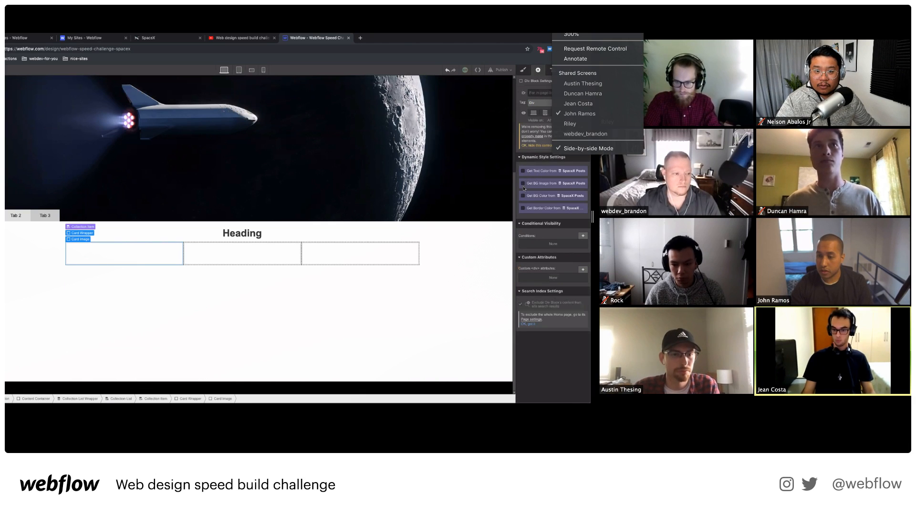
Pull each card's background image from the SpaceX Posts Image field.
{"action": "left_click", "coordinate": [523, 183]}
{"action": "left_click", "coordinate": [544, 192]}
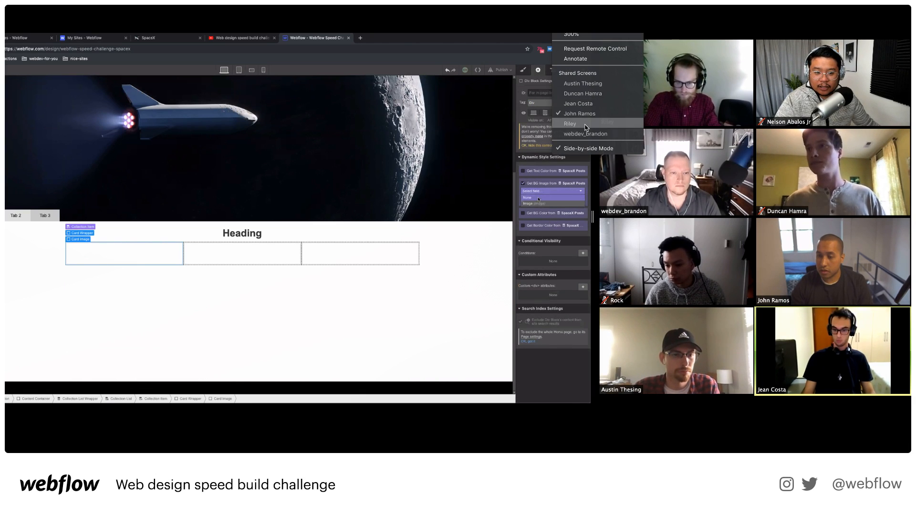
{"action": "left_click", "coordinate": [533, 203]}
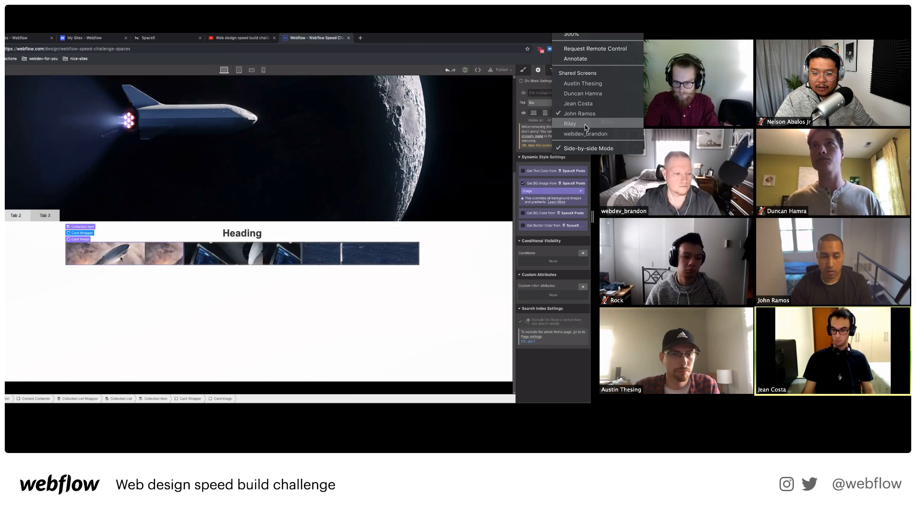
{"action": "left_click", "coordinate": [586, 127]}
Set the card image background to Cover, centred, with no repeat.
{"action": "left_click", "coordinate": [527, 70]}
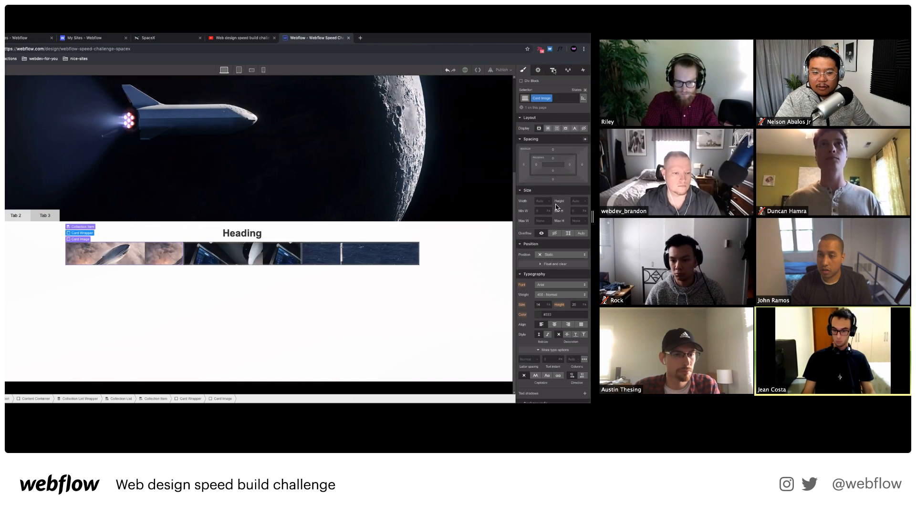
{"action": "left_click", "coordinate": [554, 71]}
{"action": "left_click", "coordinate": [524, 70]}
{"action": "scroll", "coordinate": [563, 239], "scroll_direction": "down", "scroll_amount": 5}
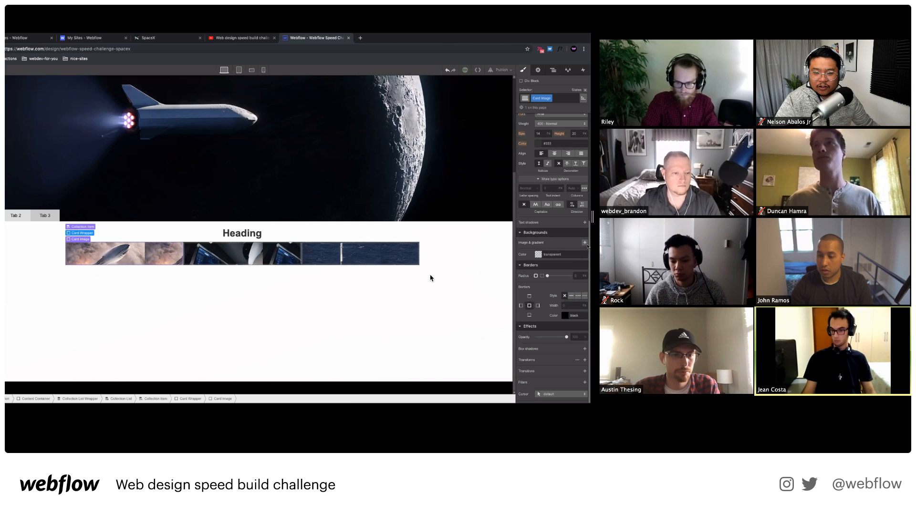
{"action": "left_click", "coordinate": [584, 242]}
{"action": "left_click", "coordinate": [560, 310]}
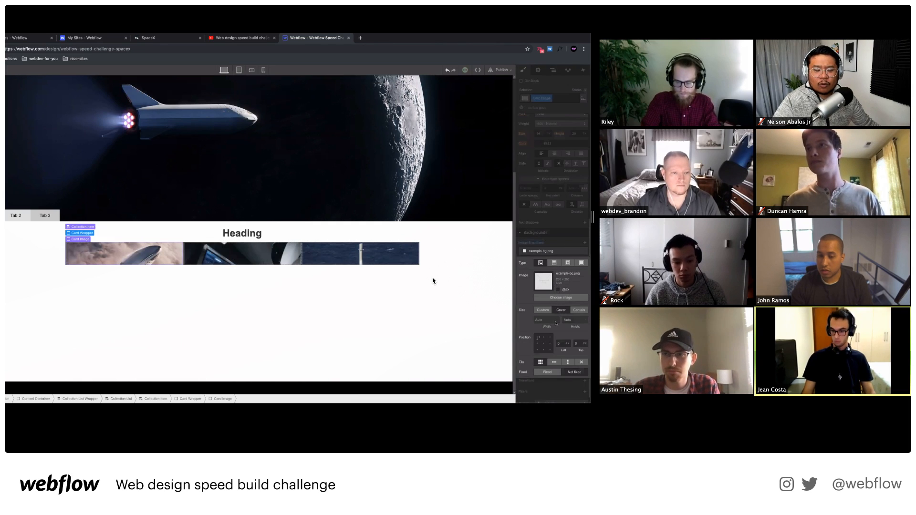
{"action": "left_click", "coordinate": [544, 344]}
{"action": "left_click", "coordinate": [581, 362]}
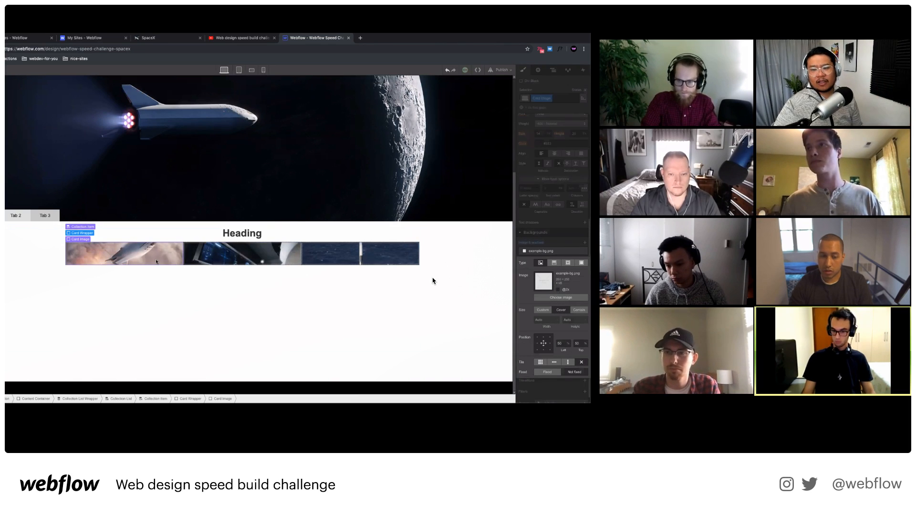
{"action": "left_click", "coordinate": [150, 274]}
{"action": "left_click", "coordinate": [150, 254]}
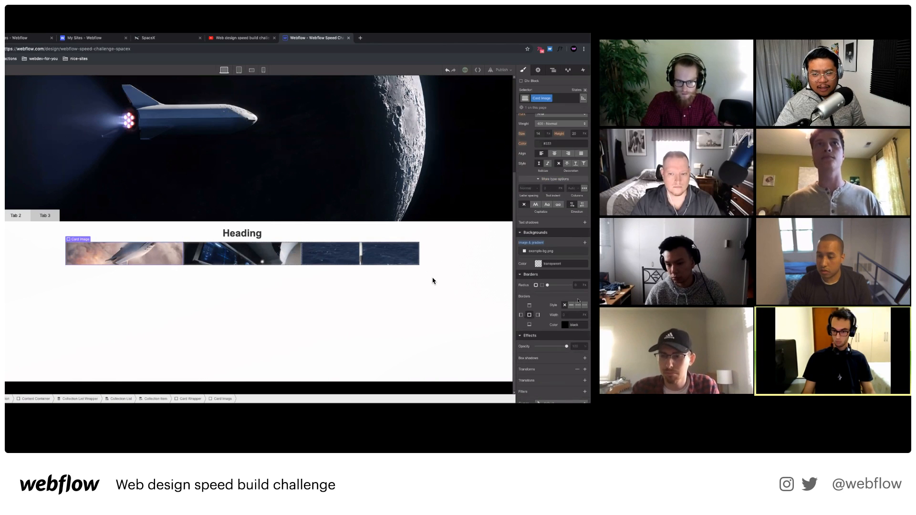
Give the card image a fixed height.
{"action": "scroll", "coordinate": [575, 290], "scroll_direction": "up", "scroll_amount": 5}
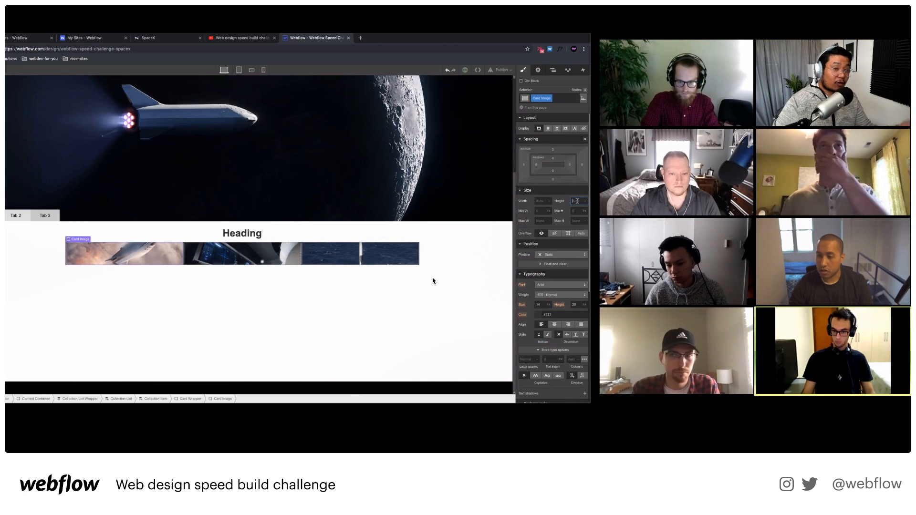
{"action": "left_click", "coordinate": [577, 201]}
{"action": "type", "text": "10"}
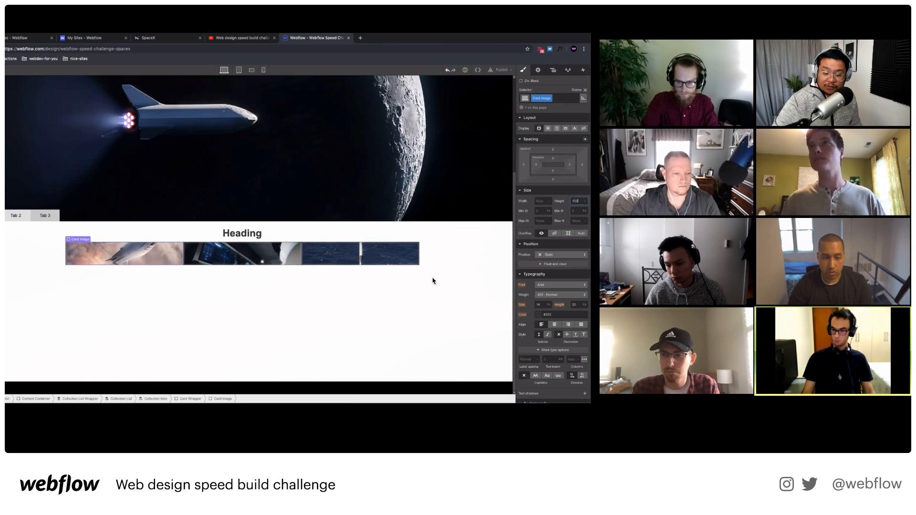
{"action": "type", "text": "0"}
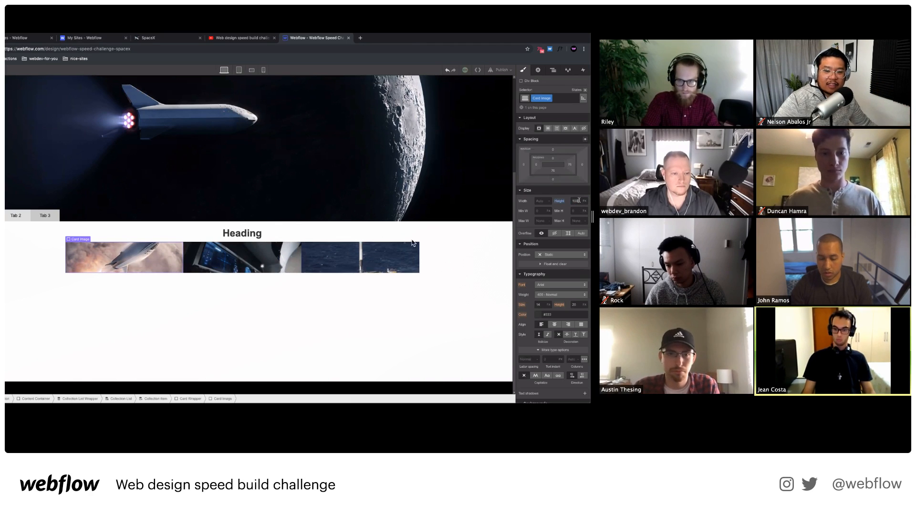
{"action": "key", "text": "BackSpace"}
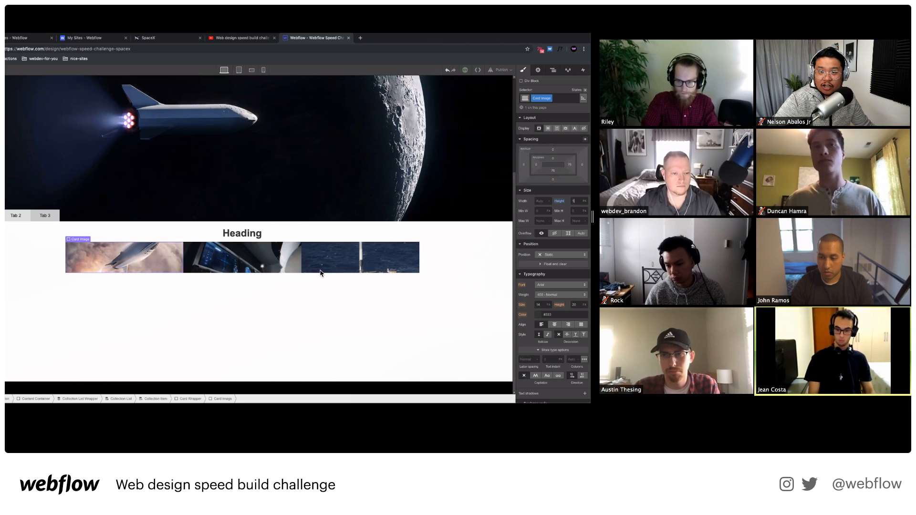
{"action": "key", "text": "BackSpace"}
Add 32 px padding around each Card Wrapper.
{"action": "left_click", "coordinate": [137, 292]}
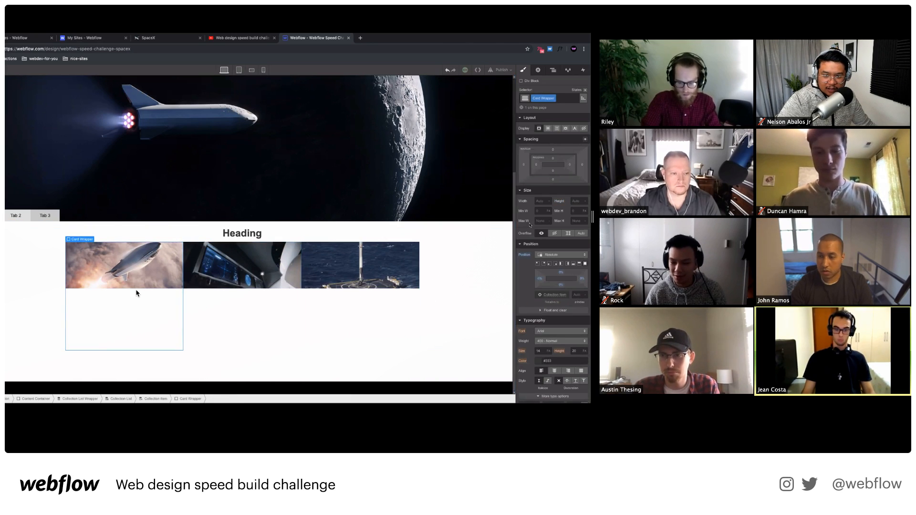
{"action": "left_click_drag", "start_coordinate": [571, 165], "coordinate": [562, 167]}
{"action": "left_click", "coordinate": [596, 34]}
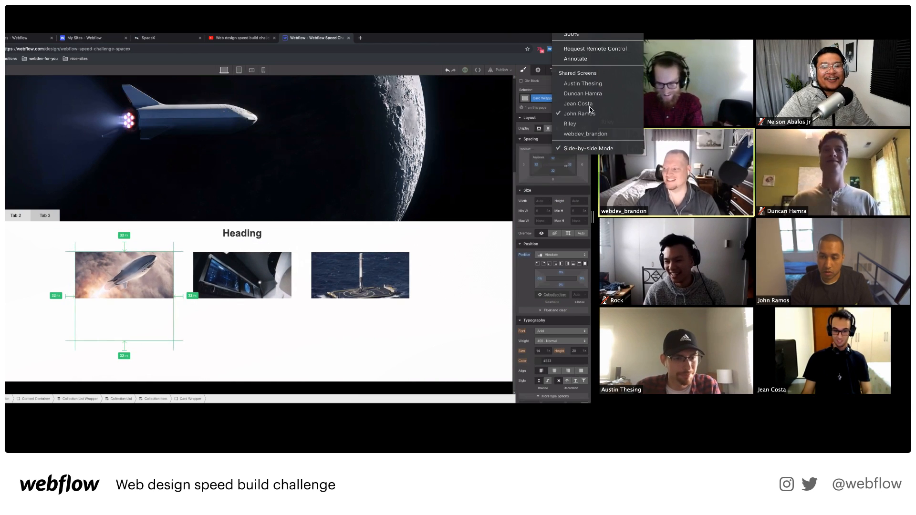
Switch to the participant showing the CREW DEMO-1 MISSION hero.
{"action": "left_click", "coordinate": [587, 123]}
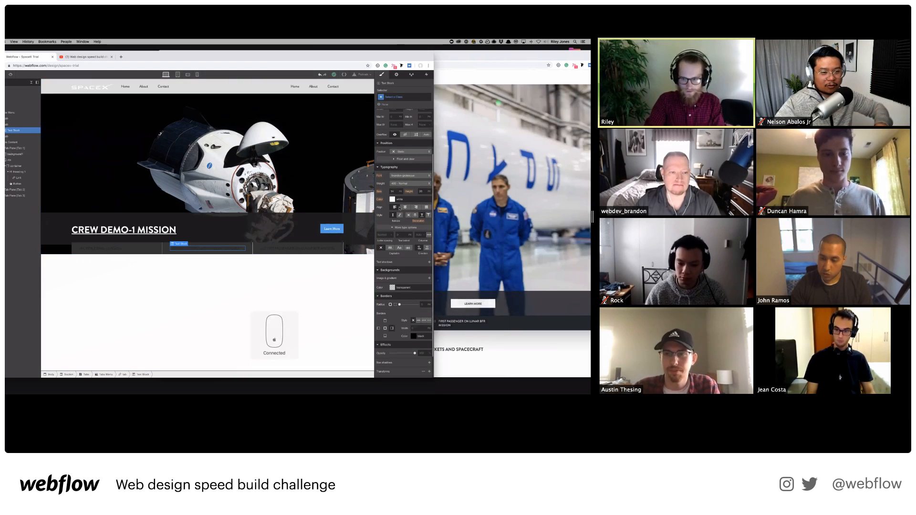
Make the tab label Text Blocks white (#fff).
{"action": "scroll", "coordinate": [399, 208], "scroll_direction": "up", "scroll_amount": 1}
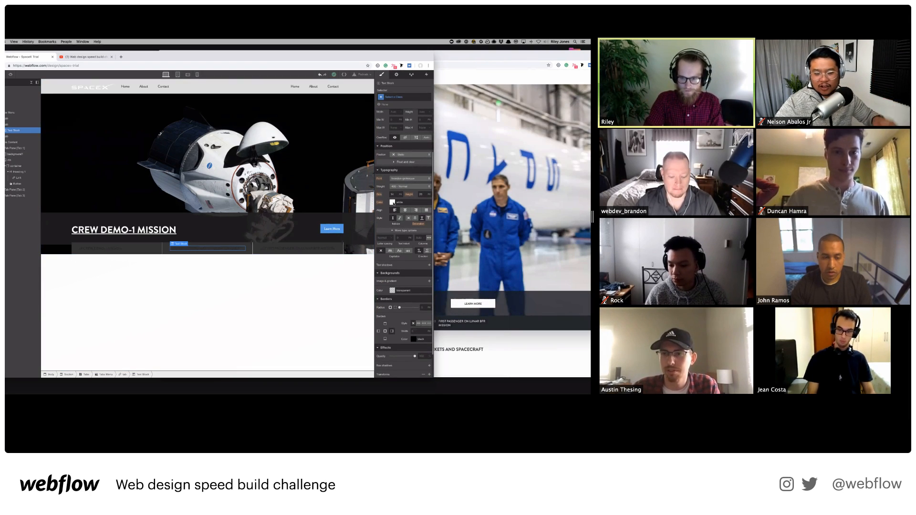
{"action": "left_click", "coordinate": [392, 203]}
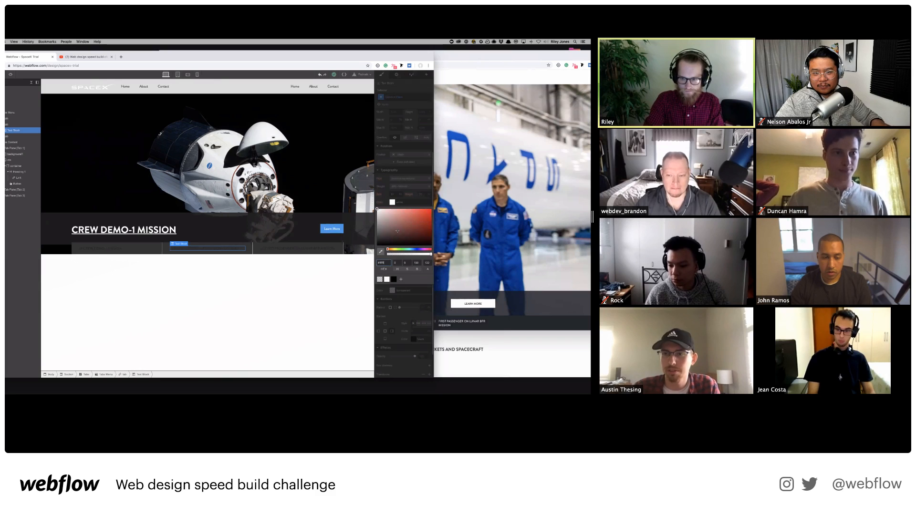
{"action": "left_click", "coordinate": [301, 248]}
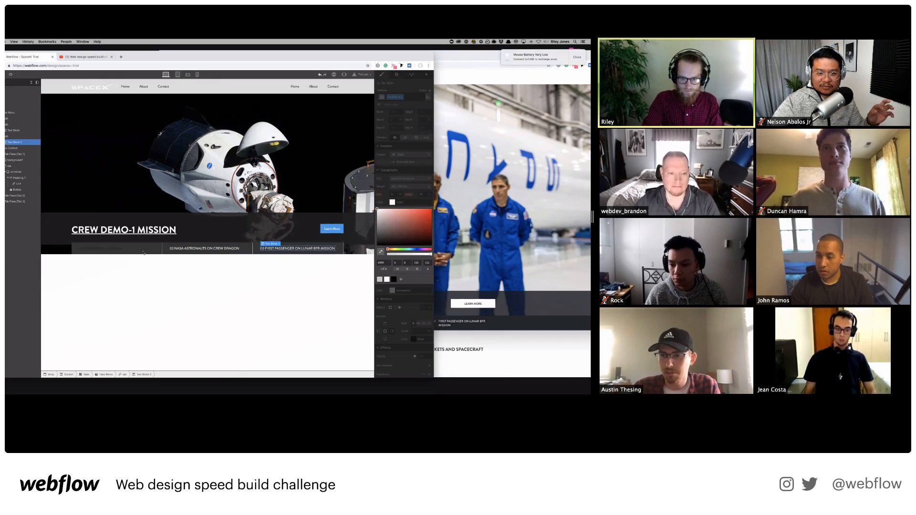
{"action": "left_click", "coordinate": [117, 248]}
{"action": "left_click", "coordinate": [392, 202]}
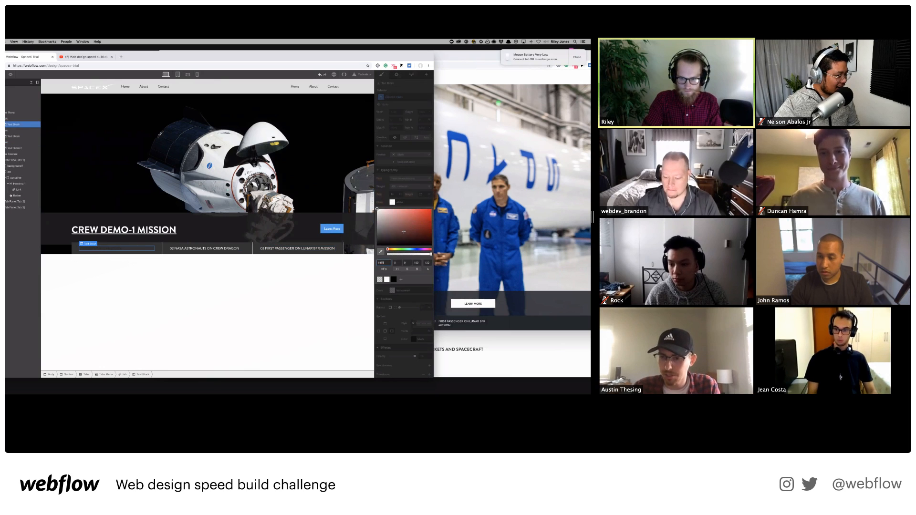
{"action": "left_click", "coordinate": [386, 279]}
{"action": "left_click", "coordinate": [266, 298]}
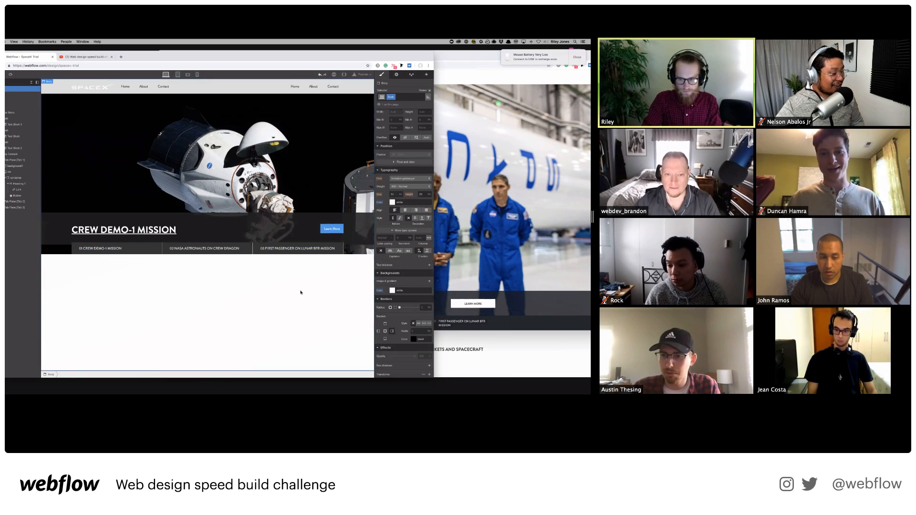
{"action": "scroll", "coordinate": [556, 294], "scroll_direction": "down", "scroll_amount": 2}
{"action": "left_click", "coordinate": [556, 294]}
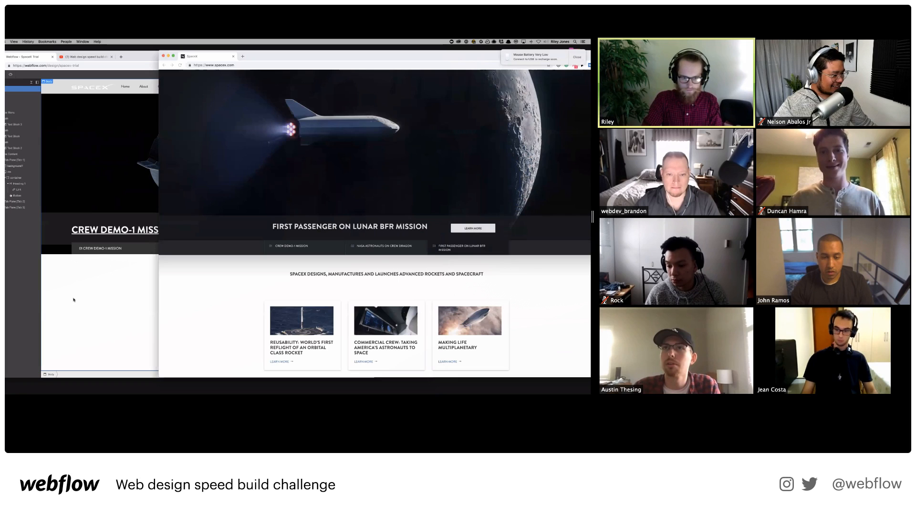
{"action": "left_click", "coordinate": [74, 301]}
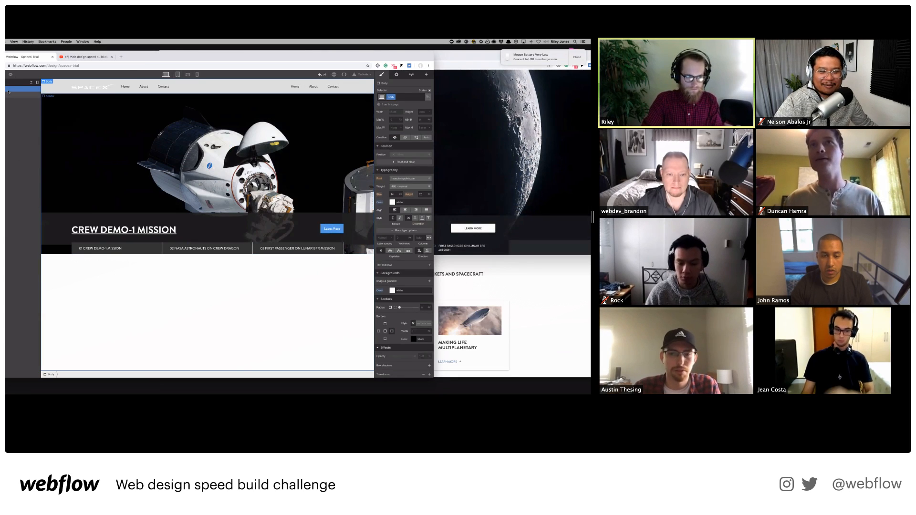
Add a Section below the hero with a Div Block inside, using Quick Find.
{"action": "key", "text": "super+e"}
{"action": "type", "text": "sectio"}
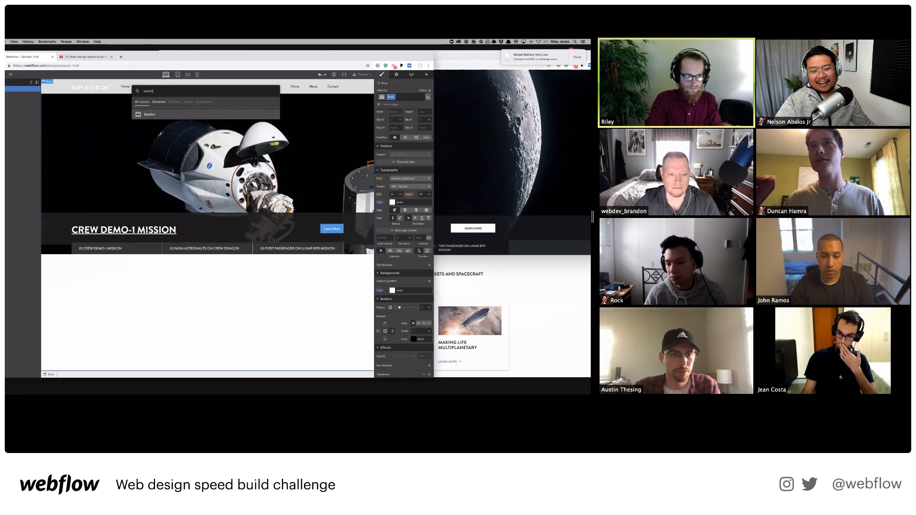
{"action": "key", "text": "Return"}
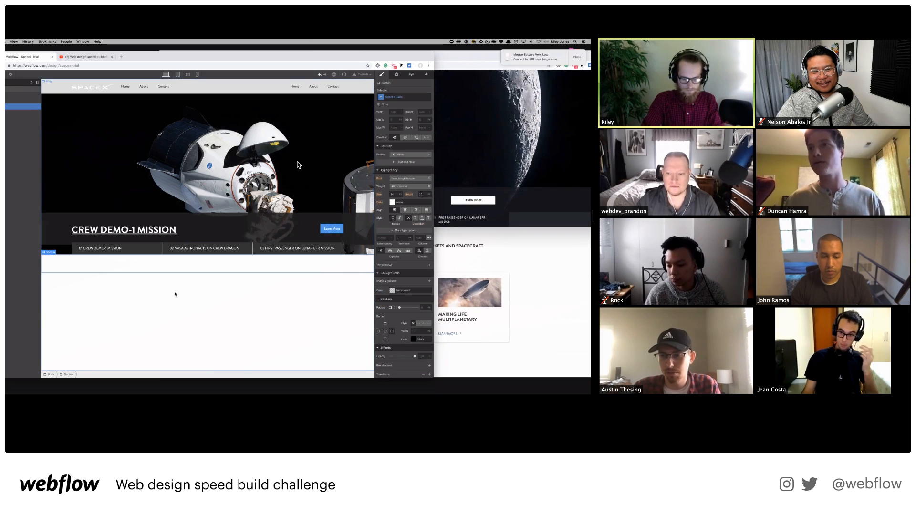
{"action": "key", "text": "super+e"}
{"action": "type", "text": "div"}
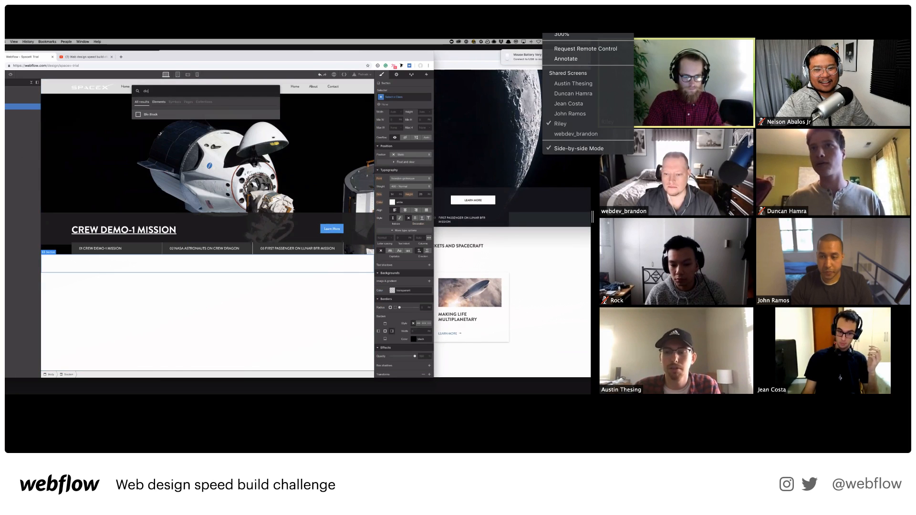
{"action": "key", "text": "Return"}
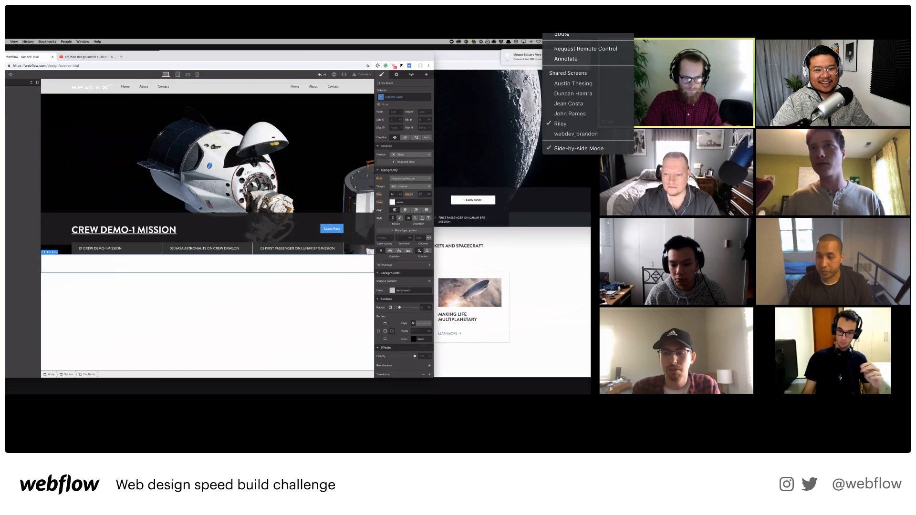
Set the card link headings to font size 18 and line height 125.
{"action": "left_click", "coordinate": [587, 114]}
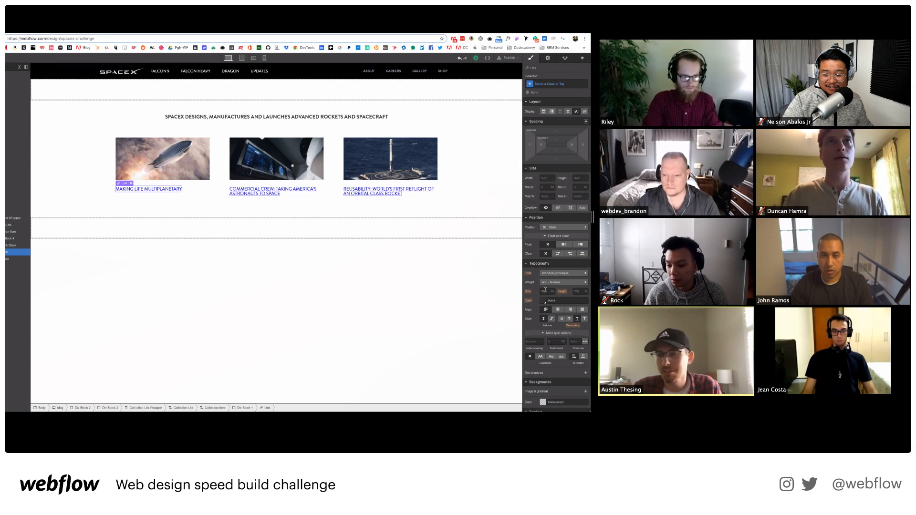
{"action": "key", "text": "Return"}
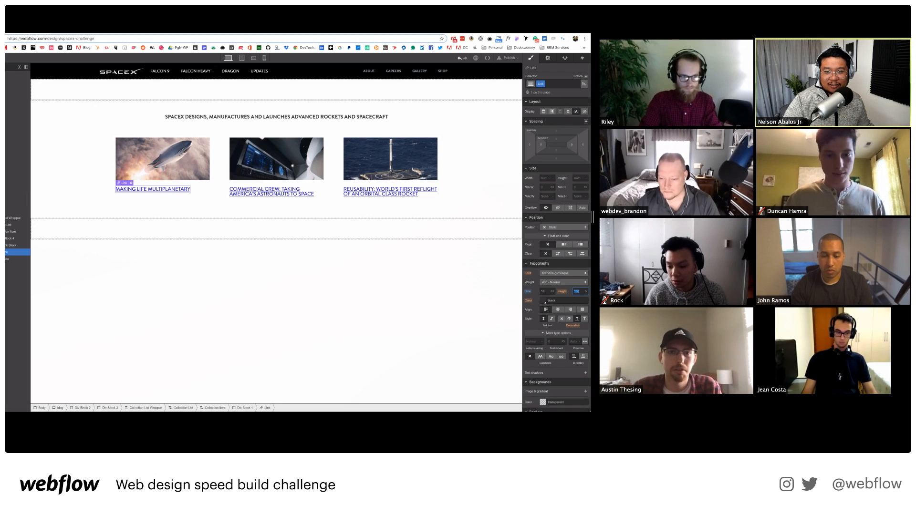
{"action": "type", "text": "125"}
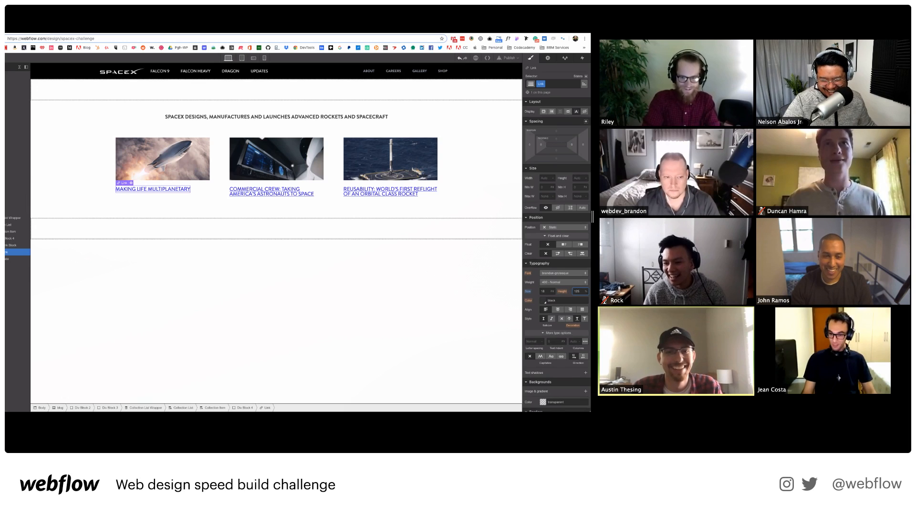
{"action": "key", "text": "Return"}
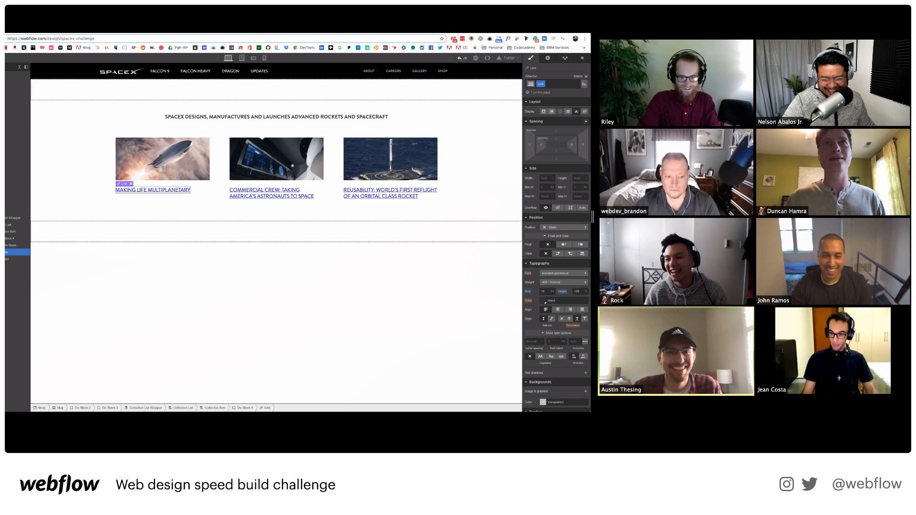
{"action": "left_click", "coordinate": [583, 29]}
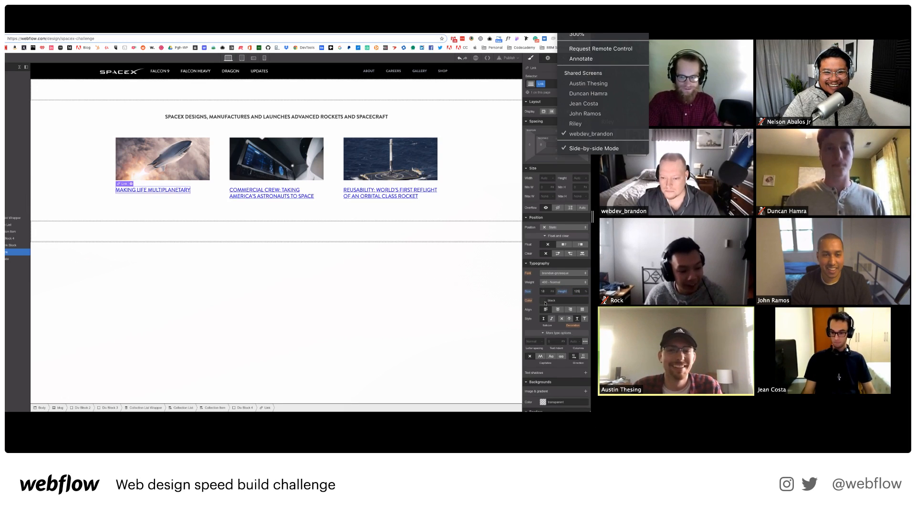
Switch Zoom to the participant whose build has the moon hero and three-tab menu.
{"action": "left_click", "coordinate": [543, 301]}
{"action": "left_click", "coordinate": [593, 87]}
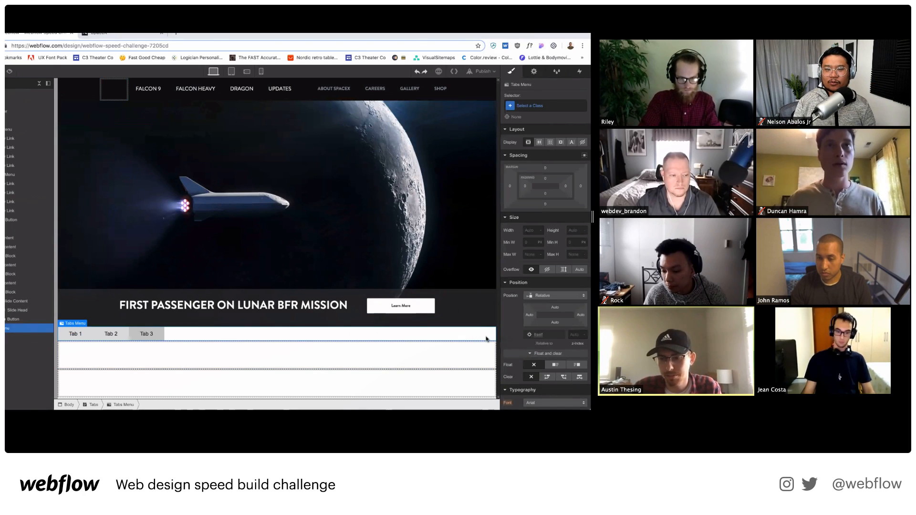
Give the tab bar a dark #111718 background and lay the tabs out as a centred flex row.
{"action": "scroll", "coordinate": [577, 343], "scroll_direction": "down", "scroll_amount": 3}
{"action": "scroll", "coordinate": [560, 259], "scroll_direction": "down", "scroll_amount": 5}
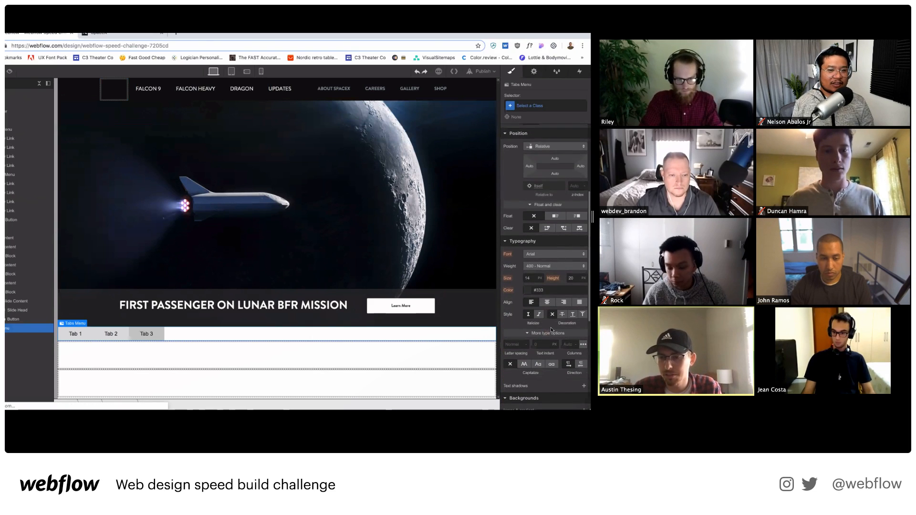
{"action": "left_click", "coordinate": [545, 342]}
{"action": "type", "text": "#111718"}
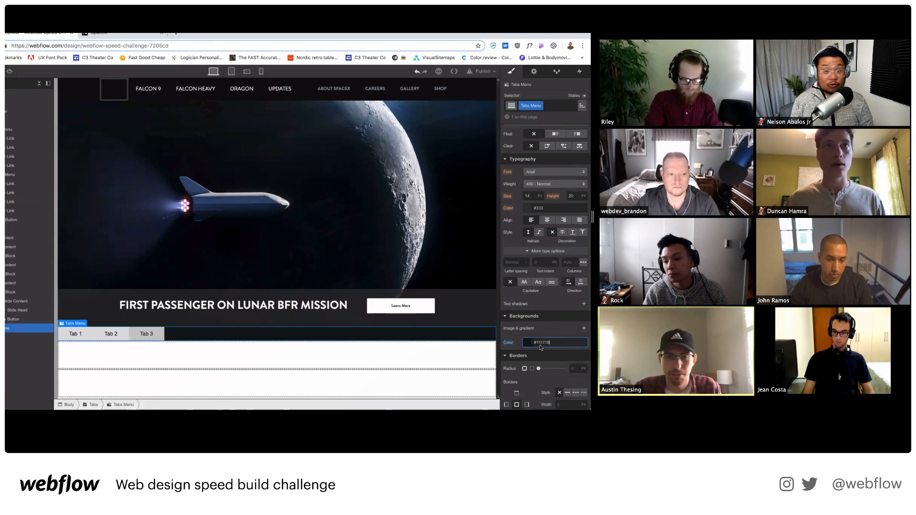
{"action": "scroll", "coordinate": [564, 127], "scroll_direction": "up", "scroll_amount": 5}
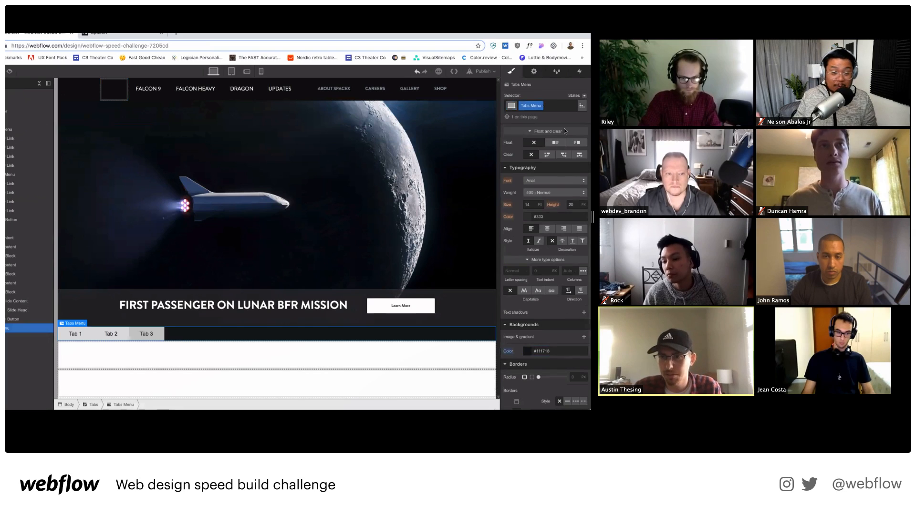
{"action": "scroll", "coordinate": [555, 187], "scroll_direction": "up", "scroll_amount": 1}
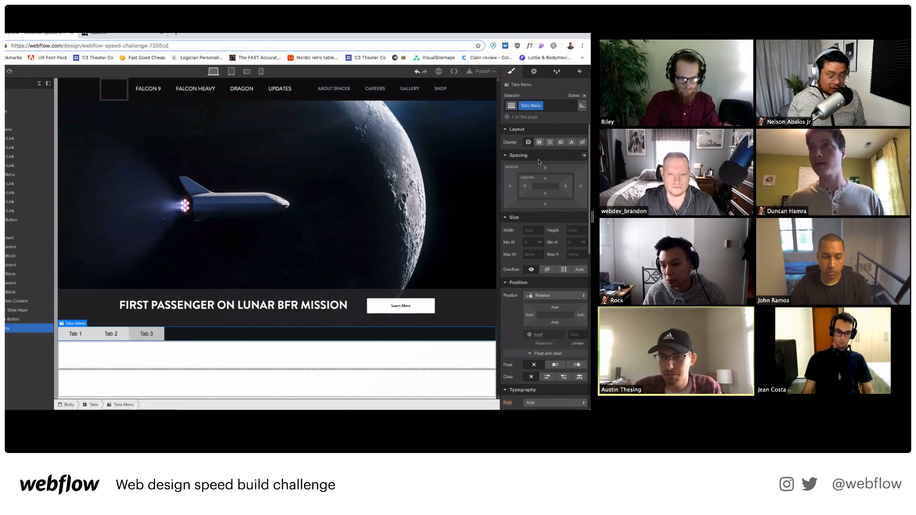
{"action": "left_click", "coordinate": [539, 142]}
{"action": "left_click", "coordinate": [542, 181]}
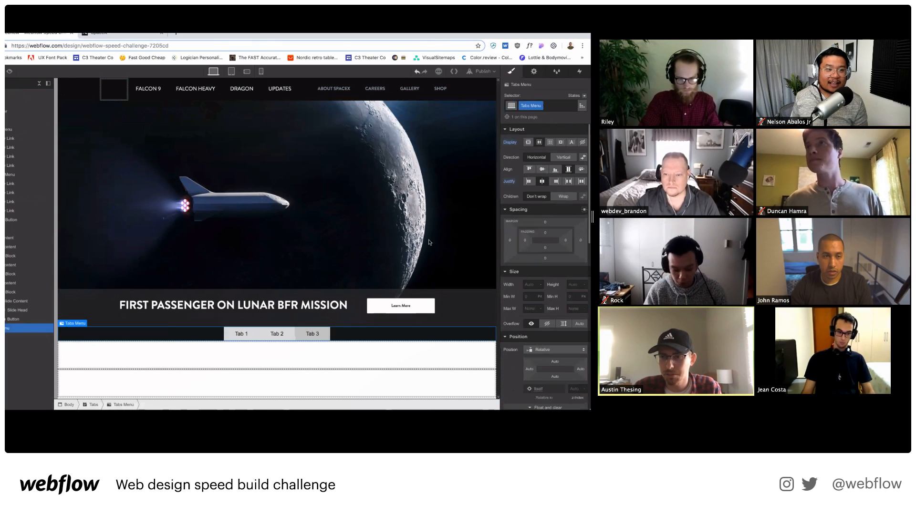
Try a 33% width on Tab 1, then undo it.
{"action": "left_click", "coordinate": [241, 335]}
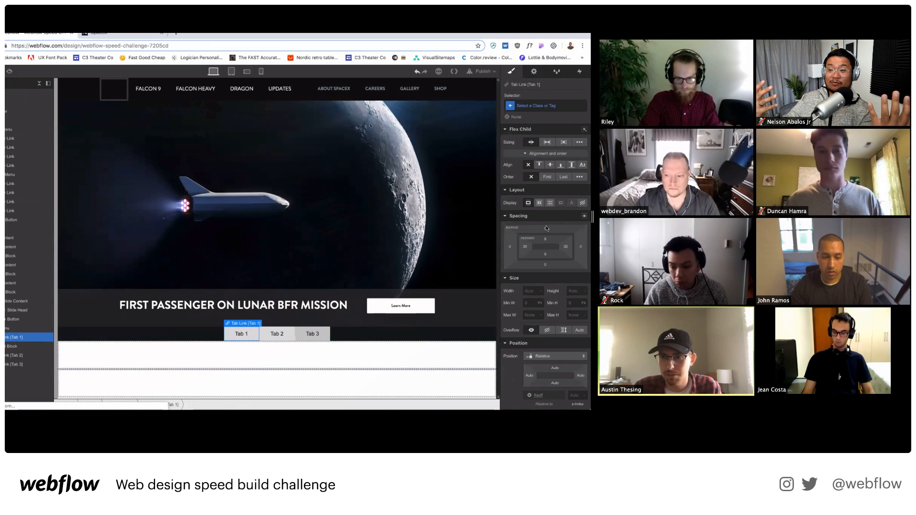
{"action": "scroll", "coordinate": [533, 287], "scroll_direction": "down", "scroll_amount": 3}
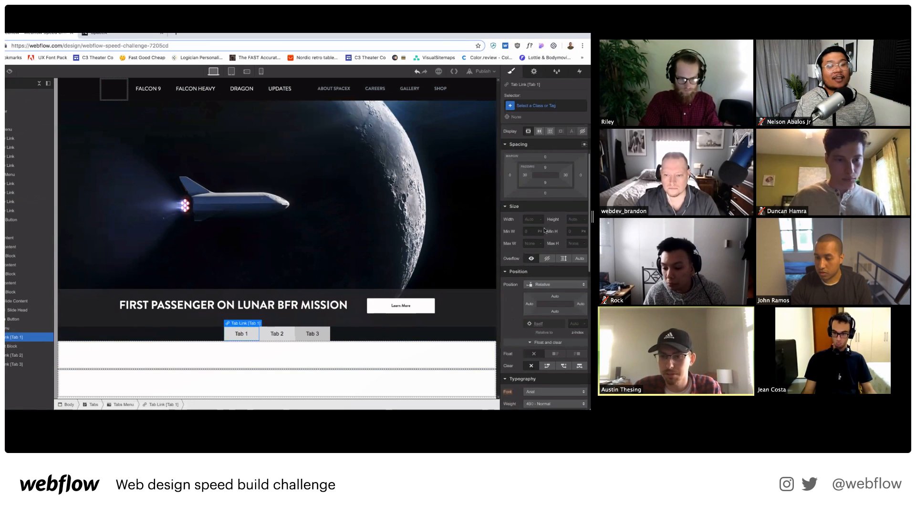
{"action": "left_click", "coordinate": [538, 222]}
{"action": "type", "text": "33"}
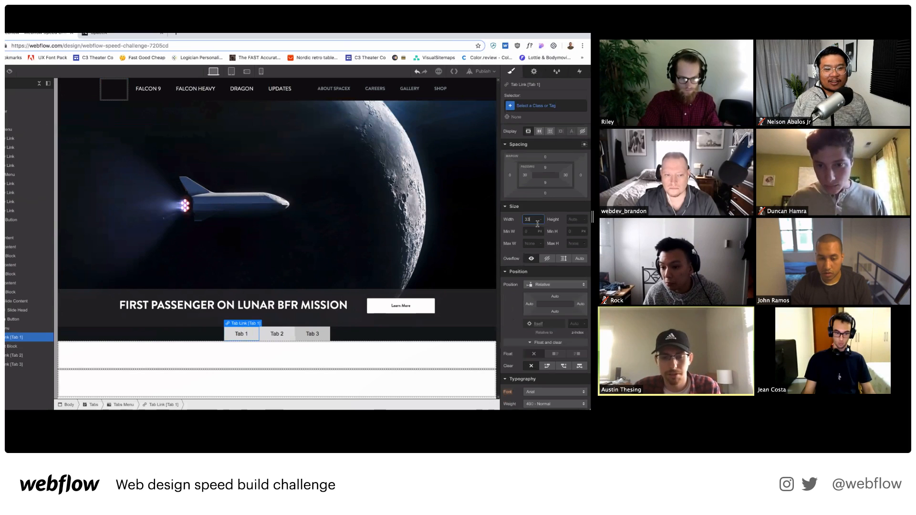
{"action": "type", "text": "%"}
{"action": "key", "text": "Return"}
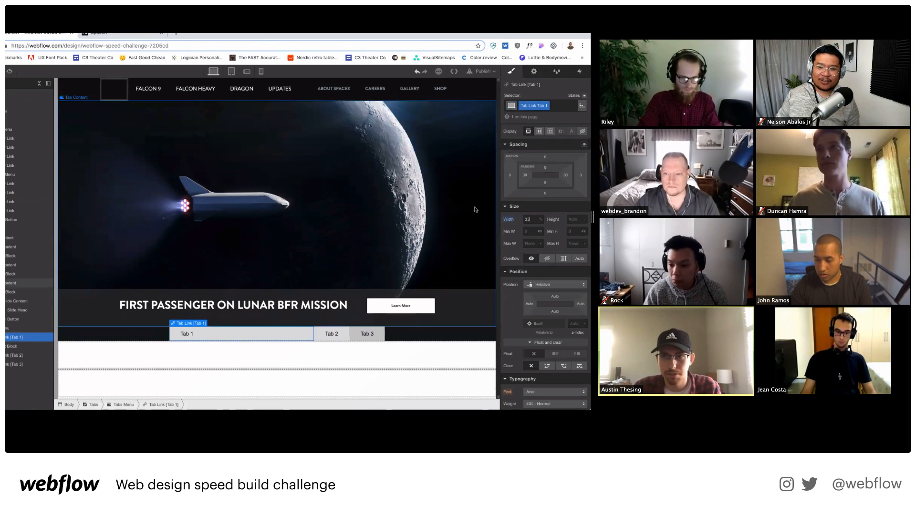
{"action": "key", "text": "super+z"}
Replace Tab 1's extra combo class with the Tab Link class.
{"action": "left_click", "coordinate": [236, 343]}
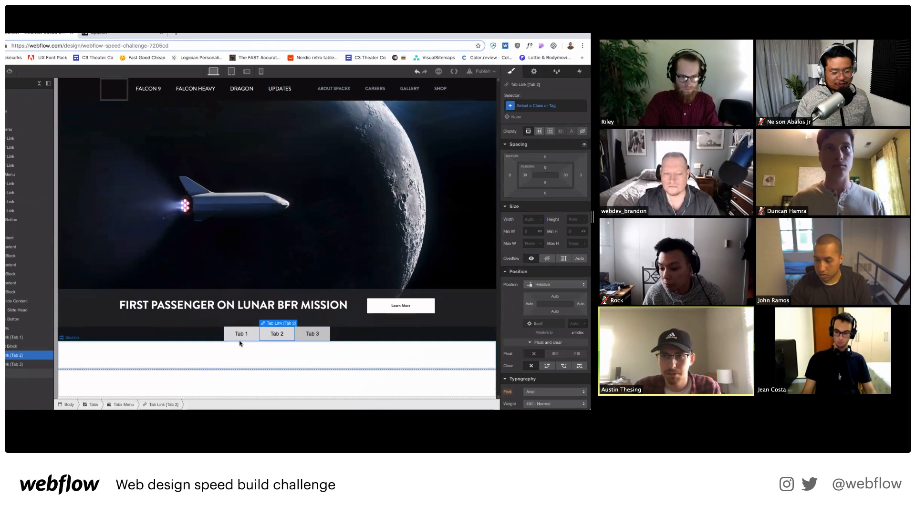
{"action": "left_click", "coordinate": [236, 337]}
{"action": "left_click", "coordinate": [554, 107]}
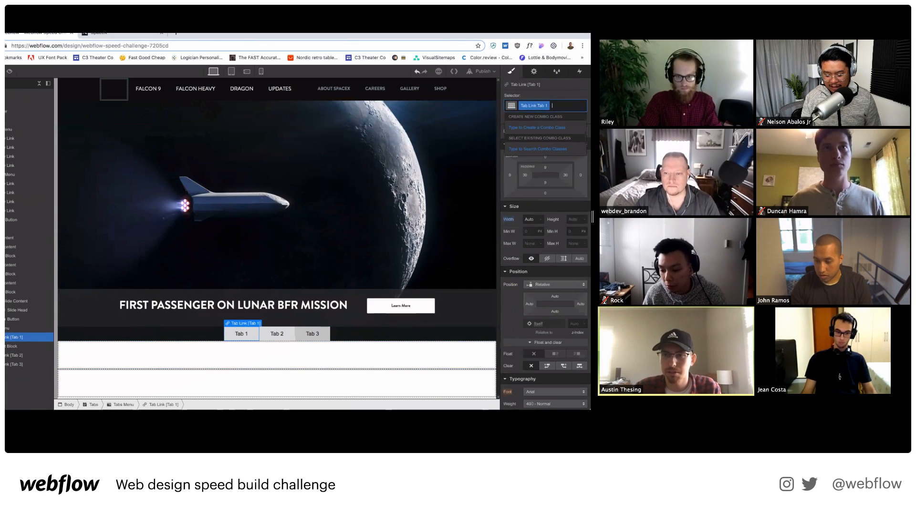
{"action": "key", "text": "BackSpace"}
{"action": "type", "text": "Tab Link"}
{"action": "key", "text": "Return"}
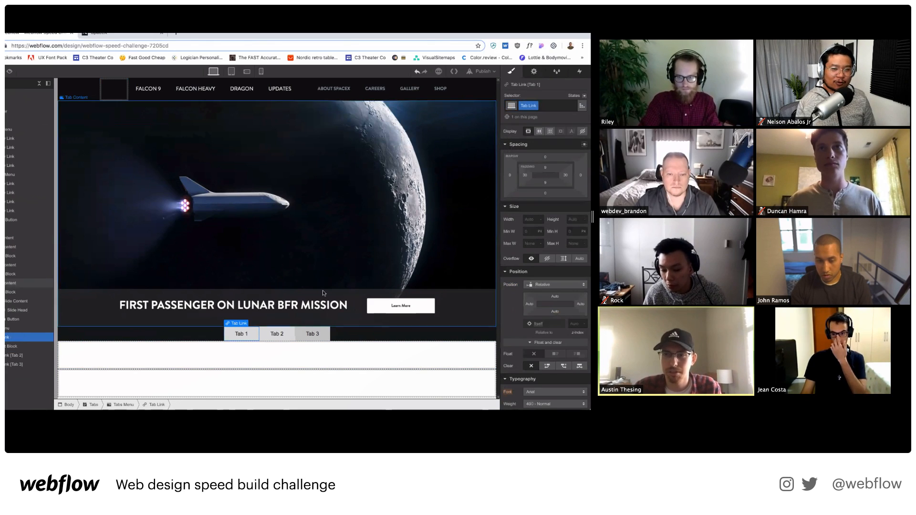
Give Tab 2 and Tab 3 the existing shared Tab Link class.
{"action": "left_click", "coordinate": [277, 334]}
{"action": "left_click", "coordinate": [533, 106]}
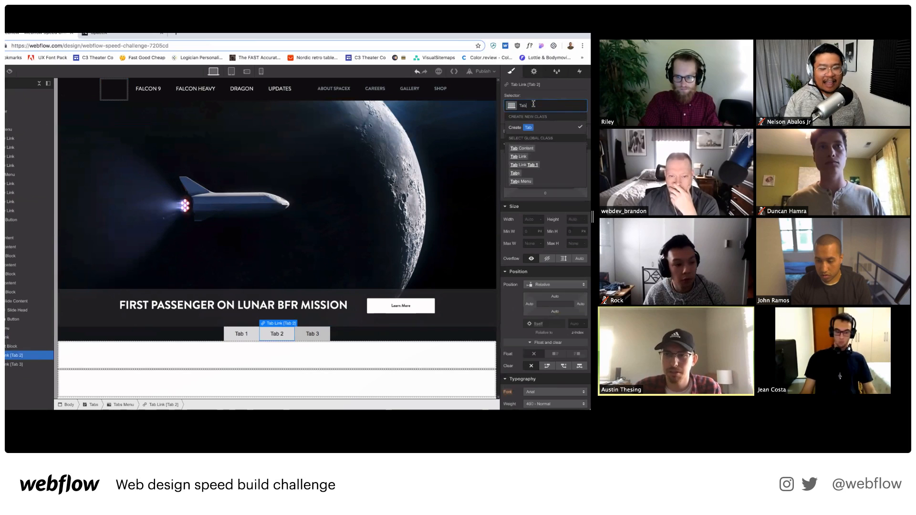
{"action": "type", "text": "Tab Link"}
{"action": "key", "text": "Return"}
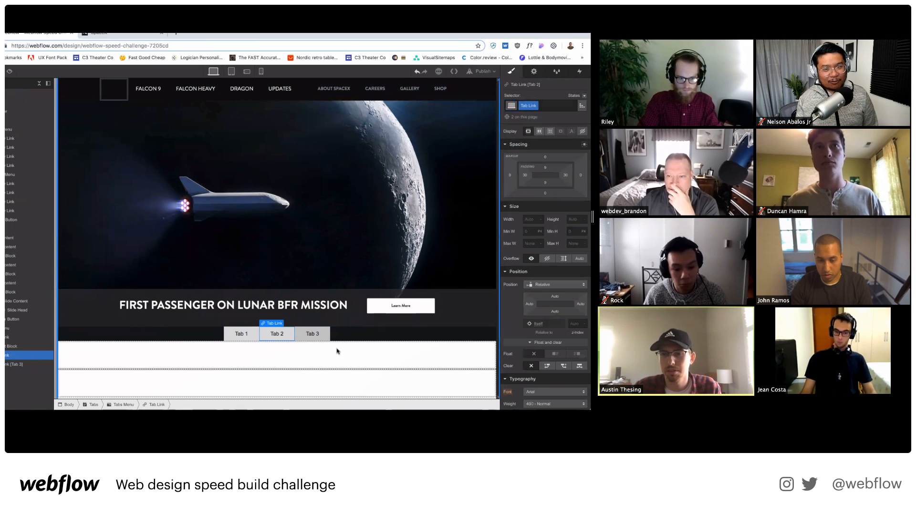
{"action": "left_click", "coordinate": [313, 334]}
{"action": "left_click", "coordinate": [544, 105]}
{"action": "type", "text": "Tab Link"}
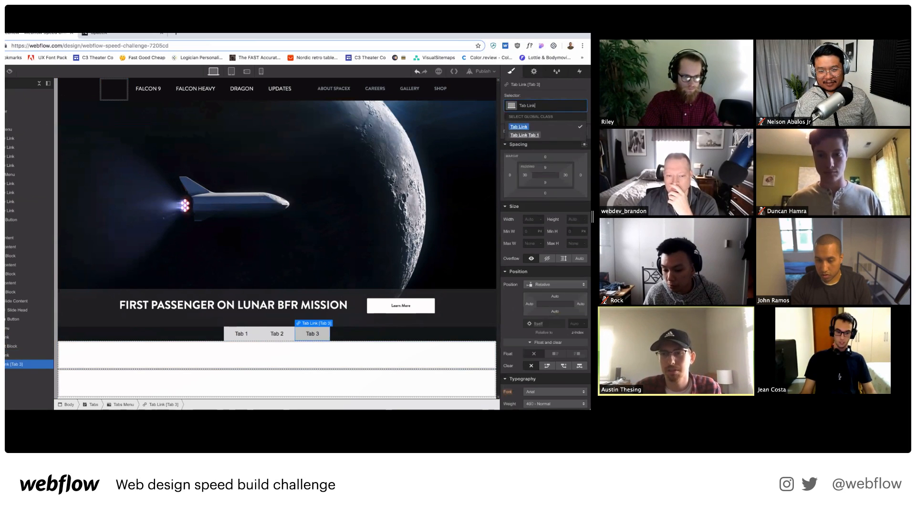
{"action": "key", "text": "Return"}
Start setting the Tab Link width to 33% from Tab 1.
{"action": "left_click", "coordinate": [234, 339]}
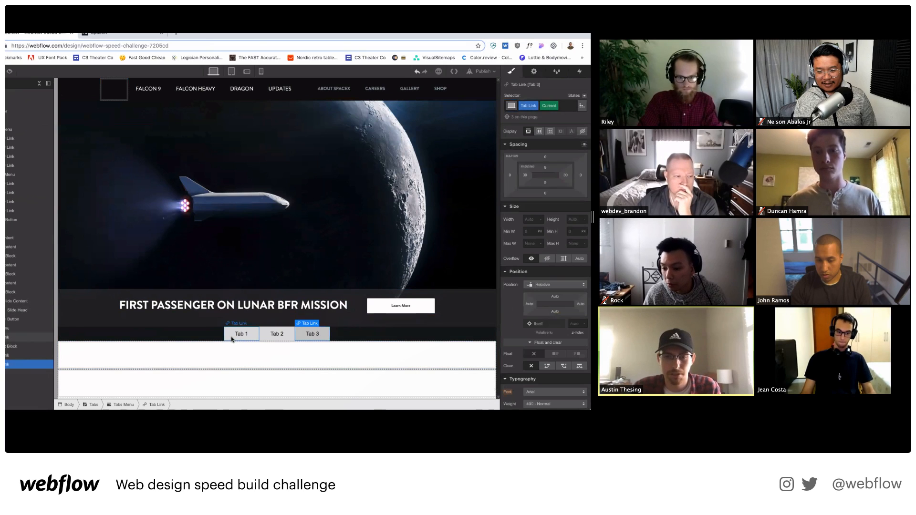
{"action": "left_click", "coordinate": [531, 219]}
{"action": "type", "text": "33"}
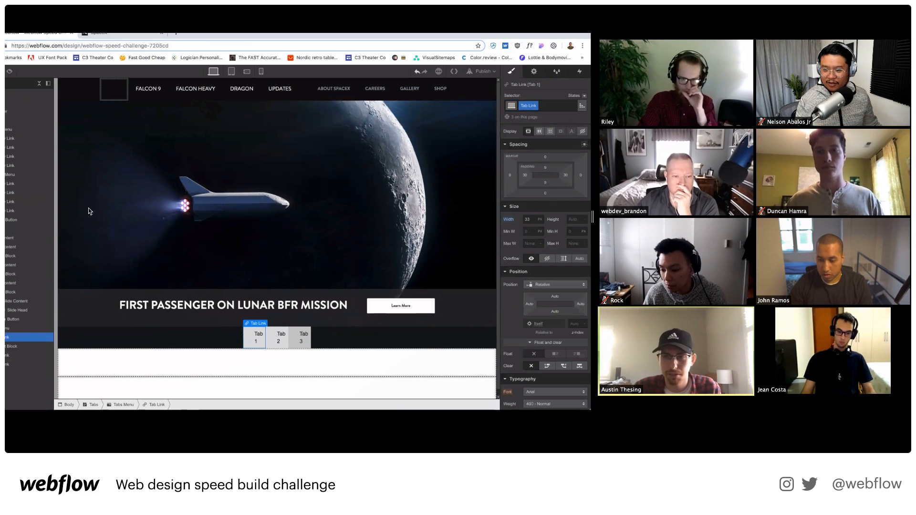
{"action": "type", "text": "%"}
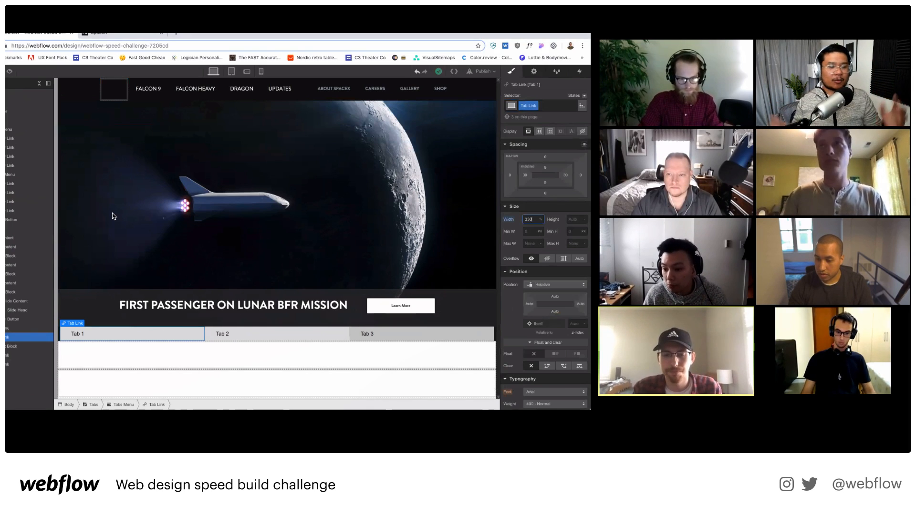
Make the tab links 330 px wide and 60 px tall.
{"action": "type", "text": "30"}
{"action": "left_click", "coordinate": [572, 219]}
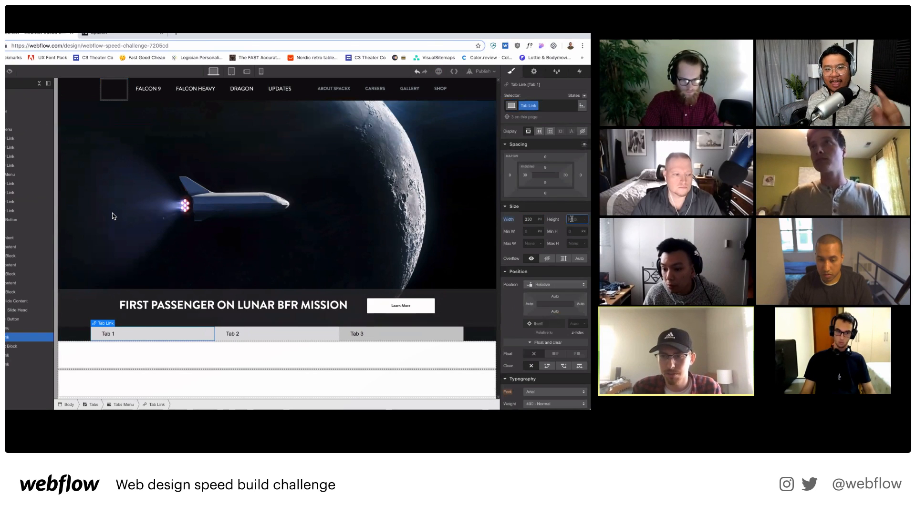
{"action": "key", "text": "Return"}
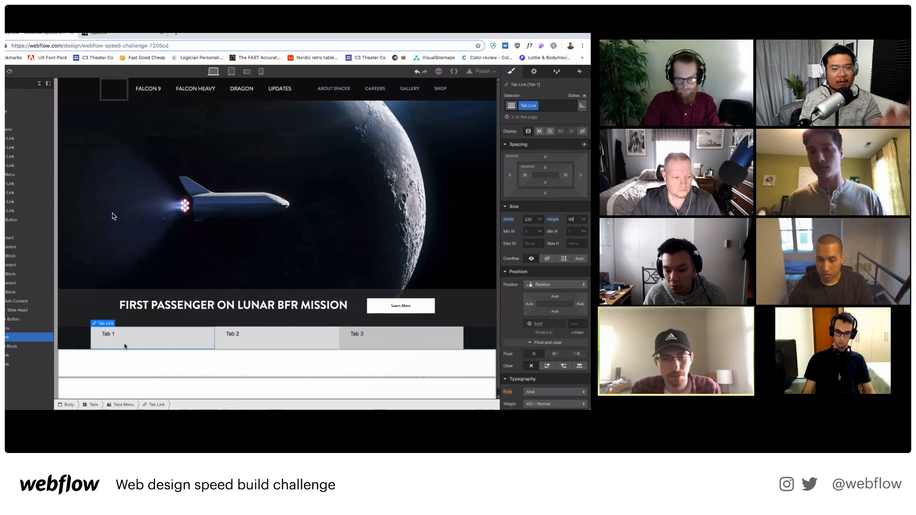
Relabel the first tab '01 CREW DEMO-1 MISSION'.
{"action": "left_click", "coordinate": [115, 335]}
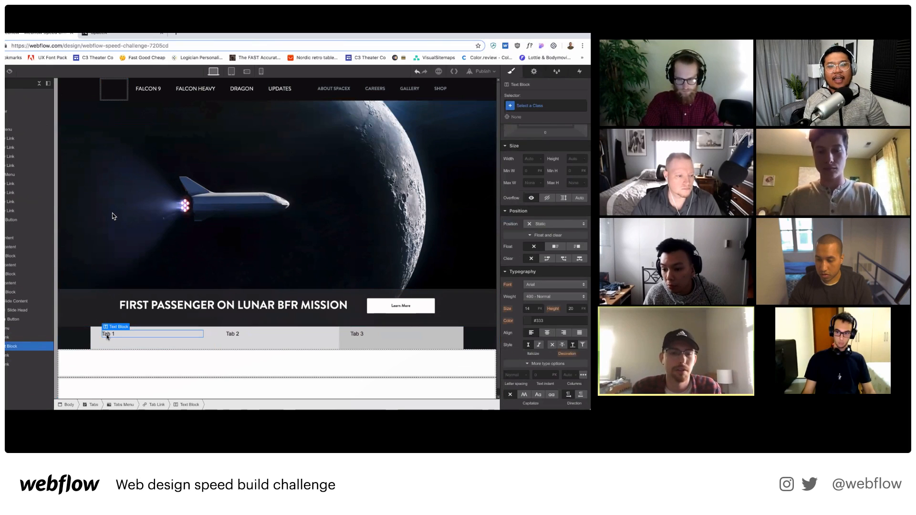
{"action": "double_click", "coordinate": [107, 335]}
{"action": "left_click_drag", "start_coordinate": [116, 335], "coordinate": [61, 336]}
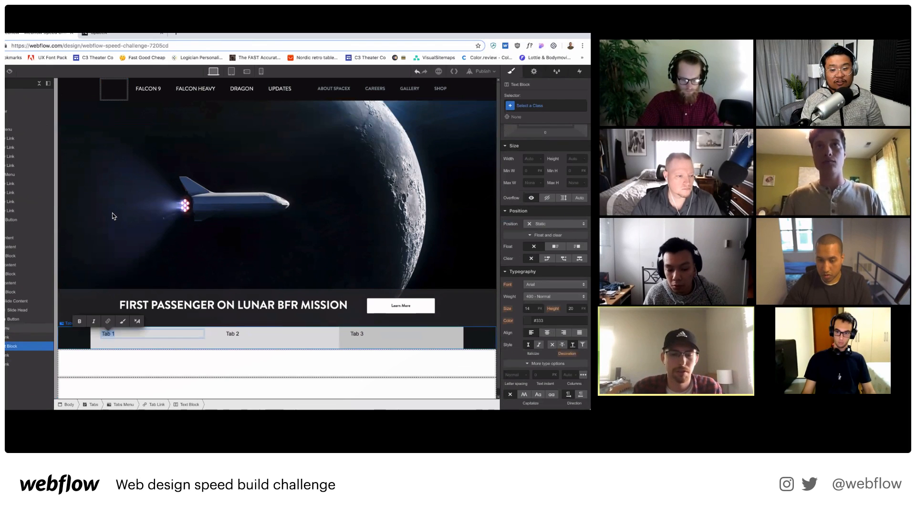
{"action": "type", "text": "01 CREW DEM"}
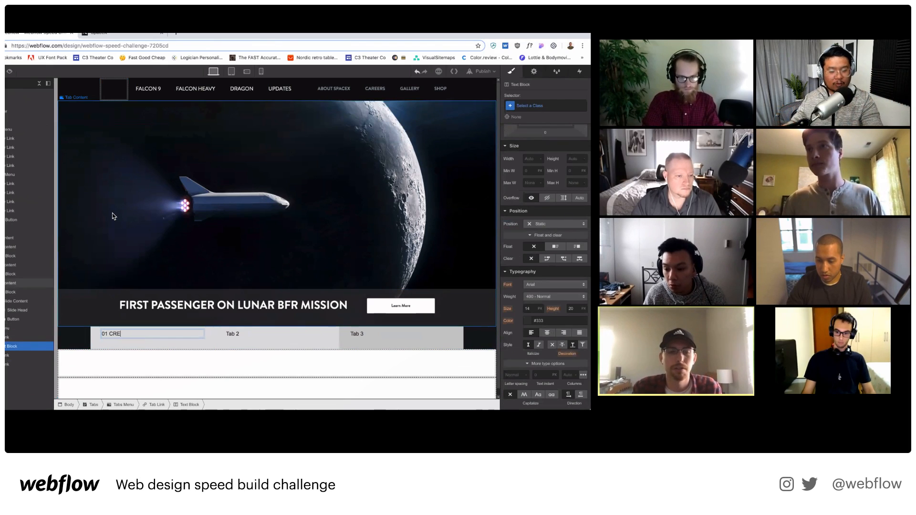
{"action": "key", "text": "BackSpace"}
{"action": "key", "text": "BackSpace"}
{"action": "key", "text": "BackSpace"}
{"action": "key", "text": "BackSpace"}
{"action": "key", "text": "BackSpace"}
{"action": "key", "text": "BackSpace"}
{"action": "key", "text": "BackSpace"}
{"action": "key", "text": "BackSpace"}
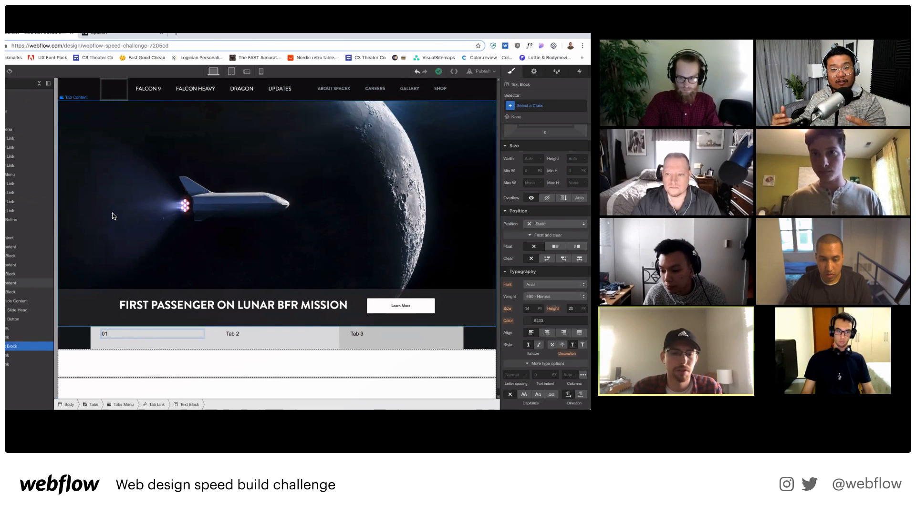
{"action": "key", "text": "BackSpace"}
{"action": "key", "text": "BackSpace"}
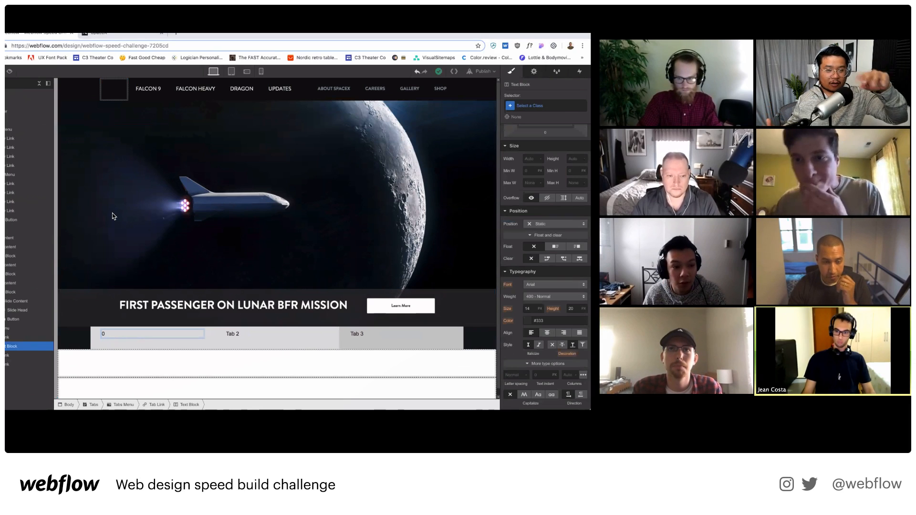
{"action": "type", "text": "1"}
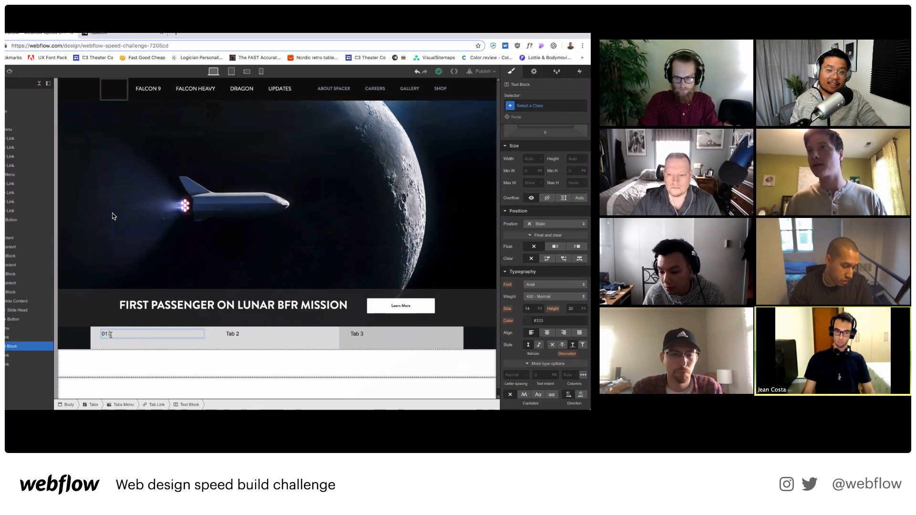
{"action": "type", "text": "CREW DEMO-1 MISSION"}
Relabel the second tab '02 NASA ASTRONAUTS ON CREW DRAGON'.
{"action": "left_click", "coordinate": [237, 335]}
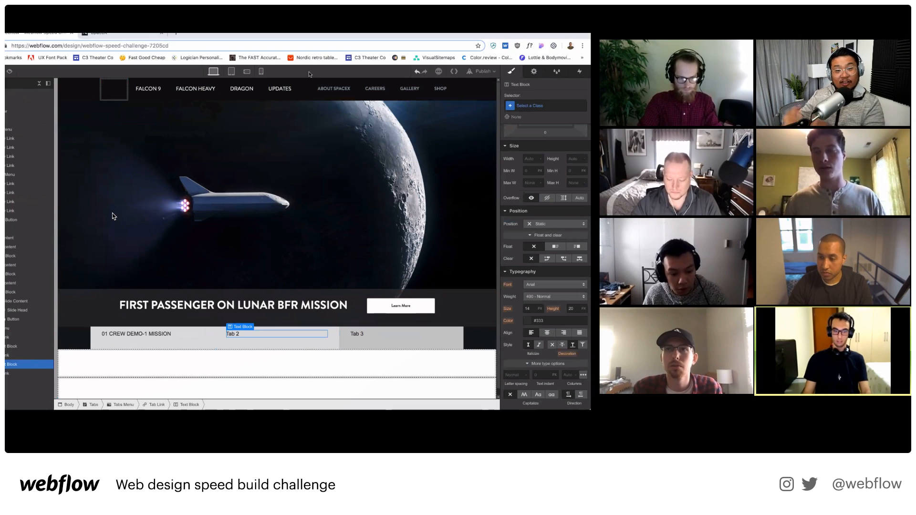
{"action": "double_click", "coordinate": [236, 335]}
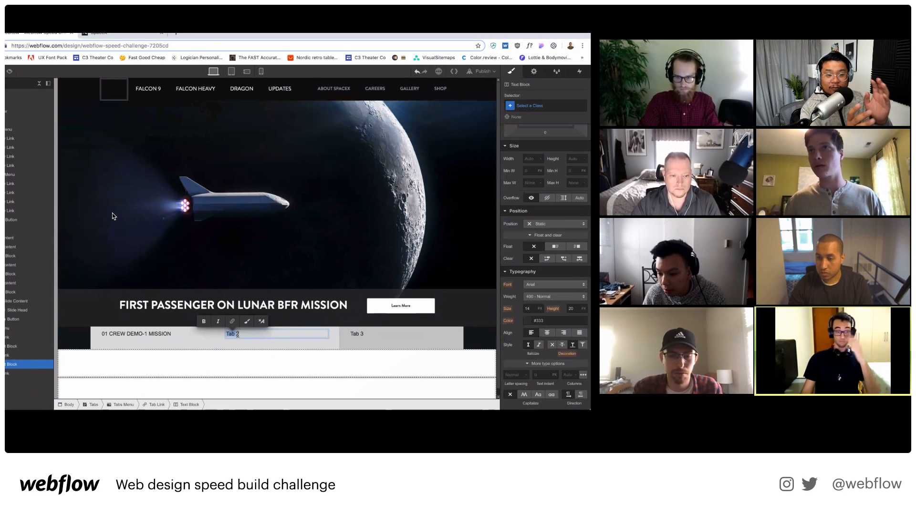
{"action": "key", "text": "BackSpace"}
{"action": "type", "text": "02"}
{"action": "type", "text": "NASA ASTRONAUTS ON CREW DRAGON"}
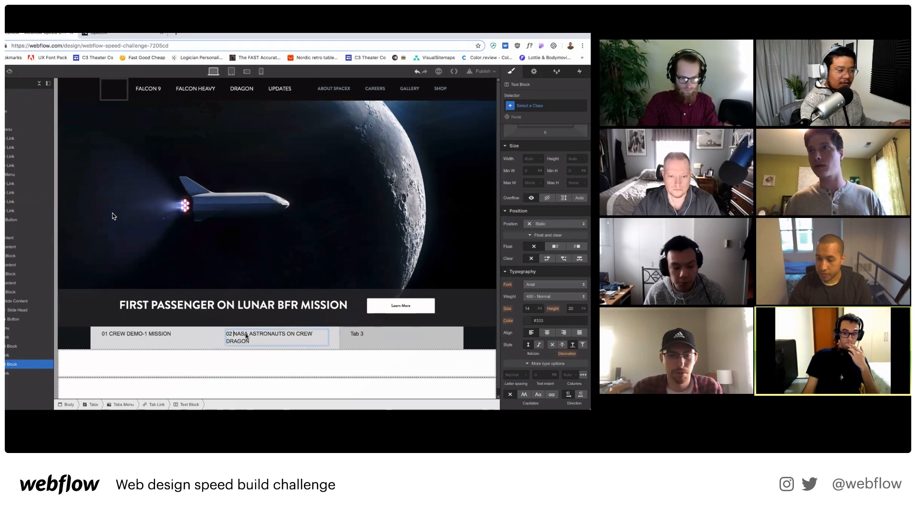
Start editing the third tab's 'Tab 3' label.
{"action": "left_click", "coordinate": [358, 336]}
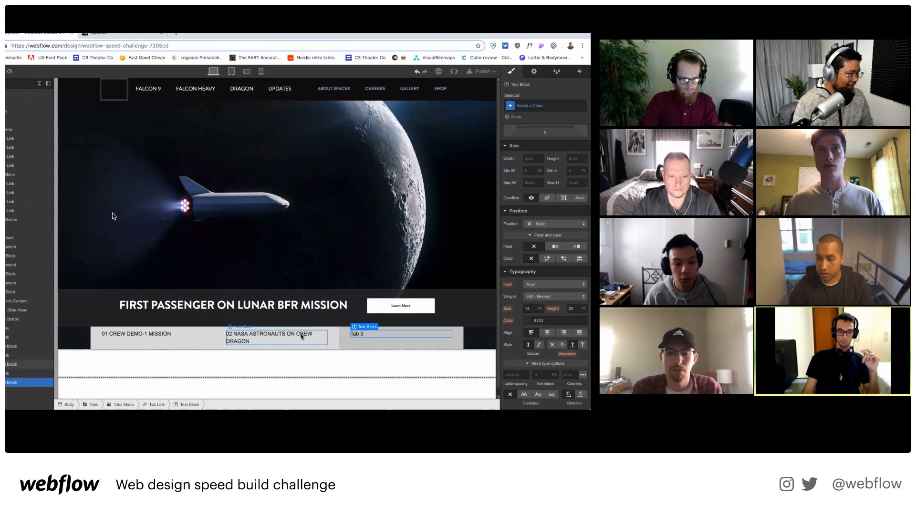
{"action": "double_click", "coordinate": [375, 334]}
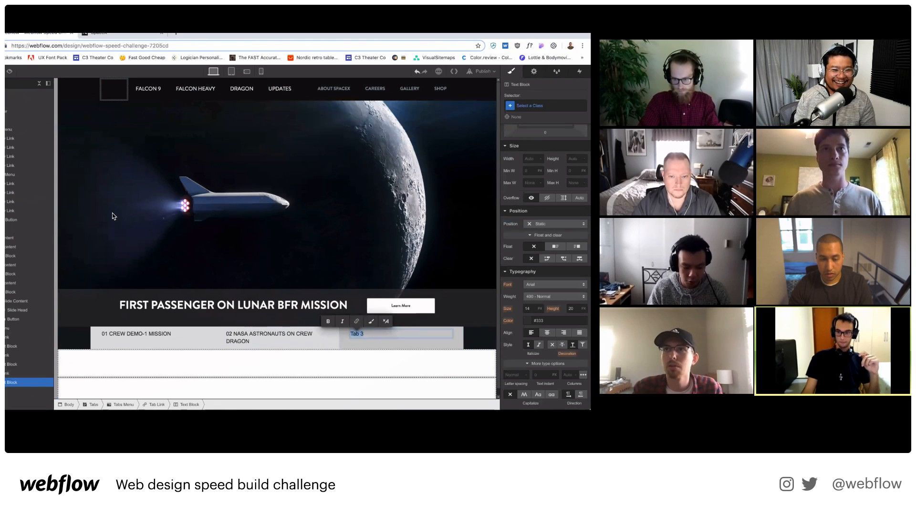
{"action": "key", "text": "super+Tab"}
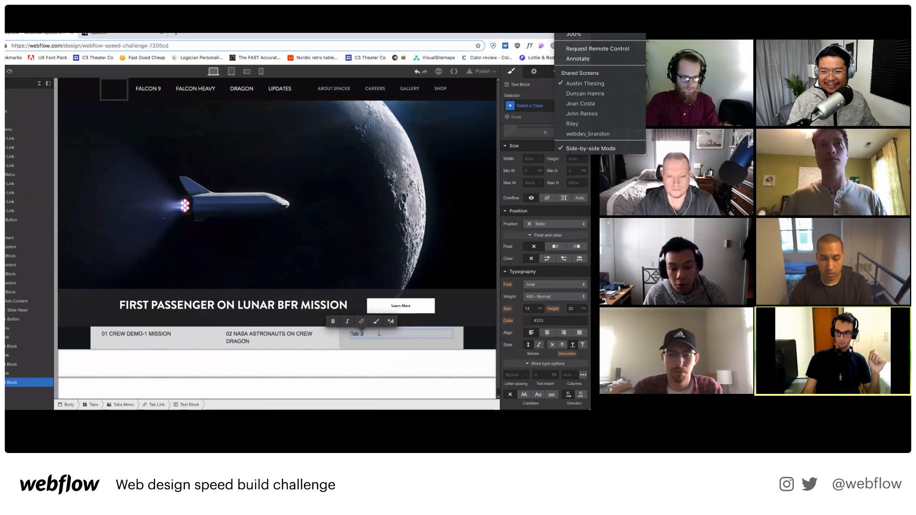
{"action": "left_click", "coordinate": [593, 93]}
{"action": "left_click", "coordinate": [186, 226]}
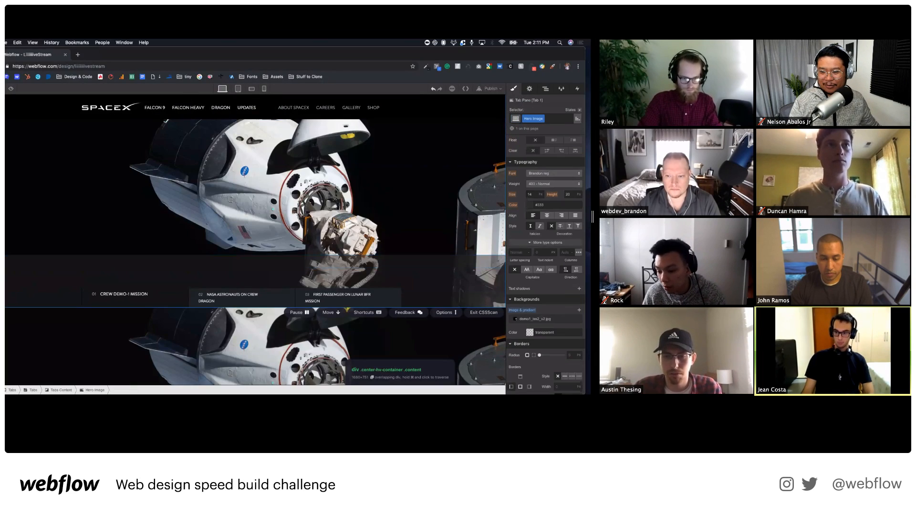
{"action": "left_click", "coordinate": [29, 261]}
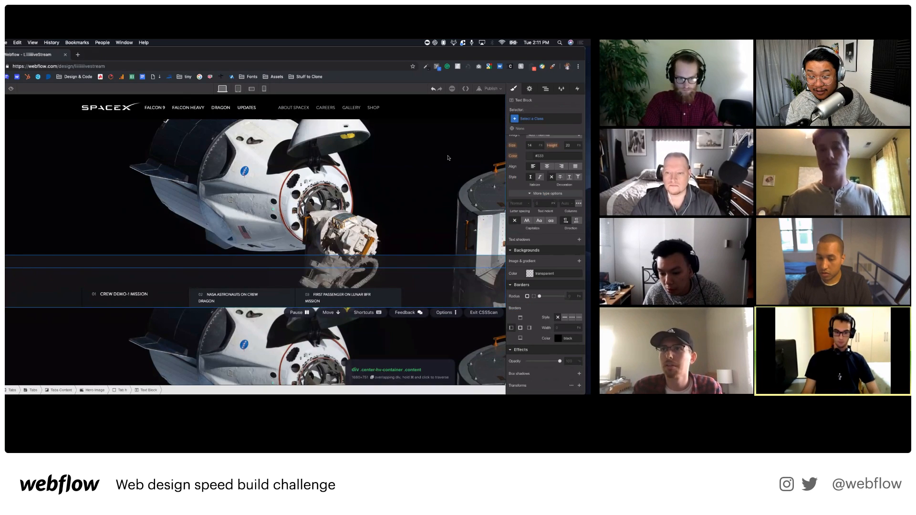
{"action": "left_click", "coordinate": [214, 260]}
{"action": "key", "text": "super+k"}
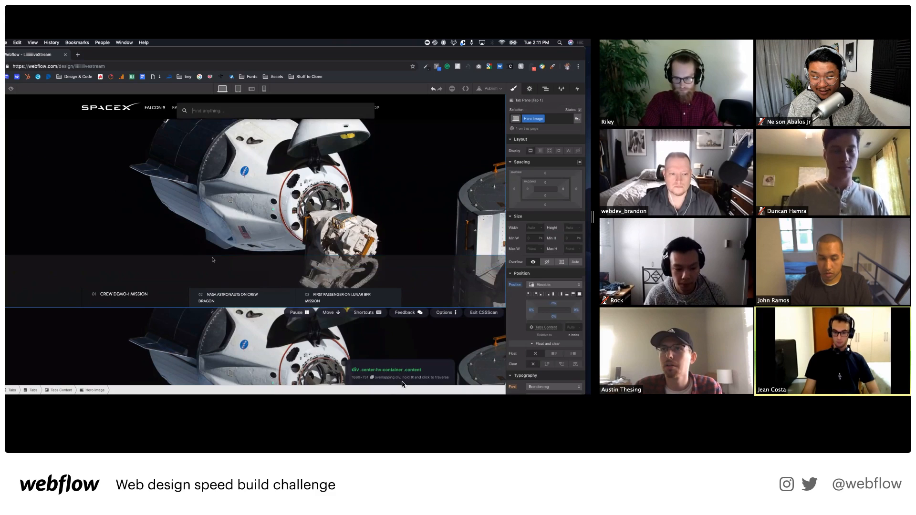
{"action": "type", "text": "div"}
{"action": "key", "text": "Return"}
{"action": "key", "text": "super+Return"}
{"action": "type", "text": "c"}
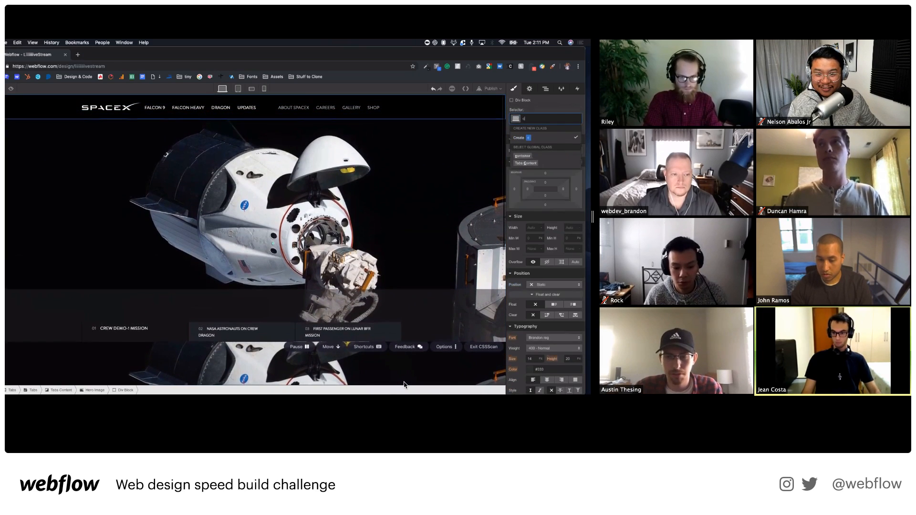
{"action": "type", "text": "ontianer"}
{"action": "key", "text": "Return"}
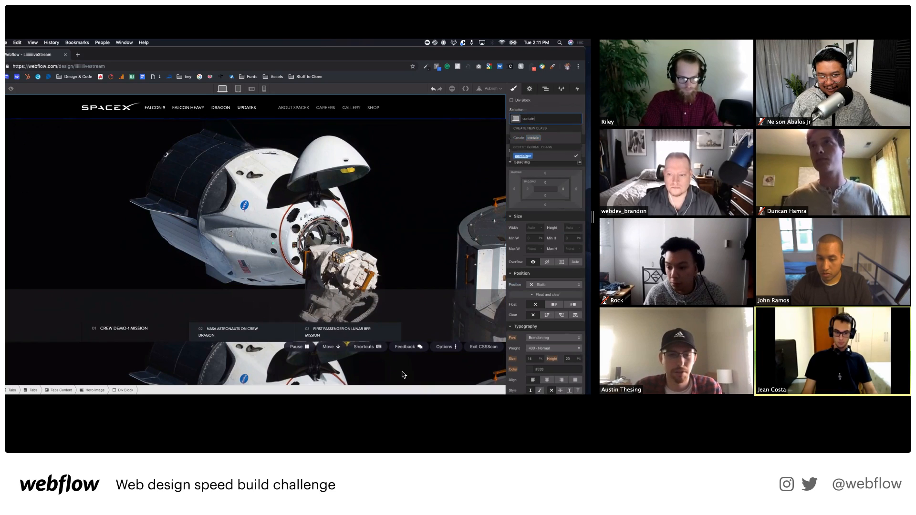
{"action": "left_click", "coordinate": [546, 88]}
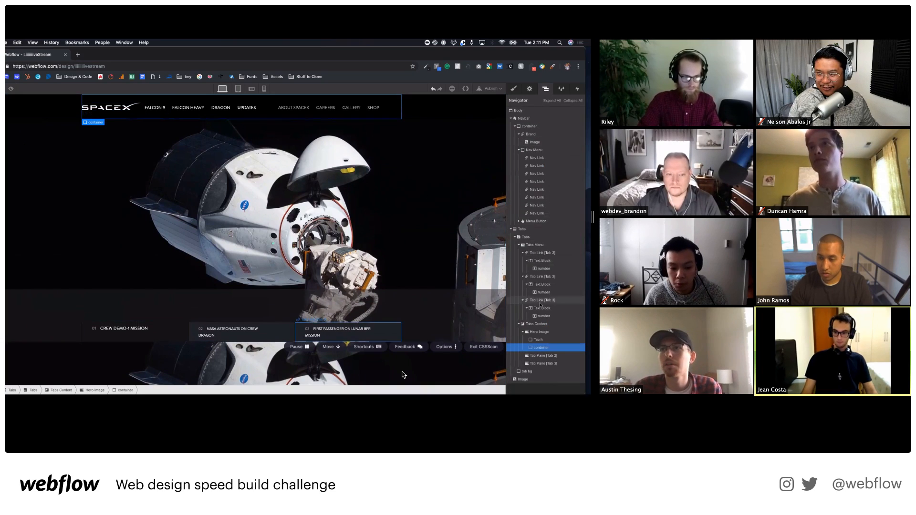
{"action": "left_click_drag", "start_coordinate": [543, 351], "coordinate": [543, 351]}
{"action": "scroll", "coordinate": [334, 297], "scroll_direction": "down", "scroll_amount": 1}
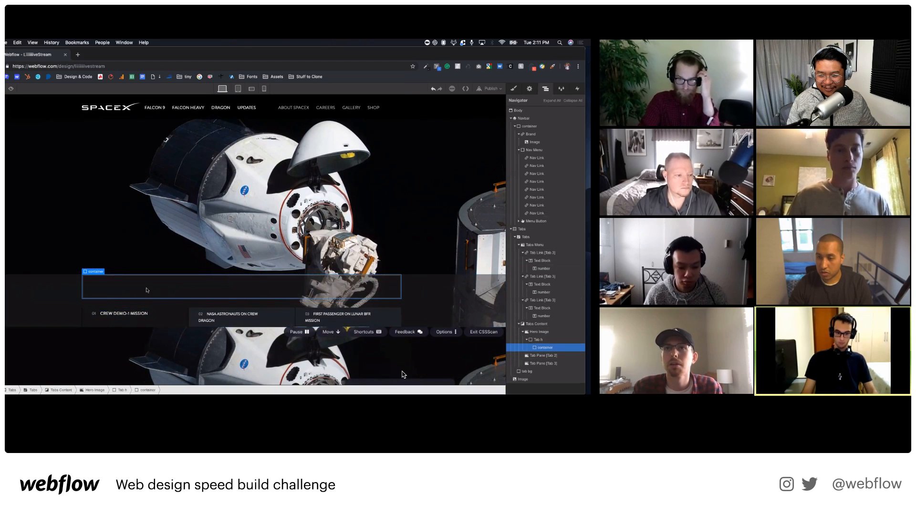
{"action": "key", "text": "super+e"}
{"action": "type", "text": "h"}
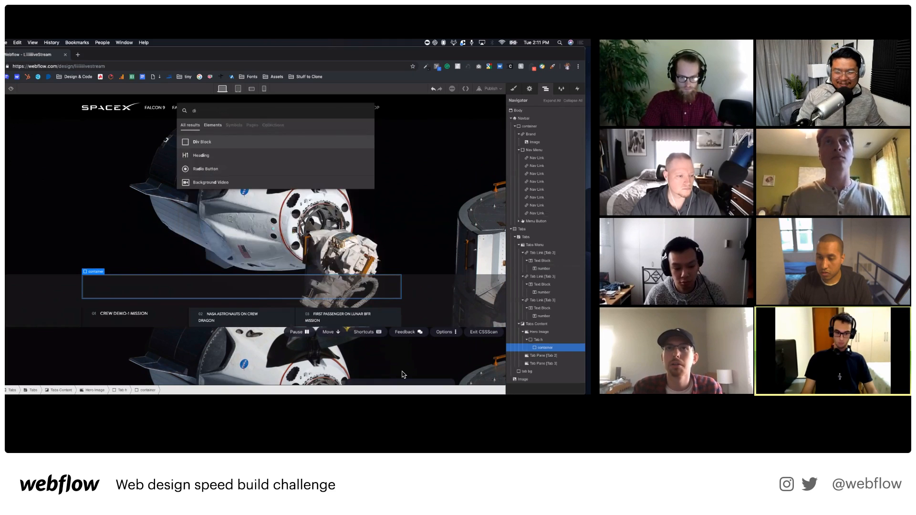
{"action": "key", "text": "Return"}
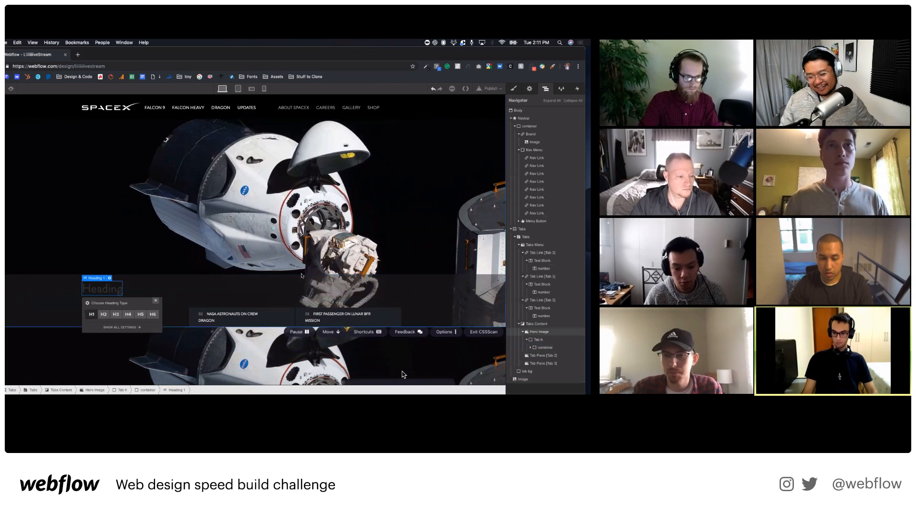
{"action": "left_click", "coordinate": [538, 340]}
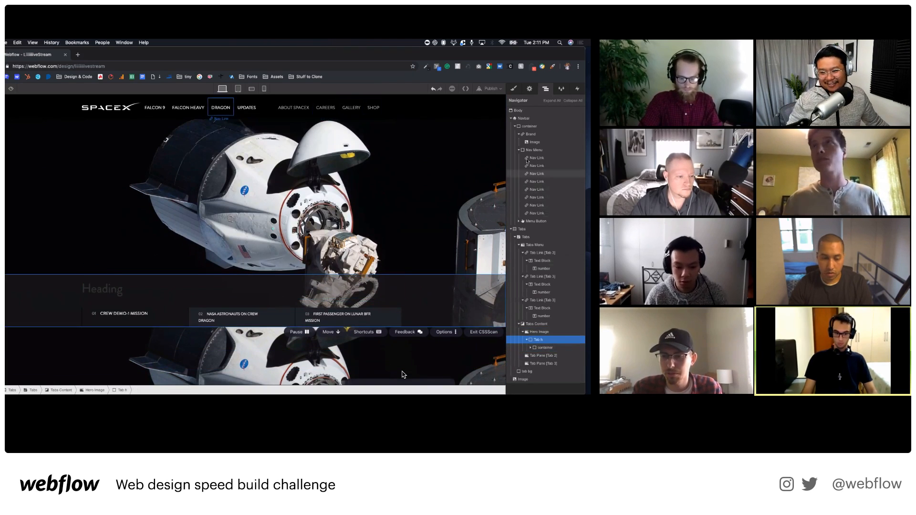
{"action": "left_click", "coordinate": [513, 88]}
{"action": "scroll", "coordinate": [547, 300], "scroll_direction": "down", "scroll_amount": 3}
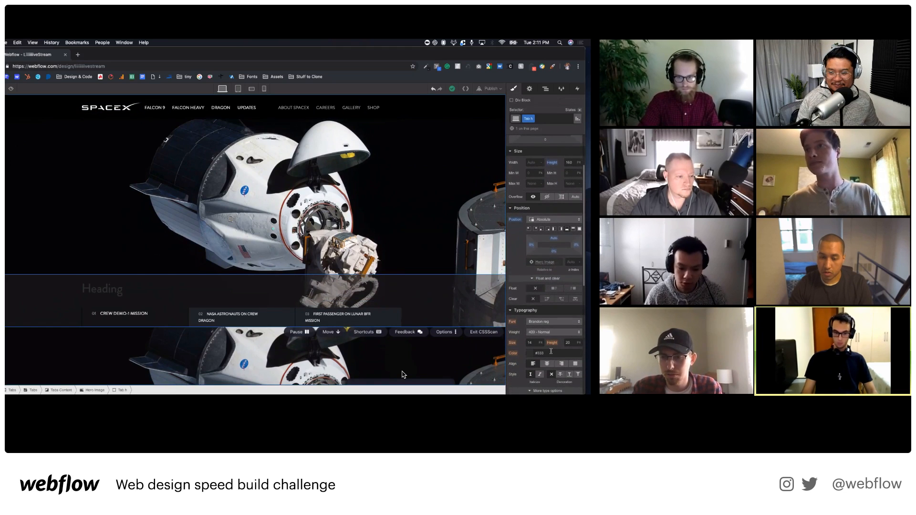
{"action": "key", "text": "Return"}
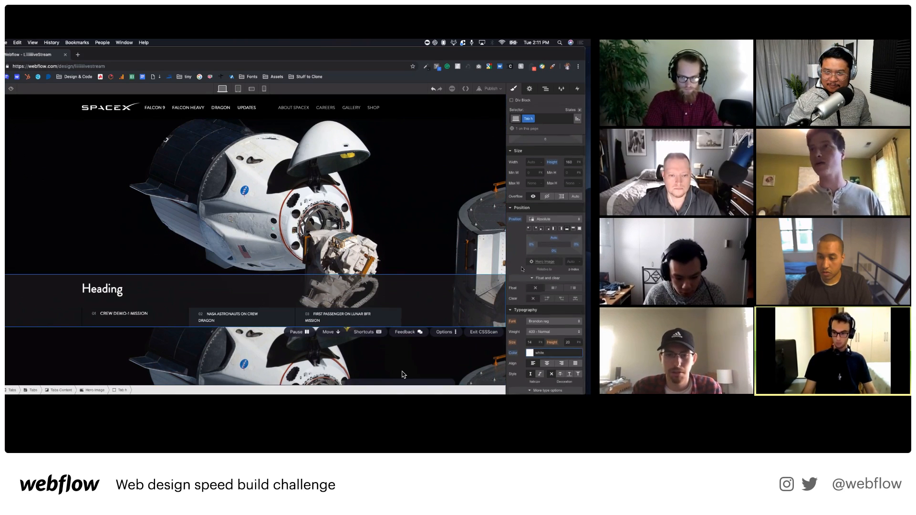
{"action": "scroll", "coordinate": [541, 256], "scroll_direction": "down", "scroll_amount": 4}
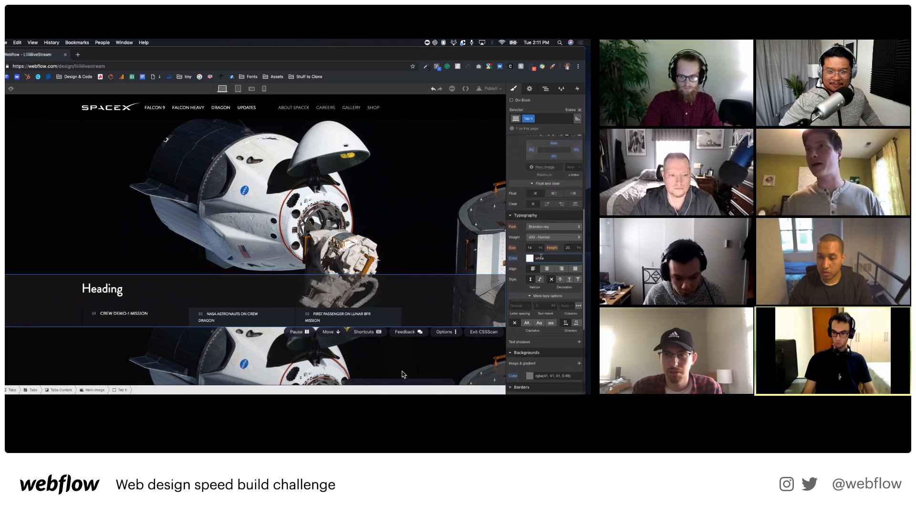
{"action": "left_click", "coordinate": [546, 89]}
{"action": "left_click", "coordinate": [514, 88]}
{"action": "scroll", "coordinate": [539, 220], "scroll_direction": "down", "scroll_amount": 5}
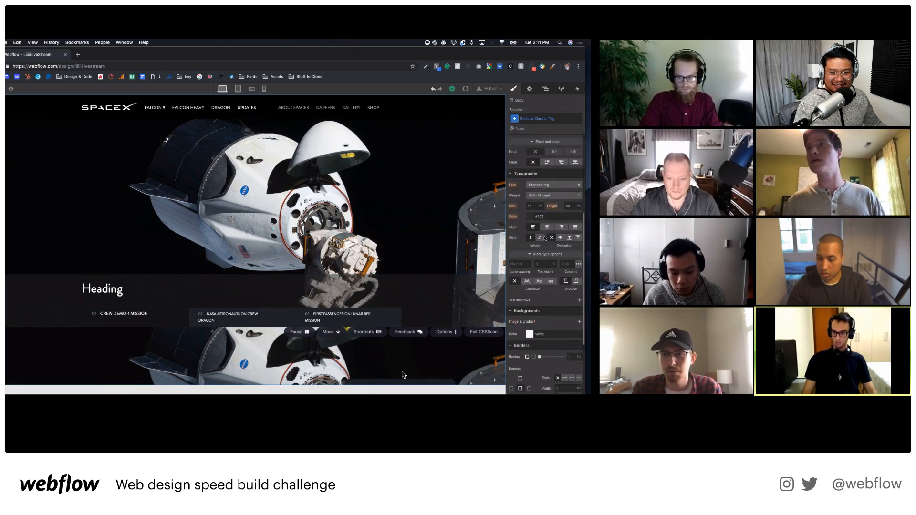
{"action": "scroll", "coordinate": [538, 222], "scroll_direction": "up", "scroll_amount": 2}
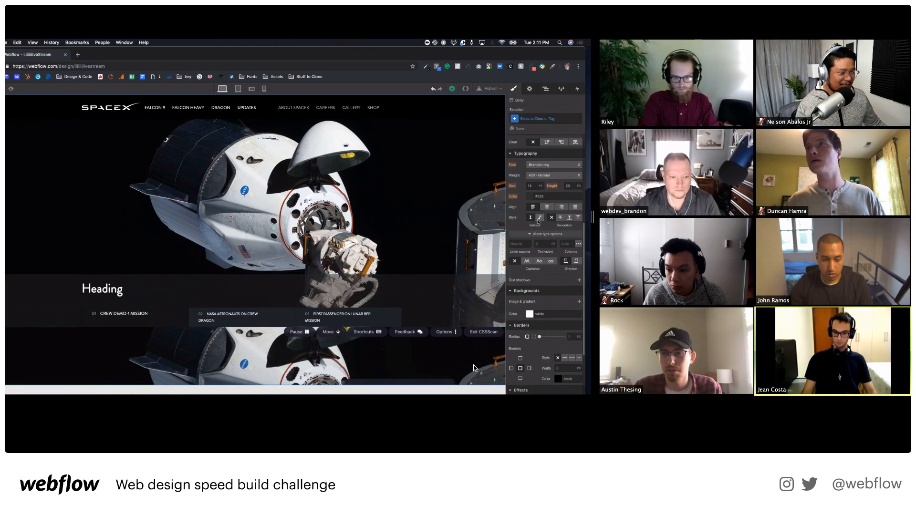
Set the heading to all capitals and give Heading 1 a 30 px left padding.
{"action": "left_click", "coordinate": [531, 263]}
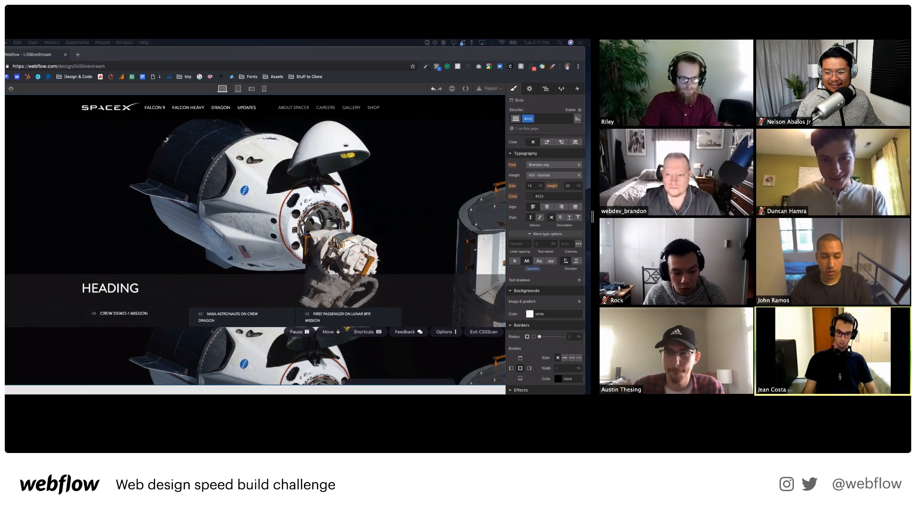
{"action": "left_click", "coordinate": [163, 292]}
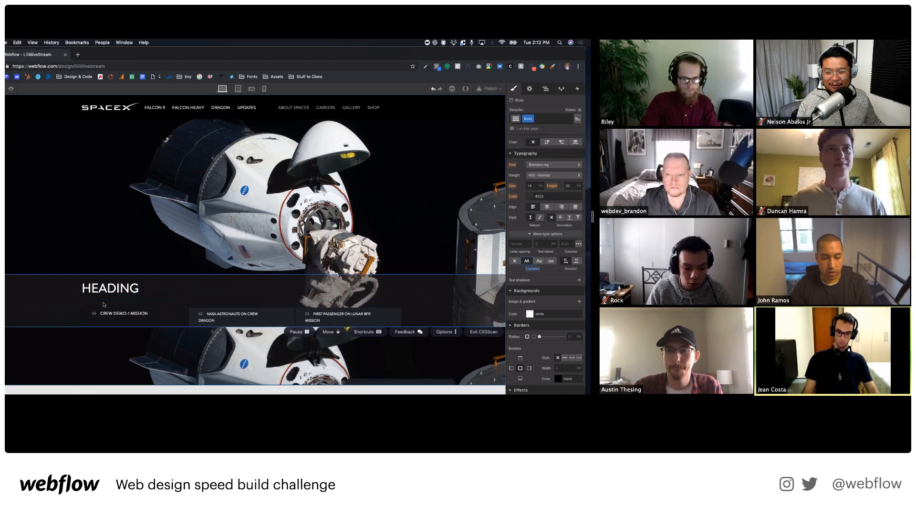
{"action": "left_click", "coordinate": [601, 29]}
{"action": "left_click", "coordinate": [156, 293]}
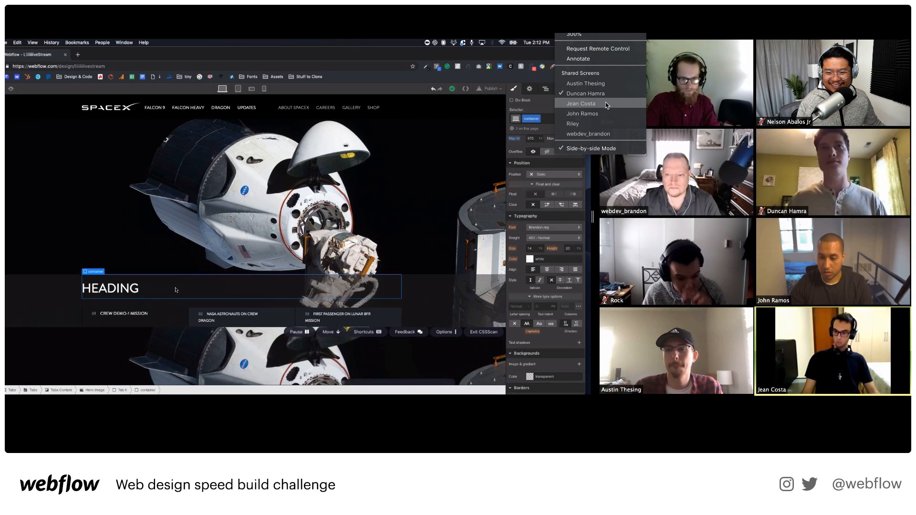
{"action": "left_click", "coordinate": [125, 289]}
{"action": "scroll", "coordinate": [545, 211], "scroll_direction": "up", "scroll_amount": 4}
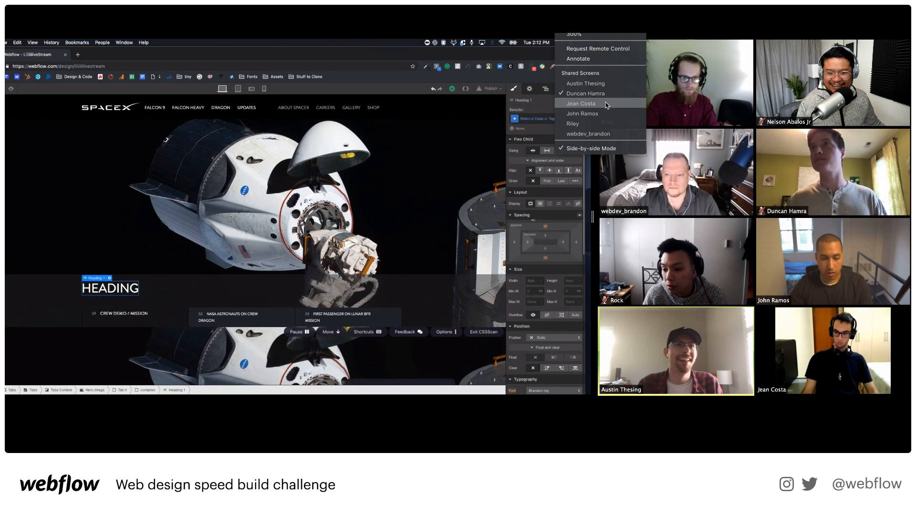
{"action": "left_click", "coordinate": [528, 242]}
{"action": "type", "text": "30"}
{"action": "key", "text": "Return"}
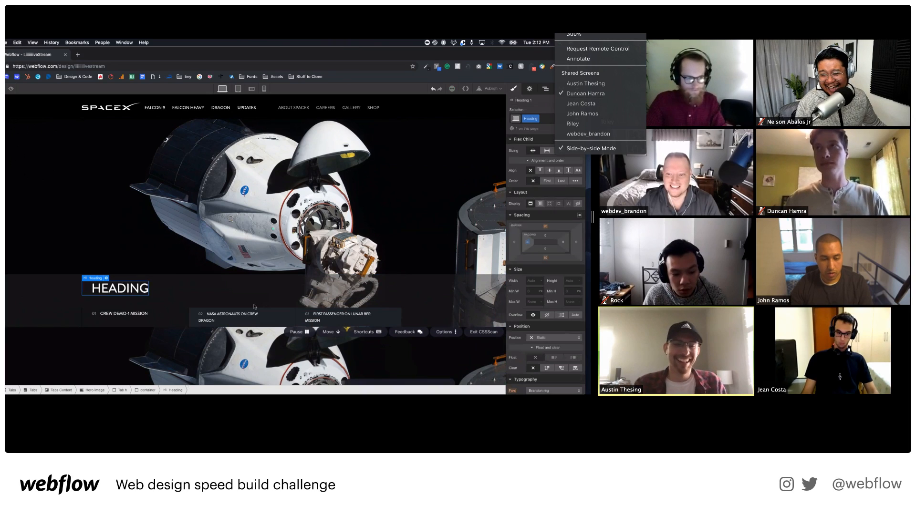
{"action": "left_click", "coordinate": [425, 34]}
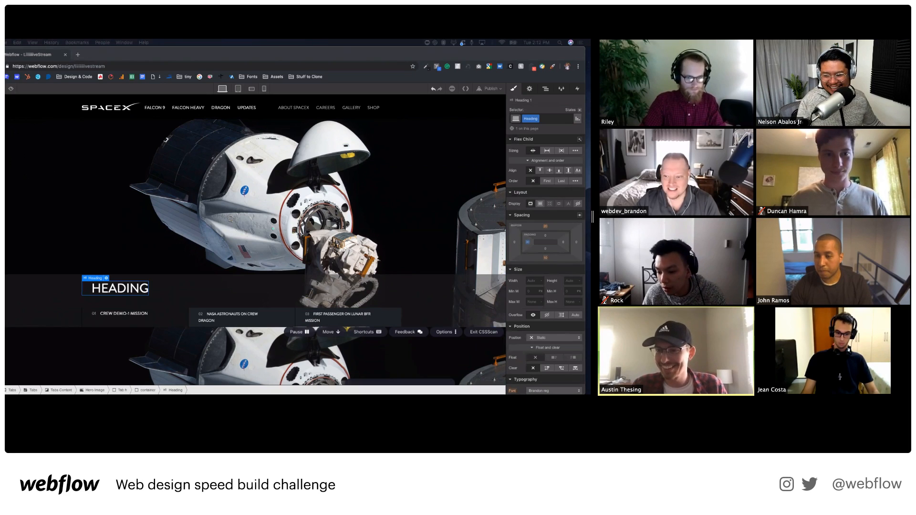
Replace the heading text with the pasted CREW DEMO-1 MISSION link.
{"action": "double_click", "coordinate": [133, 287]}
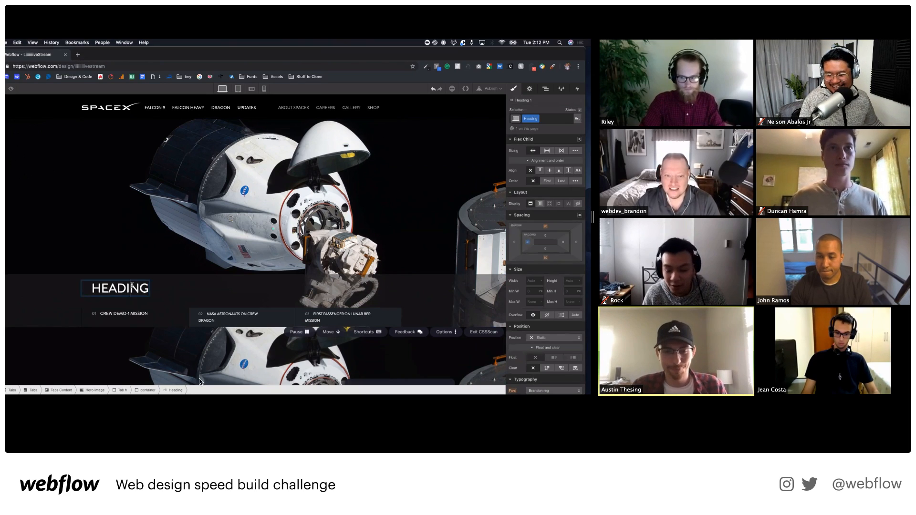
{"action": "left_click", "coordinate": [559, 35]}
{"action": "double_click", "coordinate": [139, 289]}
{"action": "type", "text": "CREW DEMO-1 MISSION"}
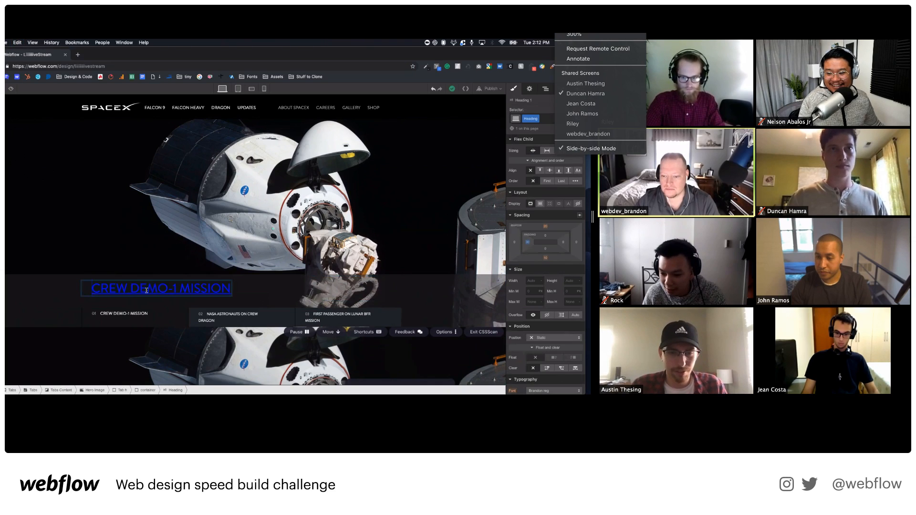
{"action": "left_click", "coordinate": [534, 118]}
Check the CREW DEMO-1 MISSION link's settings, then move to another participant's screen.
{"action": "left_click", "coordinate": [321, 288]}
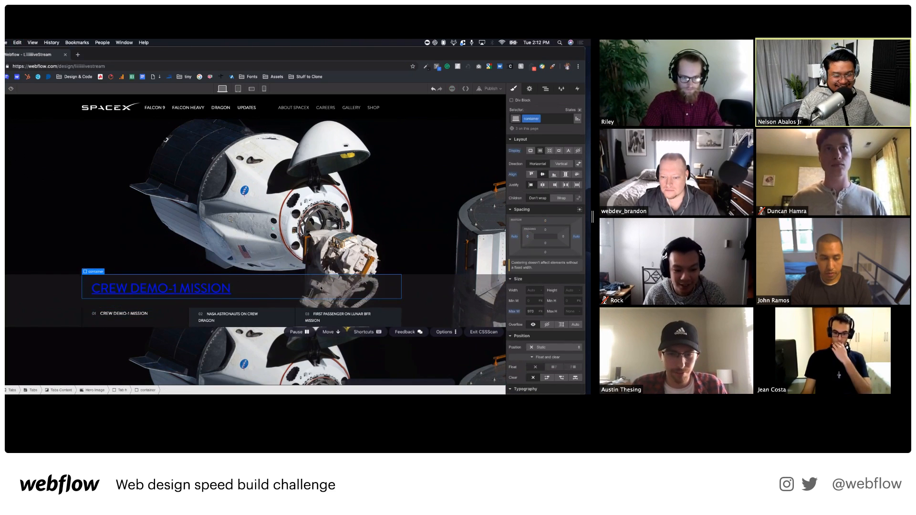
{"action": "left_click", "coordinate": [218, 292]}
{"action": "left_click", "coordinate": [109, 277]}
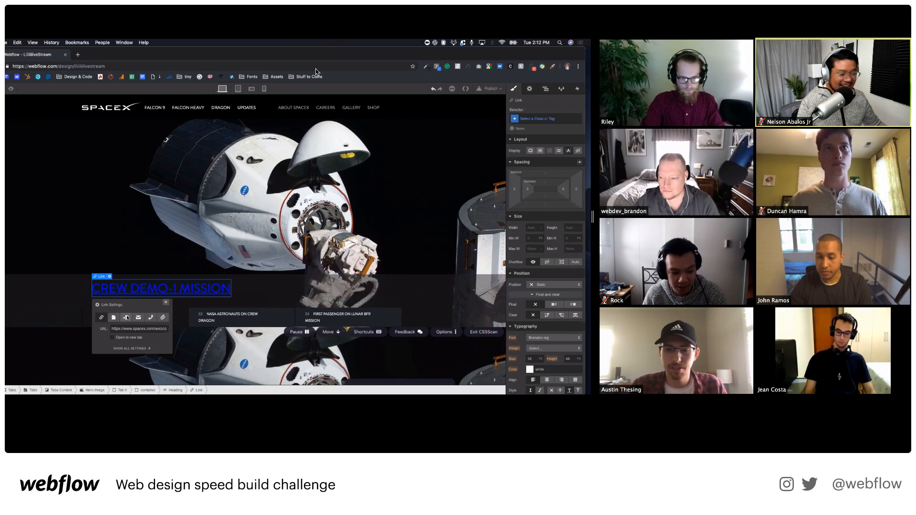
{"action": "left_click", "coordinate": [166, 303]}
{"action": "left_click", "coordinate": [559, 34]}
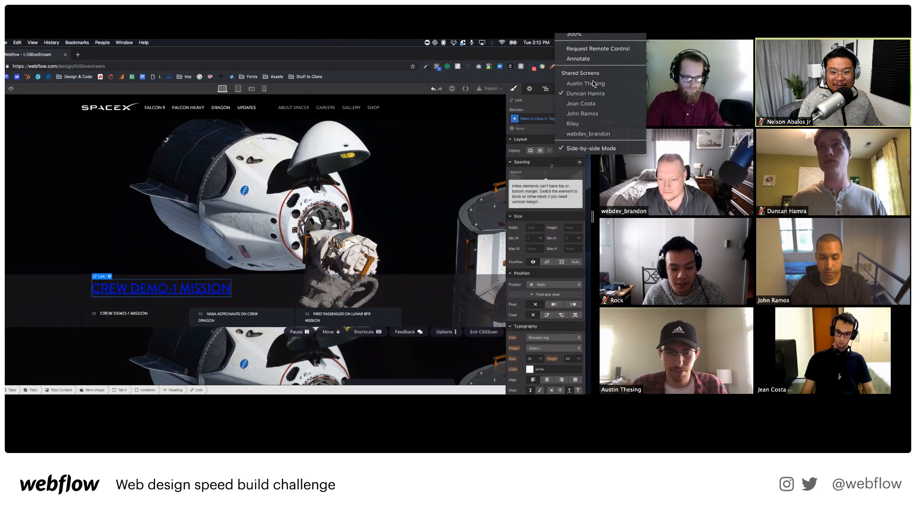
{"action": "scroll", "coordinate": [547, 227], "scroll_direction": "down", "scroll_amount": 2}
{"action": "scroll", "coordinate": [547, 226], "scroll_direction": "down", "scroll_amount": 1}
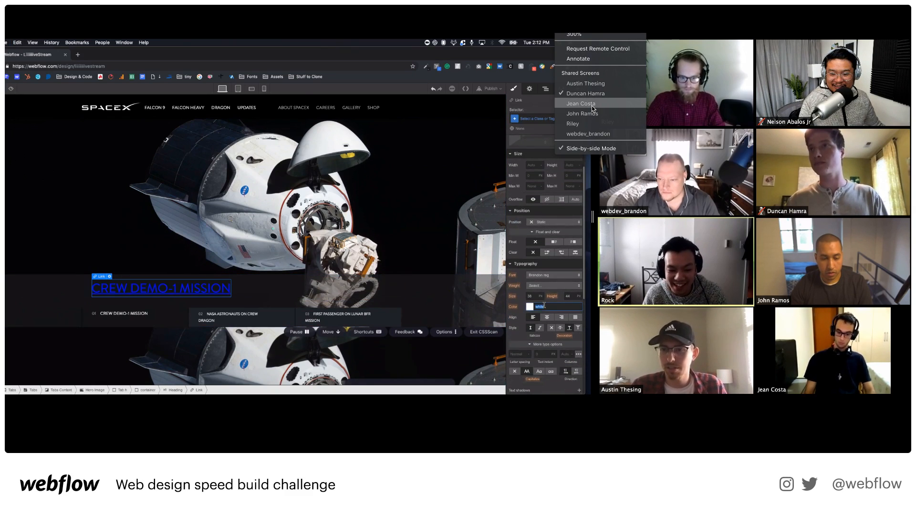
{"action": "left_click", "coordinate": [593, 108]}
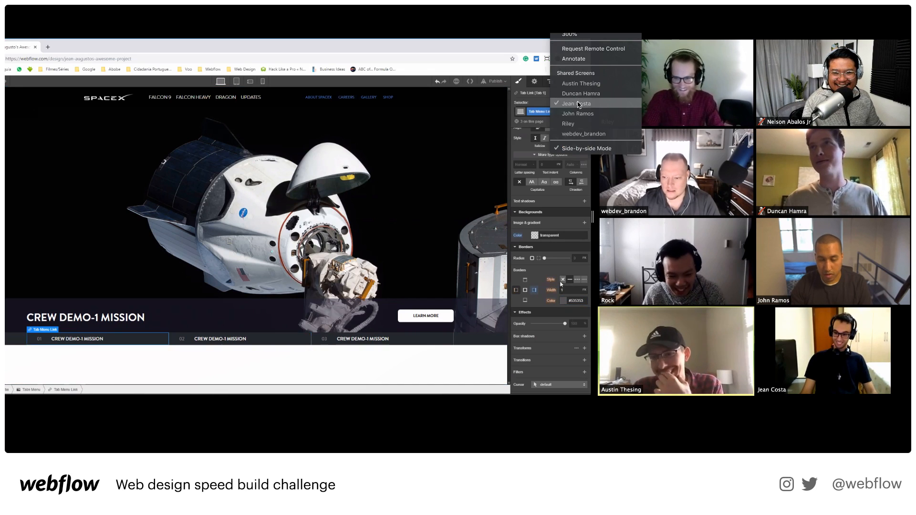
Switch the view to a different participant's SpaceX build with the Dragon capsule tab pane.
{"action": "left_click", "coordinate": [578, 111]}
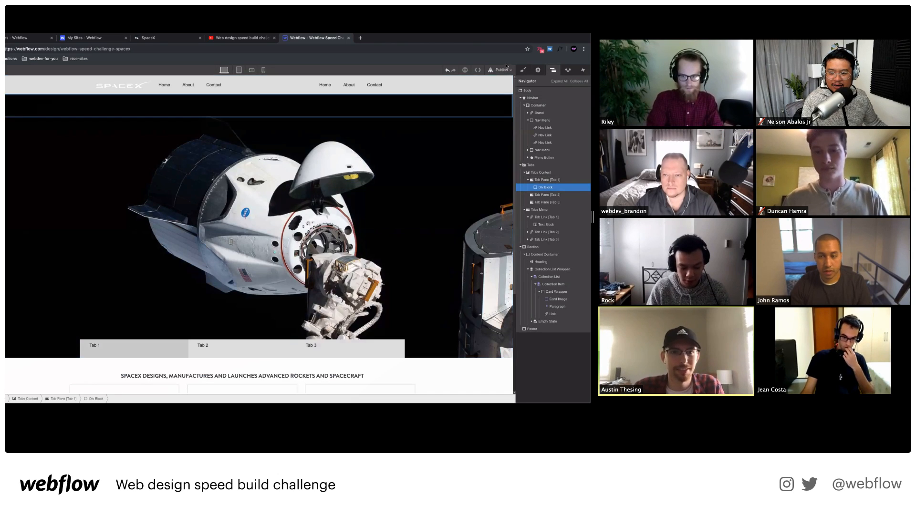
Return to the Style panel, focus the div block's class Selector, then change participant screens.
{"action": "left_click", "coordinate": [524, 72]}
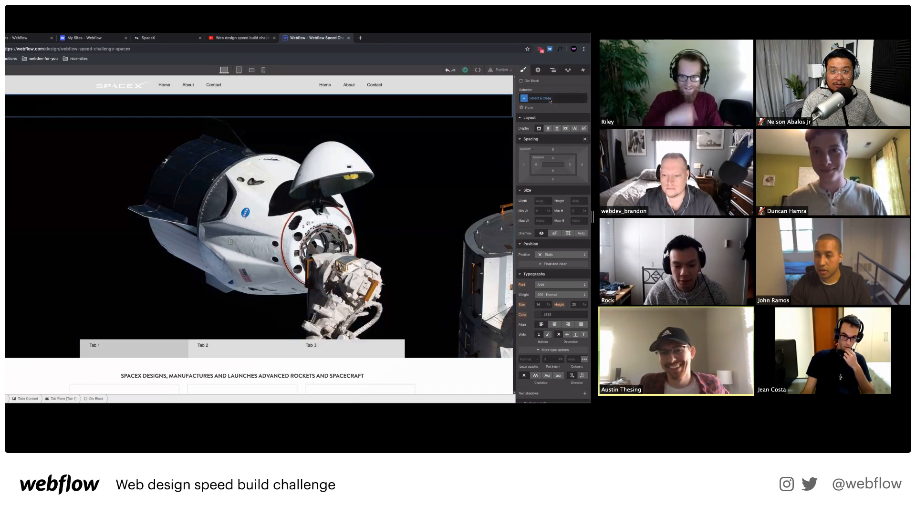
{"action": "left_click", "coordinate": [549, 99]}
{"action": "left_click", "coordinate": [589, 84]}
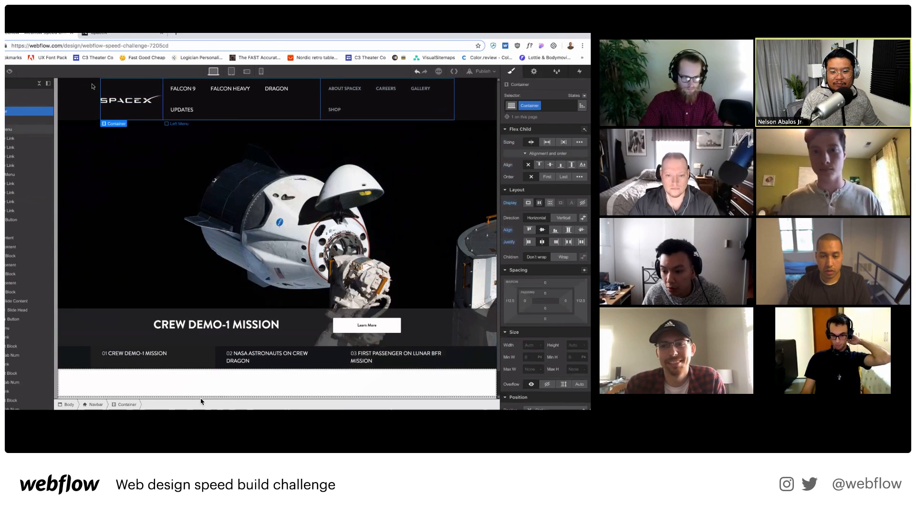
Add an Embed to the navbar containing '.w-container{ max-width: 1200px !important;'.
{"action": "key", "text": "a"}
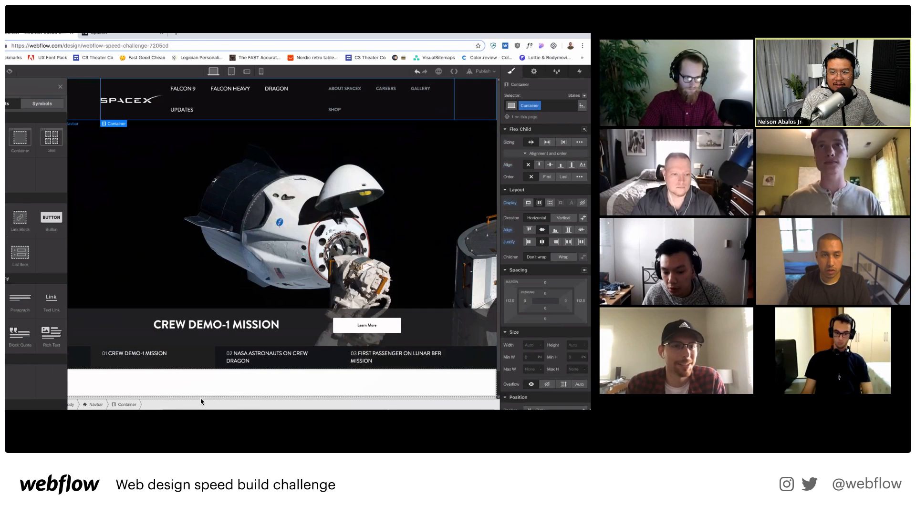
{"action": "key", "text": "super+e"}
{"action": "type", "text": "embed"}
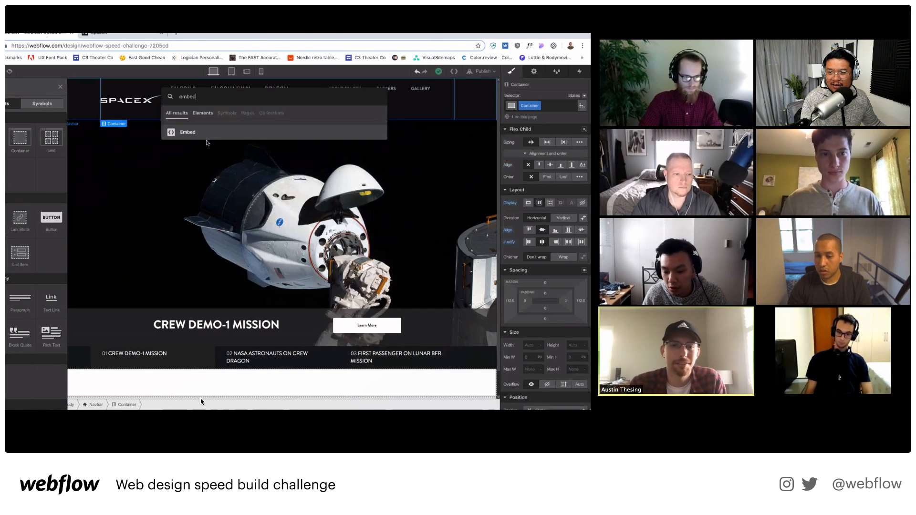
{"action": "key", "text": "Return"}
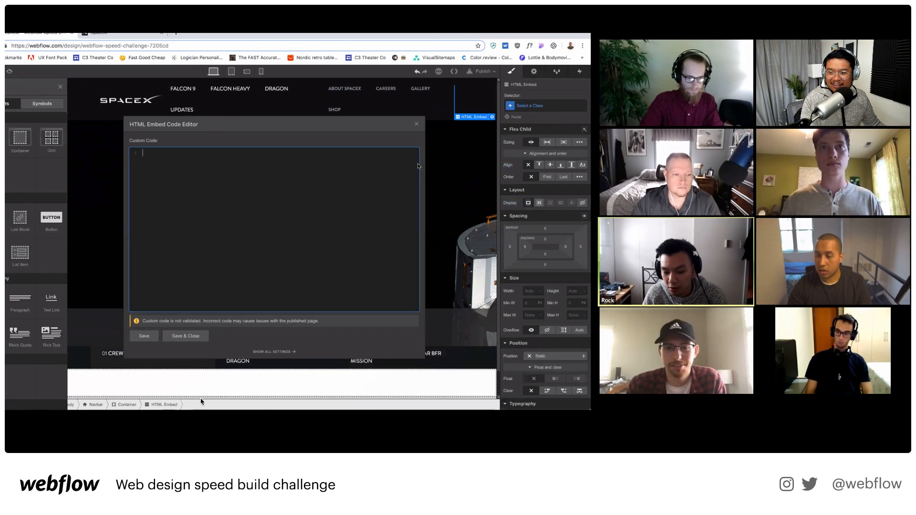
{"action": "type", "text": ".w-container{ "}
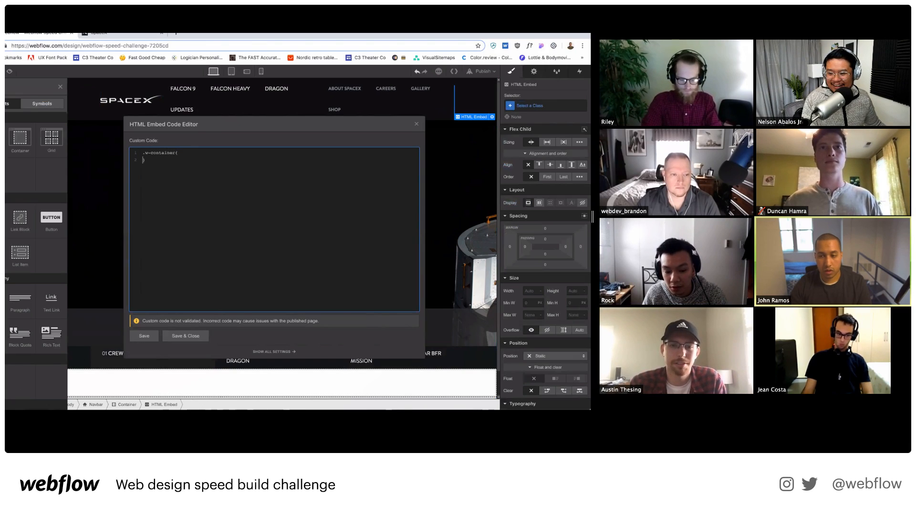
{"action": "type", "text": "max-width"}
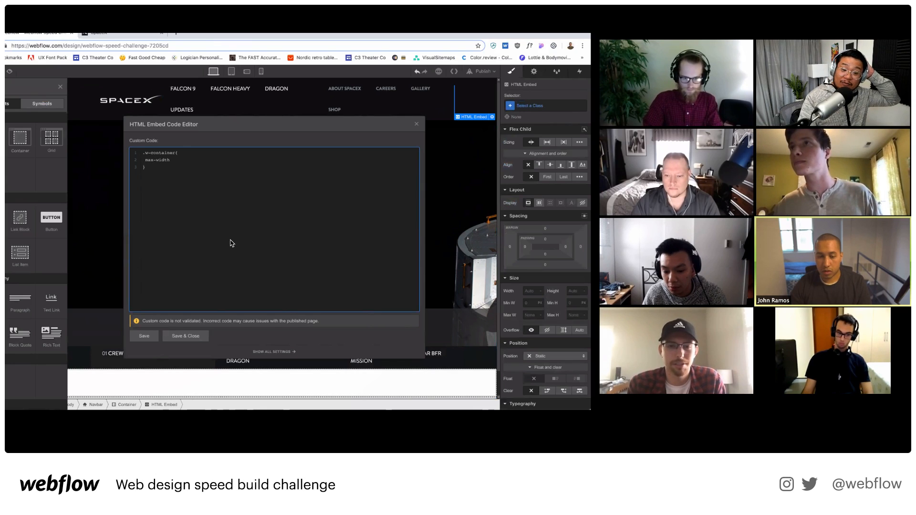
{"action": "type", "text": ": "}
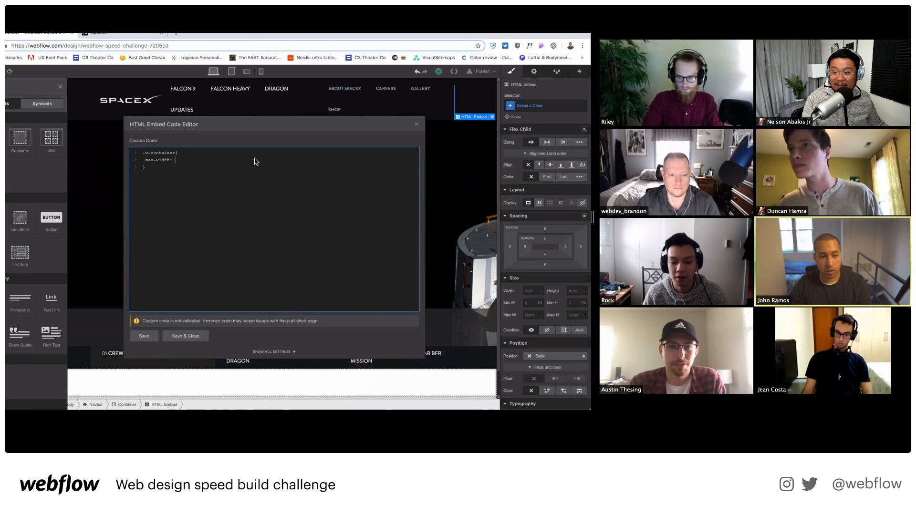
{"action": "type", "text": "1200"}
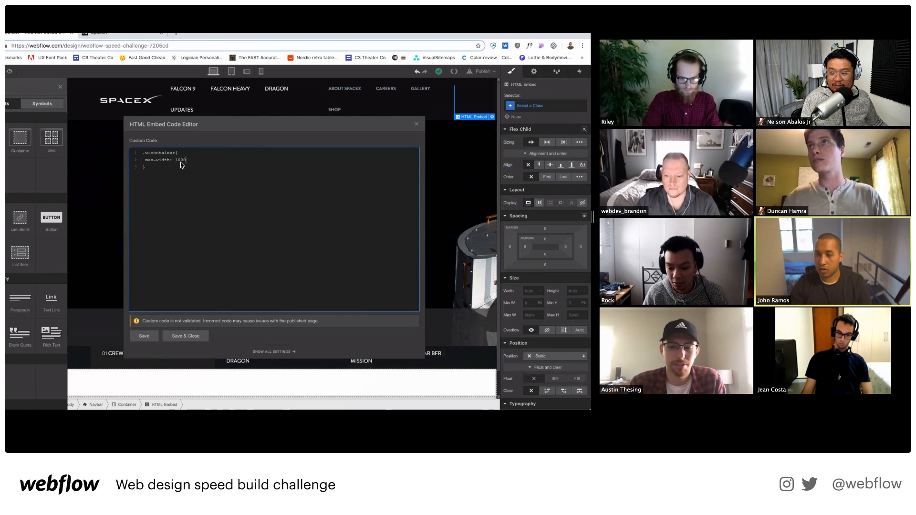
{"action": "type", "text": "px !important"}
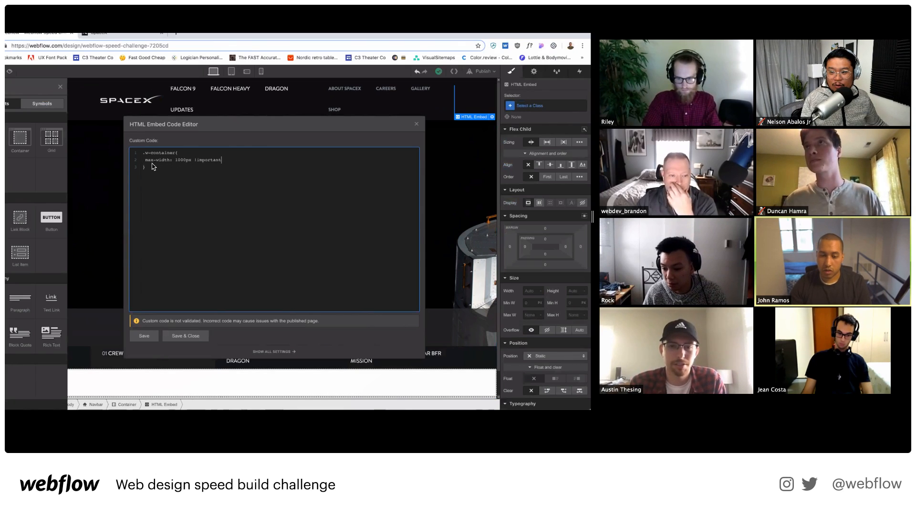
{"action": "type", "text": ";"}
{"action": "left_click", "coordinate": [185, 335]}
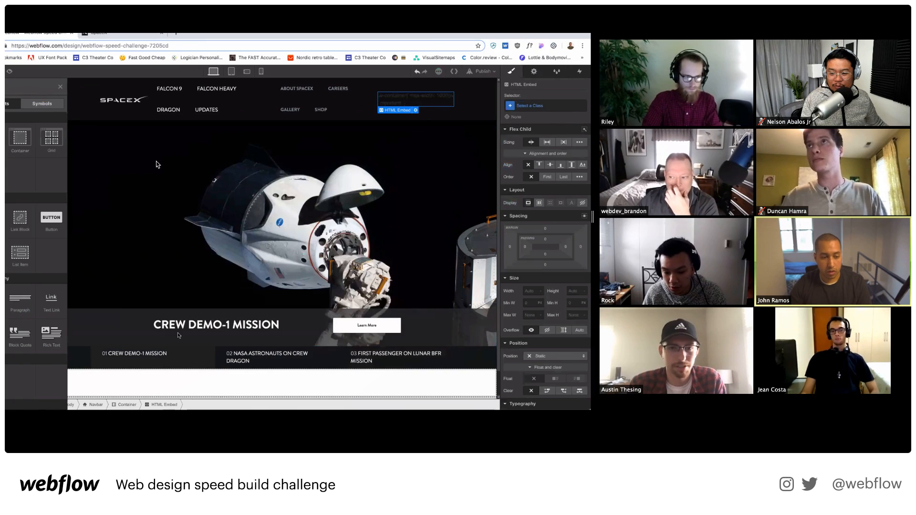
Edit the embed to drop the max- prefix and wrap the rule in <style> tags.
{"action": "left_click", "coordinate": [416, 110]}
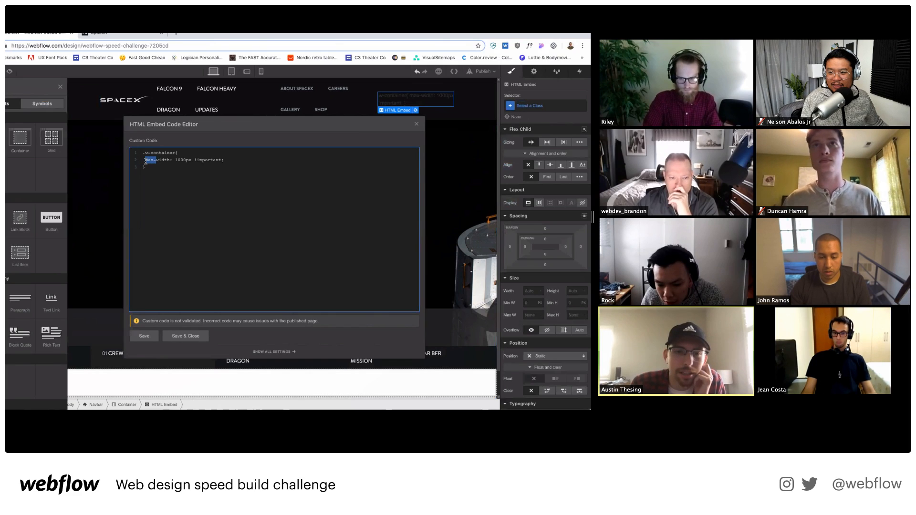
{"action": "key", "text": "BackSpace"}
{"action": "left_click", "coordinate": [143, 154]}
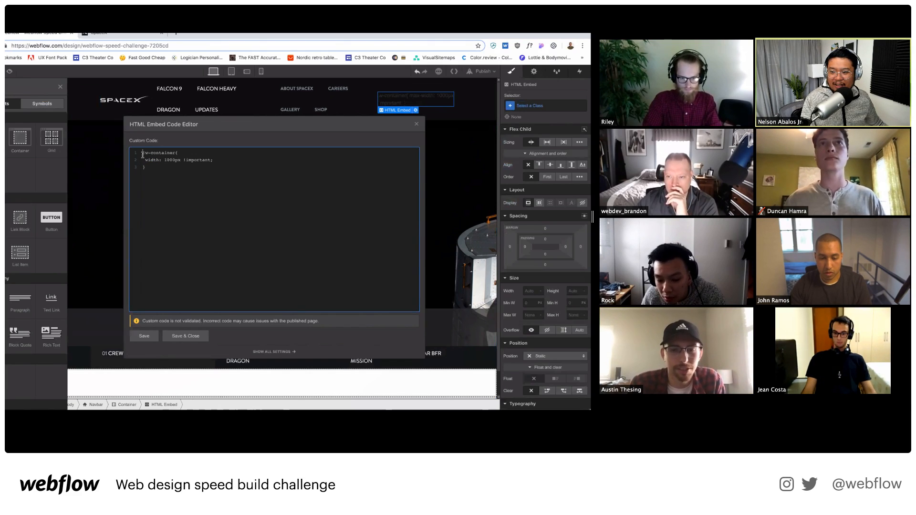
{"action": "type", "text": "<style>"}
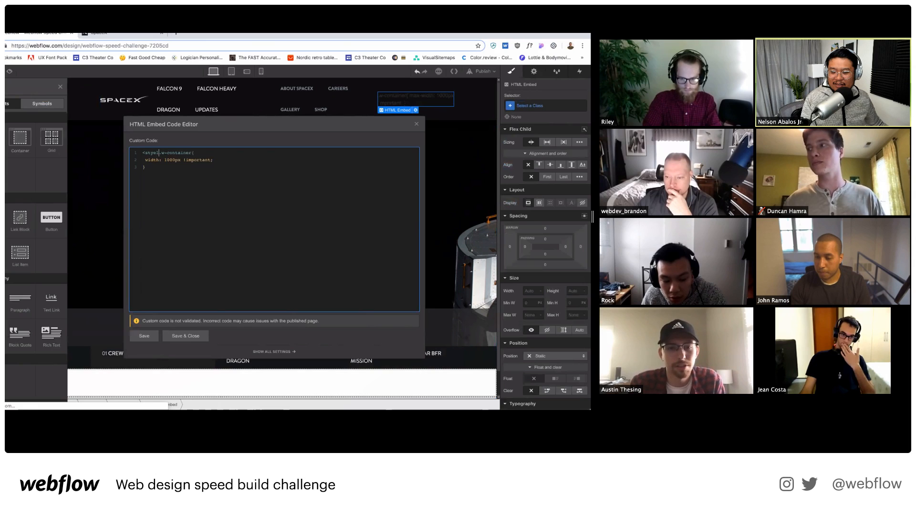
{"action": "key", "text": "Return"}
{"action": "key", "text": "BackSpace"}
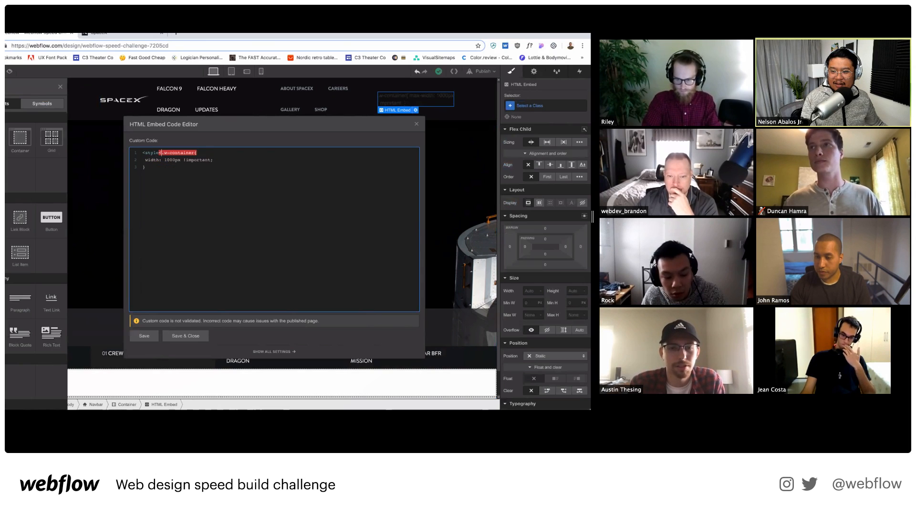
{"action": "type", "text": ">"}
{"action": "key", "text": "Return"}
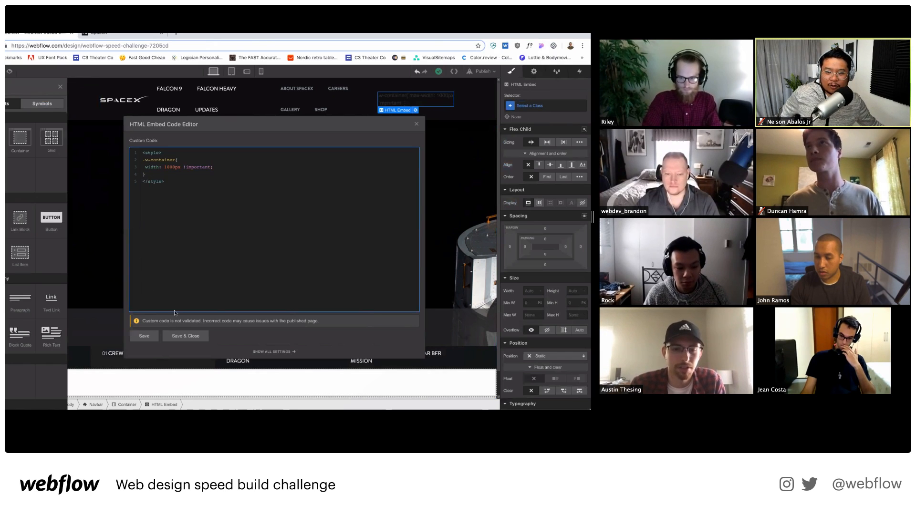
{"action": "left_click", "coordinate": [185, 336]}
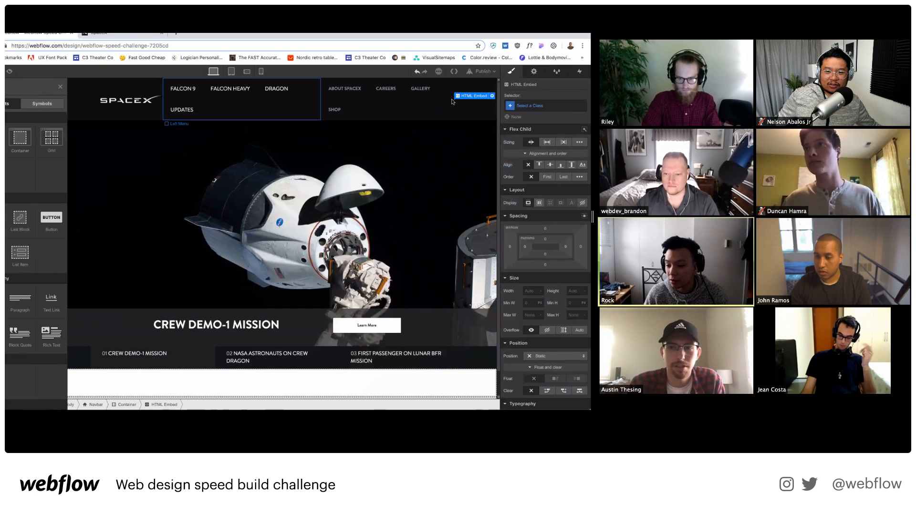
Inspect Left Menu, Right Menu and the navbar Container, toggling Children Wrap on and off.
{"action": "left_click", "coordinate": [252, 102]}
{"action": "key", "text": "z"}
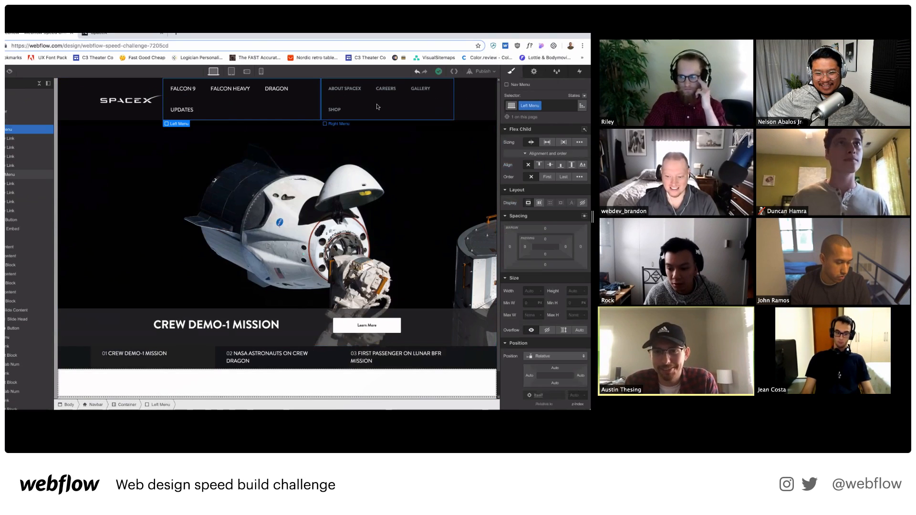
{"action": "left_click", "coordinate": [377, 107]}
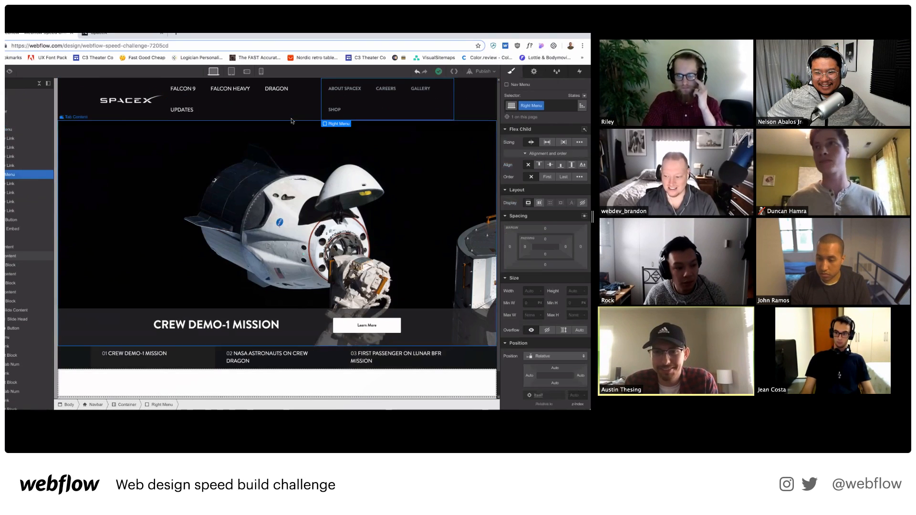
{"action": "left_click", "coordinate": [104, 116]}
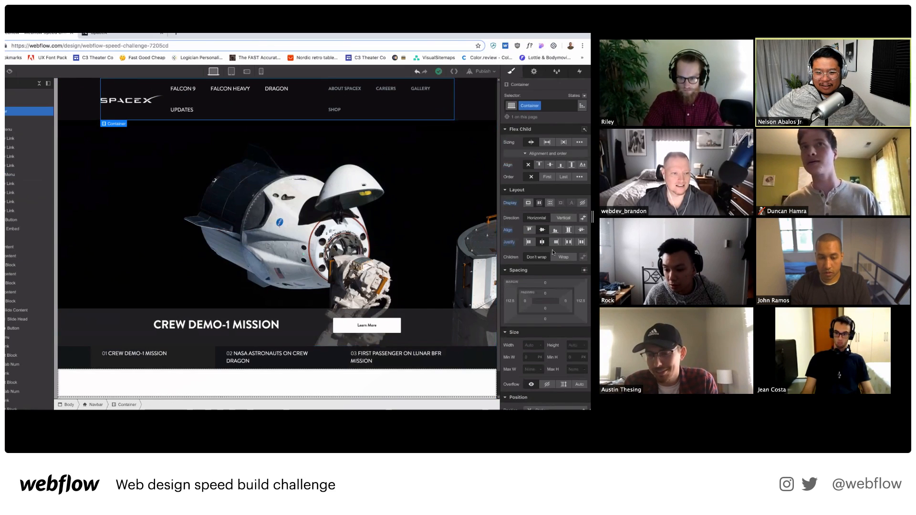
{"action": "left_click", "coordinate": [556, 258]}
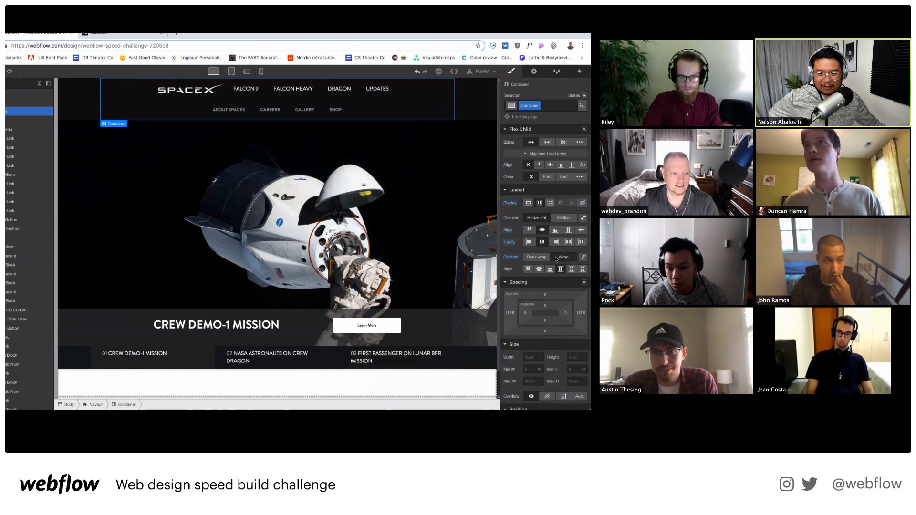
{"action": "left_click", "coordinate": [555, 258]}
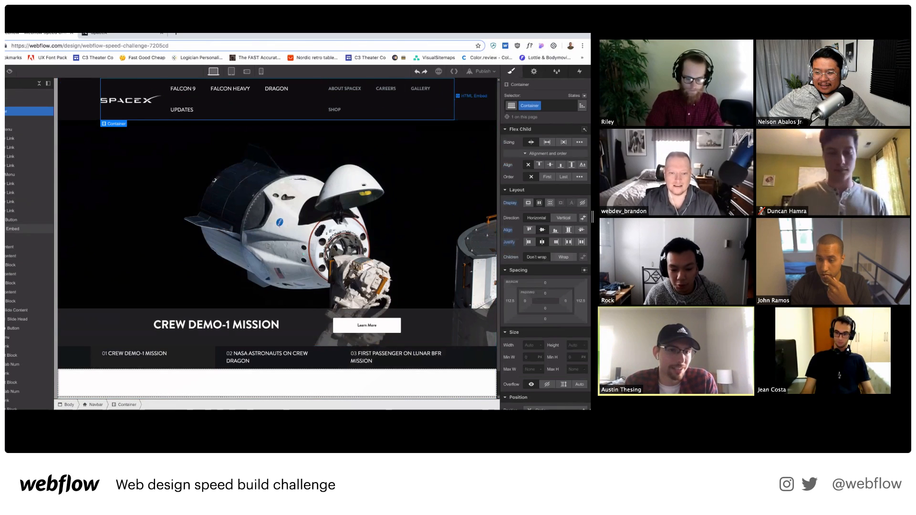
Move the HTML Embed directly under Body in the Navigator.
{"action": "left_click_drag", "start_coordinate": [19, 229], "coordinate": [20, 102]}
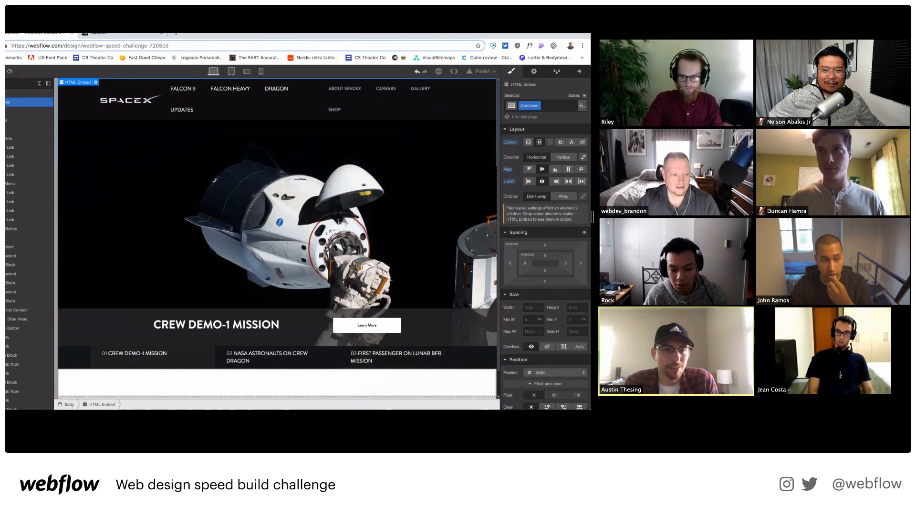
{"action": "left_click", "coordinate": [94, 83]}
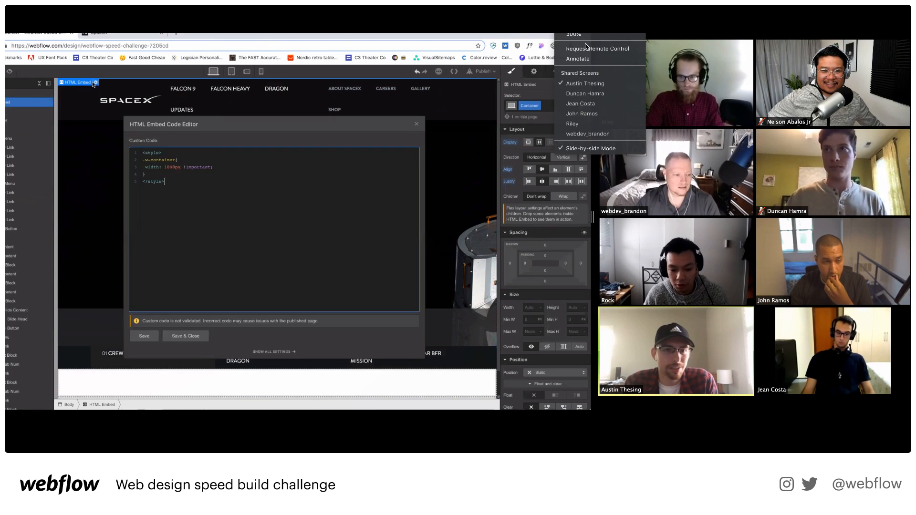
{"action": "left_click", "coordinate": [573, 123]}
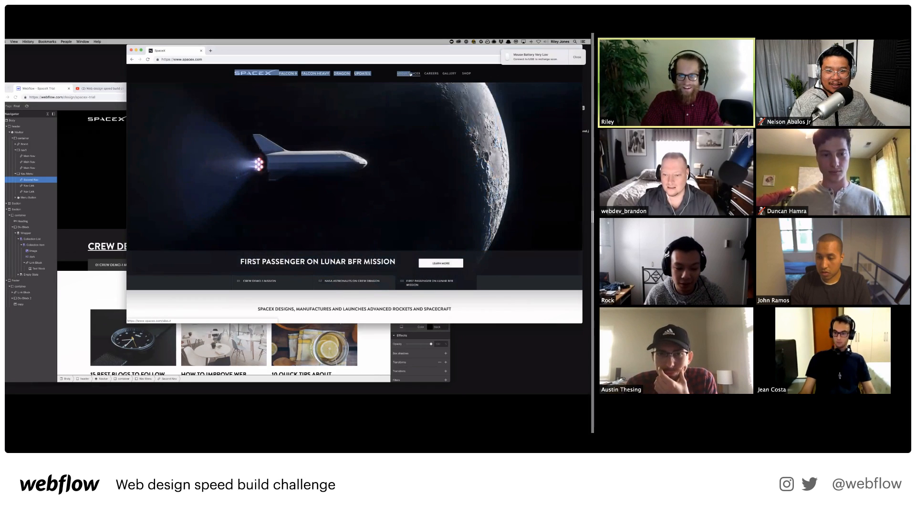
Switch from the live SpaceX site to another participant's build showing the card grid.
{"action": "left_click", "coordinate": [569, 35]}
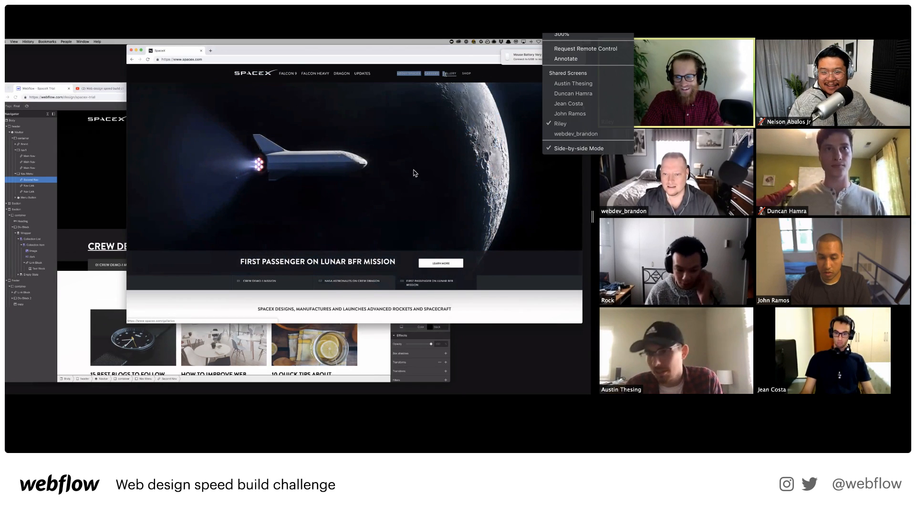
{"action": "left_click", "coordinate": [575, 134]}
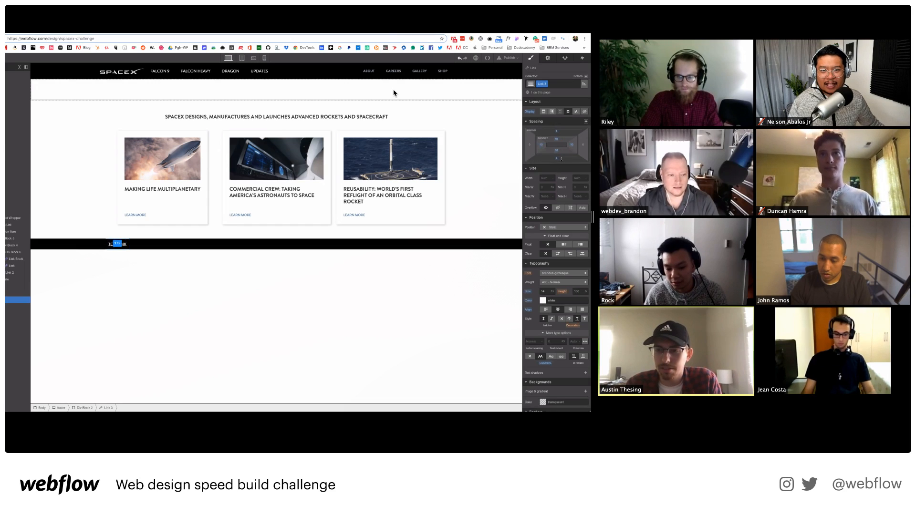
Watch one participant's TWITTER, YOUTUBE, FLICKR footer links, then view another's astronaut tab hero.
{"action": "left_click", "coordinate": [584, 9]}
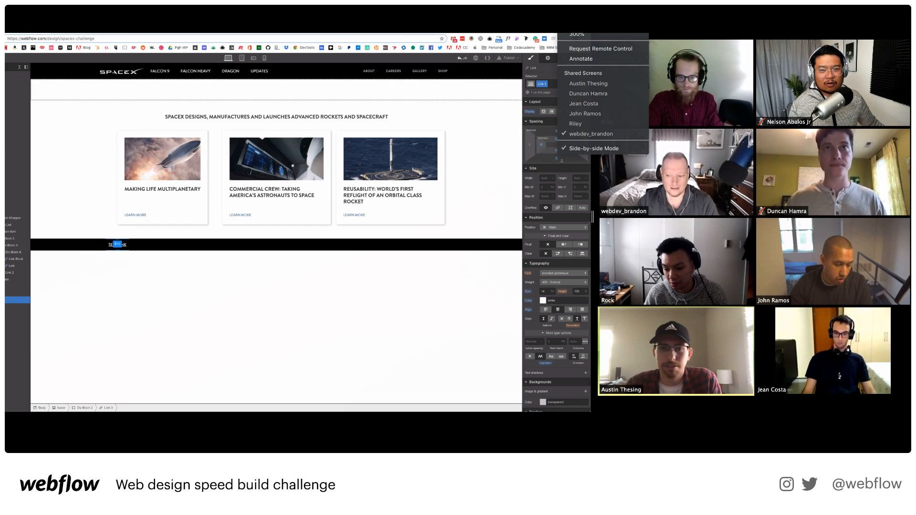
{"action": "left_click", "coordinate": [353, 287]}
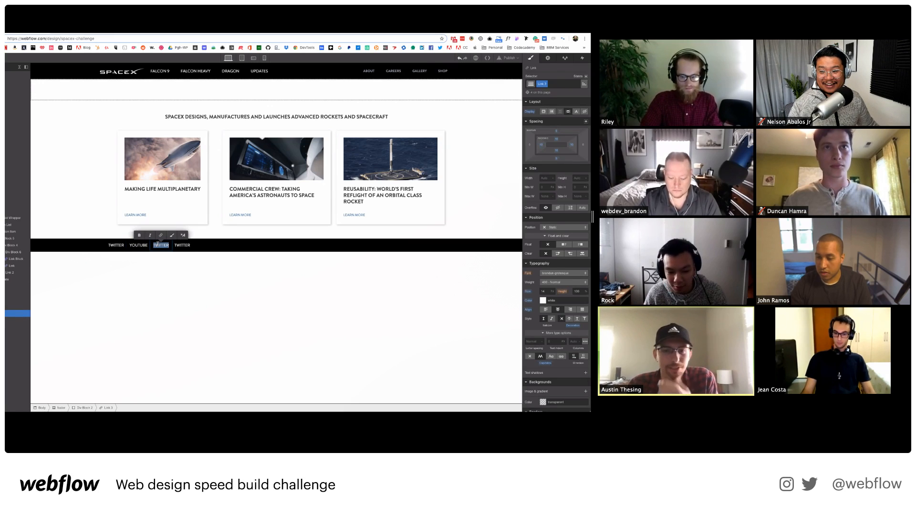
{"action": "left_click", "coordinate": [602, 30]}
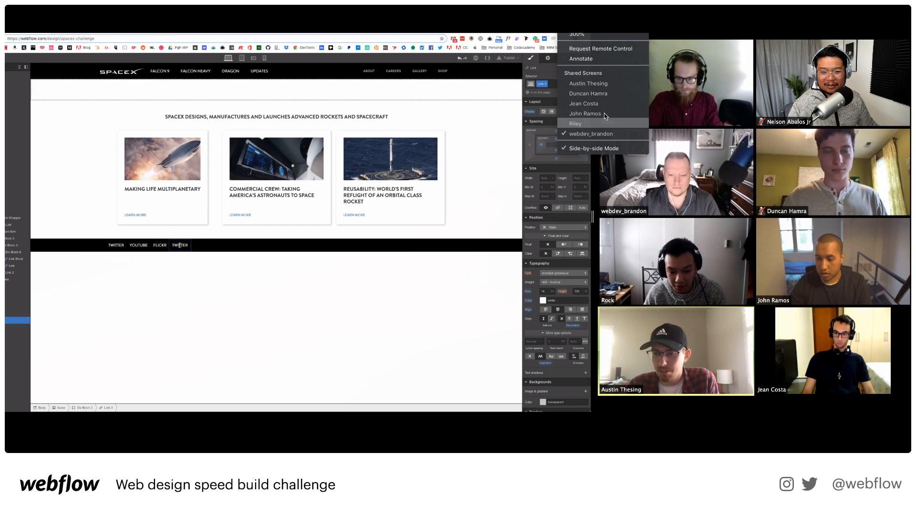
{"action": "left_click", "coordinate": [607, 115]}
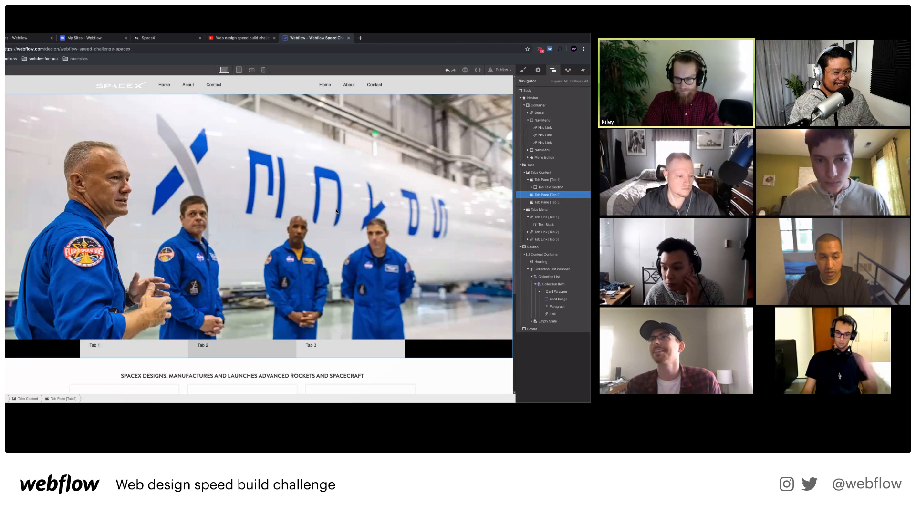
Make the caption band behind NASA ASTRONAUTS ON CREW DRAGON semi-transparent at 60 alpha.
{"action": "left_click", "coordinate": [543, 202]}
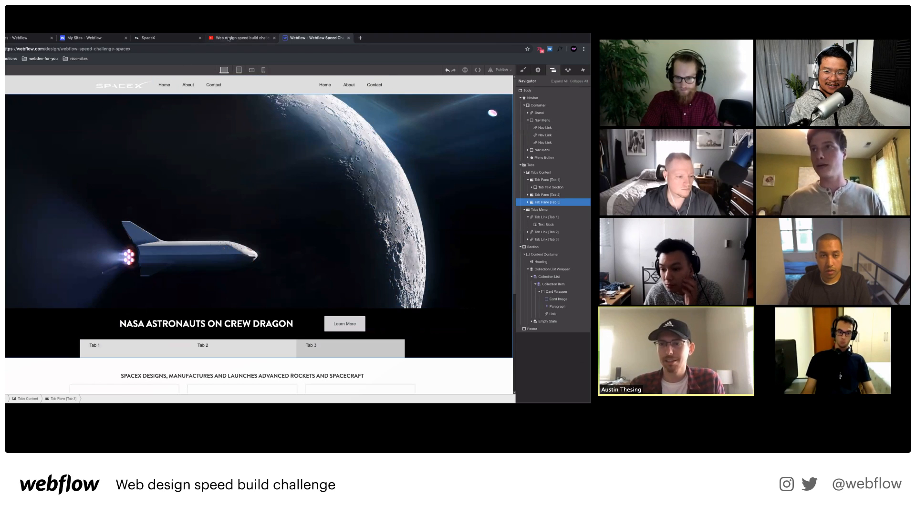
{"action": "left_click", "coordinate": [460, 323]}
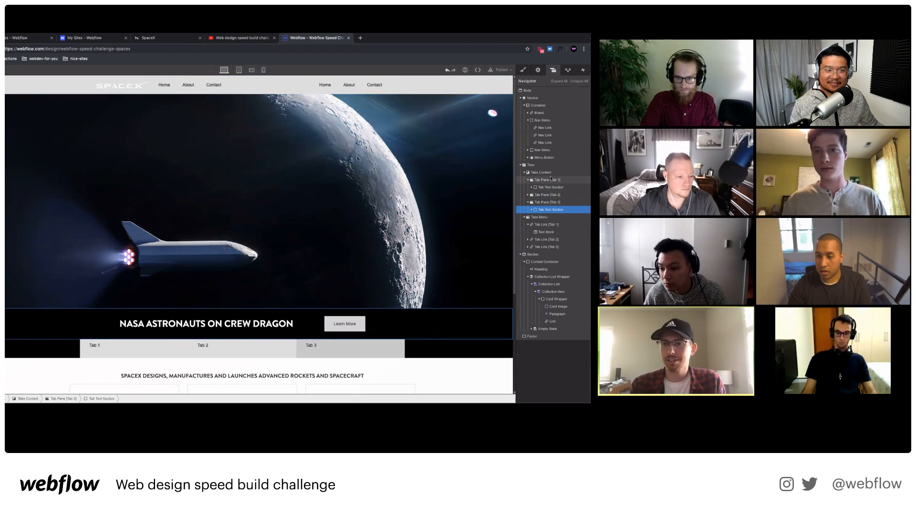
{"action": "left_click", "coordinate": [547, 180]}
{"action": "key", "text": "s"}
{"action": "scroll", "coordinate": [582, 320], "scroll_direction": "down", "scroll_amount": 5}
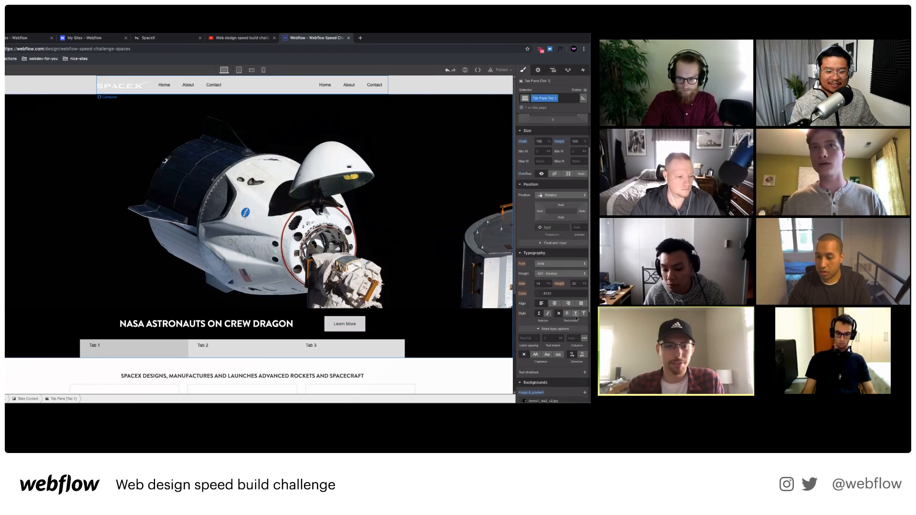
{"action": "left_click", "coordinate": [492, 327]}
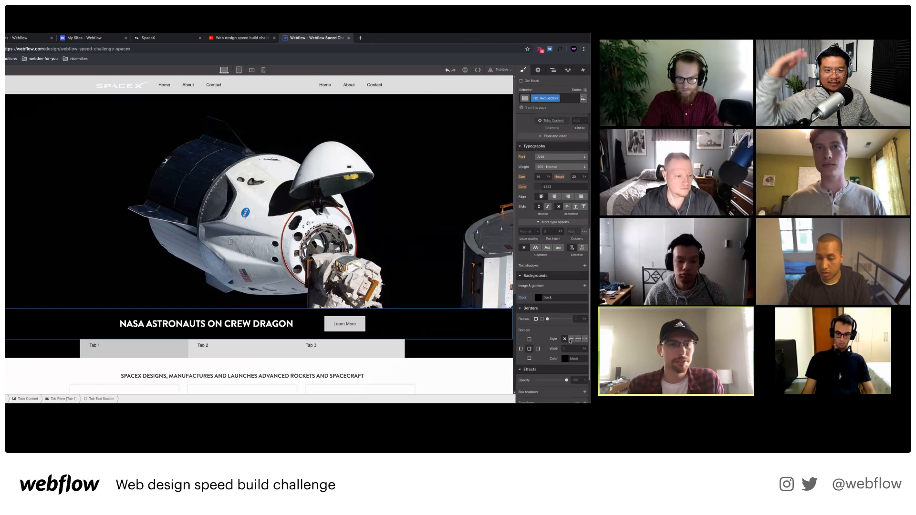
{"action": "left_click", "coordinate": [538, 297]}
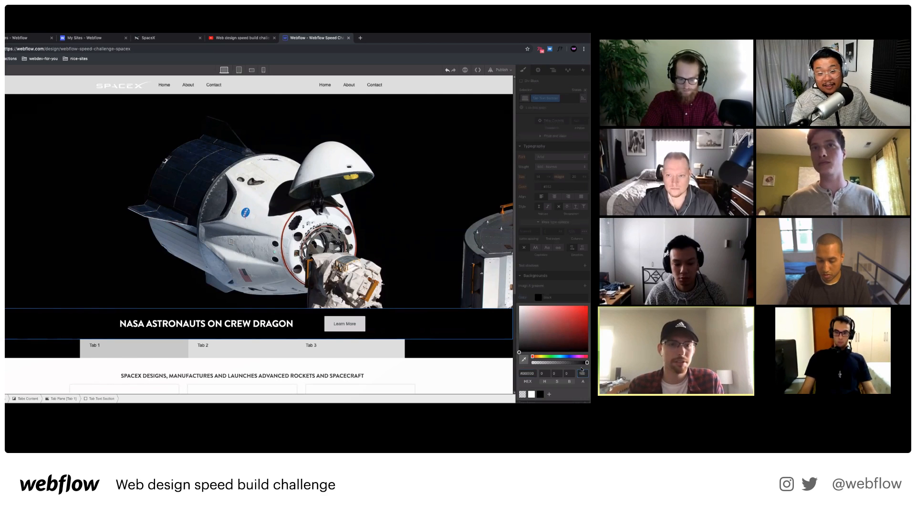
Set the Tabs Menu background to black at 60 alpha.
{"action": "left_click", "coordinate": [441, 348]}
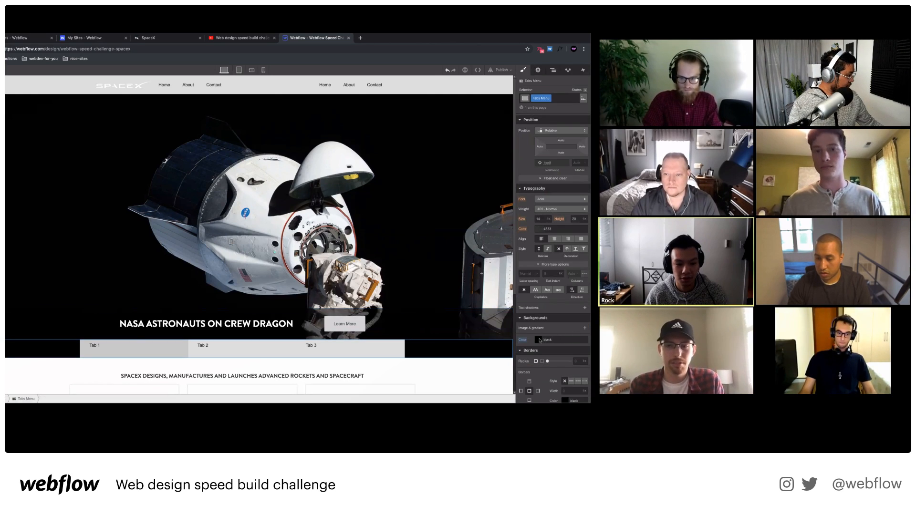
{"action": "left_click", "coordinate": [539, 340]}
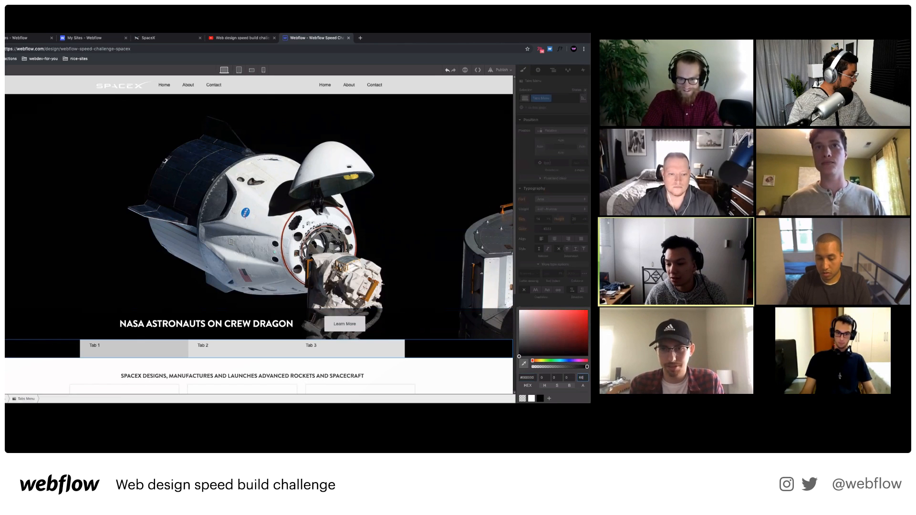
{"action": "key", "text": "Return"}
{"action": "left_click", "coordinate": [429, 214]}
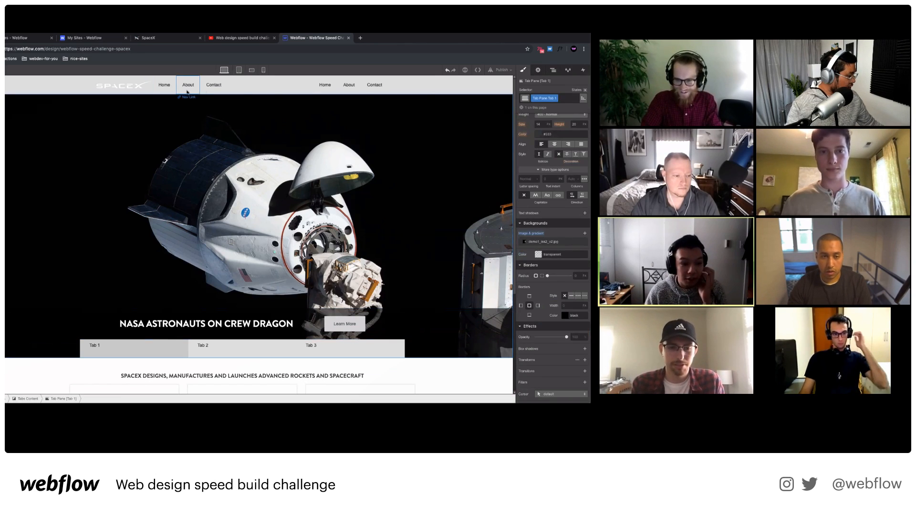
Select the card grid's content container and close its bottom margin setting.
{"action": "scroll", "coordinate": [234, 328], "scroll_direction": "down", "scroll_amount": 3}
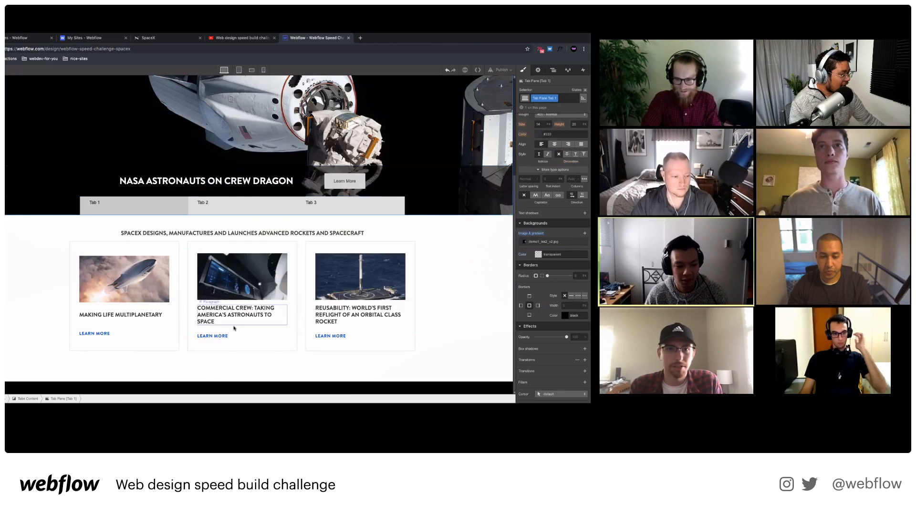
{"action": "left_click", "coordinate": [257, 337]}
{"action": "left_click", "coordinate": [123, 399]}
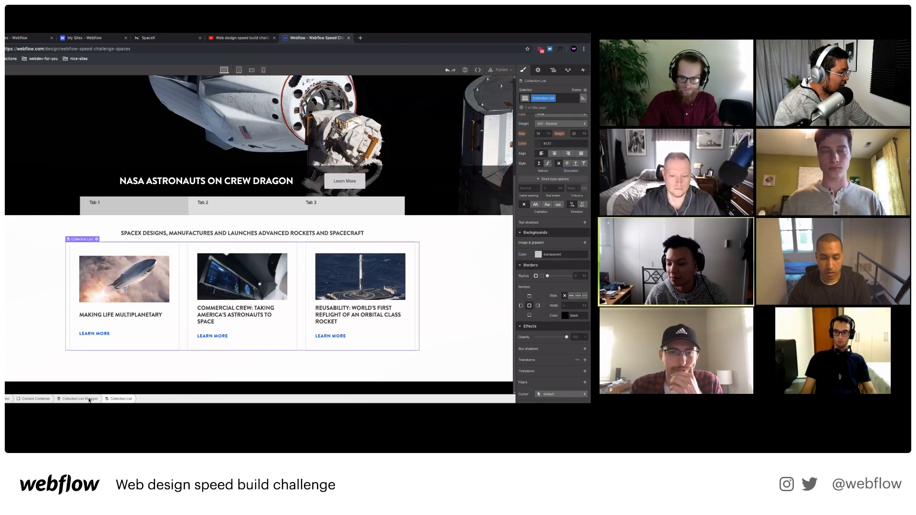
{"action": "left_click", "coordinate": [89, 399]}
{"action": "scroll", "coordinate": [557, 193], "scroll_direction": "up", "scroll_amount": 4}
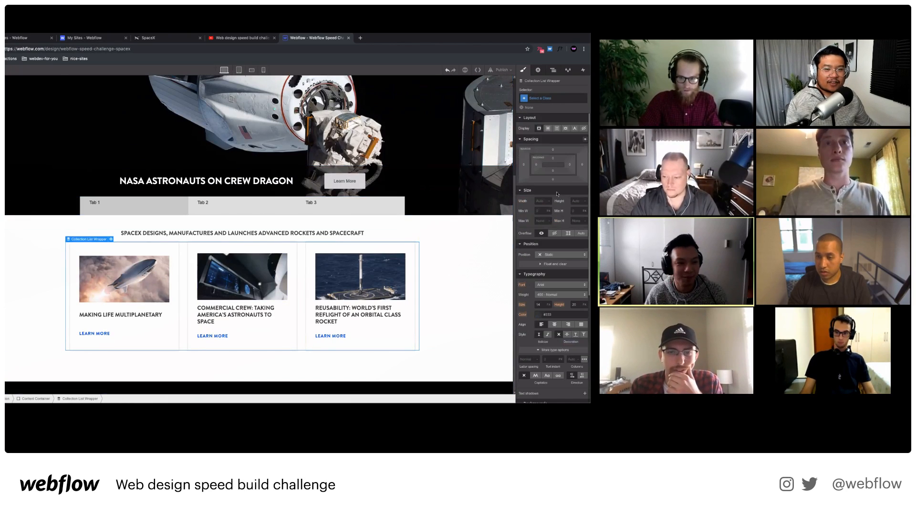
{"action": "left_click", "coordinate": [36, 398]}
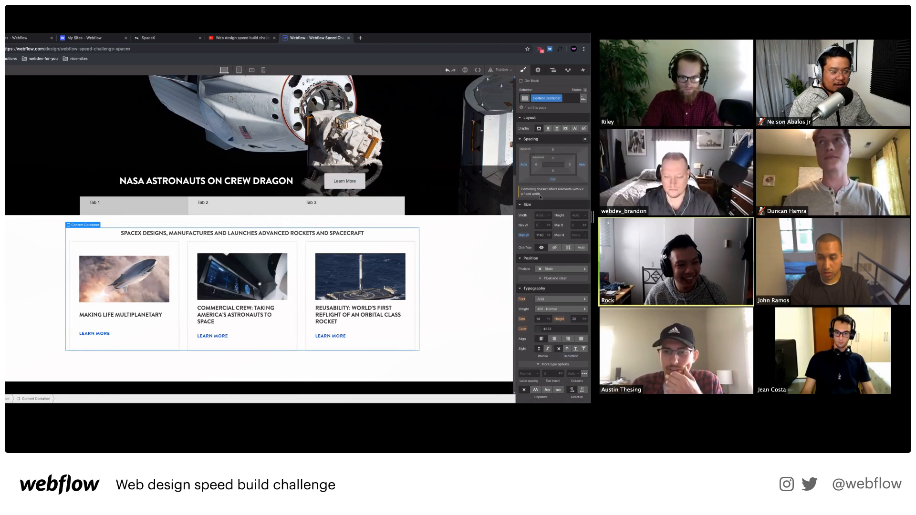
{"action": "left_click", "coordinate": [555, 181]}
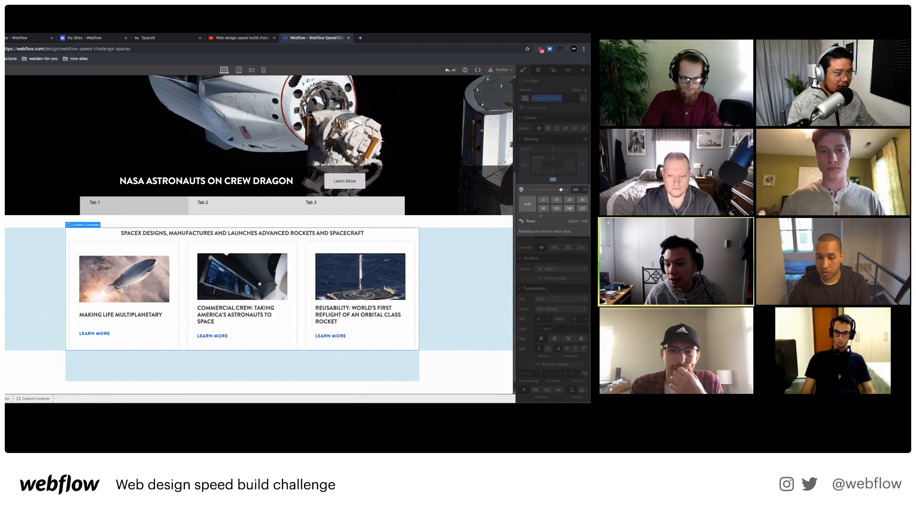
{"action": "left_click", "coordinate": [43, 264]}
Switch to the Tablet breakpoint and select the hero heading, Text Wrapper and Tab Text Section.
{"action": "scroll", "coordinate": [119, 191], "scroll_direction": "up", "scroll_amount": 5}
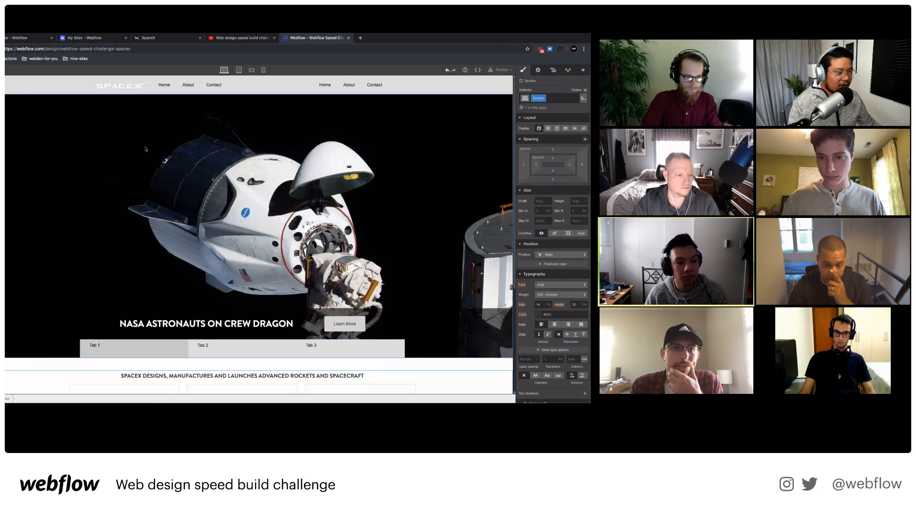
{"action": "left_click", "coordinate": [239, 70]}
{"action": "scroll", "coordinate": [201, 244], "scroll_direction": "down", "scroll_amount": 2}
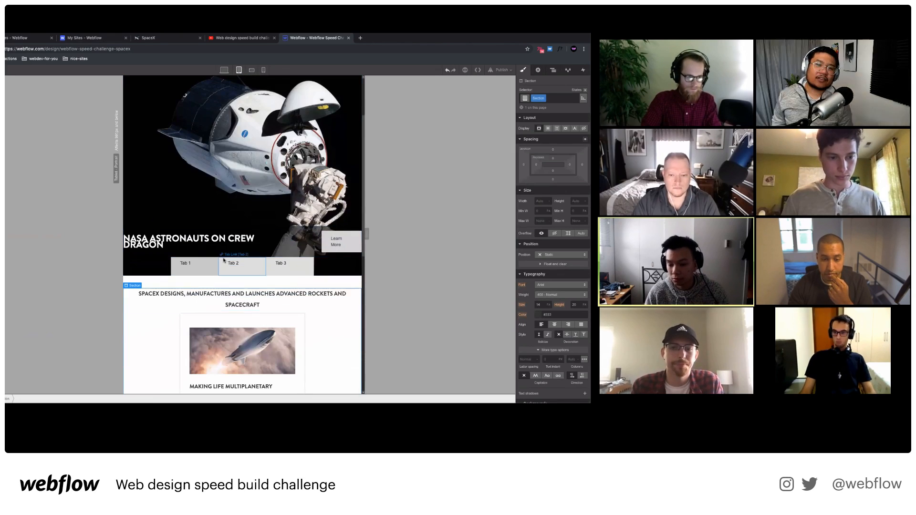
{"action": "left_click", "coordinate": [201, 244]}
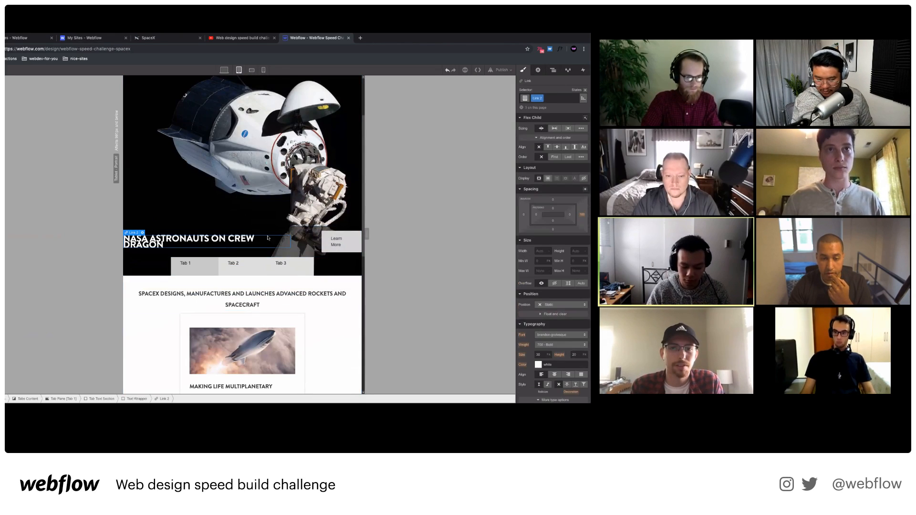
{"action": "left_click", "coordinate": [308, 244]}
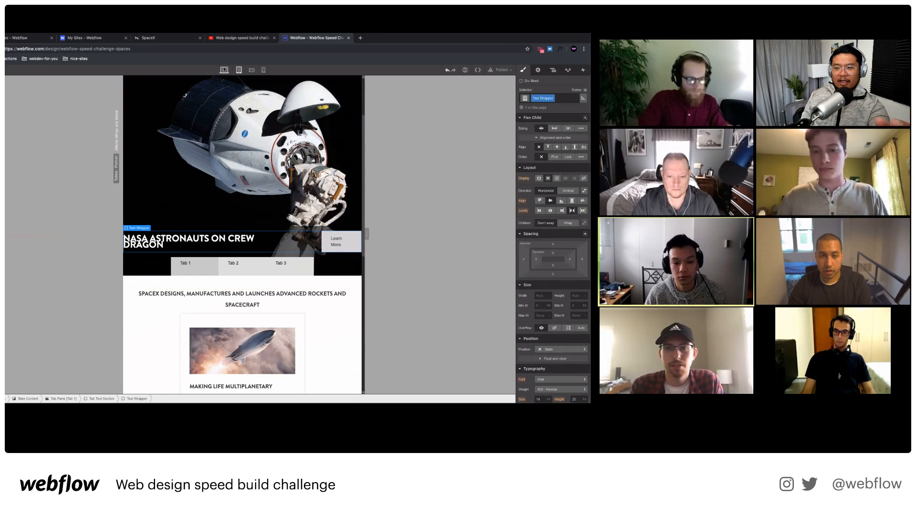
{"action": "left_click", "coordinate": [306, 230]}
{"action": "left_click", "coordinate": [306, 234]}
Widen the Tab Text Section's side padding and set the hero heading font size to 20.
{"action": "left_click", "coordinate": [306, 230]}
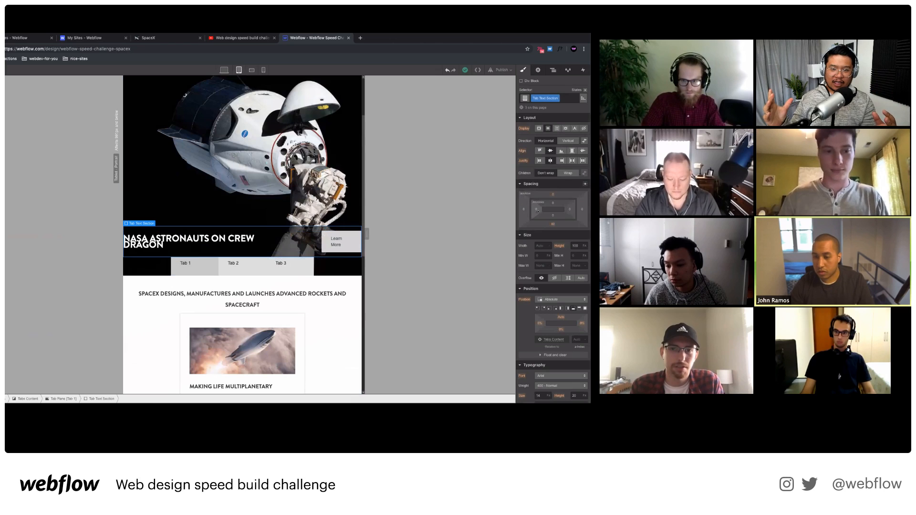
{"action": "left_click_drag", "start_coordinate": [537, 210], "coordinate": [582, 209]}
{"action": "left_click", "coordinate": [253, 240]}
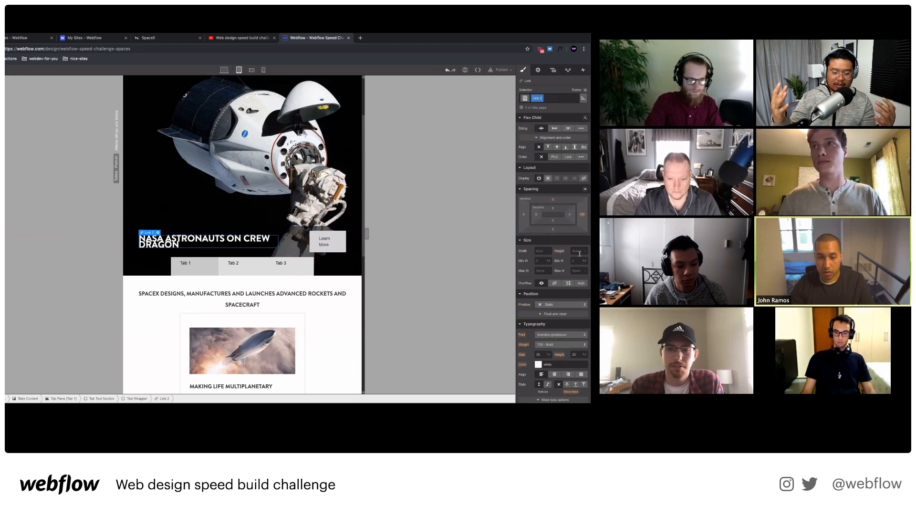
{"action": "scroll", "coordinate": [571, 251], "scroll_direction": "down", "scroll_amount": 1}
{"action": "scroll", "coordinate": [571, 252], "scroll_direction": "down", "scroll_amount": 3}
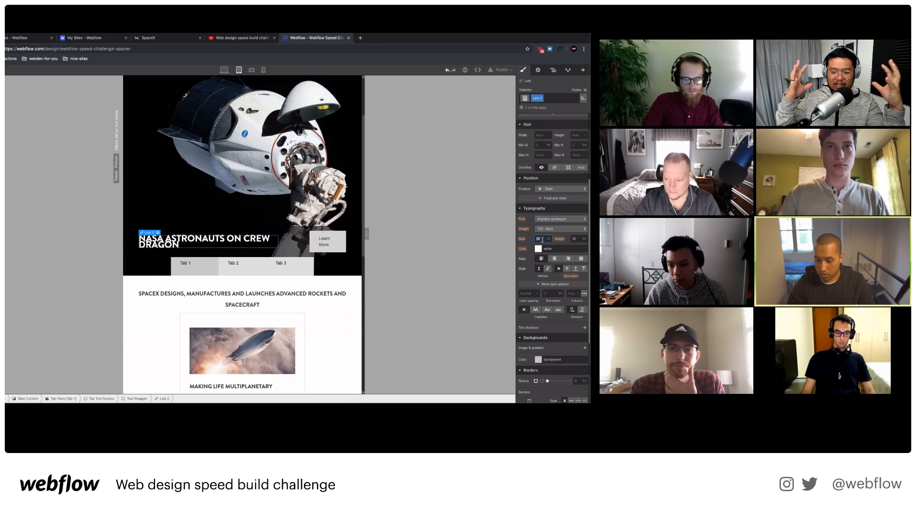
{"action": "type", "text": "20"}
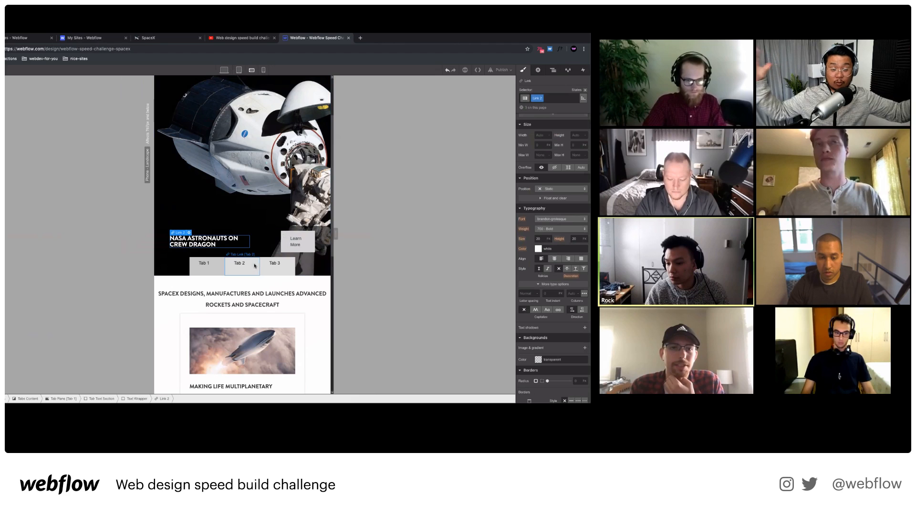
Try wider side padding on the Learn More button, then undo it.
{"action": "scroll", "coordinate": [549, 240], "scroll_direction": "up", "scroll_amount": 2}
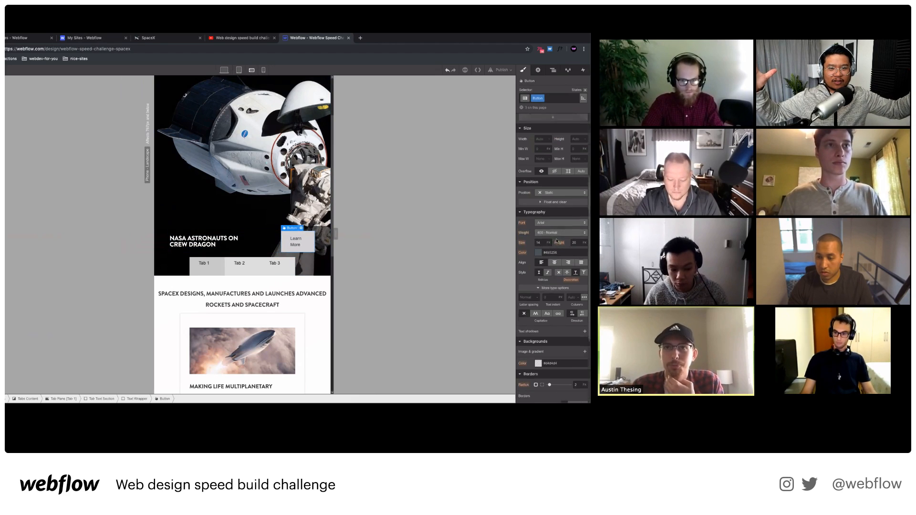
{"action": "left_click_drag", "start_coordinate": [570, 148], "coordinate": [556, 151]}
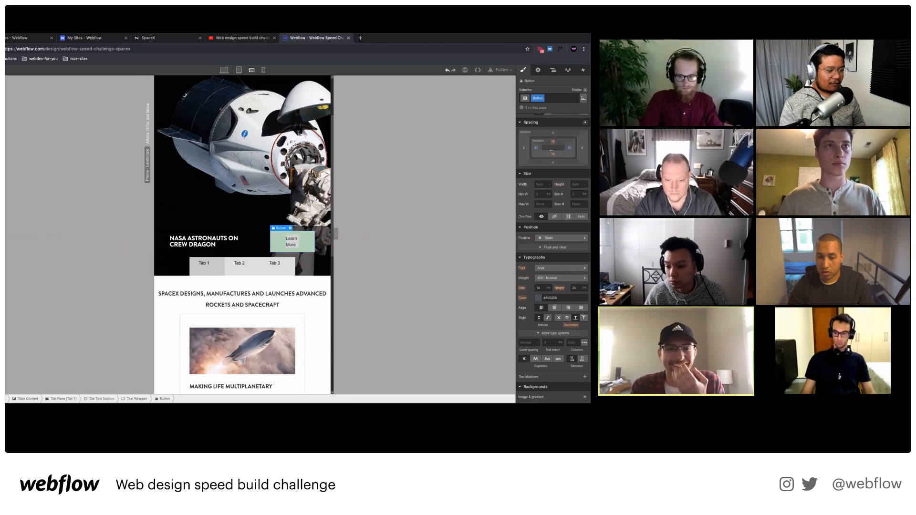
{"action": "key", "text": "super+z"}
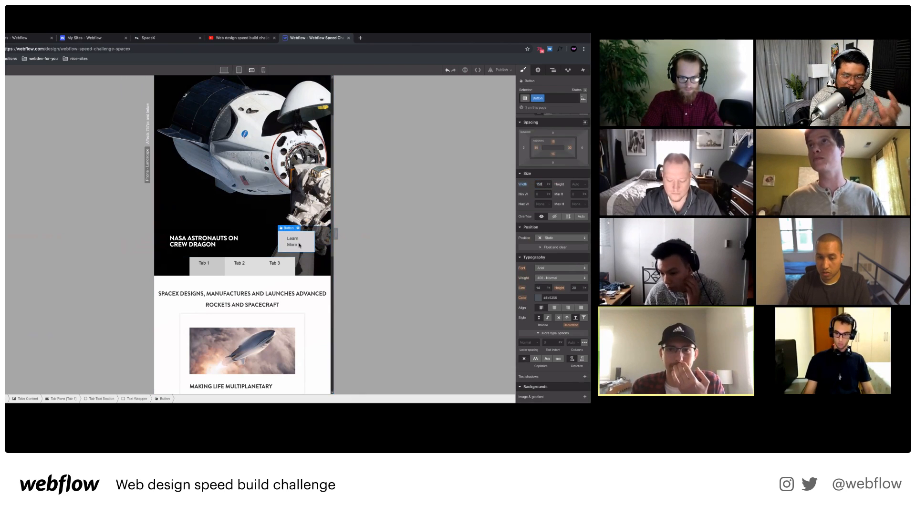
Set the hero heading link's line height to 24.
{"action": "type", "text": "00"}
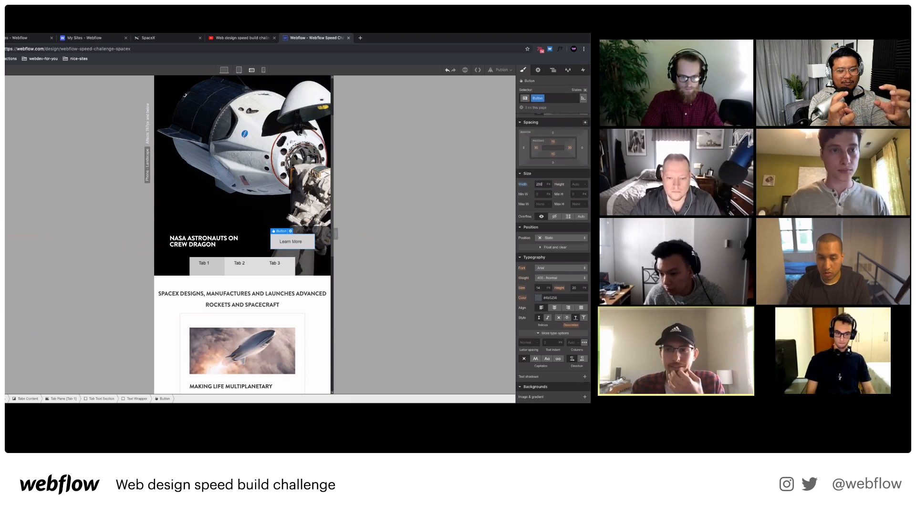
{"action": "left_click", "coordinate": [250, 243]}
{"action": "left_click", "coordinate": [235, 244]}
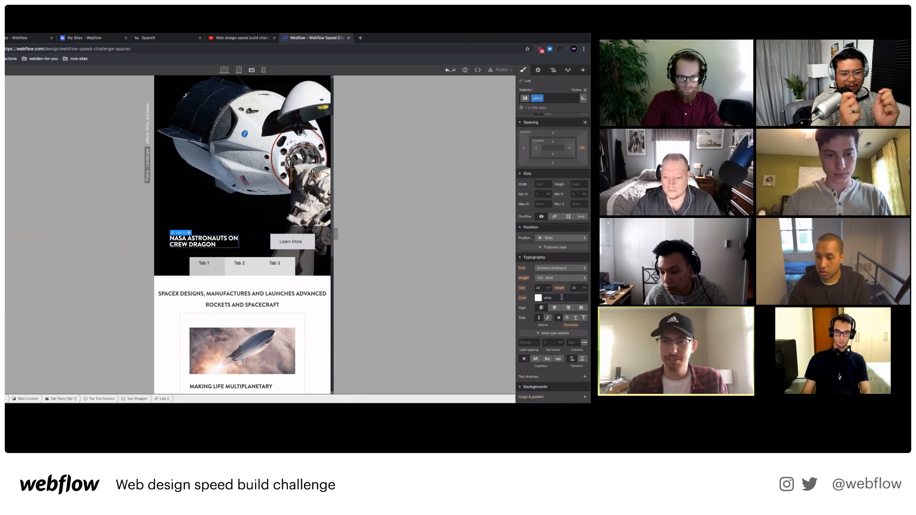
{"action": "type", "text": "24"}
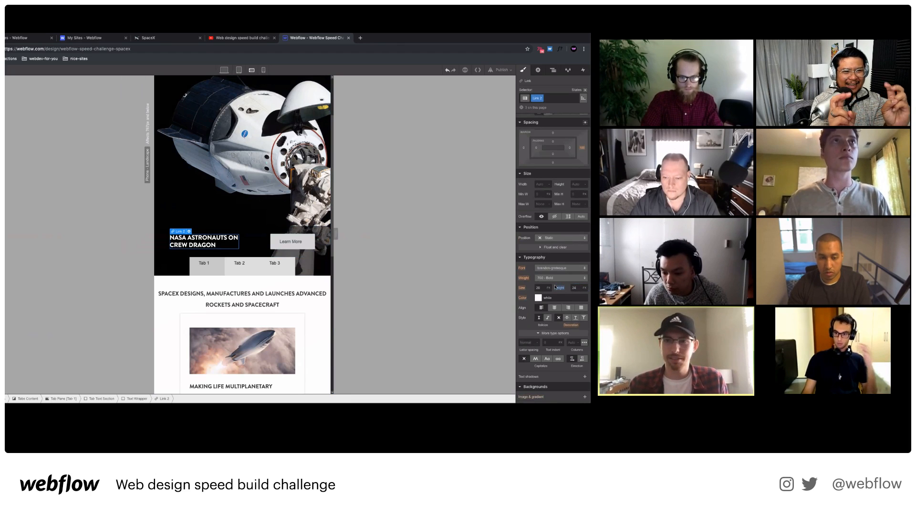
On the Phone Portrait breakpoint, set the Tabs Menu's left and right padding to 0.
{"action": "left_click", "coordinate": [263, 70]}
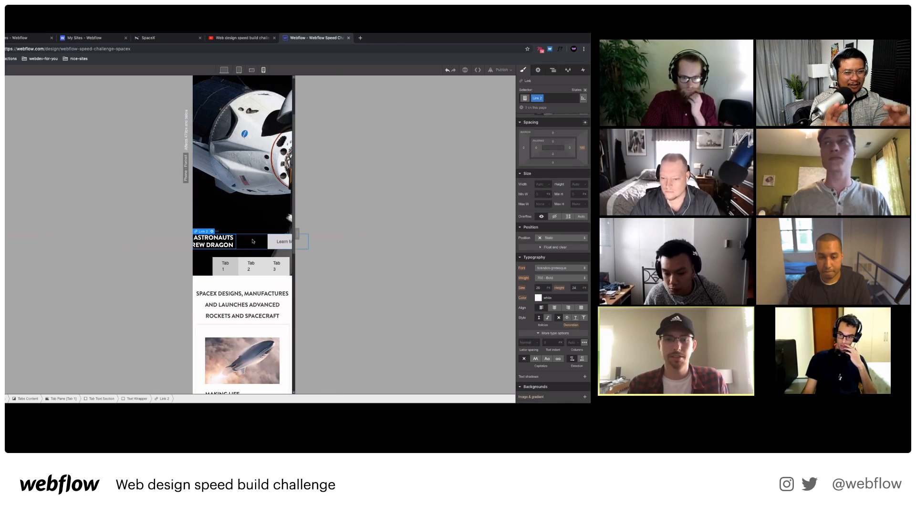
{"action": "left_click", "coordinate": [216, 261]}
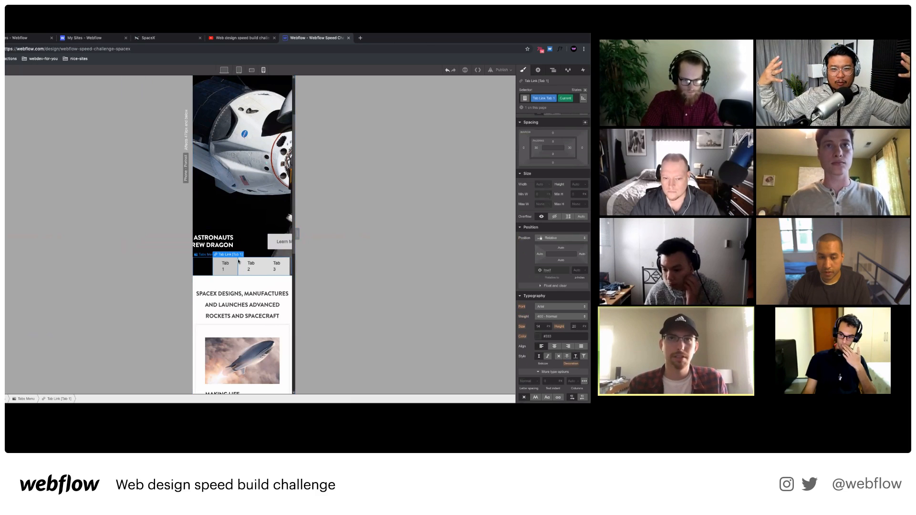
{"action": "left_click", "coordinate": [238, 261]}
{"action": "left_click", "coordinate": [537, 229]}
{"action": "type", "text": "0"}
{"action": "key", "text": "Return"}
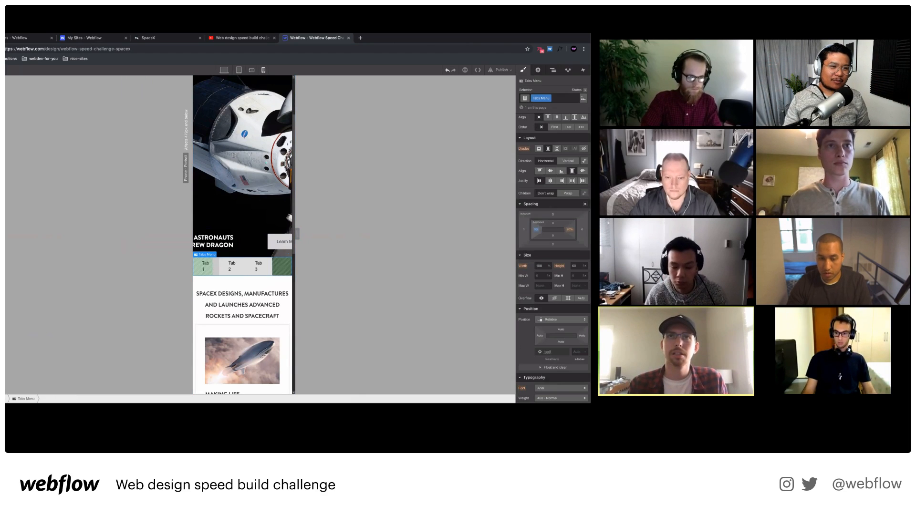
{"action": "left_click", "coordinate": [569, 229]}
{"action": "type", "text": "0"}
{"action": "key", "text": "Return"}
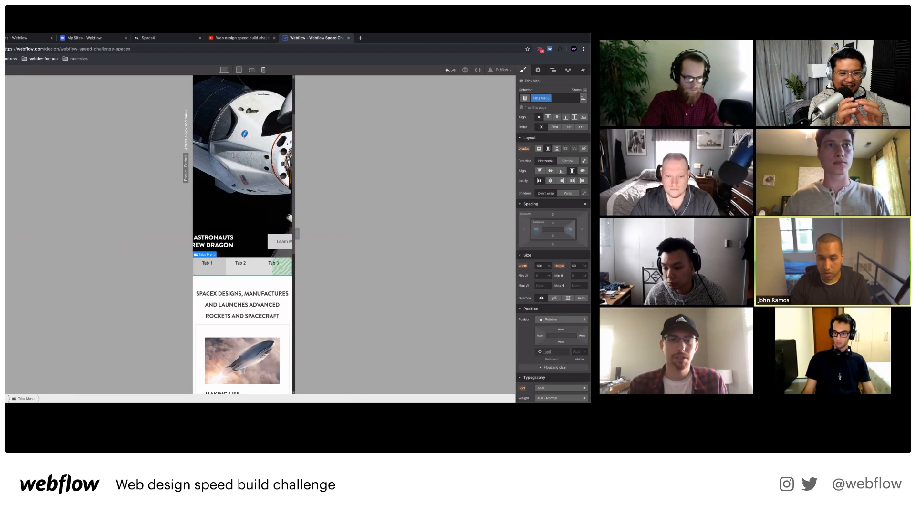
{"action": "left_click", "coordinate": [263, 70]}
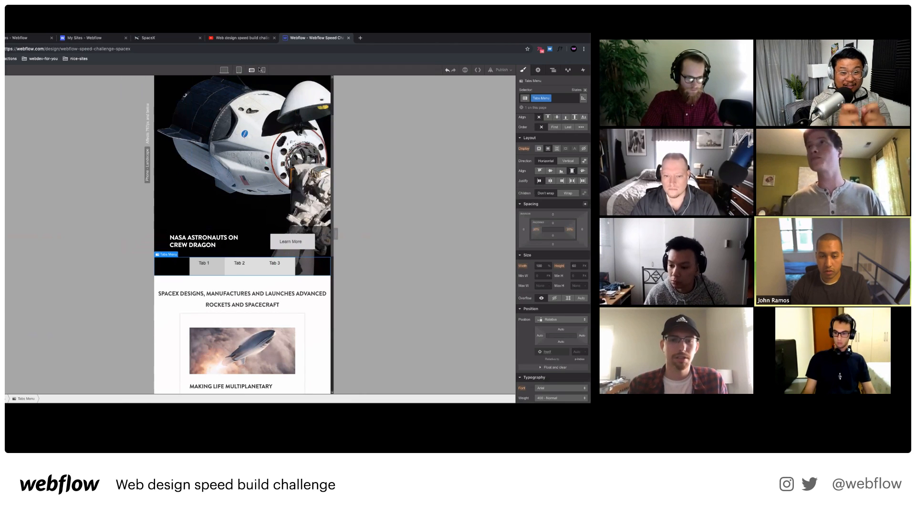
Set the Text Wrapper's direction to Vertical and justify it center.
{"action": "left_click", "coordinate": [260, 231]}
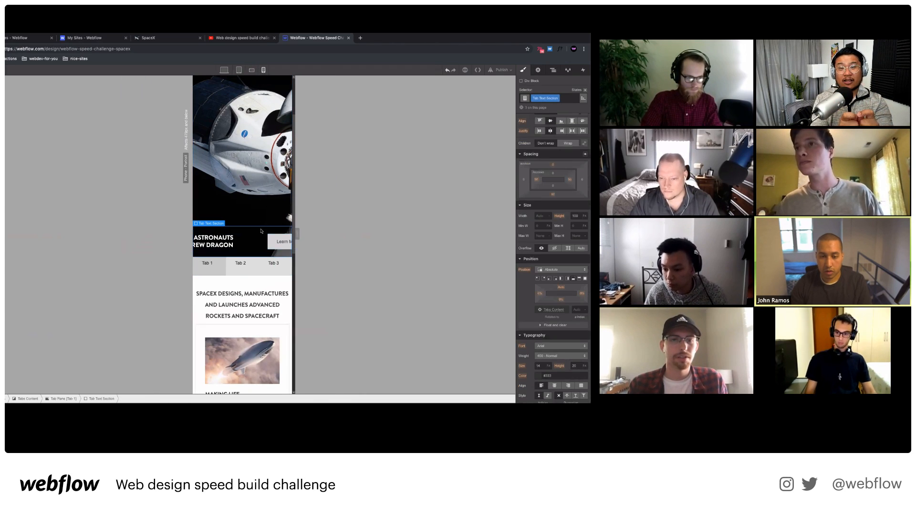
{"action": "left_click", "coordinate": [255, 240]}
{"action": "scroll", "coordinate": [568, 173], "scroll_direction": "up", "scroll_amount": 1}
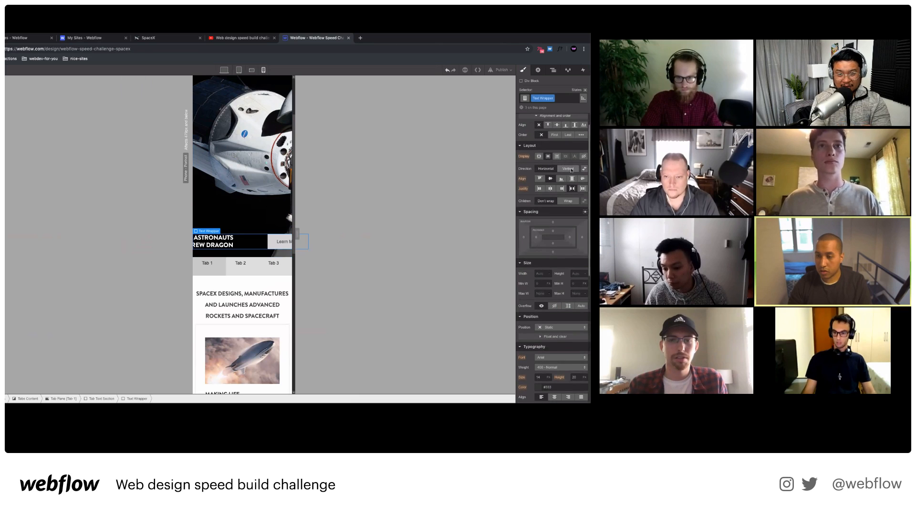
{"action": "left_click", "coordinate": [571, 169]}
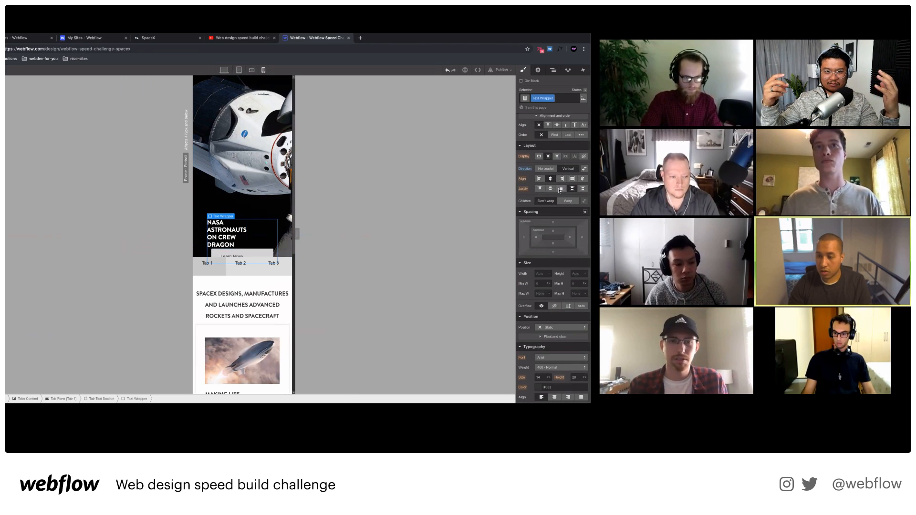
{"action": "left_click", "coordinate": [551, 189]}
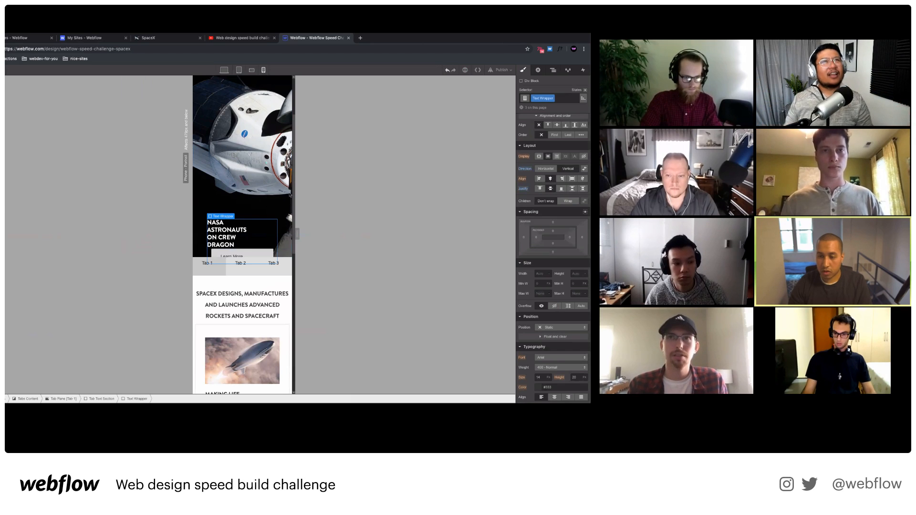
Remove the hero heading link's right padding so it centres above Learn More.
{"action": "left_click", "coordinate": [224, 237]}
{"action": "left_click", "coordinate": [254, 236]}
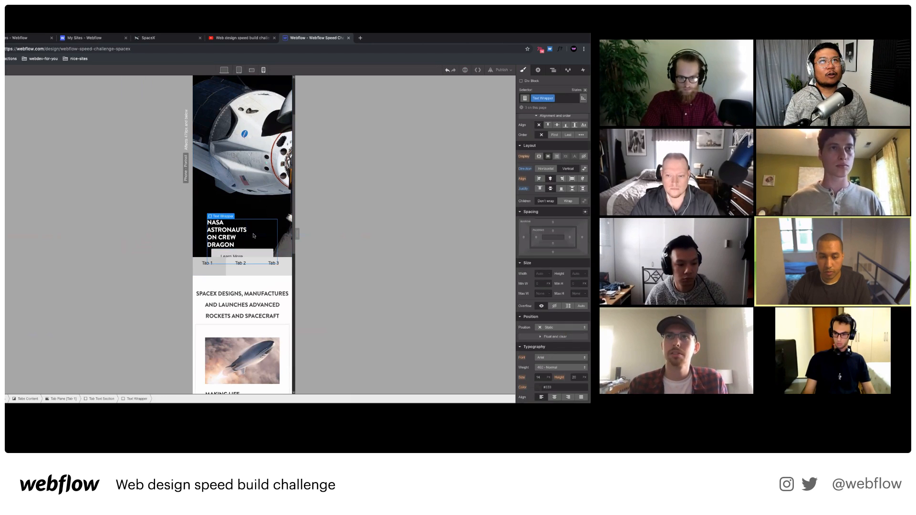
{"action": "left_click", "coordinate": [209, 234]}
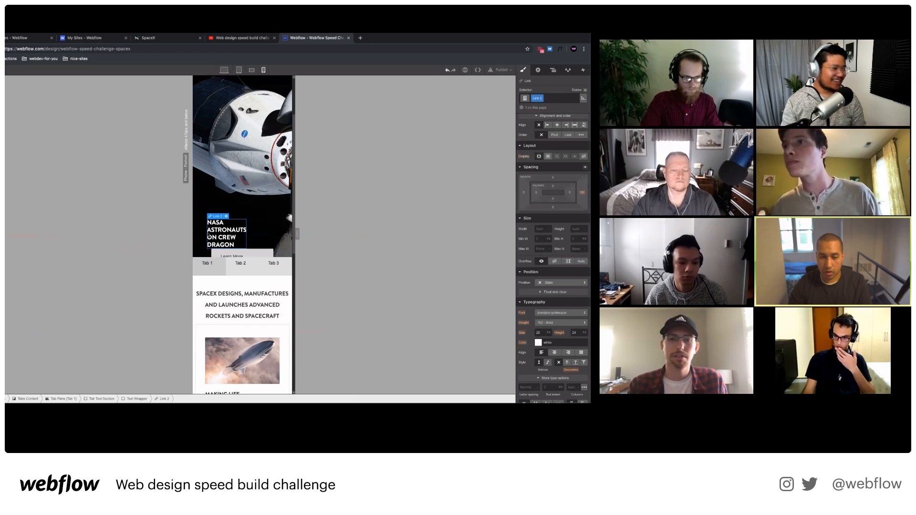
{"action": "left_click", "coordinate": [258, 235]}
{"action": "left_click", "coordinate": [230, 235]}
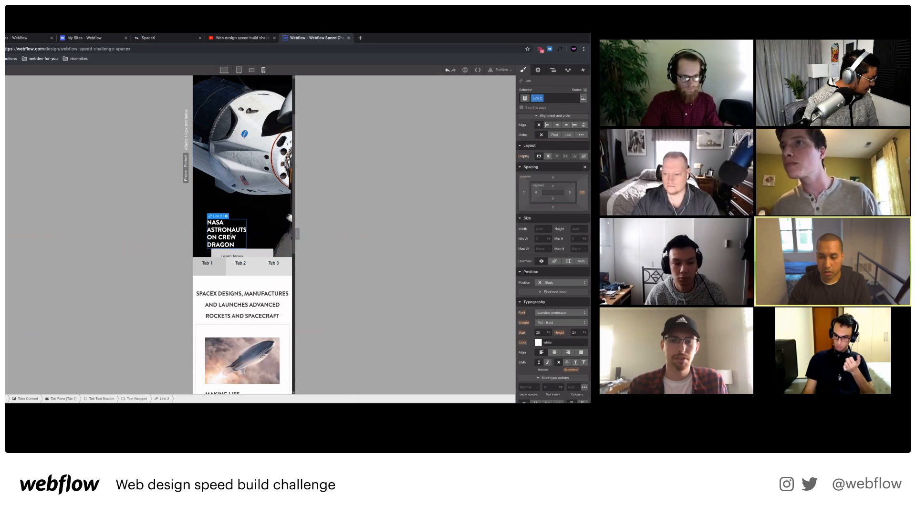
{"action": "left_click", "coordinate": [541, 230]}
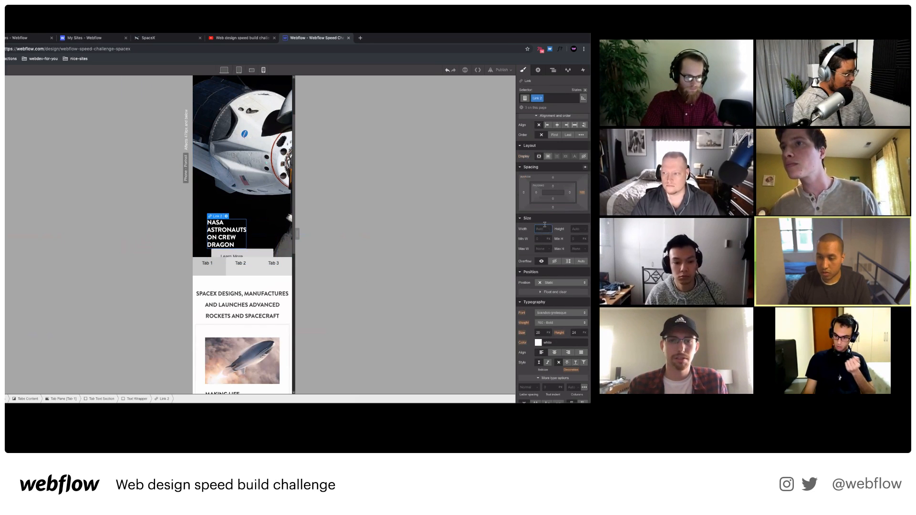
{"action": "left_click", "coordinate": [581, 193]}
{"action": "left_click", "coordinate": [544, 213]}
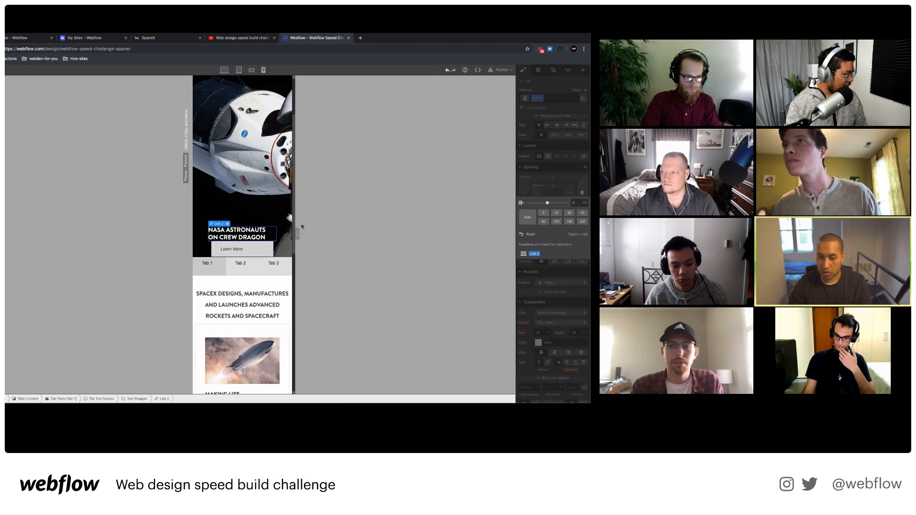
{"action": "left_click", "coordinate": [275, 247]}
{"action": "left_click", "coordinate": [268, 249]}
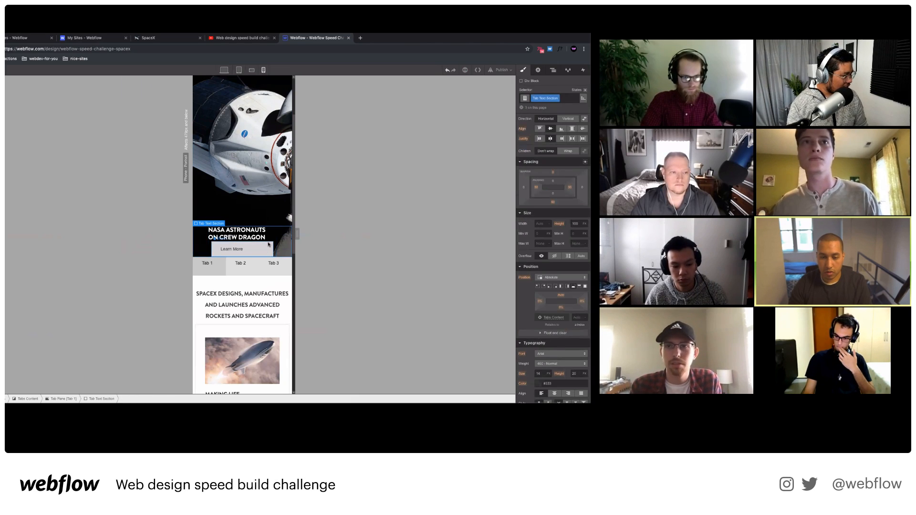
Give the Text Wrapper a negative top margin and the heading a 20px bottom margin.
{"action": "left_click", "coordinate": [136, 399]}
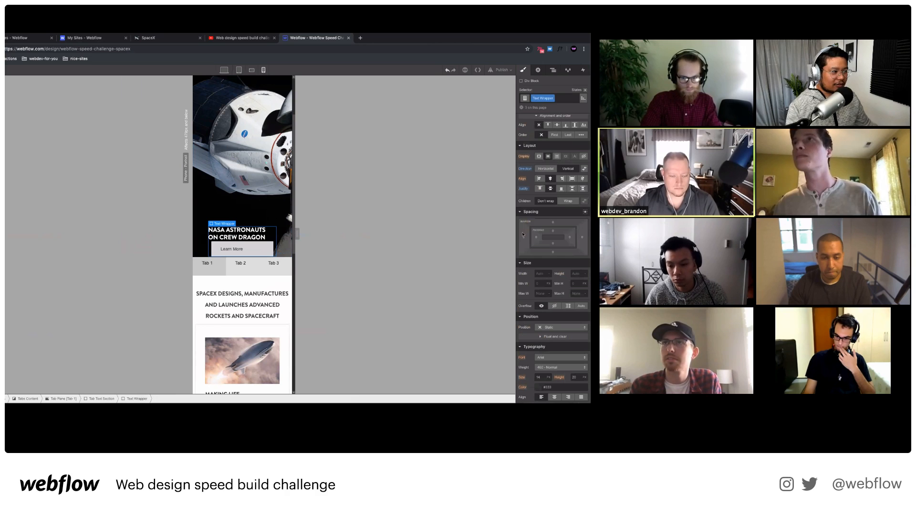
{"action": "left_click_drag", "start_coordinate": [553, 222], "coordinate": [548, 256]}
{"action": "left_click", "coordinate": [258, 232]}
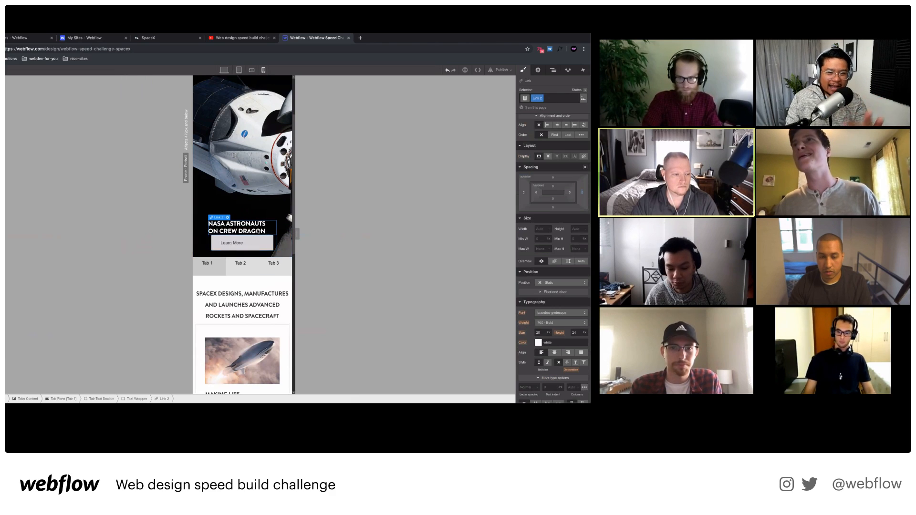
{"action": "left_click_drag", "start_coordinate": [554, 207], "coordinate": [553, 217]}
Increase the Text Wrapper's negative top margin to raise the hero text further.
{"action": "left_click", "coordinate": [243, 246]}
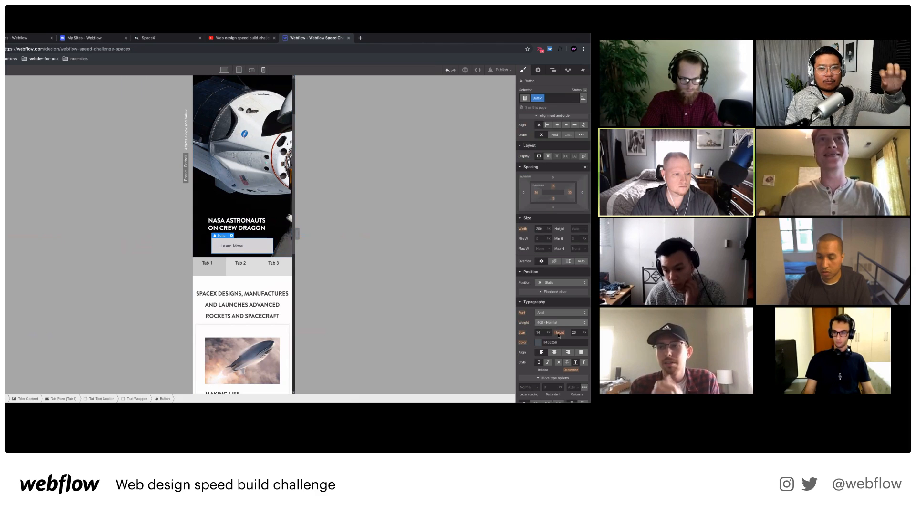
{"action": "left_click", "coordinate": [258, 227]}
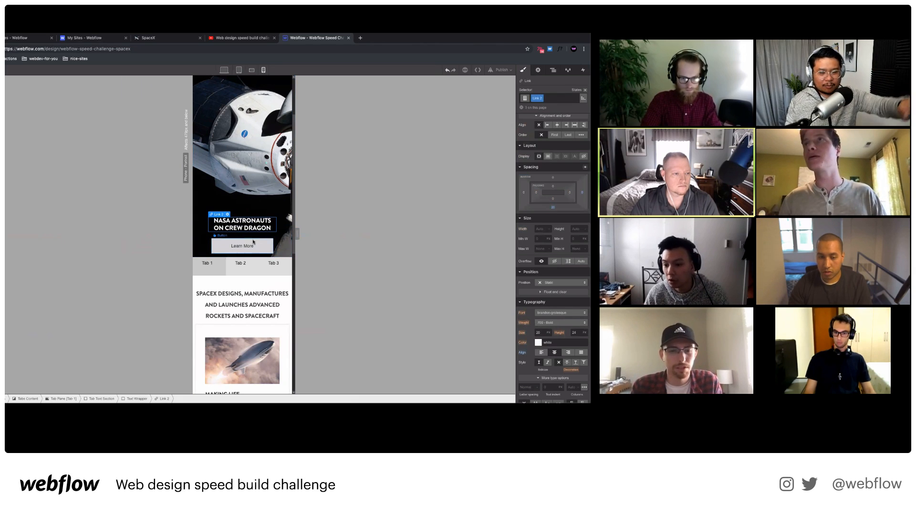
{"action": "left_click", "coordinate": [274, 241]}
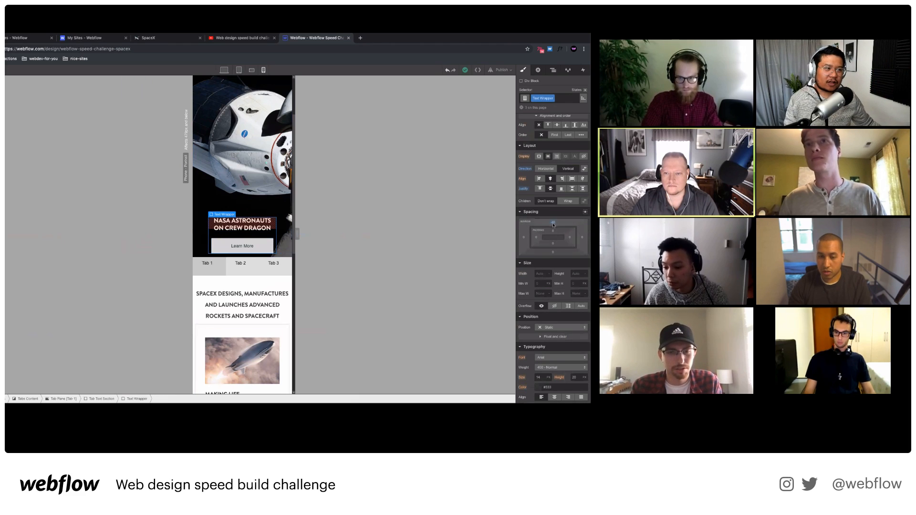
{"action": "left_click_drag", "start_coordinate": [554, 223], "coordinate": [556, 267]}
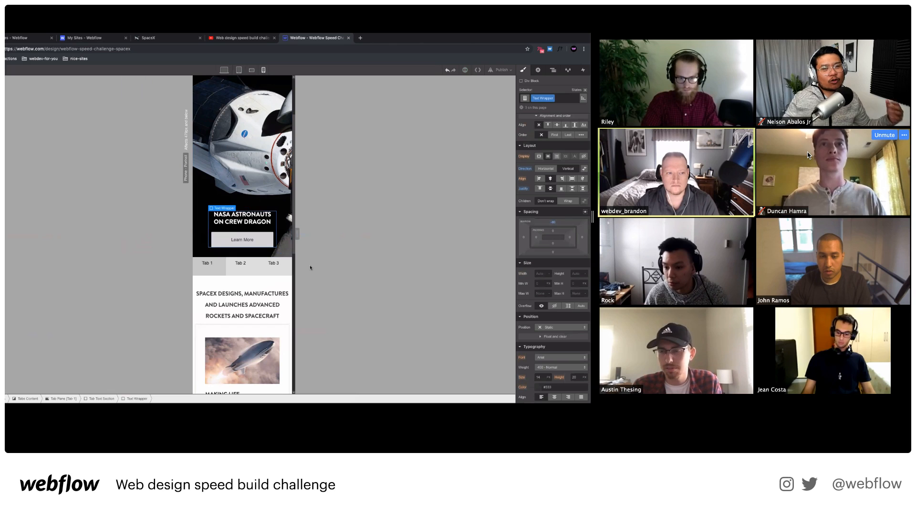
Switch the device preview through Phone Landscape to Tablet.
{"action": "left_click", "coordinate": [268, 244]}
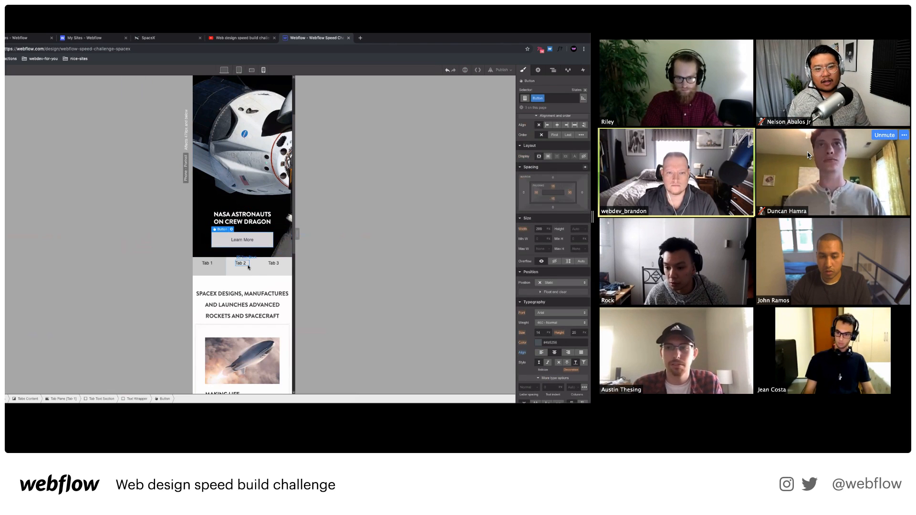
{"action": "scroll", "coordinate": [262, 248], "scroll_direction": "down", "scroll_amount": 8}
{"action": "scroll", "coordinate": [256, 253], "scroll_direction": "up", "scroll_amount": 6}
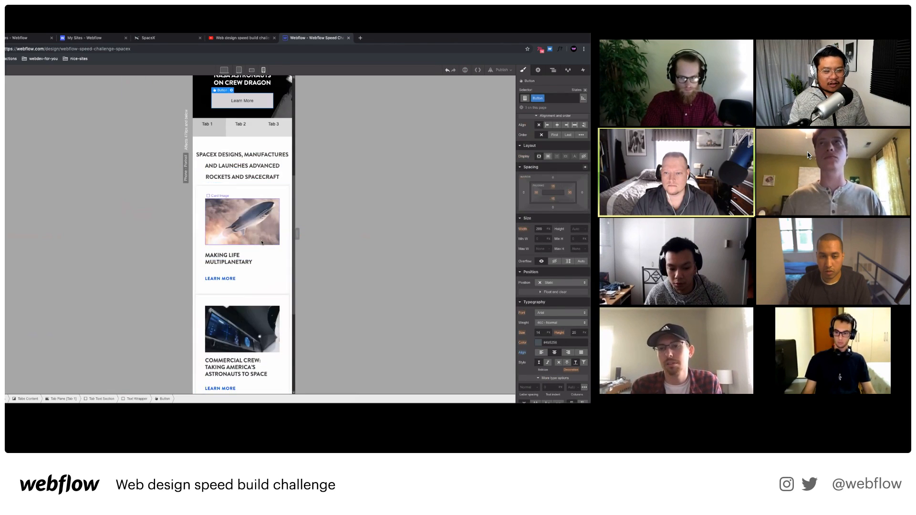
{"action": "left_click", "coordinate": [252, 70]}
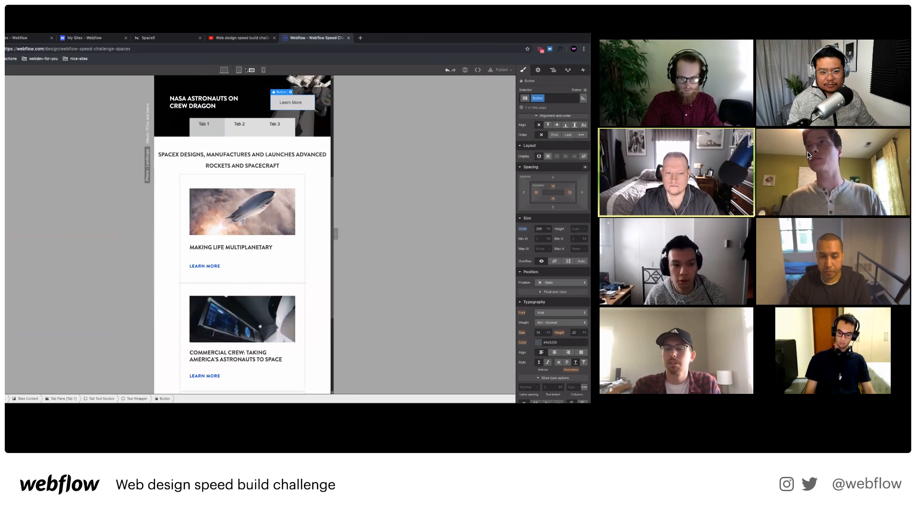
{"action": "left_click", "coordinate": [238, 69]}
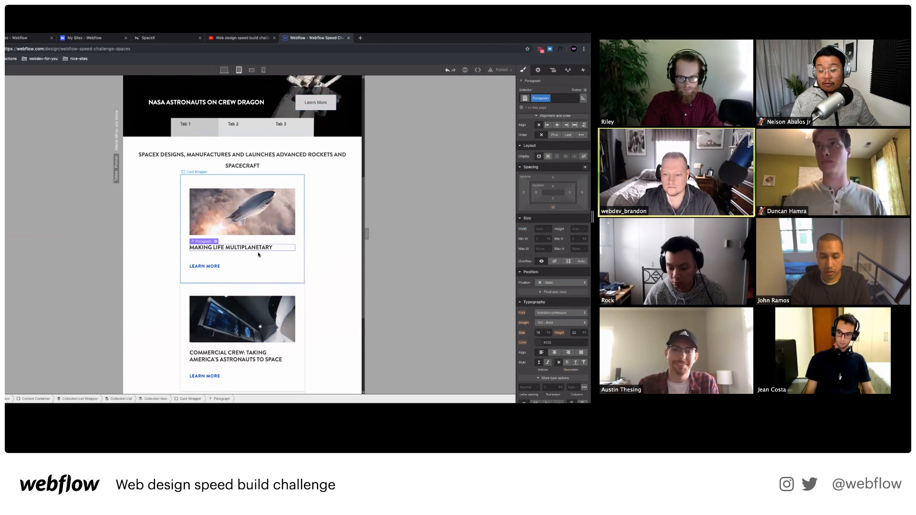
Select the first card's LEARN MORE link, collection list and collection item.
{"action": "left_click", "coordinate": [265, 267]}
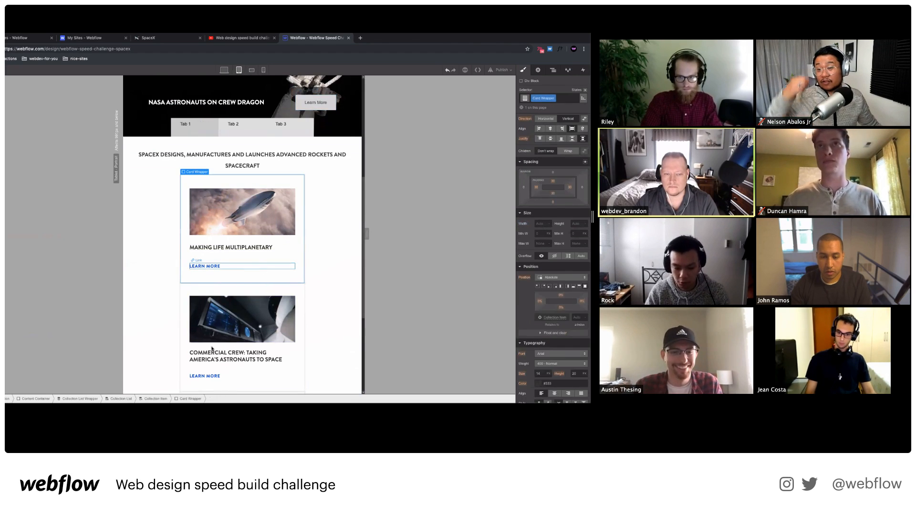
{"action": "left_click", "coordinate": [155, 398]}
{"action": "left_click", "coordinate": [120, 400]}
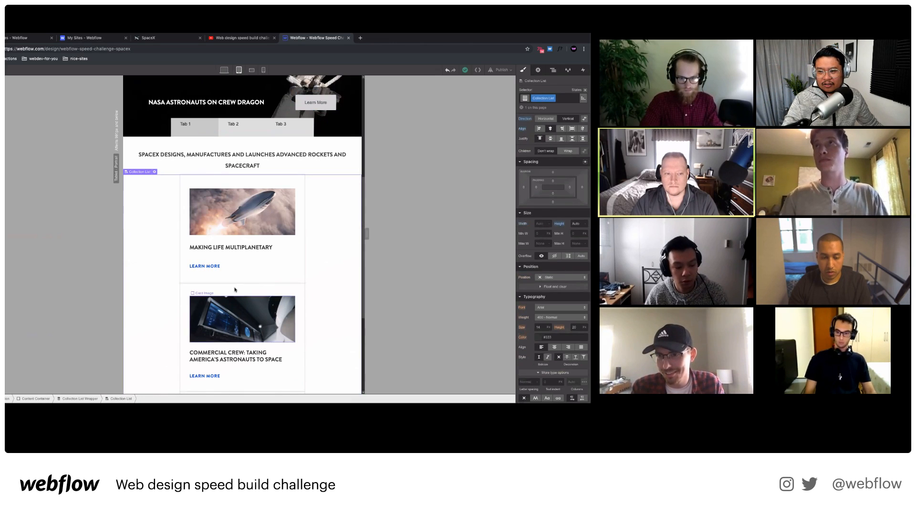
{"action": "left_click", "coordinate": [232, 283]}
{"action": "left_click", "coordinate": [155, 399]}
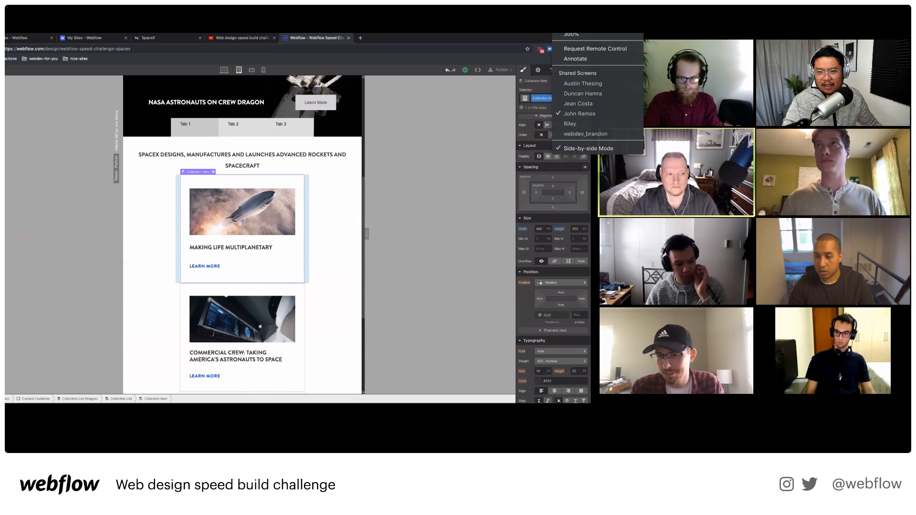
Switch Zoom's shared screen to another participant's desktop SpaceX build.
{"action": "left_click", "coordinate": [611, 103]}
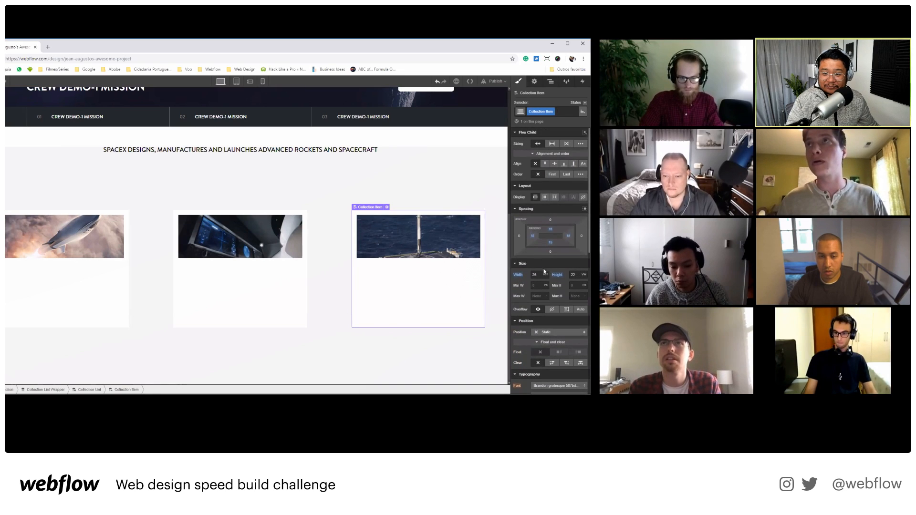
{"action": "left_click", "coordinate": [579, 19]}
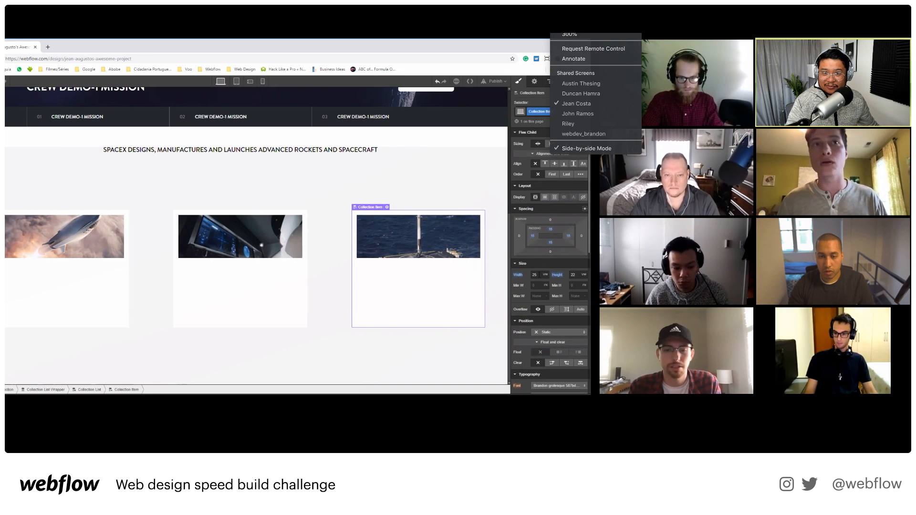
{"action": "left_click", "coordinate": [599, 95]}
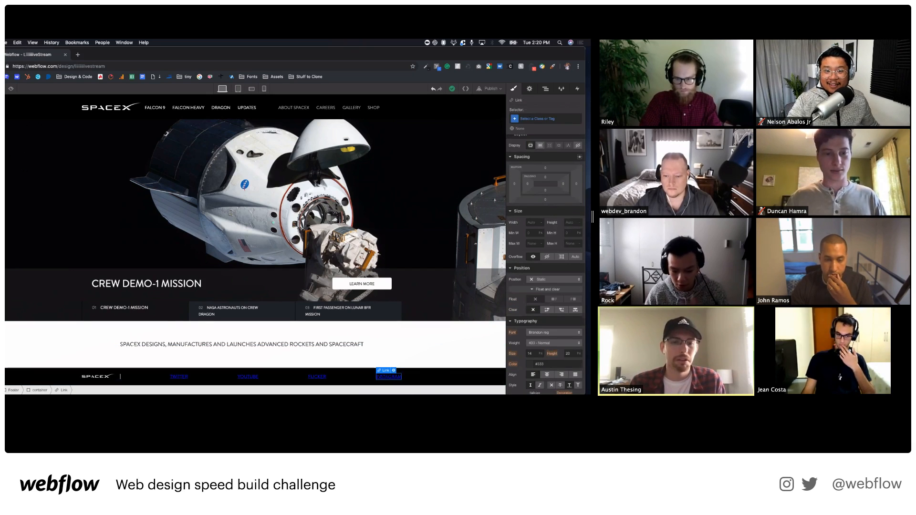
Switch the shared screen view to a different participant.
{"action": "left_click", "coordinate": [610, 34]}
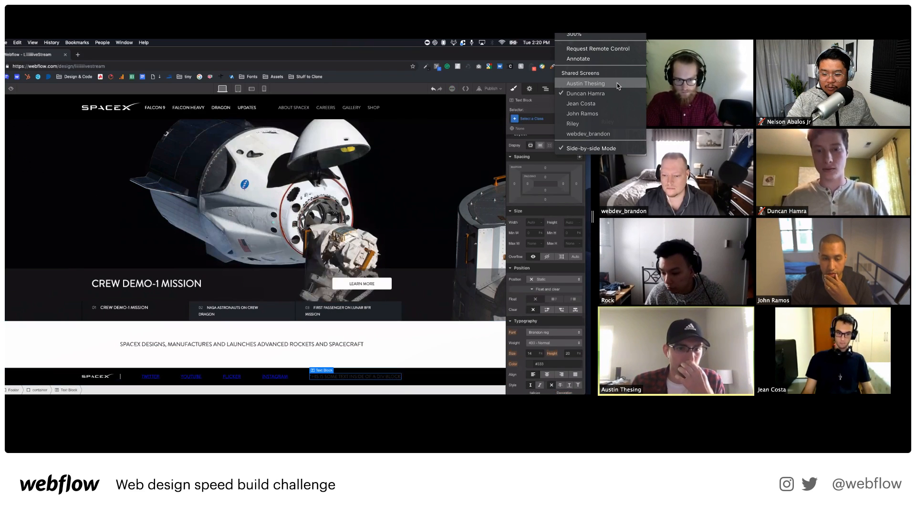
{"action": "left_click", "coordinate": [617, 87]}
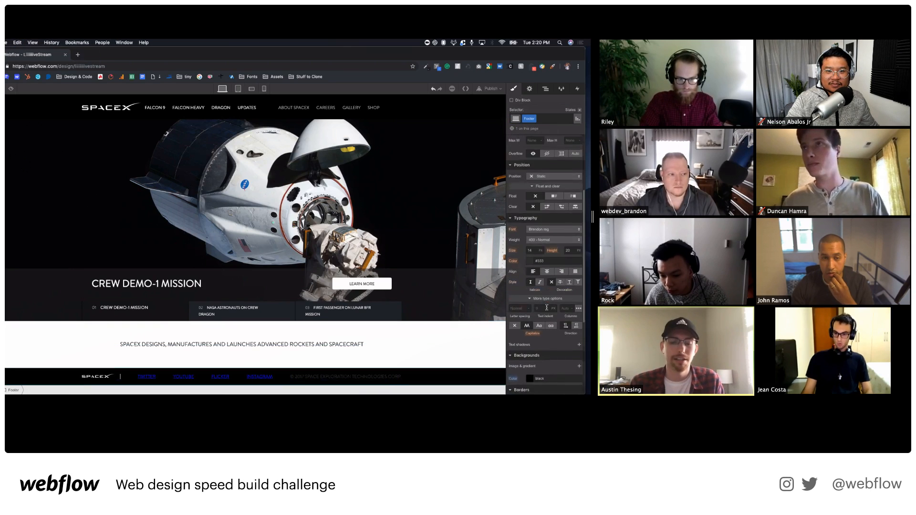
{"action": "left_click", "coordinate": [594, 29]}
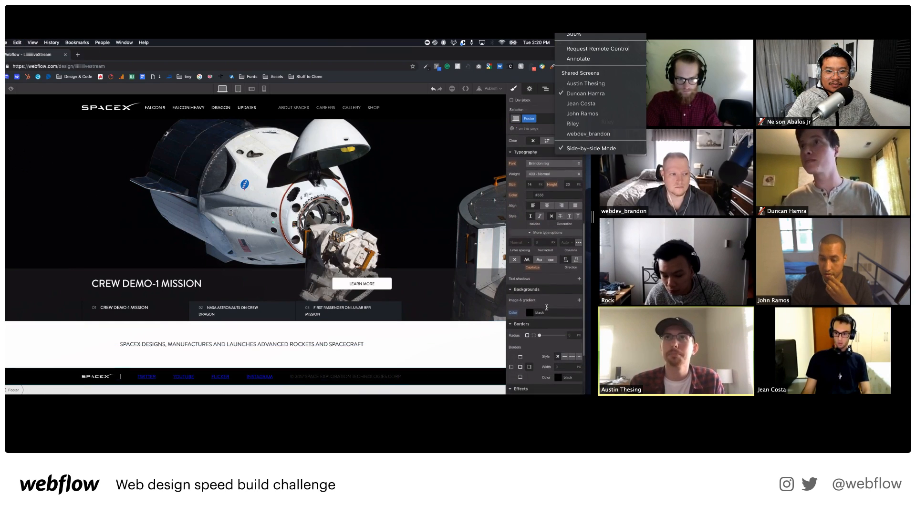
{"action": "left_click", "coordinate": [594, 83]}
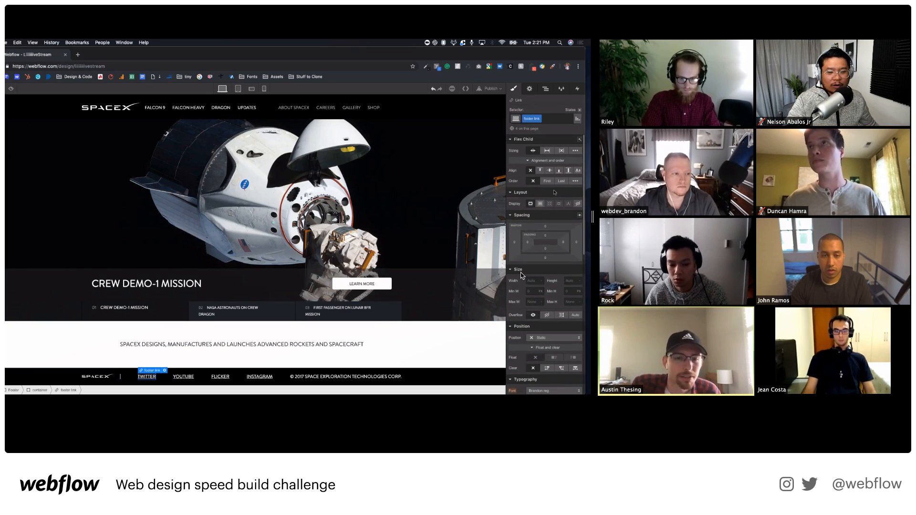
Set the copyright Text Block's left margin to Auto.
{"action": "left_click", "coordinate": [312, 376]}
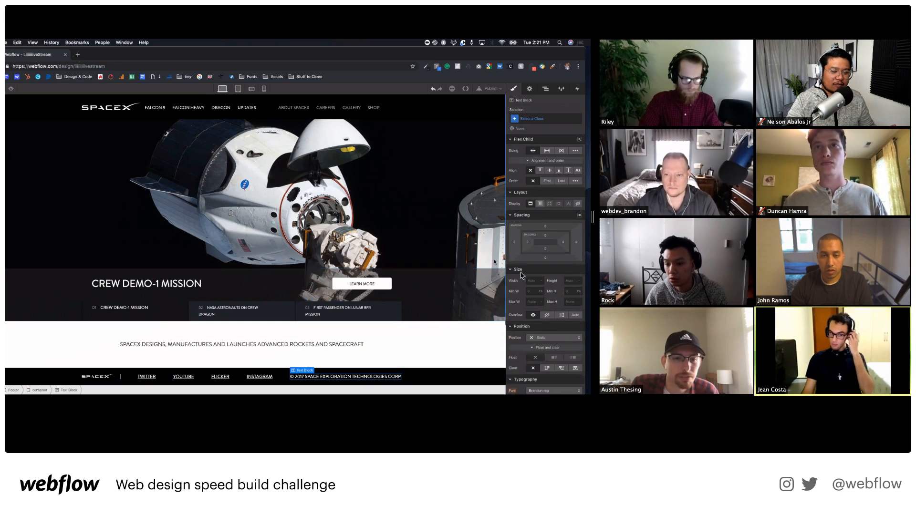
{"action": "left_click_drag", "start_coordinate": [515, 242], "coordinate": [516, 242]}
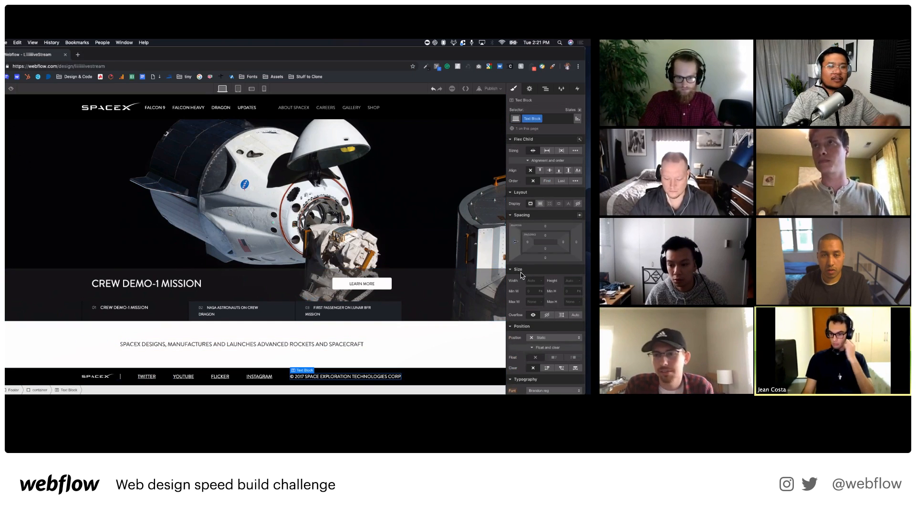
{"action": "left_click", "coordinate": [521, 275]}
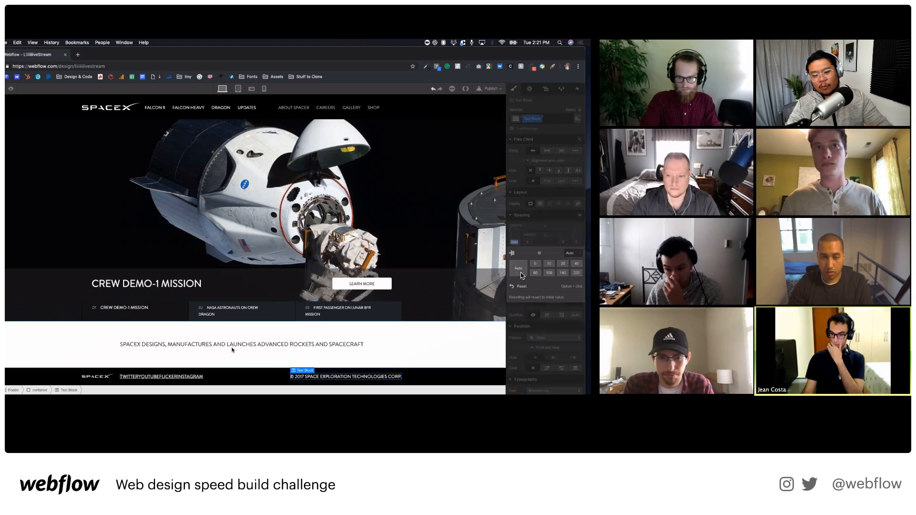
Add padding to the footer links, undoing the right padding change.
{"action": "left_click", "coordinate": [191, 376]}
{"action": "left_click_drag", "start_coordinate": [563, 246], "coordinate": [537, 246]}
{"action": "key", "text": "super+z"}
Add spacing beside the footer SpaceX logo and narrow its width to 100 px.
{"action": "left_click", "coordinate": [461, 376]}
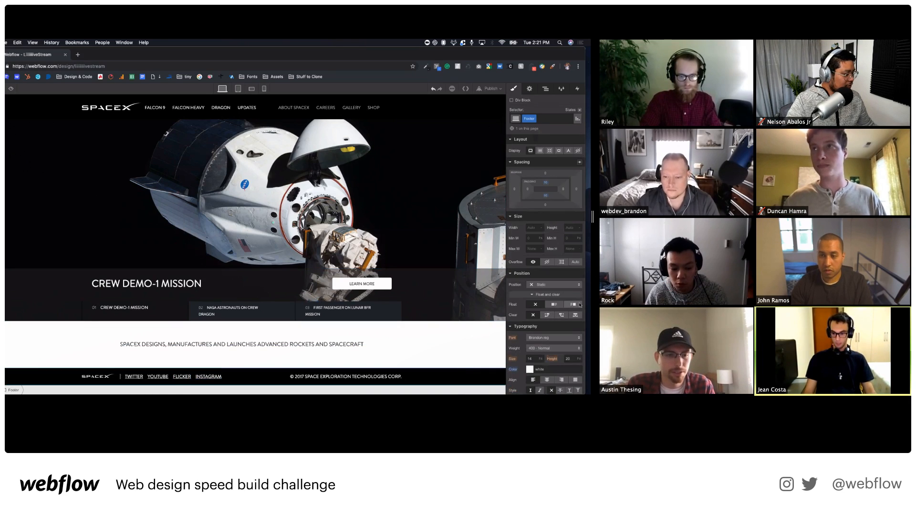
{"action": "type", "text": "11"}
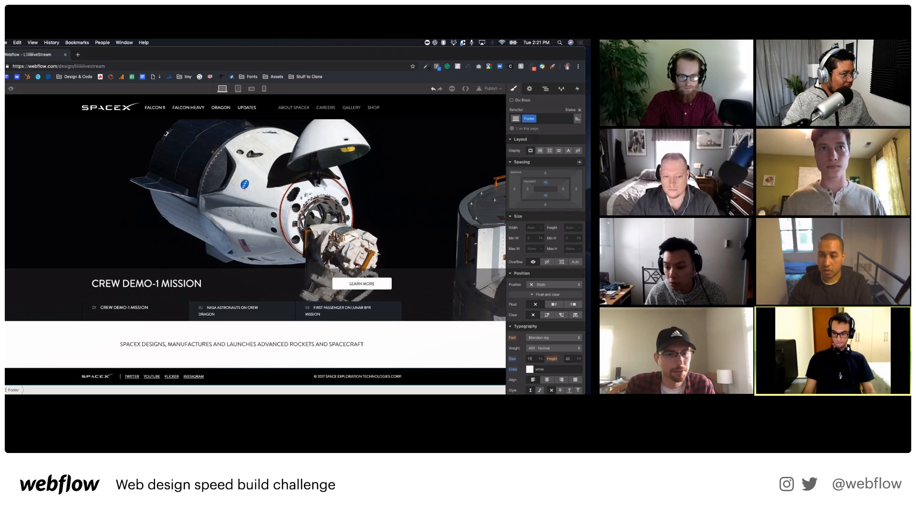
{"action": "left_click", "coordinate": [202, 365]}
{"action": "scroll", "coordinate": [541, 318], "scroll_direction": "down", "scroll_amount": 5}
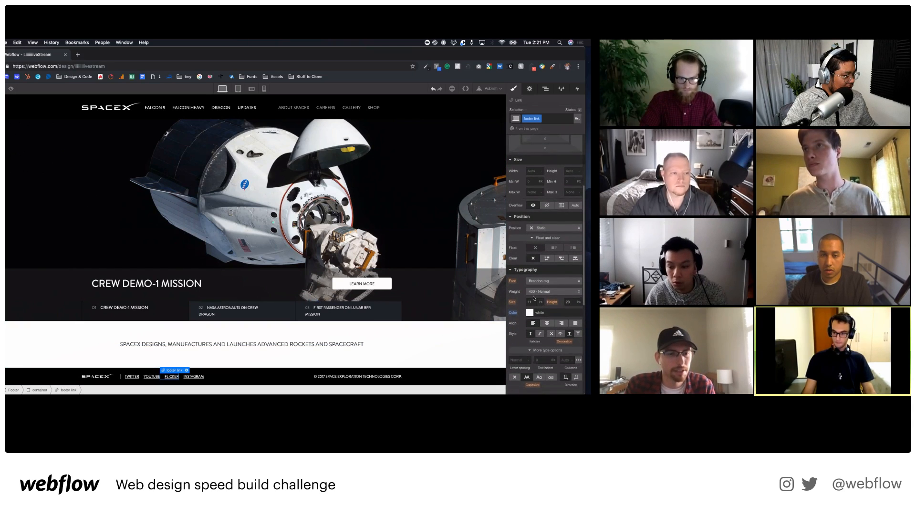
{"action": "left_click", "coordinate": [129, 344]}
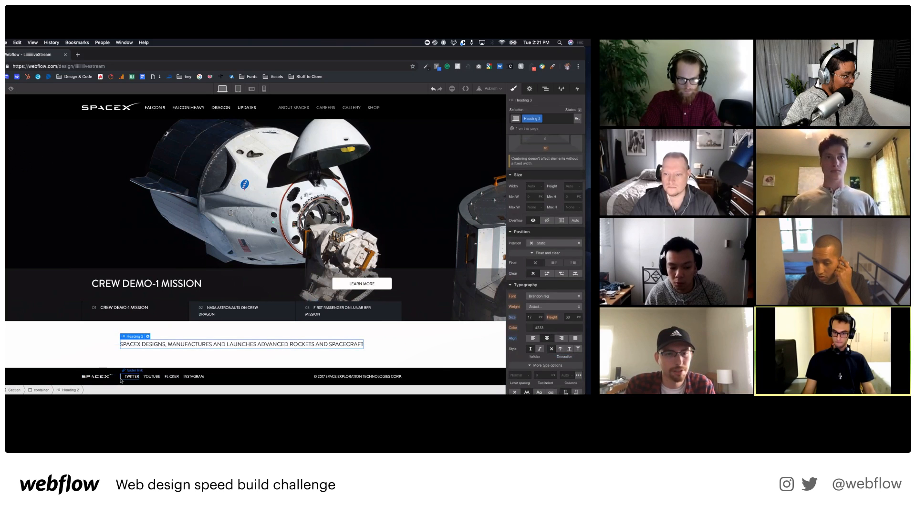
{"action": "left_click", "coordinate": [96, 376]}
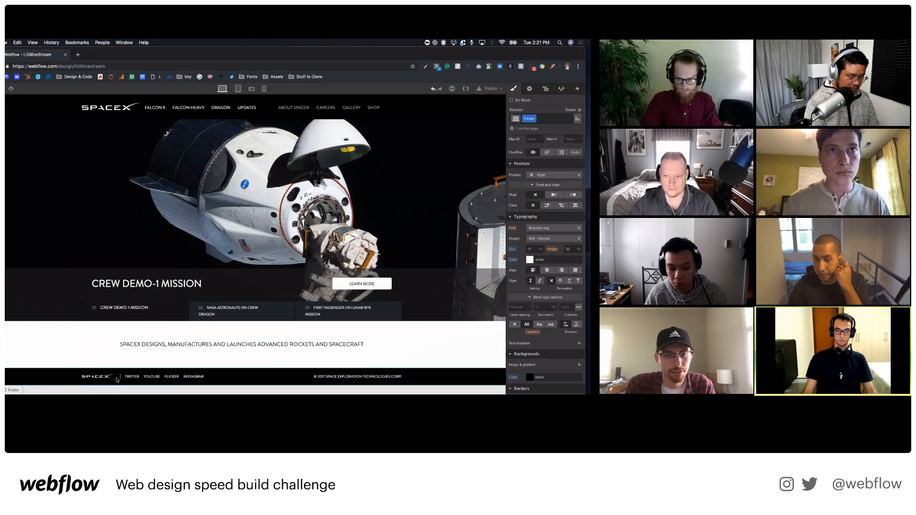
{"action": "scroll", "coordinate": [548, 215], "scroll_direction": "up", "scroll_amount": 5}
{"action": "left_click_drag", "start_coordinate": [576, 229], "coordinate": [572, 233]}
{"action": "scroll", "coordinate": [527, 265], "scroll_direction": "down", "scroll_amount": 1}
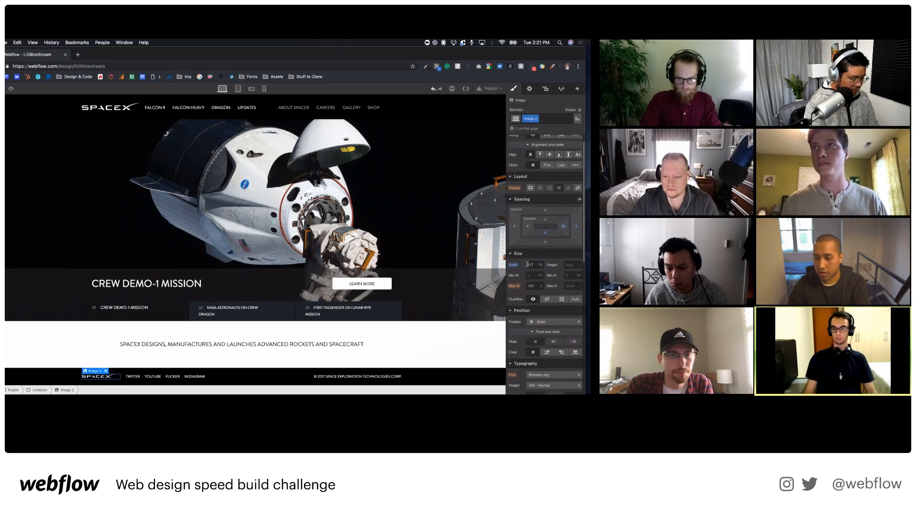
{"action": "key", "text": "Down"}
{"action": "key", "text": "Down"}
{"action": "key", "text": "Down"}
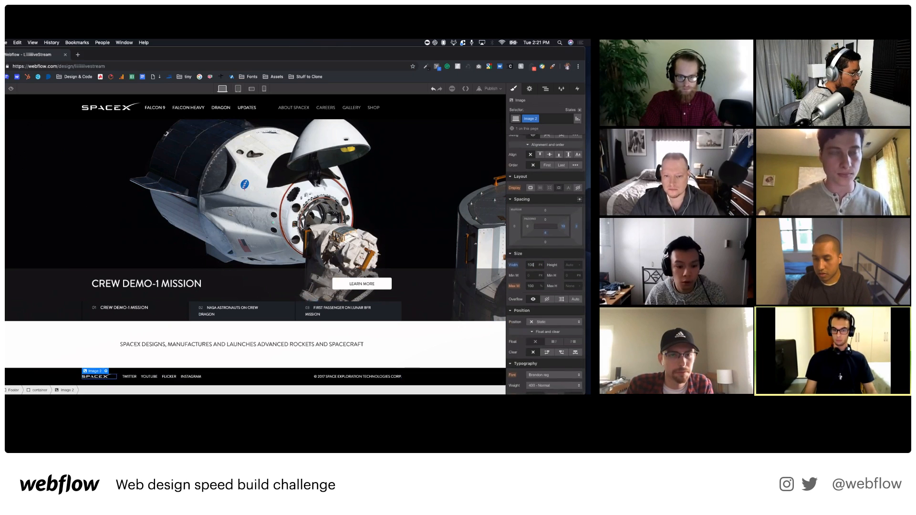
{"action": "key", "text": "Down"}
{"action": "key", "text": "Down"}
{"action": "key", "text": "Down"}
{"action": "key", "text": "Down"}
{"action": "key", "text": "Down"}
{"action": "key", "text": "Down"}
{"action": "key", "text": "Down"}
{"action": "key", "text": "Down"}
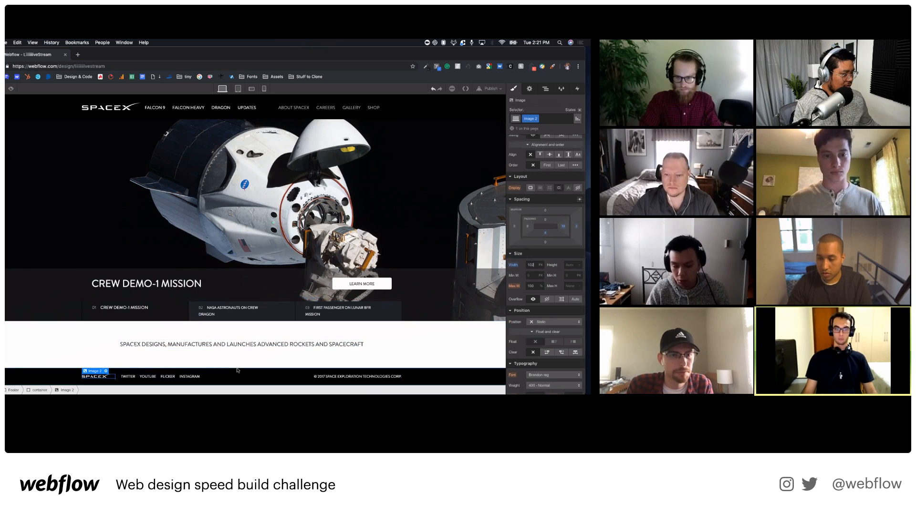
Select the tab bg block and its container, then open Quick Find with Cmd+E.
{"action": "left_click", "coordinate": [282, 356]}
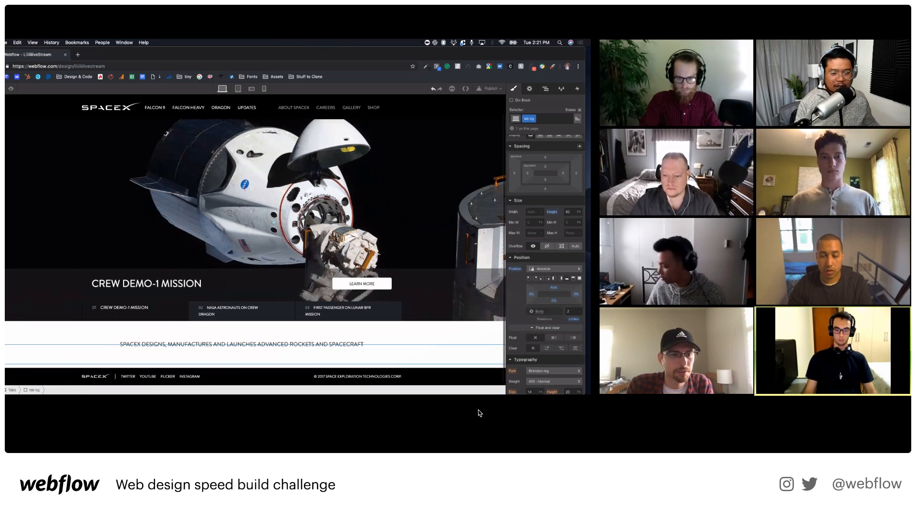
{"action": "left_click", "coordinate": [269, 350]}
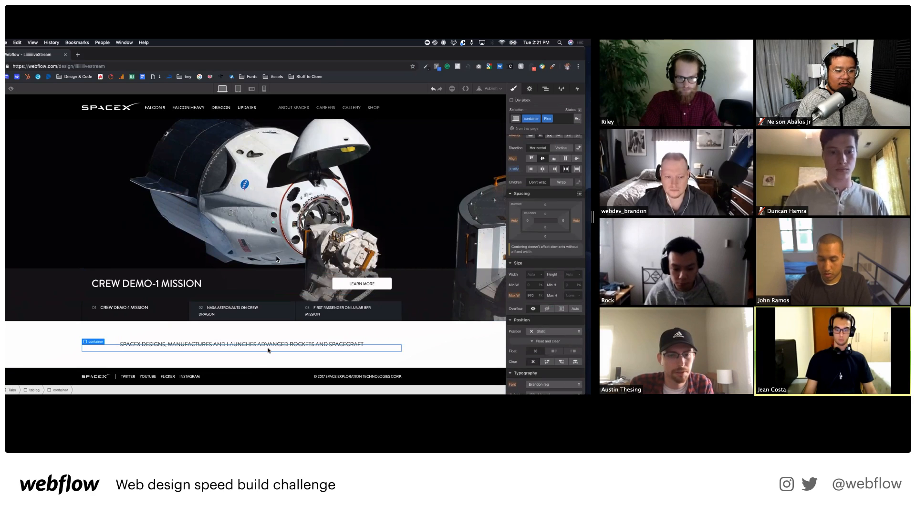
{"action": "key", "text": "super+e"}
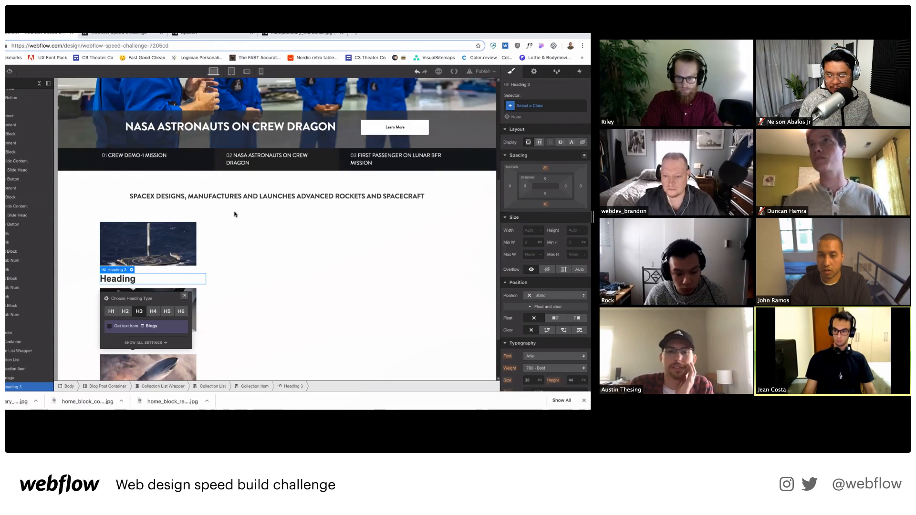
Edit the collection card heading and set its font to brandon-grotesque.
{"action": "double_click", "coordinate": [144, 281]}
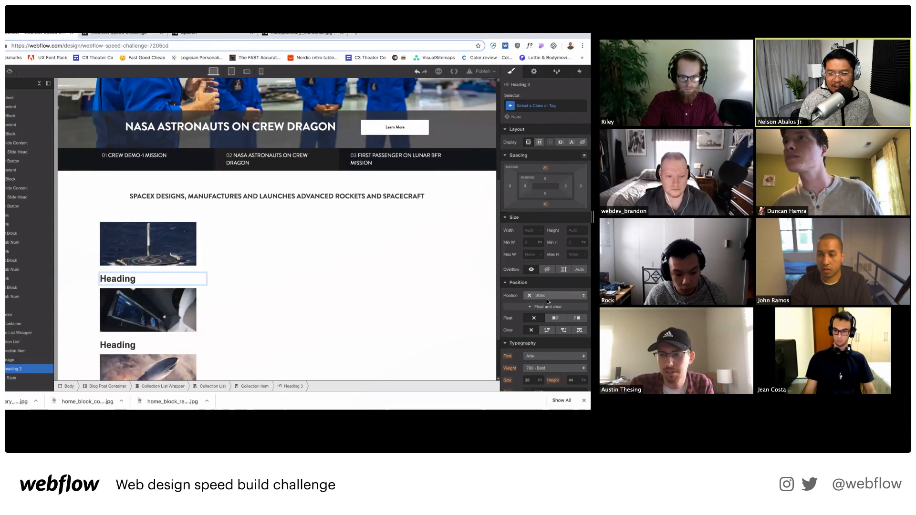
{"action": "scroll", "coordinate": [546, 305], "scroll_direction": "down", "scroll_amount": 1}
{"action": "scroll", "coordinate": [549, 286], "scroll_direction": "up", "scroll_amount": 1}
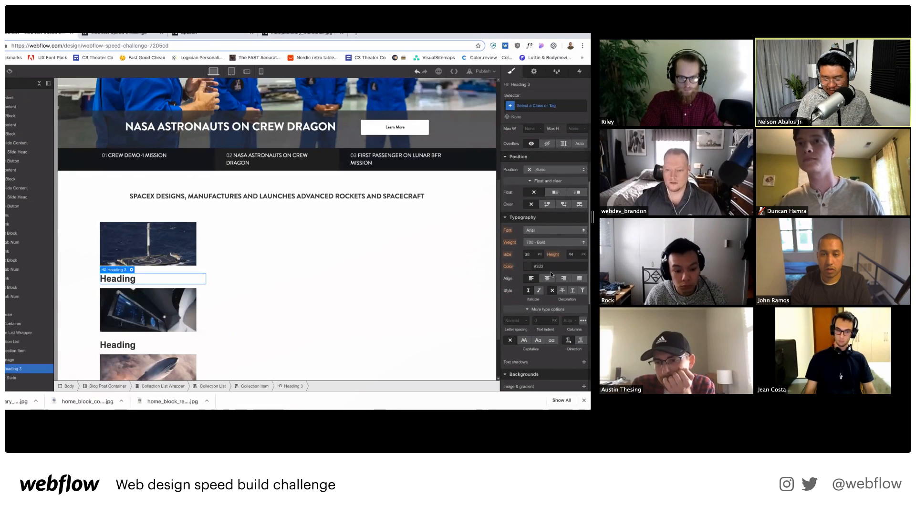
{"action": "left_click", "coordinate": [555, 230]}
{"action": "left_click", "coordinate": [549, 385]}
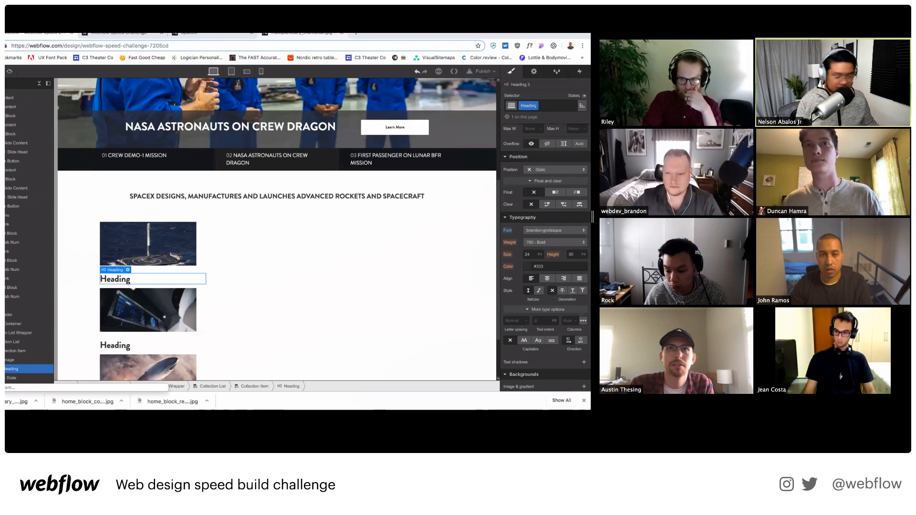
{"action": "left_click", "coordinate": [128, 270]}
Bind the card heading text to the Blogs collection's Name field.
{"action": "left_click", "coordinate": [109, 320]}
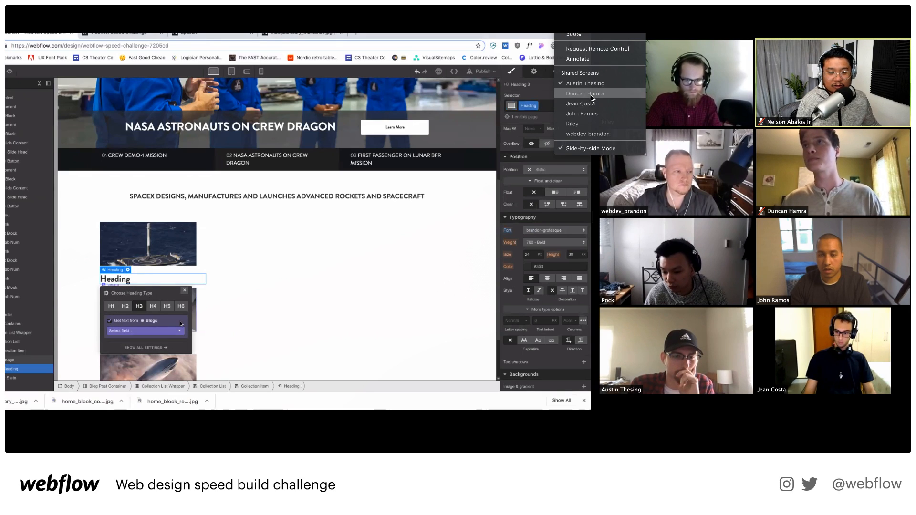
{"action": "left_click", "coordinate": [129, 331]}
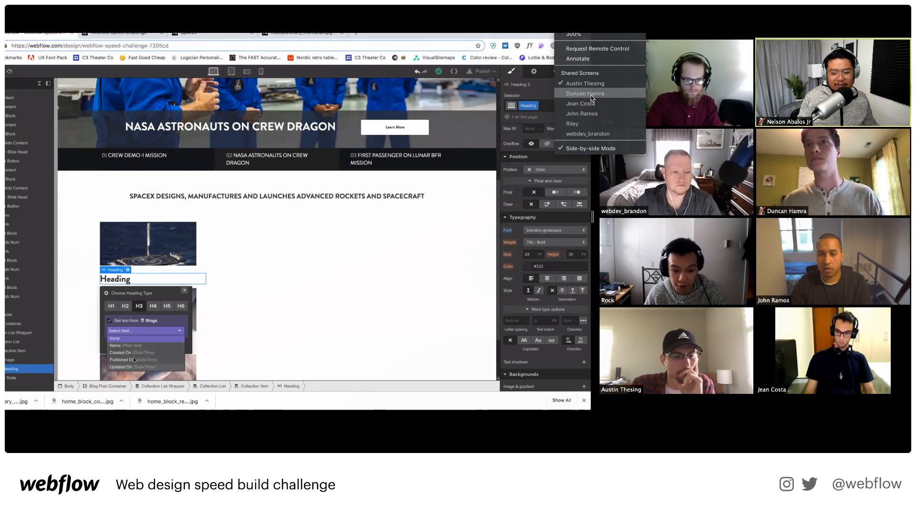
{"action": "left_click", "coordinate": [136, 345]}
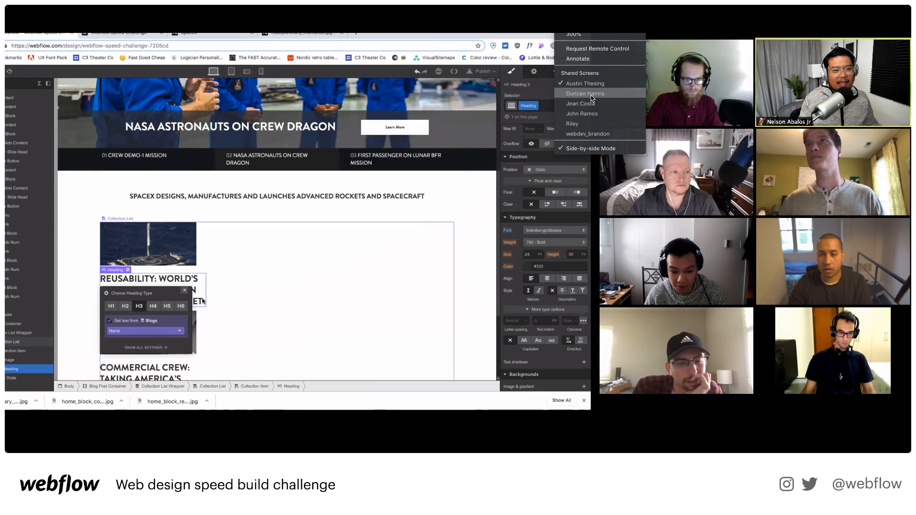
{"action": "key", "text": "Escape"}
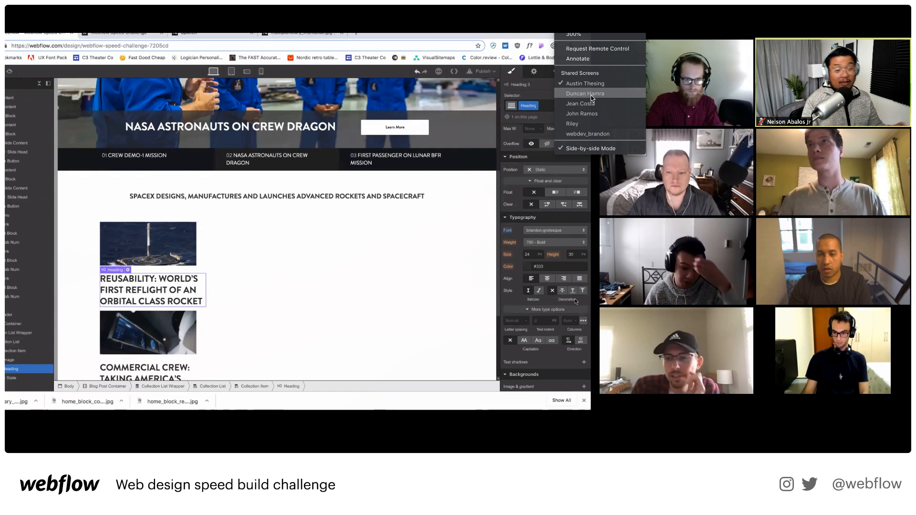
Set the heading to size 18, line height 22 px and colour #3a3a3a.
{"action": "left_click", "coordinate": [582, 255]}
{"action": "left_click", "coordinate": [553, 257]}
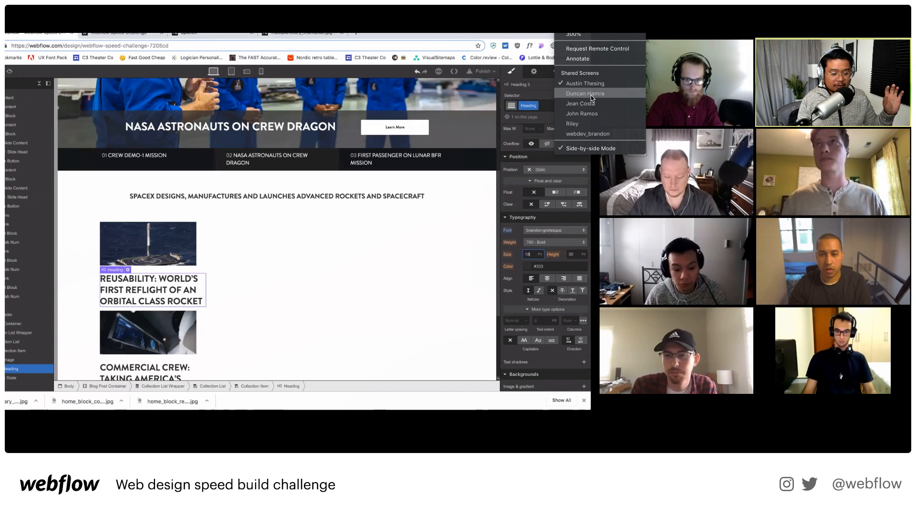
{"action": "key", "text": "Return"}
{"action": "double_click", "coordinate": [571, 254]}
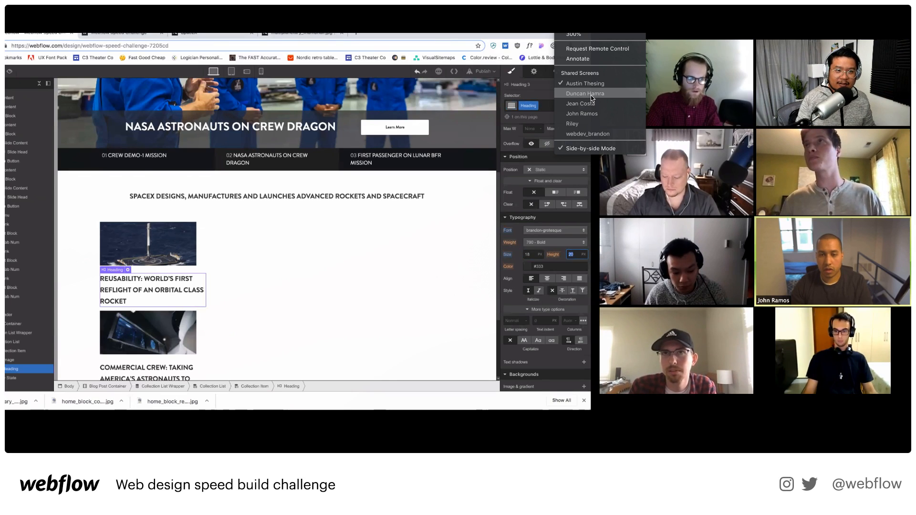
{"action": "type", "text": "22"}
{"action": "key", "text": "Return"}
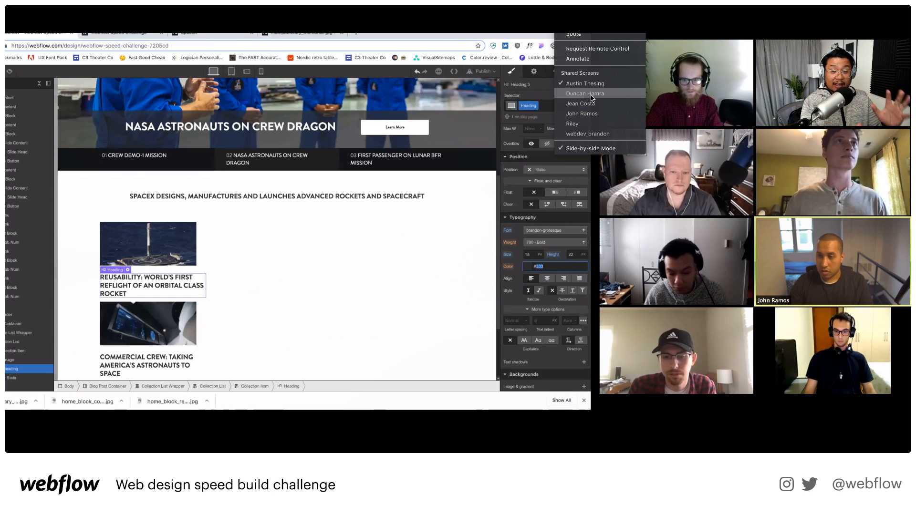
{"action": "type", "text": "#3A"}
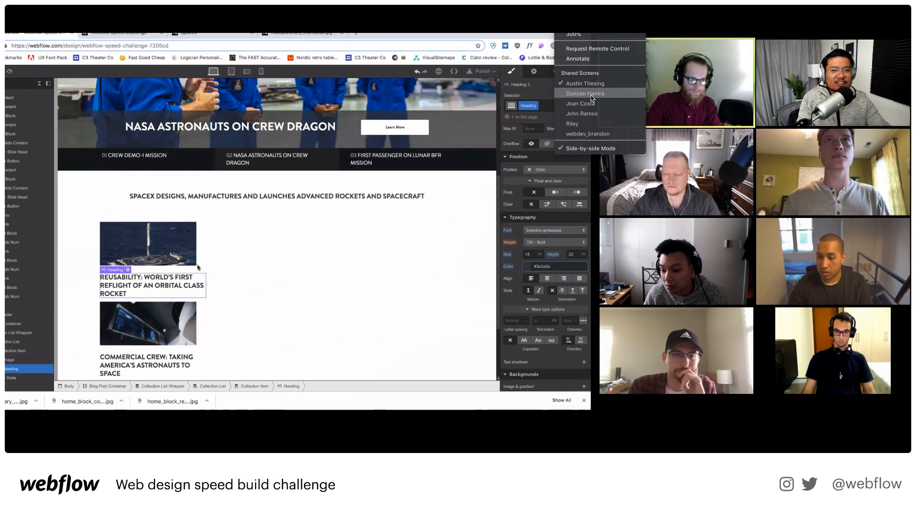
{"action": "left_click", "coordinate": [253, 278]}
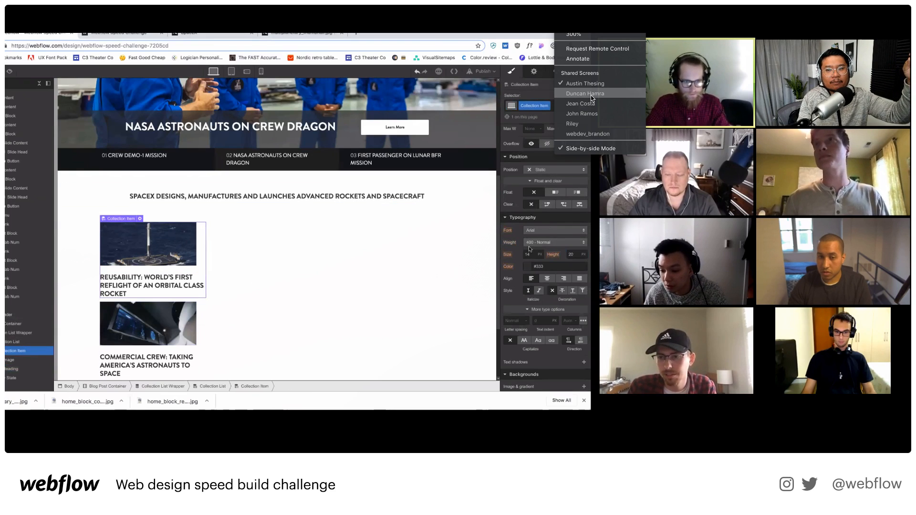
Set the Collection List Wrapper's display to Flex and adjust its direction.
{"action": "scroll", "coordinate": [541, 195], "scroll_direction": "up", "scroll_amount": 3}
{"action": "left_click", "coordinate": [397, 235]}
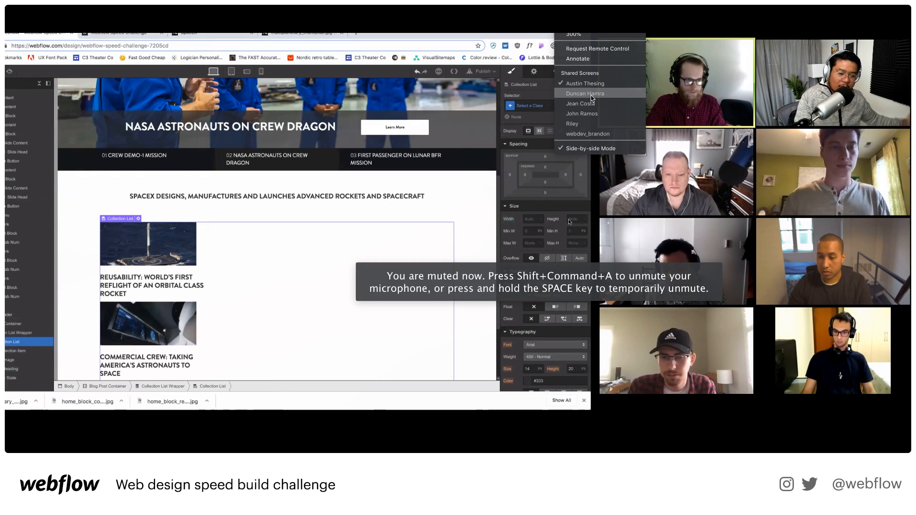
{"action": "left_click", "coordinate": [593, 217]}
{"action": "left_click", "coordinate": [22, 333]}
{"action": "scroll", "coordinate": [551, 210], "scroll_direction": "up", "scroll_amount": 1}
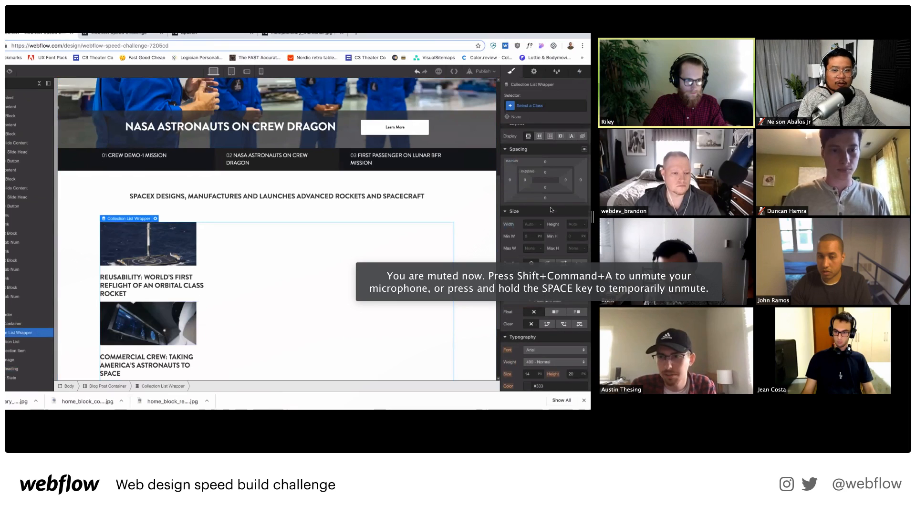
{"action": "left_click", "coordinate": [539, 141]}
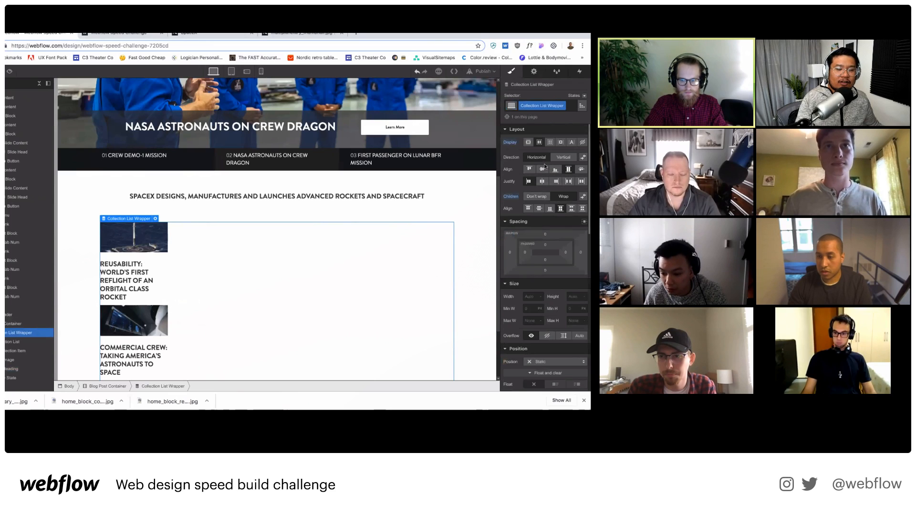
{"action": "left_click", "coordinate": [563, 156]}
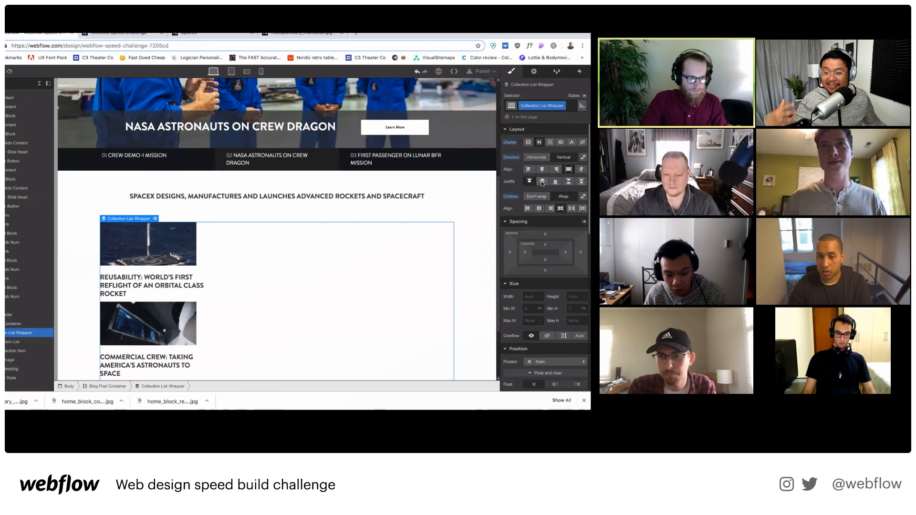
{"action": "left_click", "coordinate": [564, 157]}
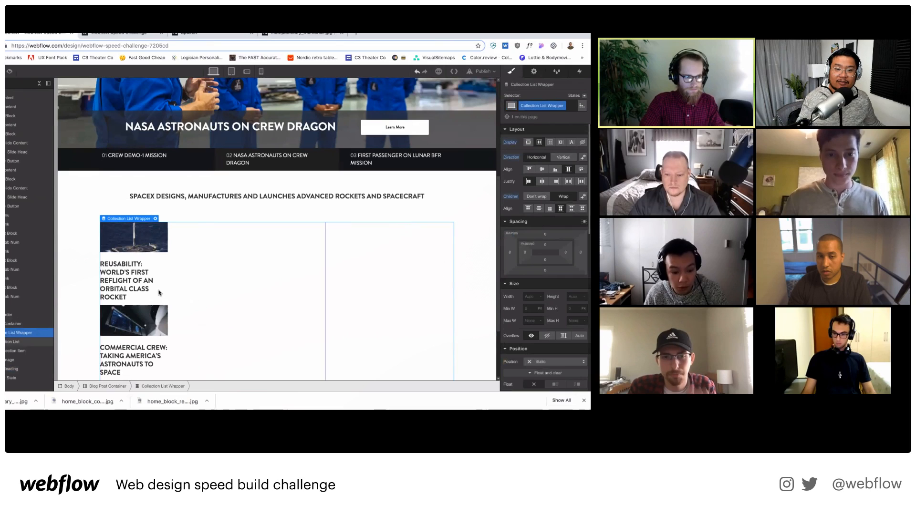
Set each Collection Item's width to 33%.
{"action": "left_click", "coordinate": [159, 258]}
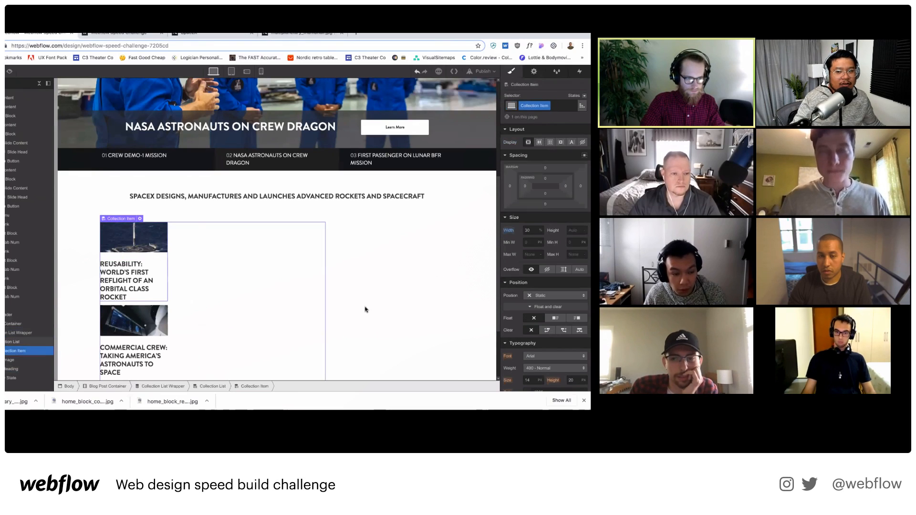
{"action": "type", "text": "3"}
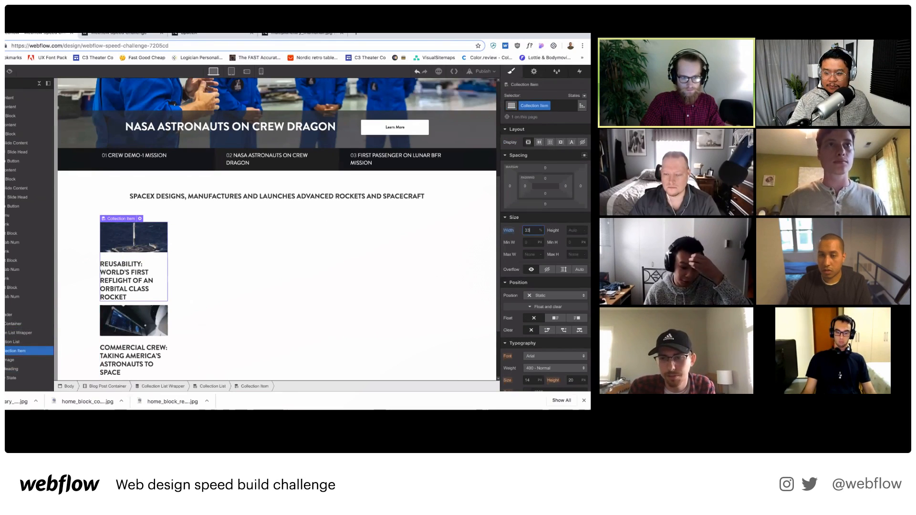
{"action": "type", "text": "3"}
{"action": "left_click", "coordinate": [592, 29]}
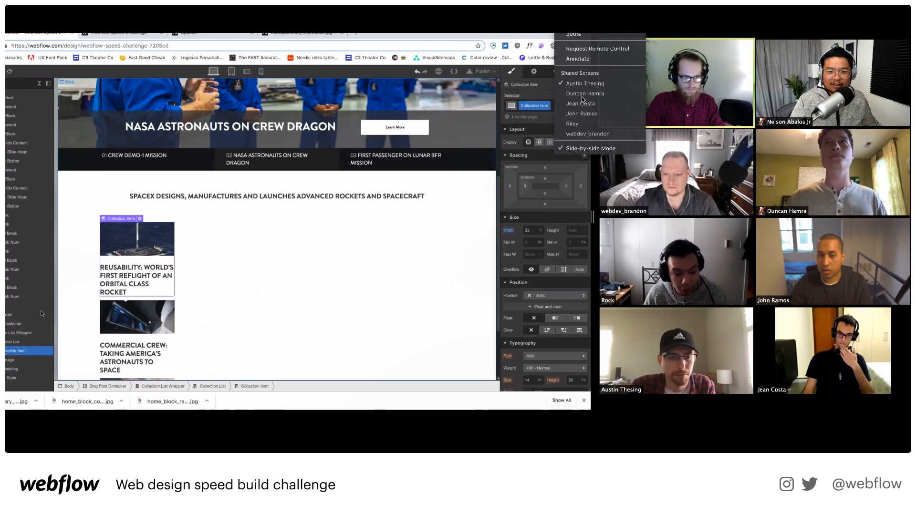
Switch through participants' shared screens to the one editing the 'How to improve Web Design Process' post.
{"action": "left_click", "coordinate": [17, 333]}
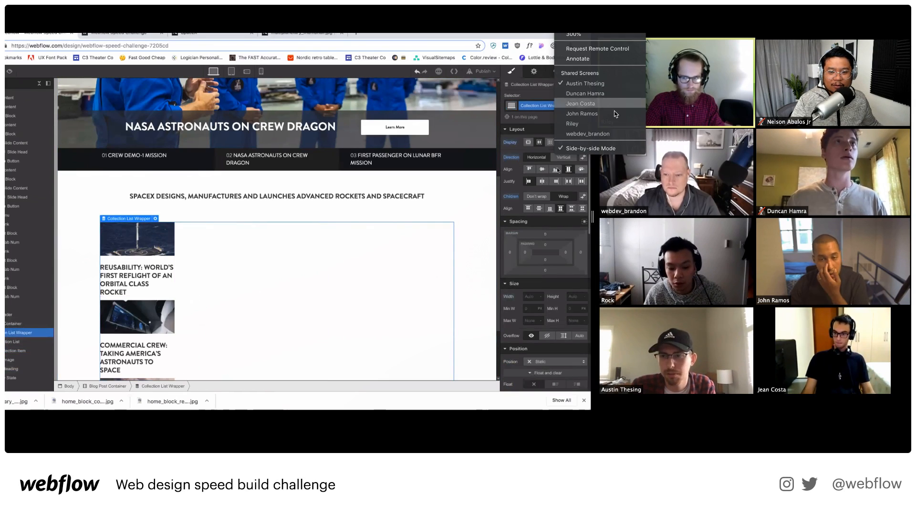
{"action": "left_click", "coordinate": [609, 135]}
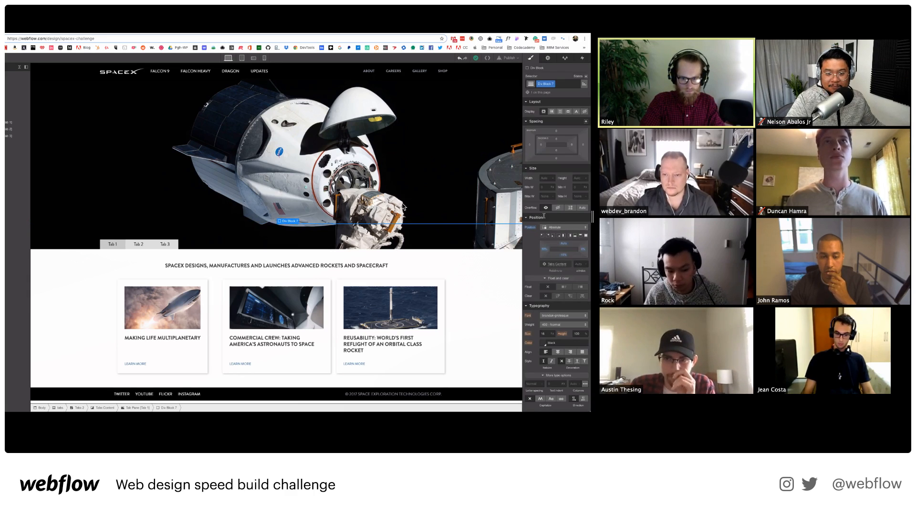
{"action": "left_click", "coordinate": [530, 145]}
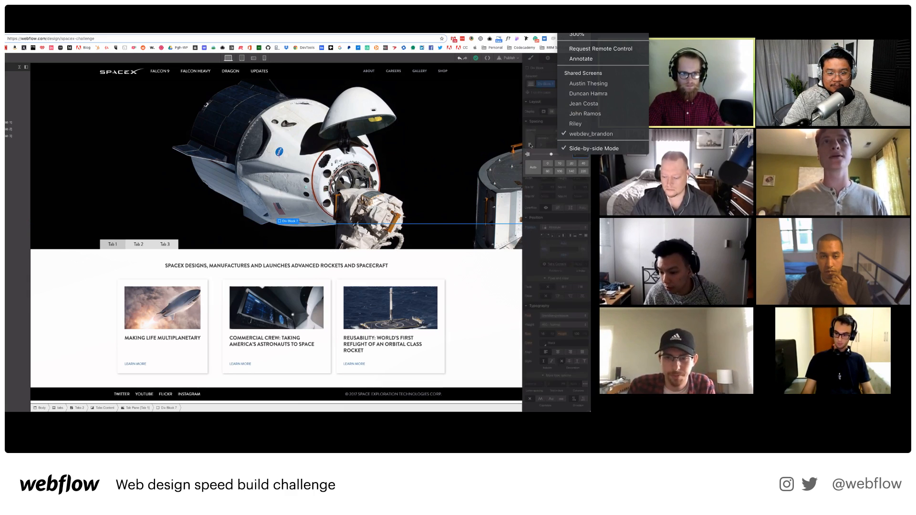
{"action": "left_click", "coordinate": [591, 123]}
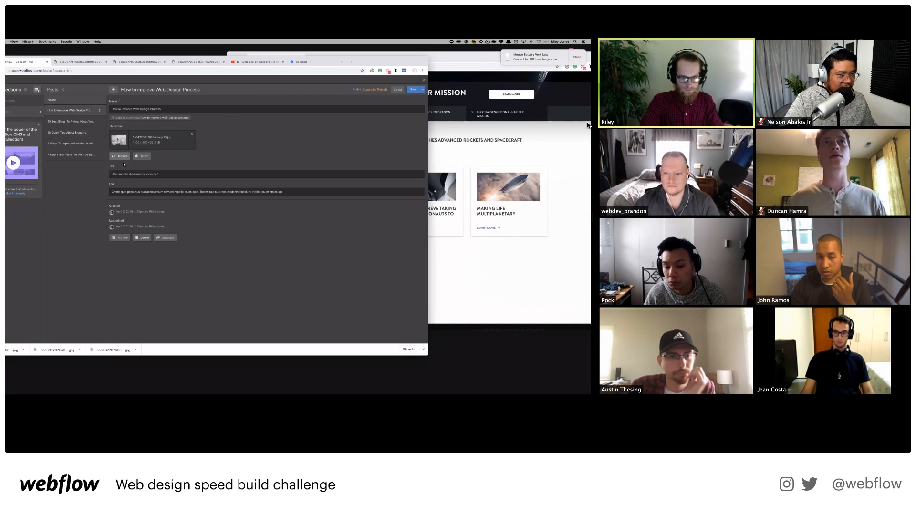
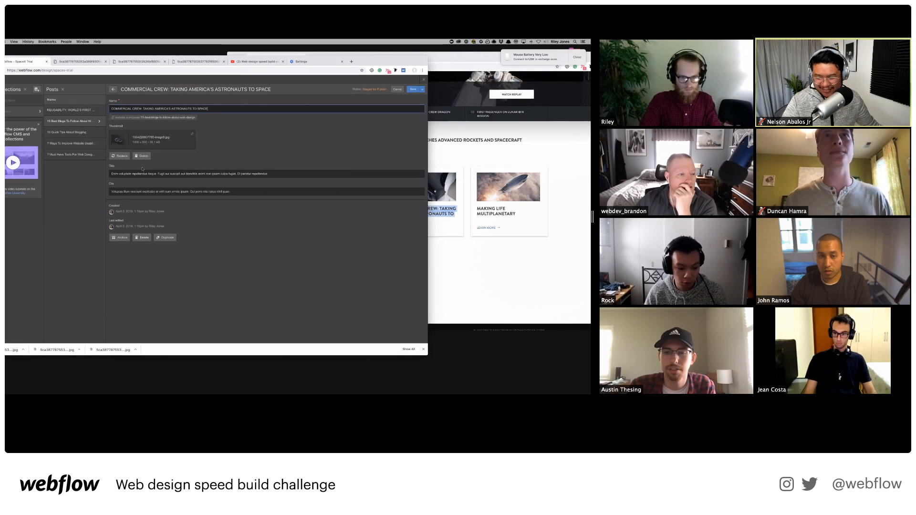
Replace the Commercial Crew post's thumbnail with commercial_crew.jpg, then view another participant's screen.
{"action": "left_click", "coordinate": [119, 156]}
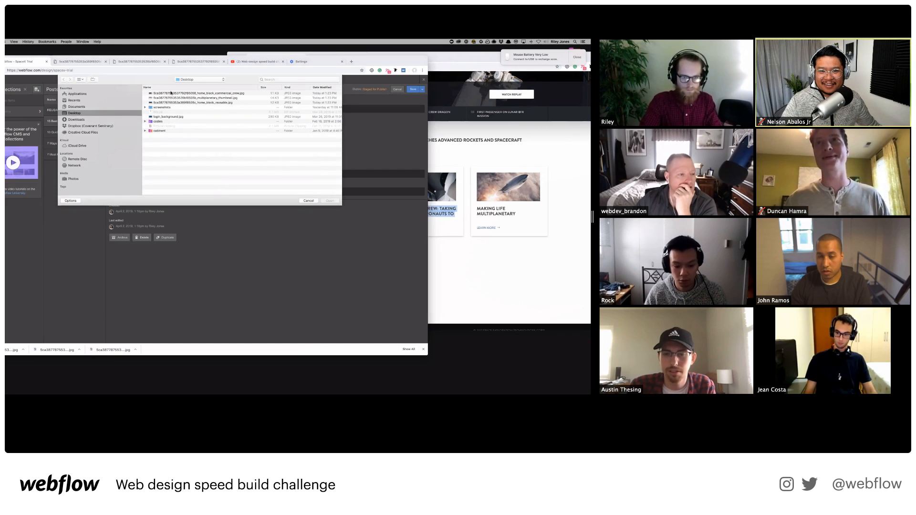
{"action": "left_click", "coordinate": [172, 93]}
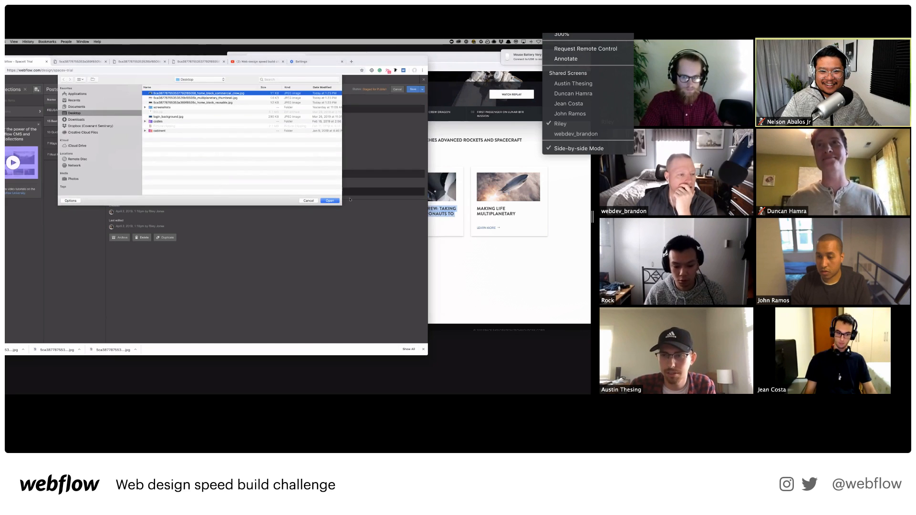
{"action": "left_click", "coordinate": [596, 115]}
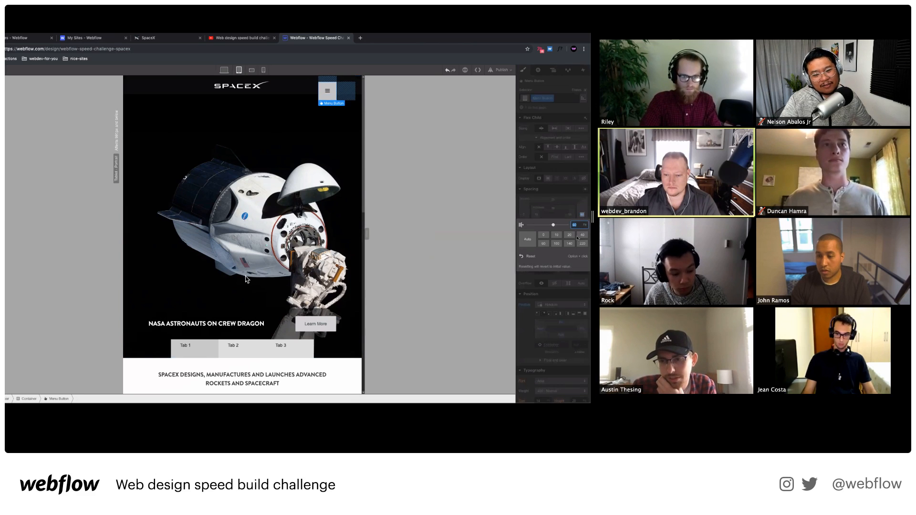
Reduce the menu button spacing to 40 and test the hamburger dropdown in preview.
{"action": "left_click", "coordinate": [582, 235]}
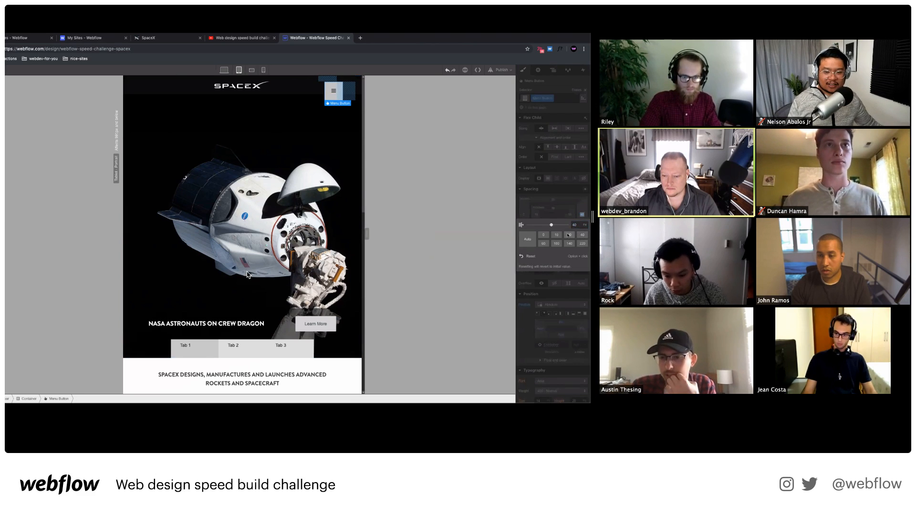
{"action": "left_click", "coordinate": [247, 274]}
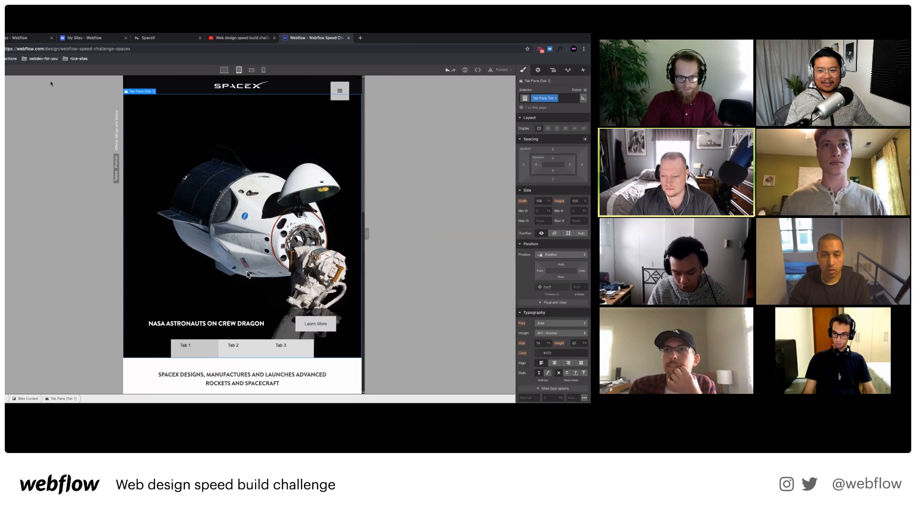
{"action": "key", "text": "ctrl+shift+p"}
{"action": "left_click", "coordinate": [371, 92]}
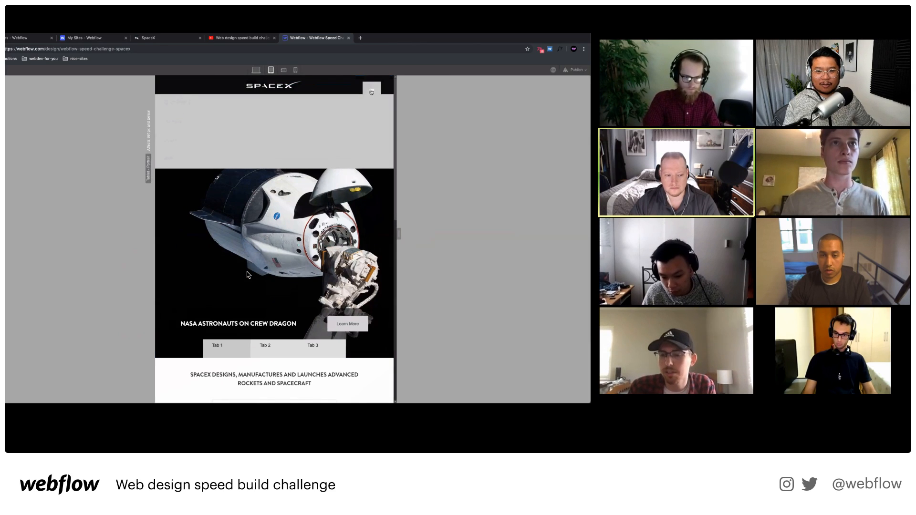
{"action": "left_click", "coordinate": [371, 91]}
{"action": "key", "text": "ctrl+shift+p"}
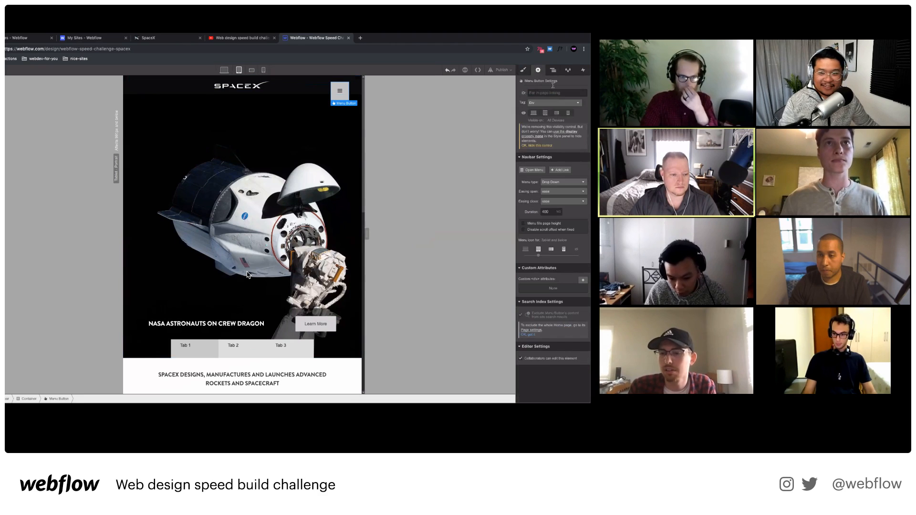
Open the nav menu on the canvas, select the first Nav Link, and view another participant's screen.
{"action": "left_click", "coordinate": [532, 169]}
{"action": "left_click", "coordinate": [218, 105]}
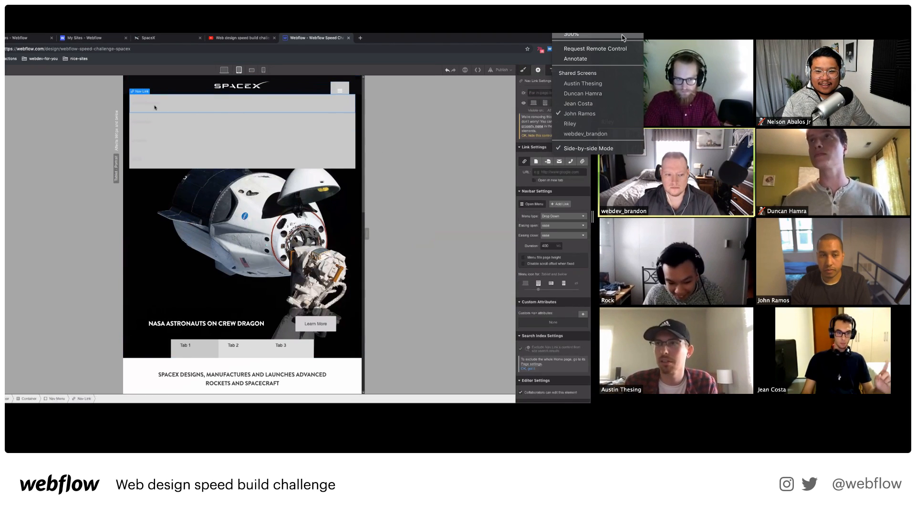
{"action": "left_click", "coordinate": [615, 104]}
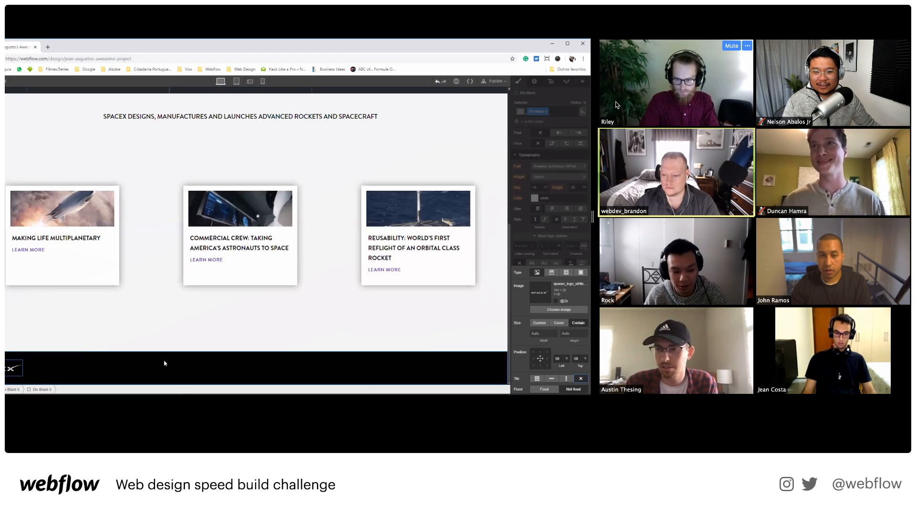